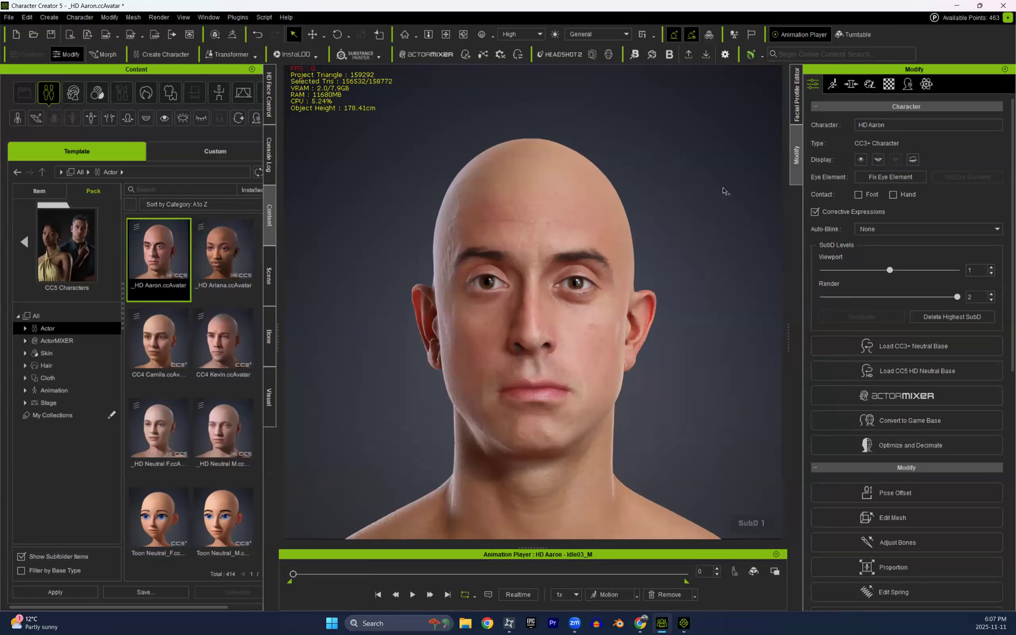
Start editing expressions in the Facial Profile Editor and widen it to fit the expression sliders
{"action": "left_click", "coordinate": [796, 110]}
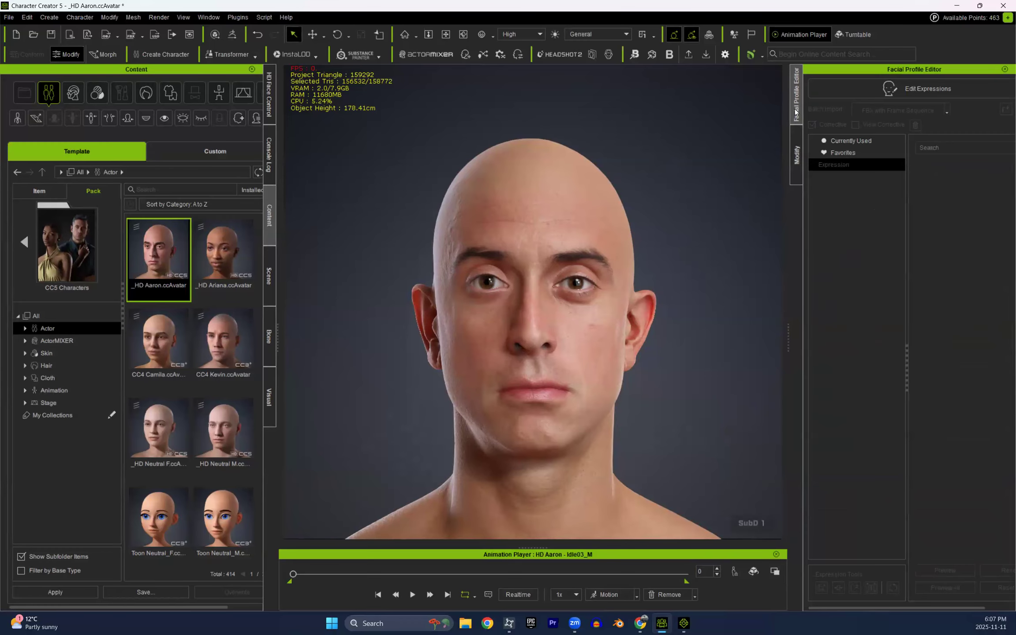
{"action": "left_click", "coordinate": [911, 86]}
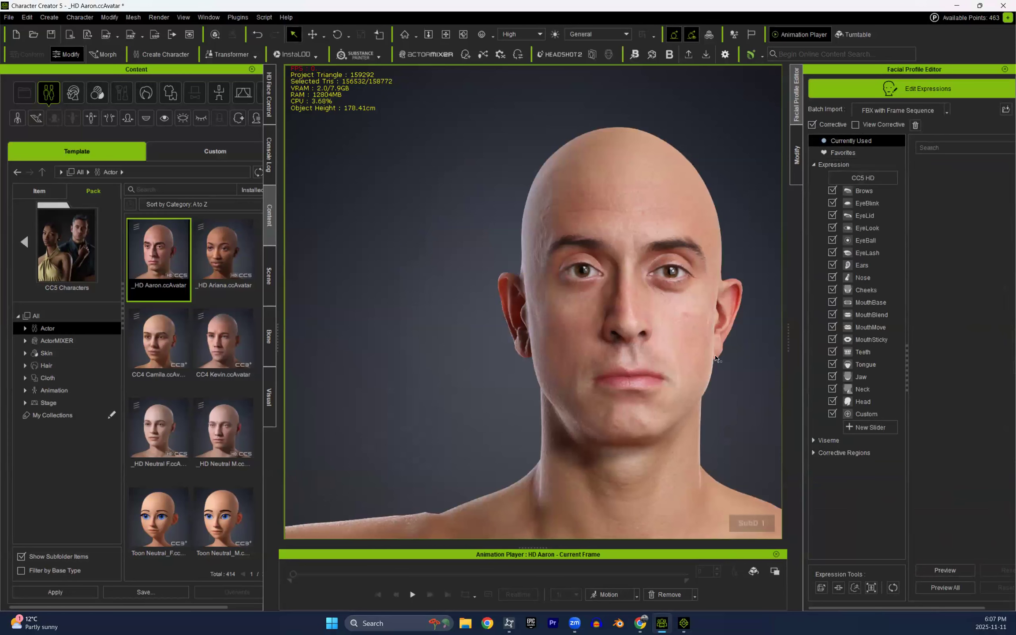
{"action": "left_click_drag", "start_coordinate": [786, 338], "coordinate": [723, 338]}
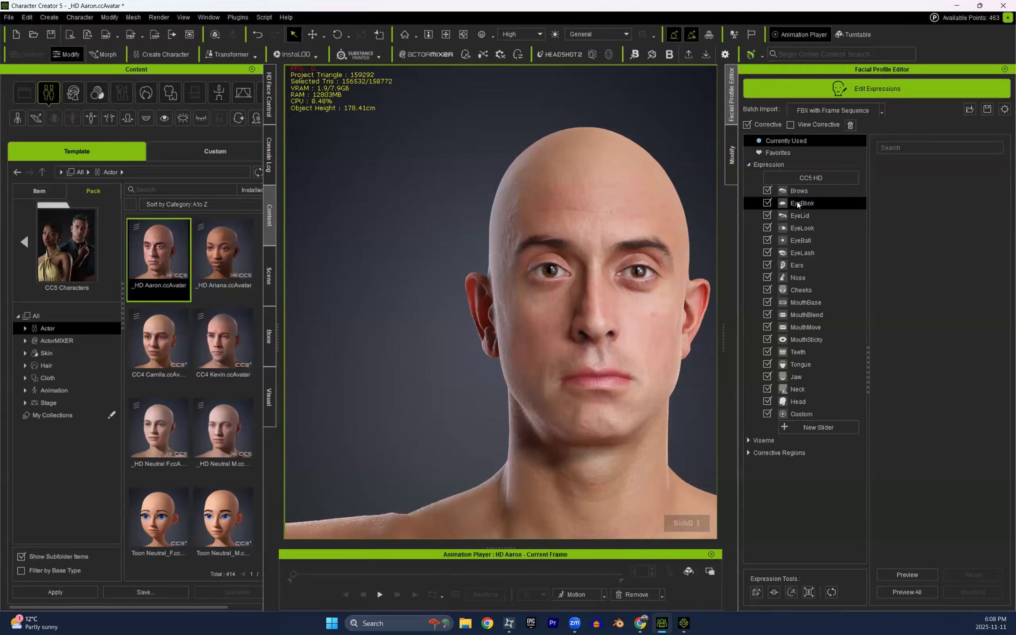
Set the Eye_Blink_L and Eye_Look_Down_L expressions to 100
{"action": "left_click", "coordinate": [811, 203]}
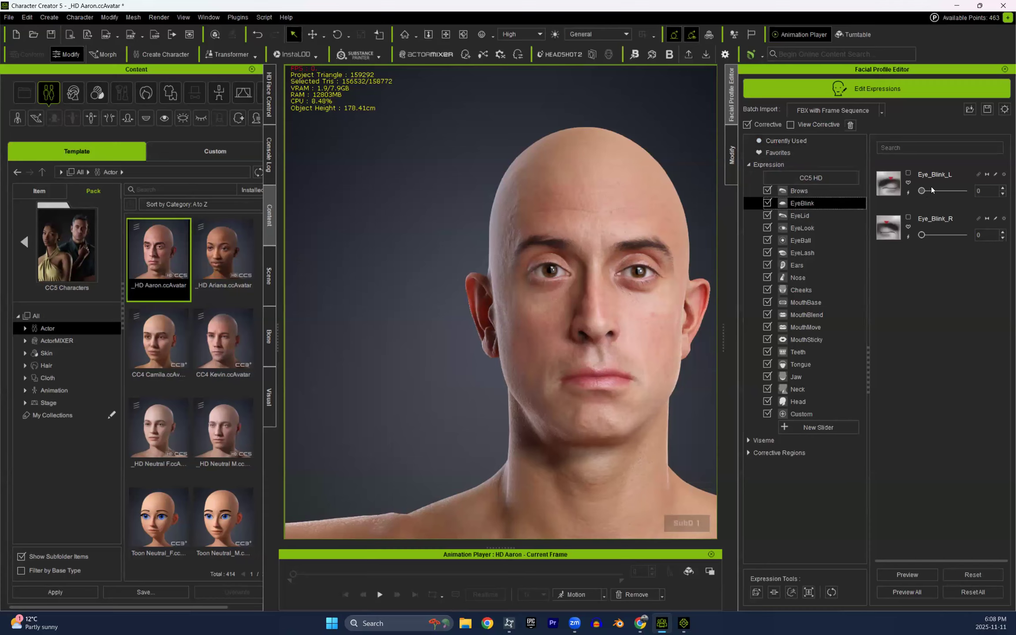
{"action": "left_click_drag", "start_coordinate": [931, 190], "coordinate": [966, 191]}
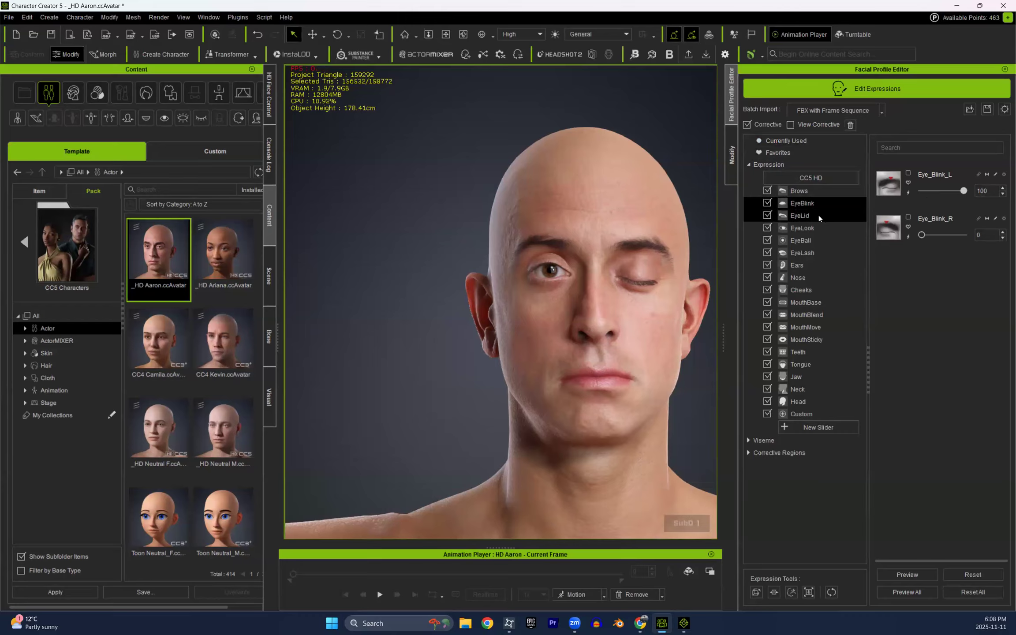
{"action": "left_click", "coordinate": [812, 225]}
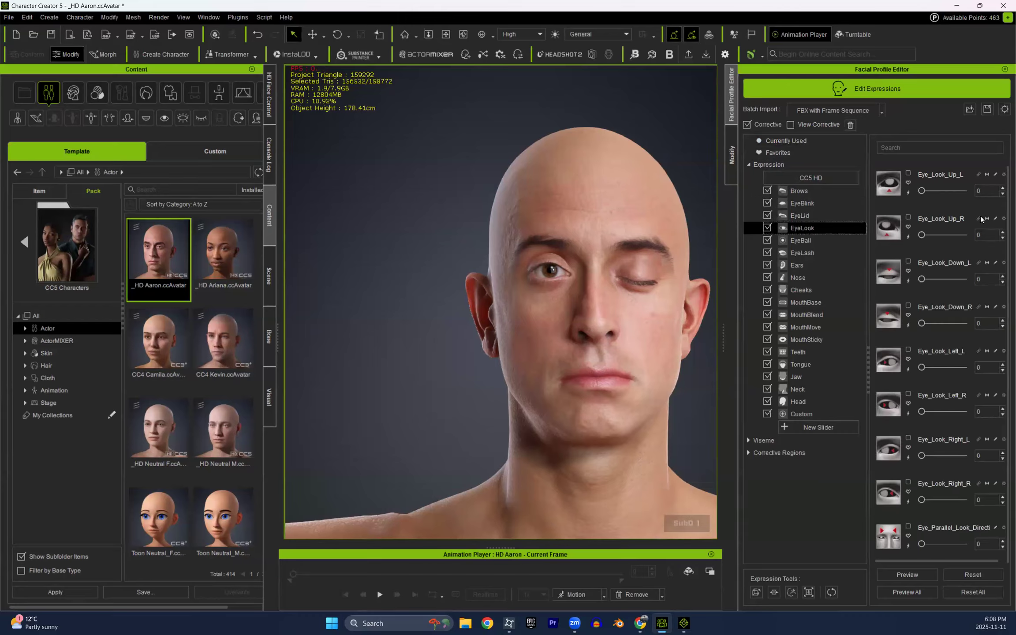
{"action": "left_click_drag", "start_coordinate": [921, 279], "coordinate": [963, 278]}
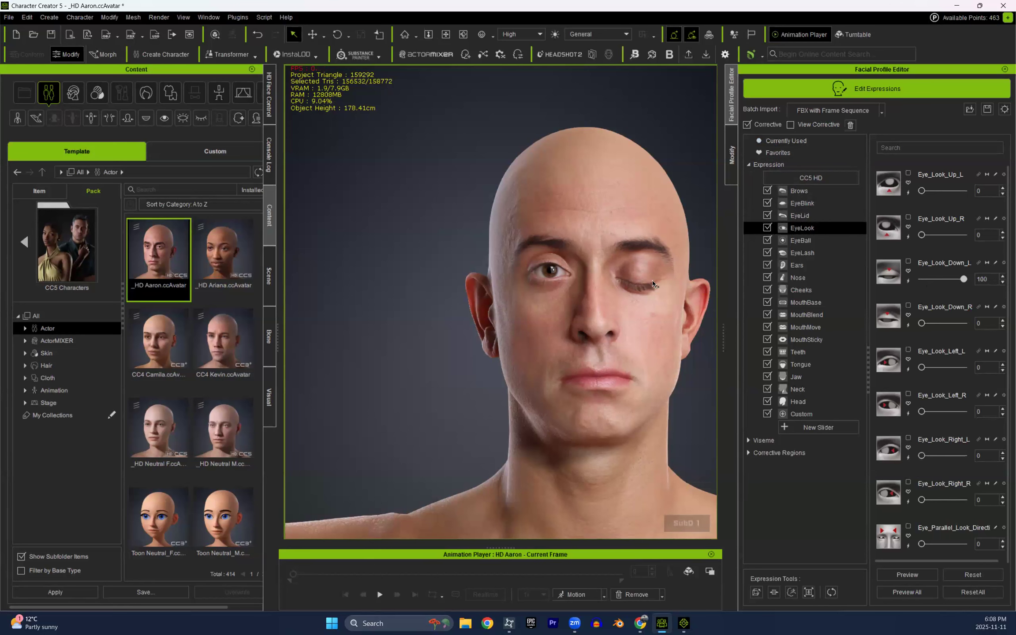
Compare the closed left eye with Corrective and View Corrective toggled, and inspect the BlinkL_LookDownL corrective among the currently used expressions
{"action": "left_click", "coordinate": [748, 125]}
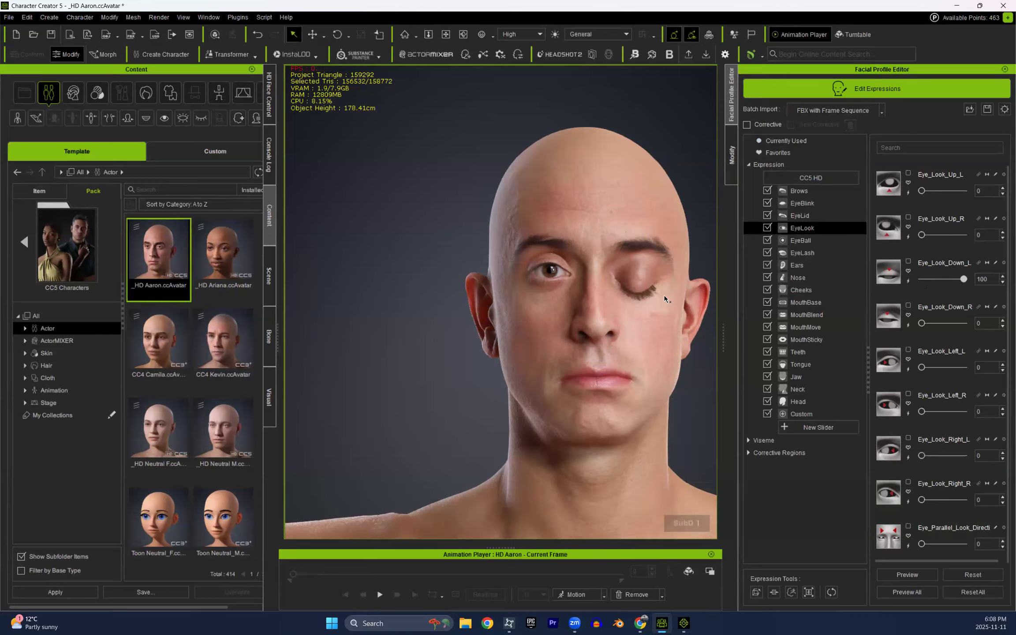
{"action": "left_click", "coordinate": [748, 125]}
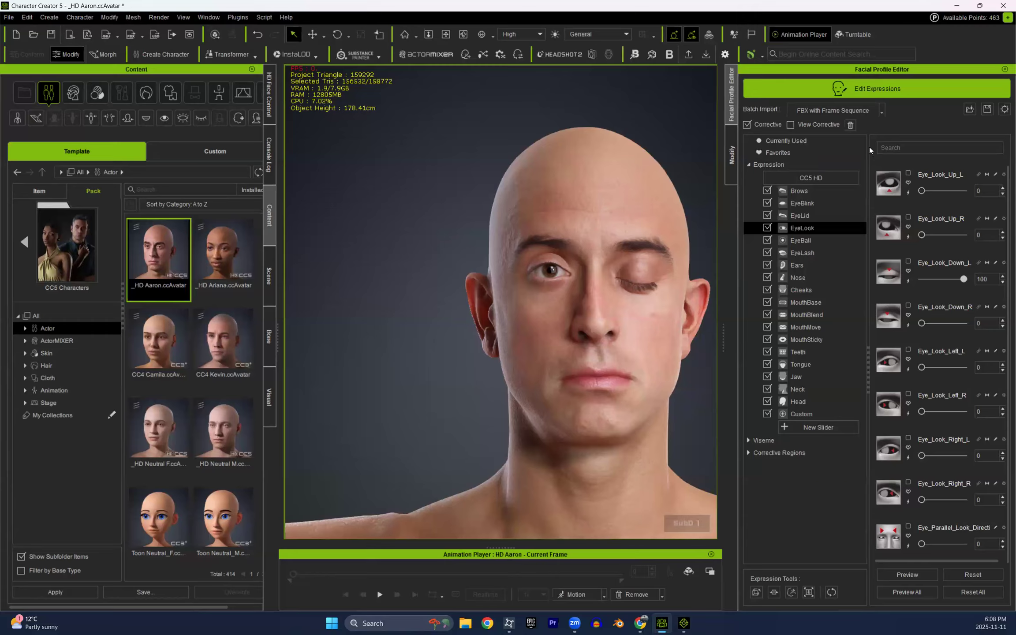
{"action": "left_click", "coordinate": [820, 124]}
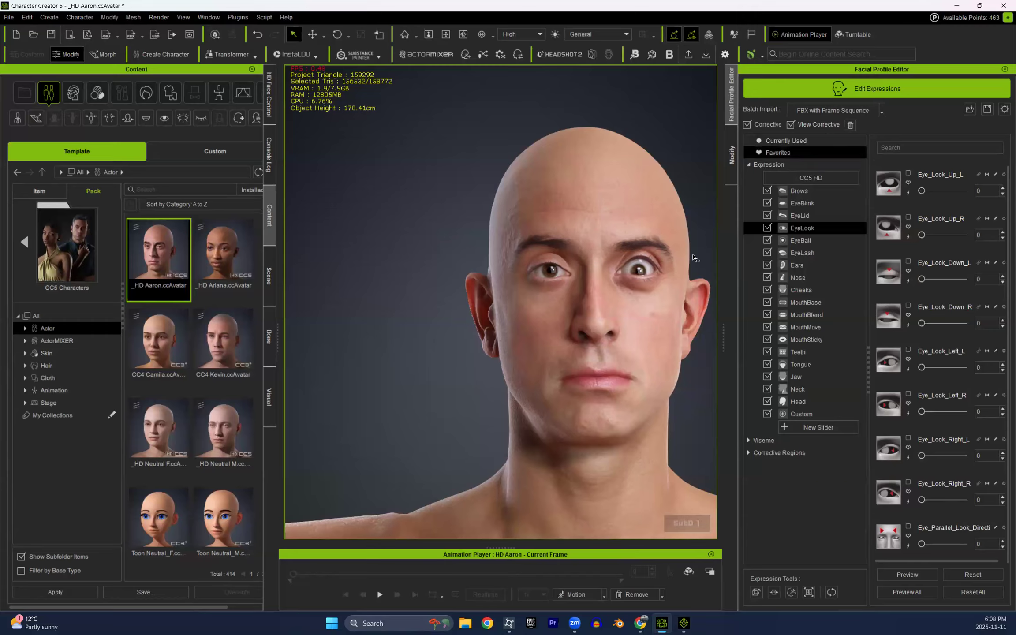
{"action": "left_click", "coordinate": [791, 124]}
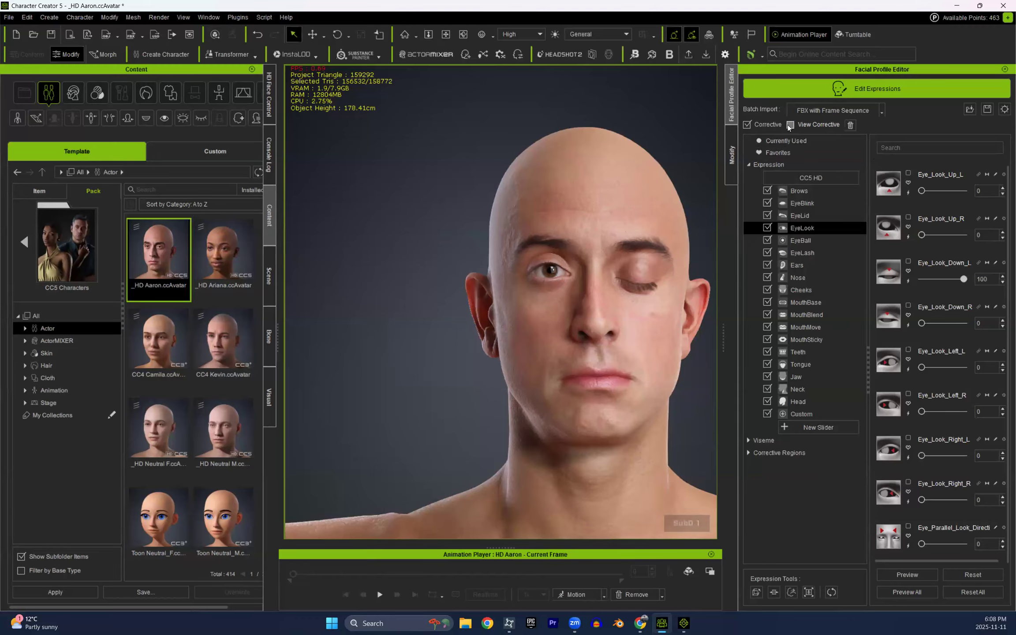
{"action": "left_click", "coordinate": [774, 141]}
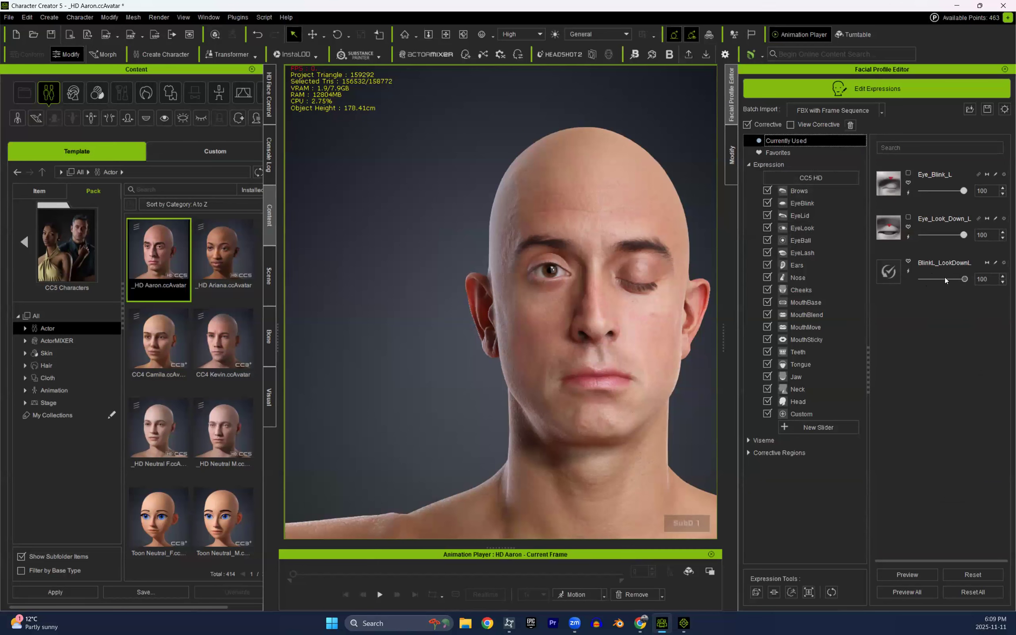
{"action": "mouse_move", "coordinate": [965, 279]}
{"action": "left_mouse_down"}
{"action": "mouse_move", "coordinate": [912, 277]}
{"action": "mouse_move", "coordinate": [981, 279]}
{"action": "left_mouse_up"}
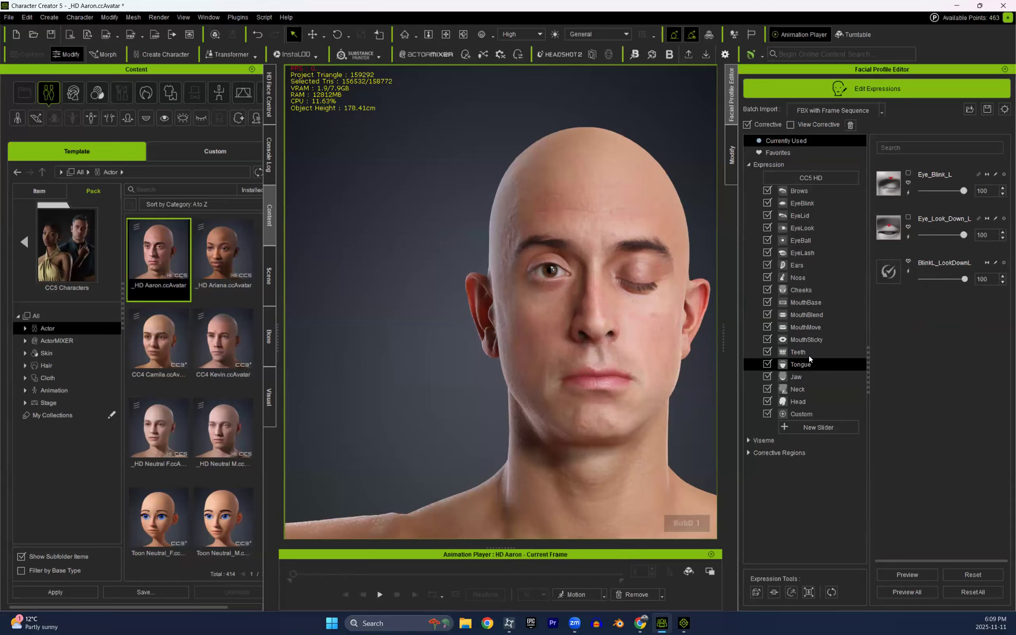
Reset all expressions and set Jaw_Open to 100
{"action": "left_click", "coordinate": [805, 375]}
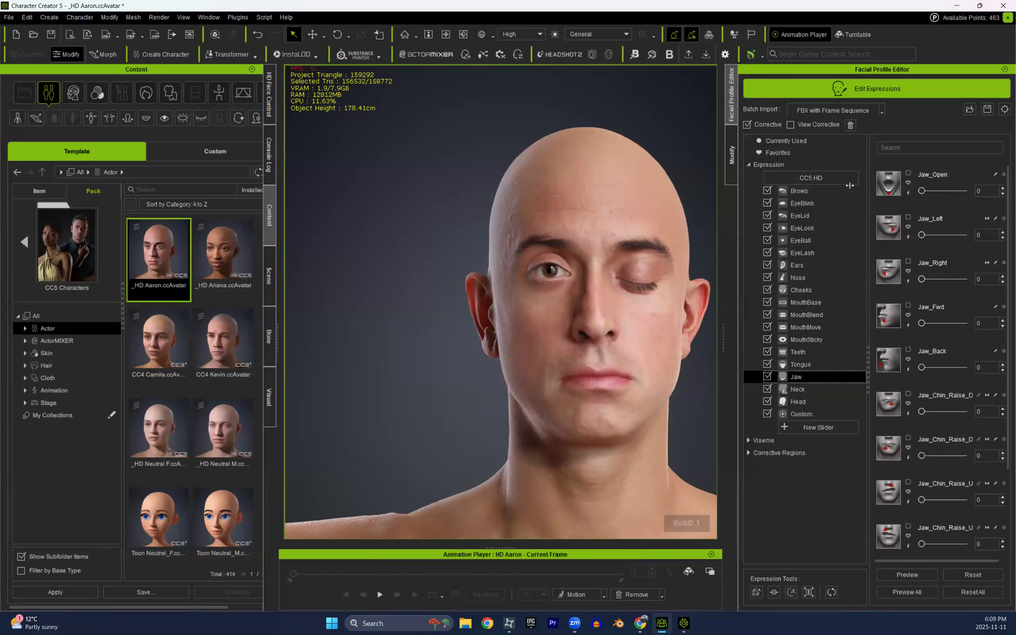
{"action": "left_click", "coordinate": [966, 590]}
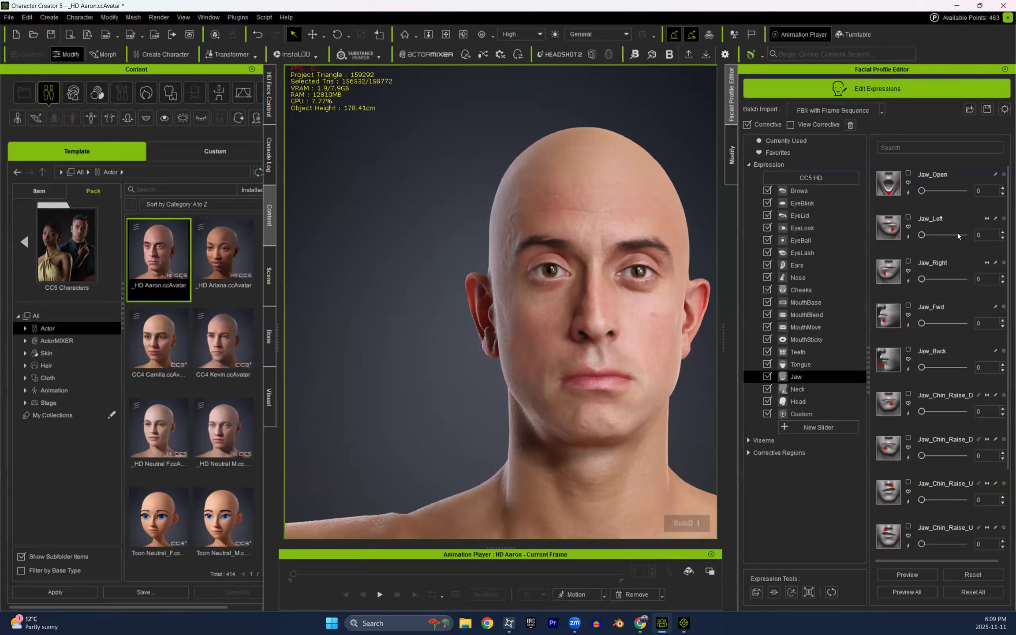
{"action": "left_click_drag", "start_coordinate": [923, 190], "coordinate": [992, 192]}
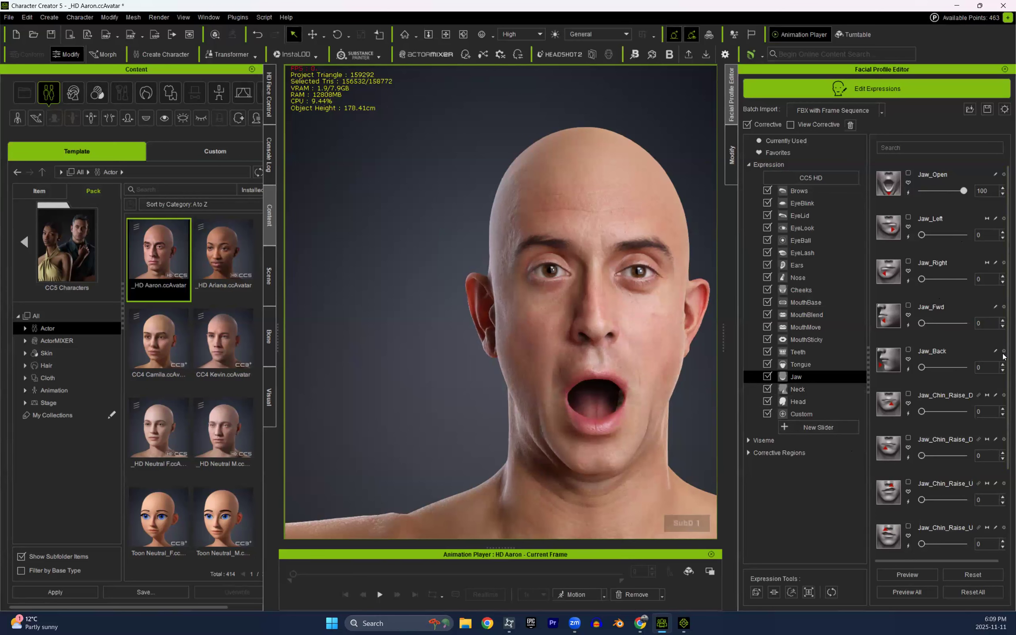
Set the Jaw_Open_Extreme expression to 100 on top of the opened jaw
{"action": "scroll", "coordinate": [1004, 355], "scroll_direction": "down", "scroll_amount": 5}
{"action": "scroll", "coordinate": [939, 353], "scroll_direction": "up", "scroll_amount": 1}
{"action": "scroll", "coordinate": [953, 524], "scroll_direction": "down", "scroll_amount": 1}
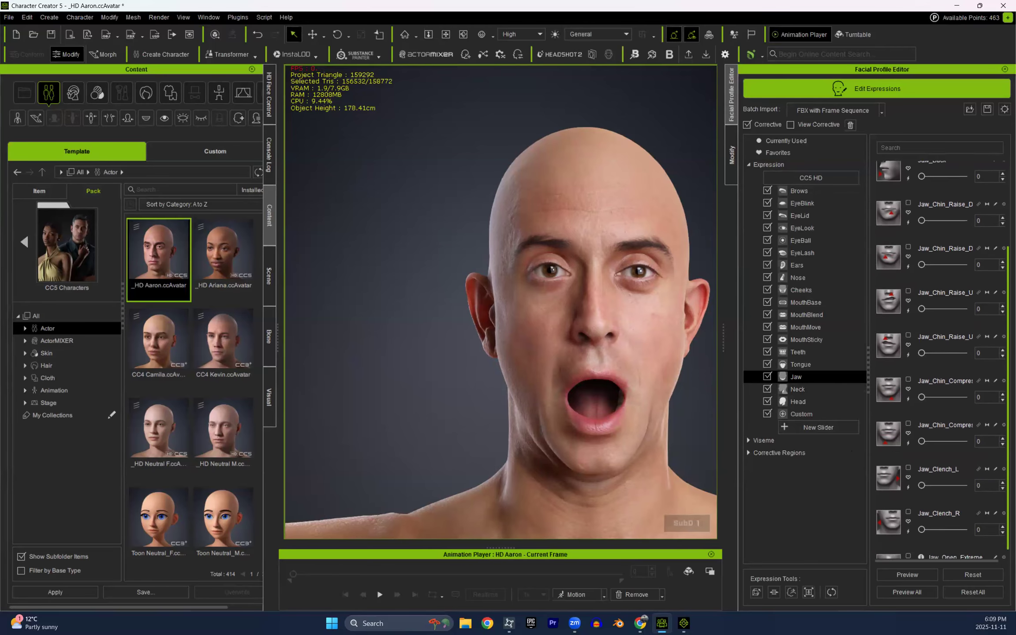
{"action": "left_click_drag", "start_coordinate": [921, 550], "coordinate": [964, 550]}
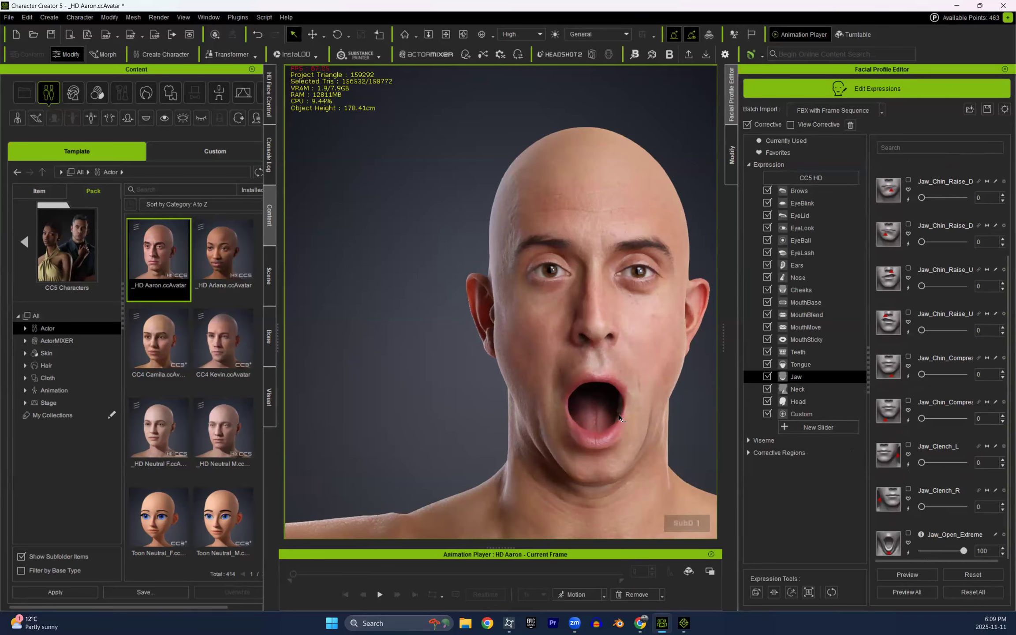
Check the opened jaw from the side with View Corrective toggled, and reset all expressions to neutral
{"action": "middle_click_drag", "start_coordinate": [570, 410], "coordinate": [626, 393]}
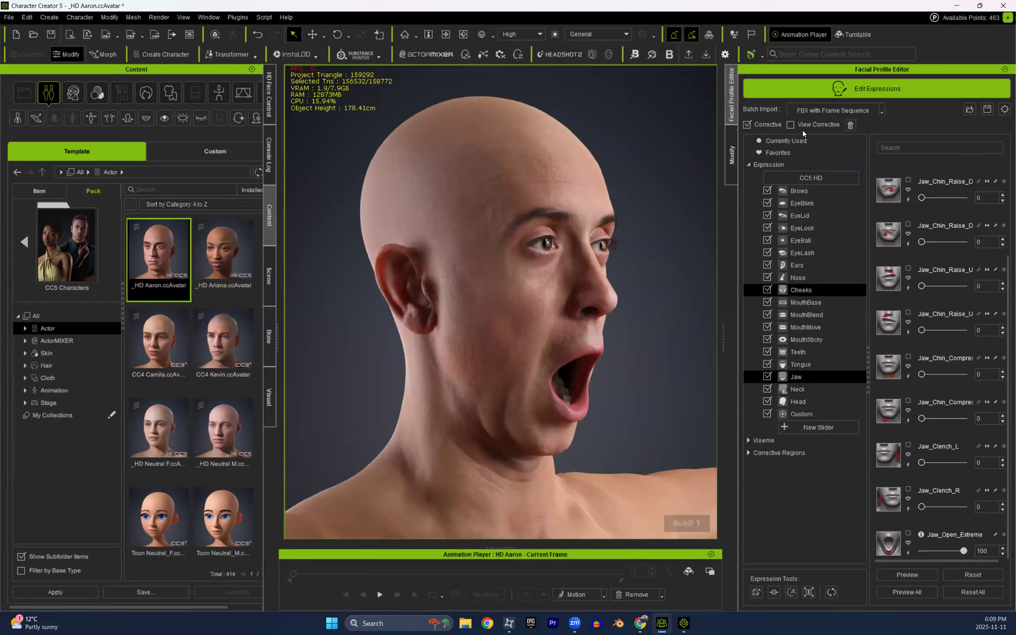
{"action": "left_click", "coordinate": [789, 125]}
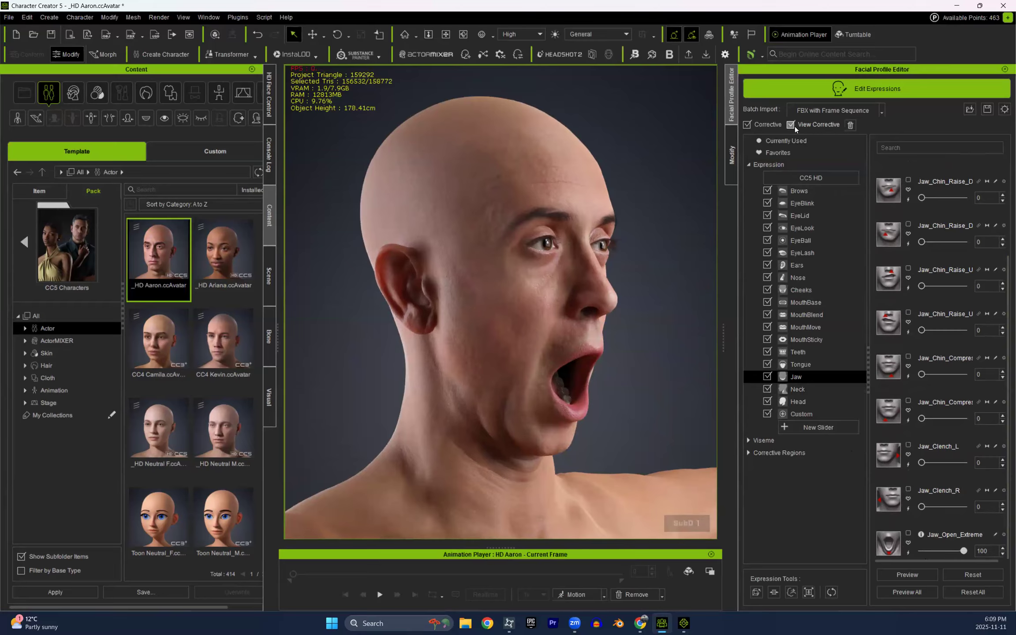
{"action": "left_click", "coordinate": [798, 127]}
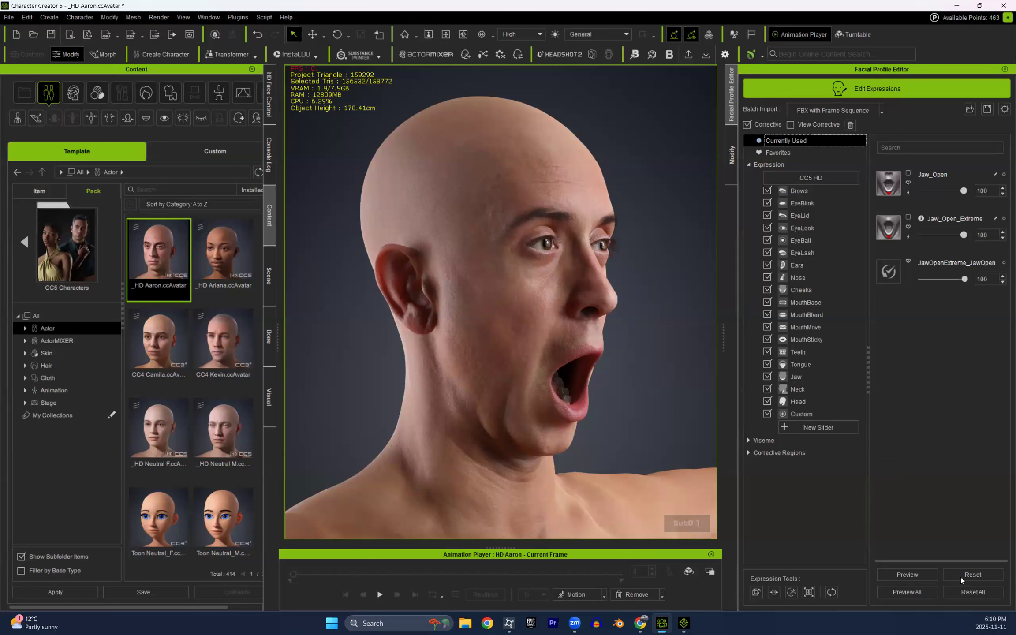
{"action": "left_click", "coordinate": [964, 590]}
{"action": "mouse_move", "coordinate": [507, 392]}
{"action": "right_mouse_down"}
{"action": "mouse_move", "coordinate": [445, 393]}
{"action": "mouse_move", "coordinate": [498, 382]}
{"action": "mouse_move", "coordinate": [493, 395]}
{"action": "right_mouse_up"}
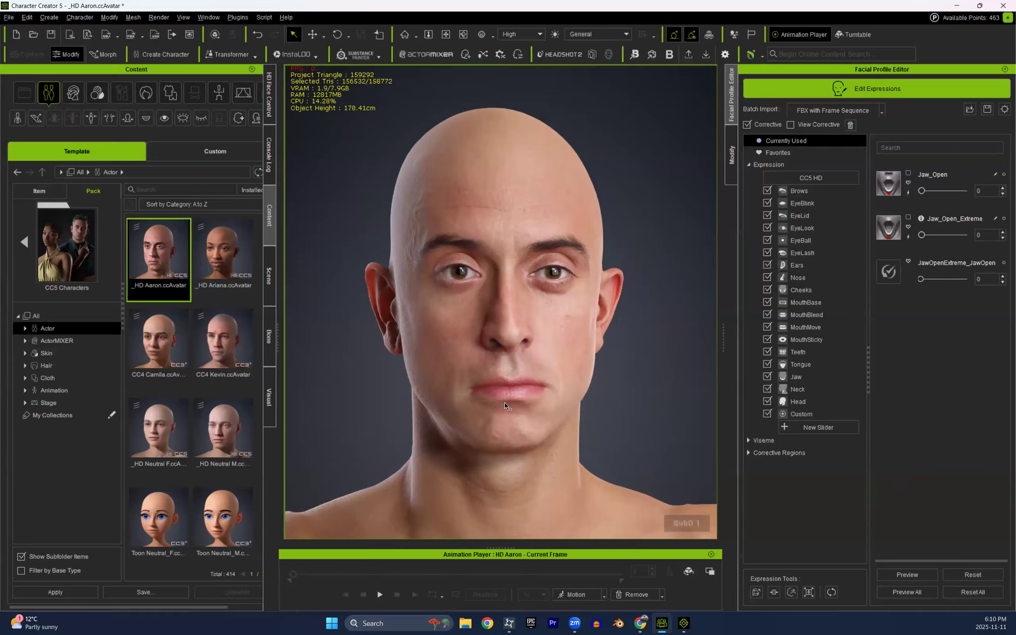
Examine the face topology up close in wireframe display and restore the textured display
{"action": "key", "text": "ctrl+5"}
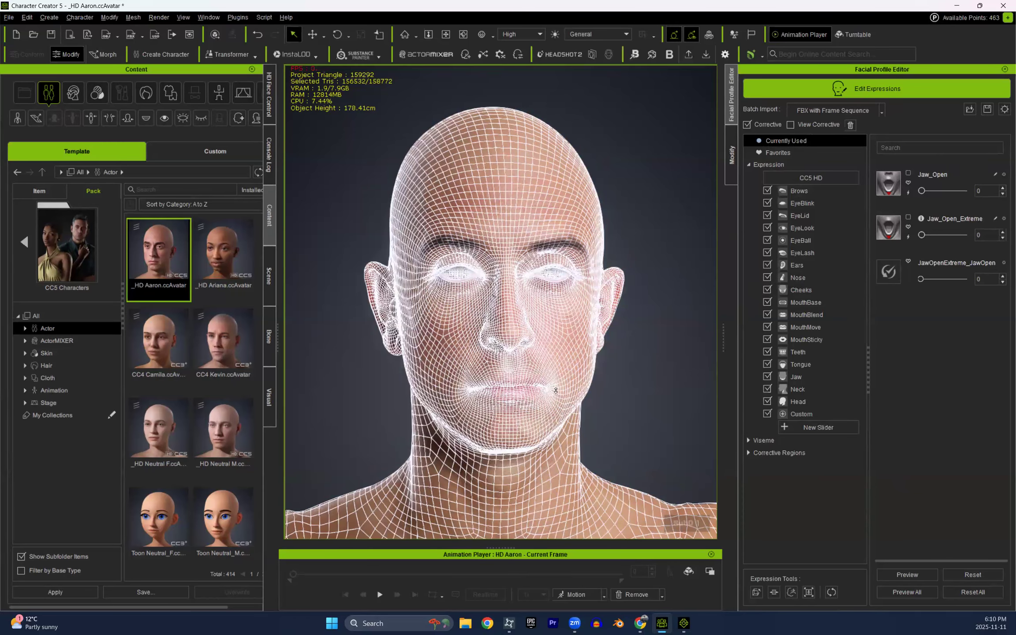
{"action": "scroll", "coordinate": [575, 386], "scroll_direction": "up", "scroll_amount": 2}
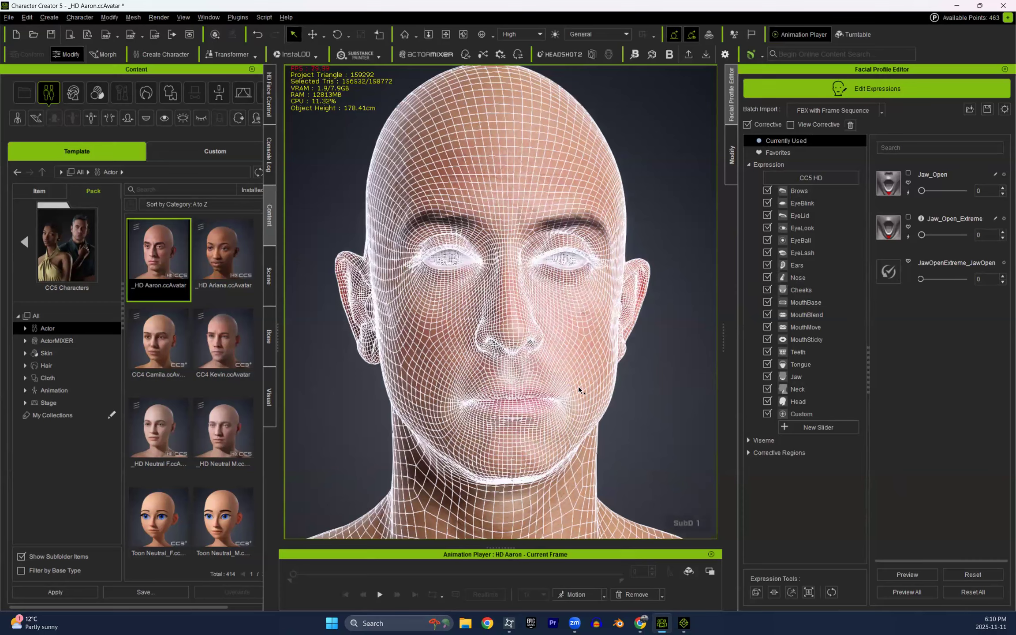
{"action": "right_click_drag", "start_coordinate": [577, 387], "coordinate": [581, 385]}
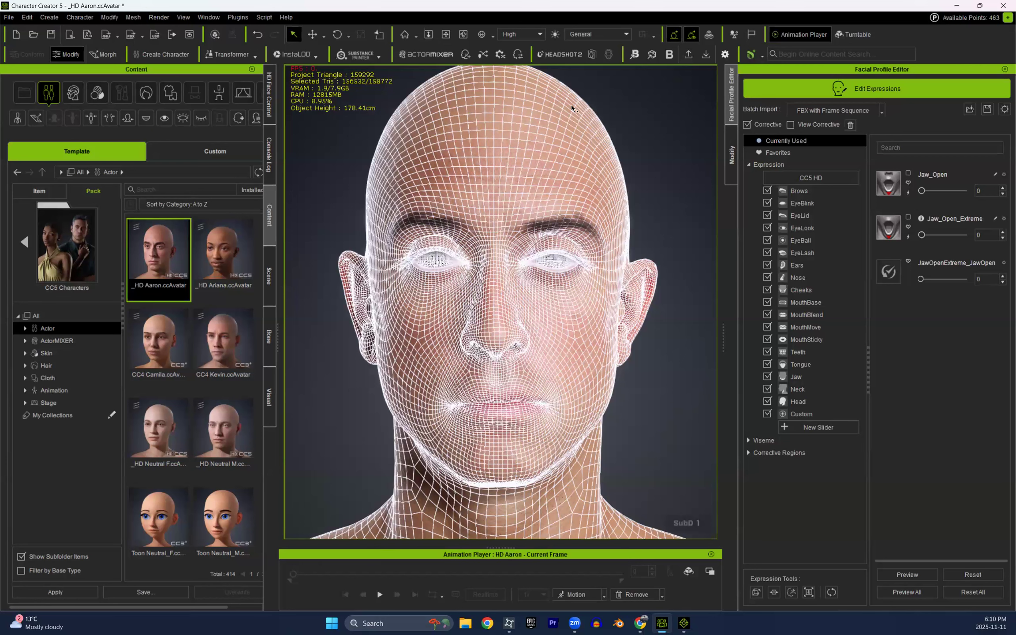
{"action": "key", "text": "alt+3"}
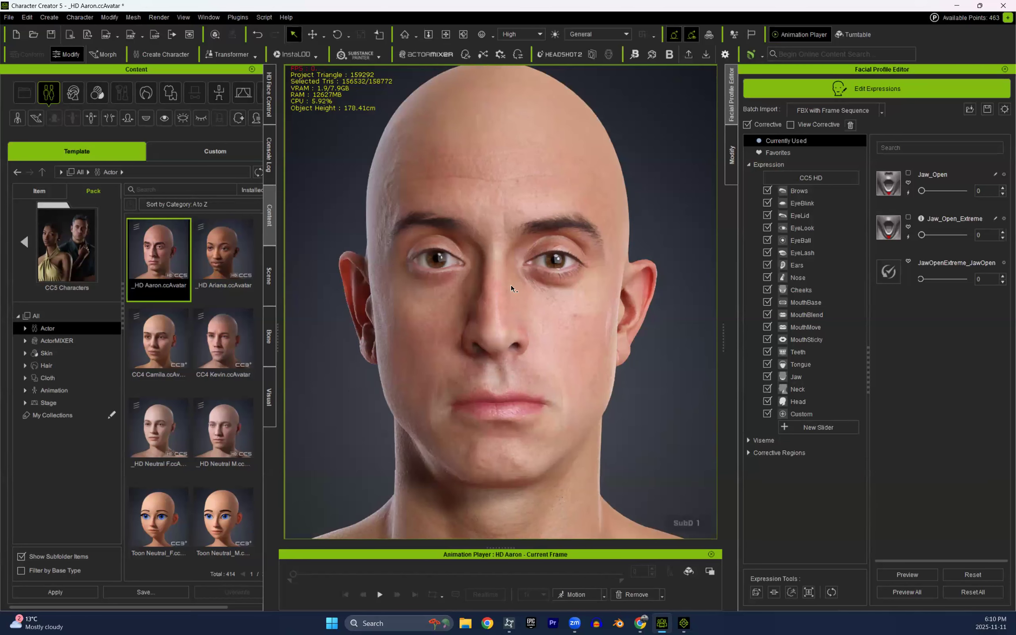
Open the HD Face Control plugin and examine its facial controller layout
{"action": "middle_click_drag", "start_coordinate": [534, 266], "coordinate": [525, 318]}
{"action": "left_click", "coordinate": [238, 17]}
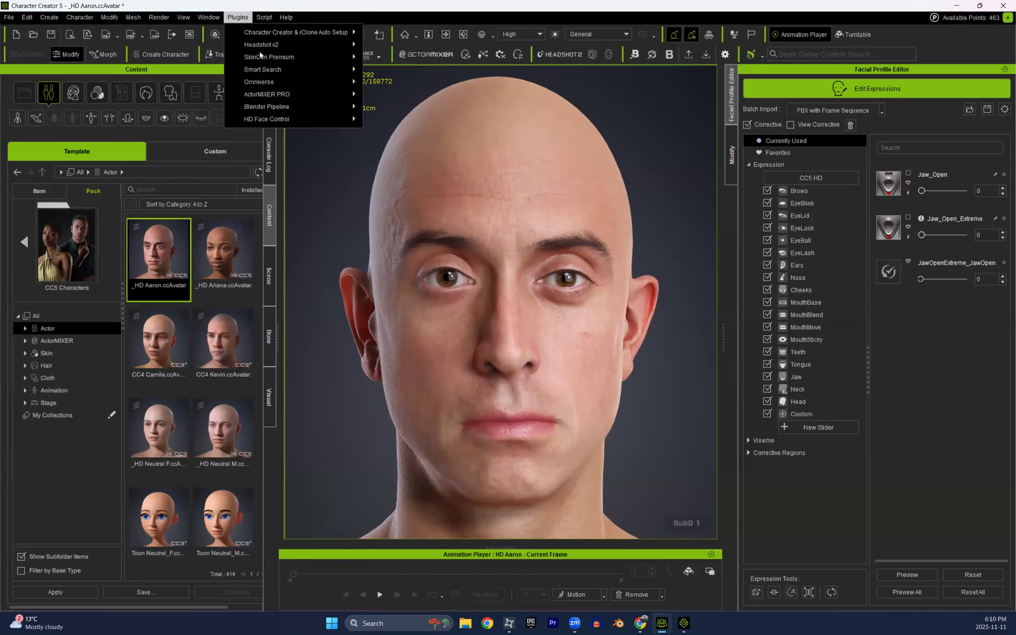
{"action": "mouse_move", "coordinate": [277, 121]}
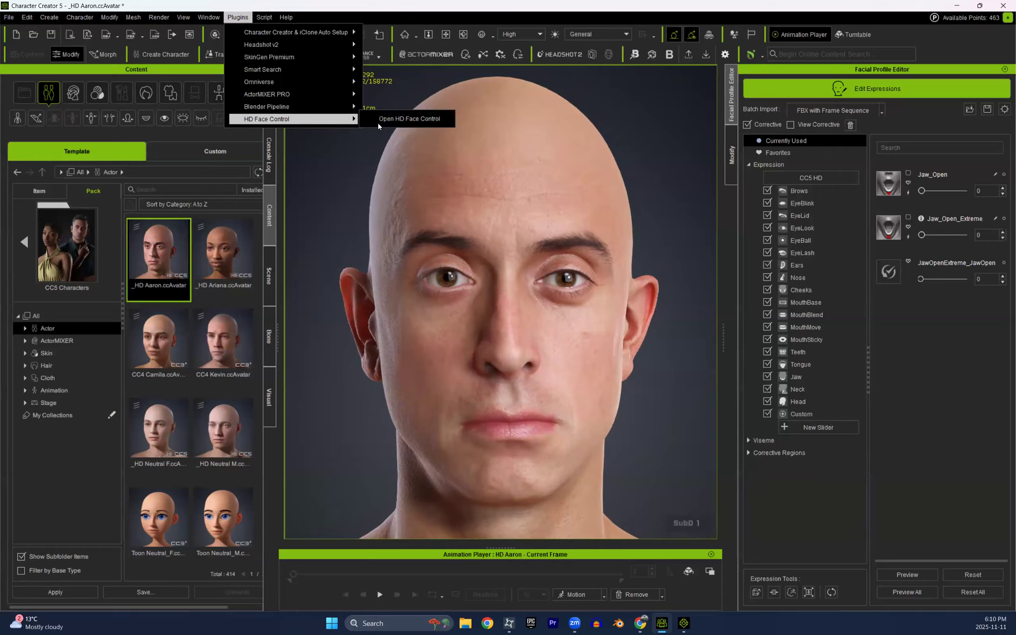
{"action": "left_click", "coordinate": [391, 119]}
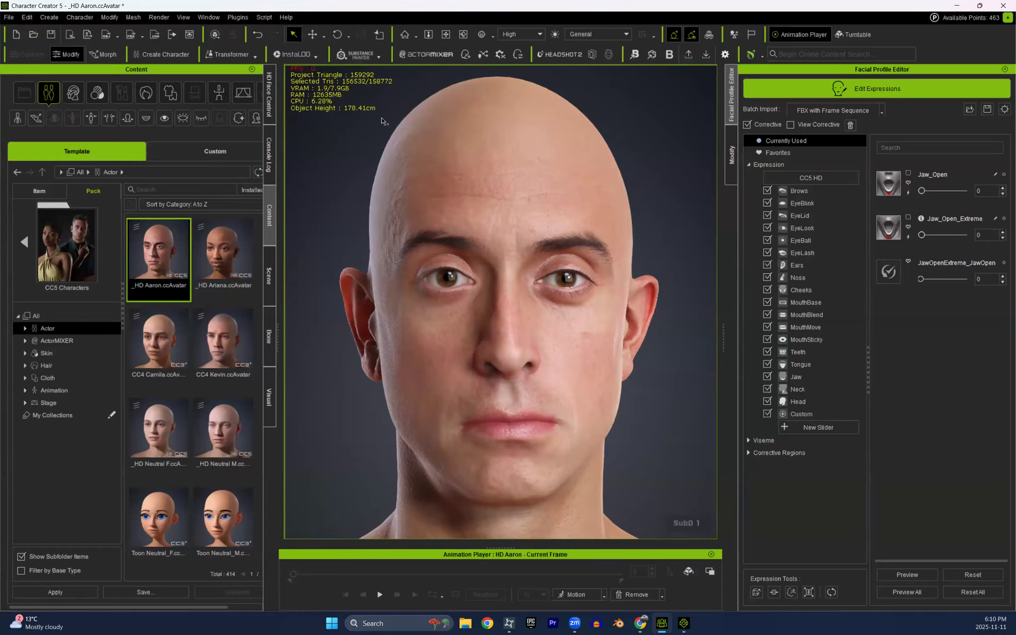
{"action": "left_click", "coordinate": [269, 102]}
{"action": "scroll", "coordinate": [167, 287], "scroll_direction": "down", "scroll_amount": 4}
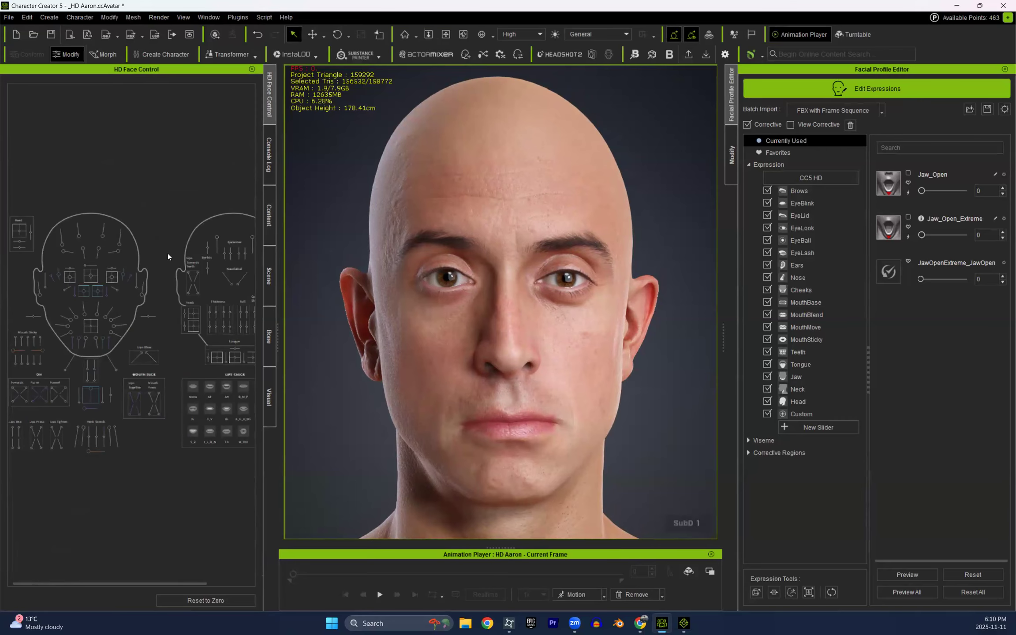
{"action": "middle_click_drag", "start_coordinate": [163, 168], "coordinate": [395, 186]}
{"action": "scroll", "coordinate": [213, 126], "scroll_direction": "up", "scroll_amount": 1}
{"action": "scroll", "coordinate": [156, 301], "scroll_direction": "up", "scroll_amount": 5}
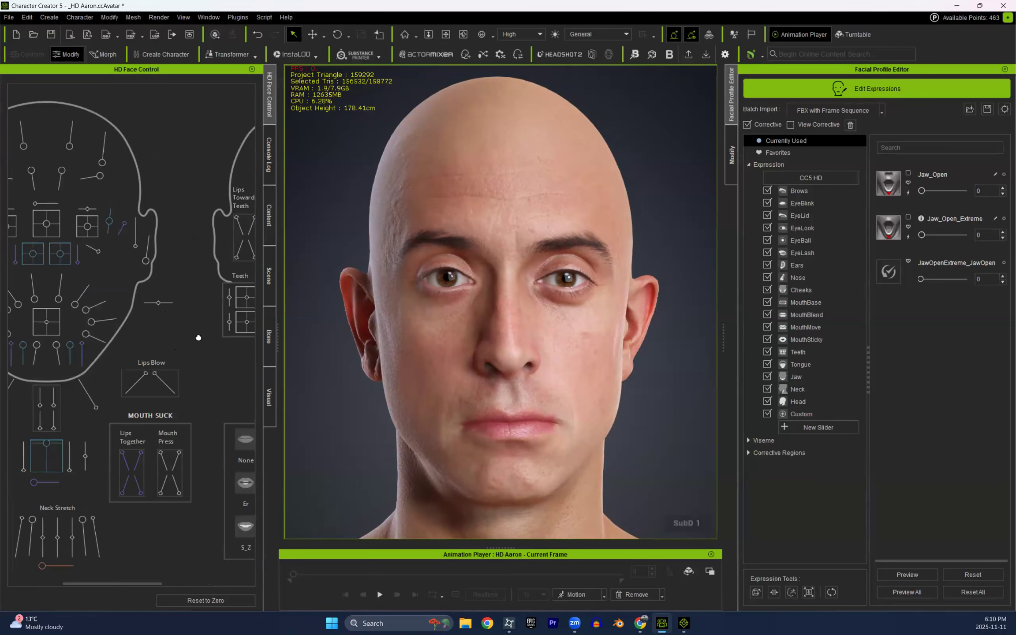
{"action": "scroll", "coordinate": [198, 337], "scroll_direction": "down", "scroll_amount": 3}
{"action": "scroll", "coordinate": [229, 356], "scroll_direction": "up", "scroll_amount": 3}
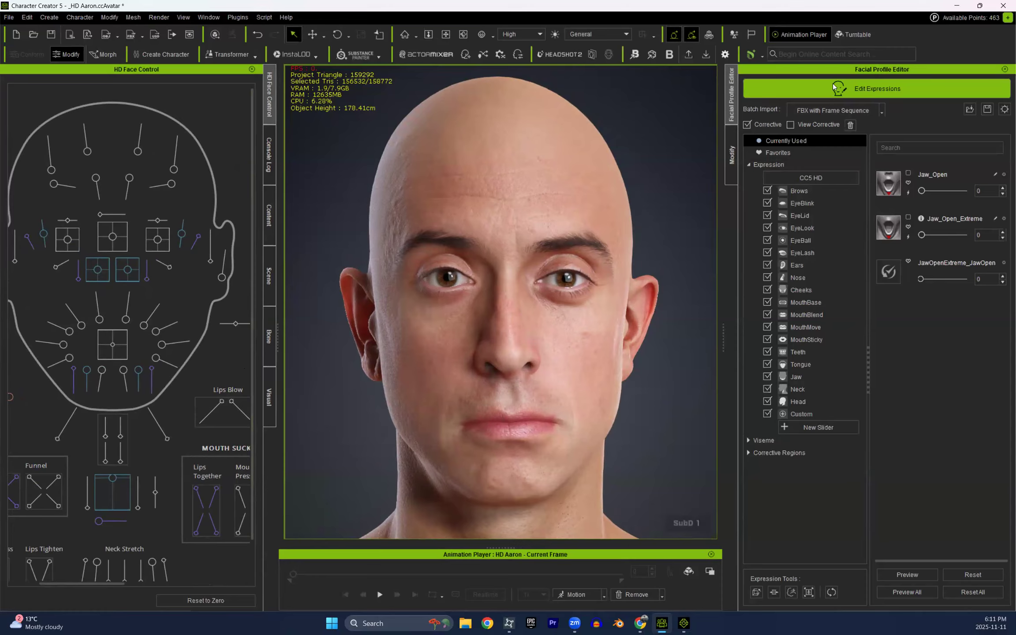
Leave expression editing mode and use the HD Face Control brow controllers to lower the inner brows into a frown
{"action": "left_click", "coordinate": [870, 87]}
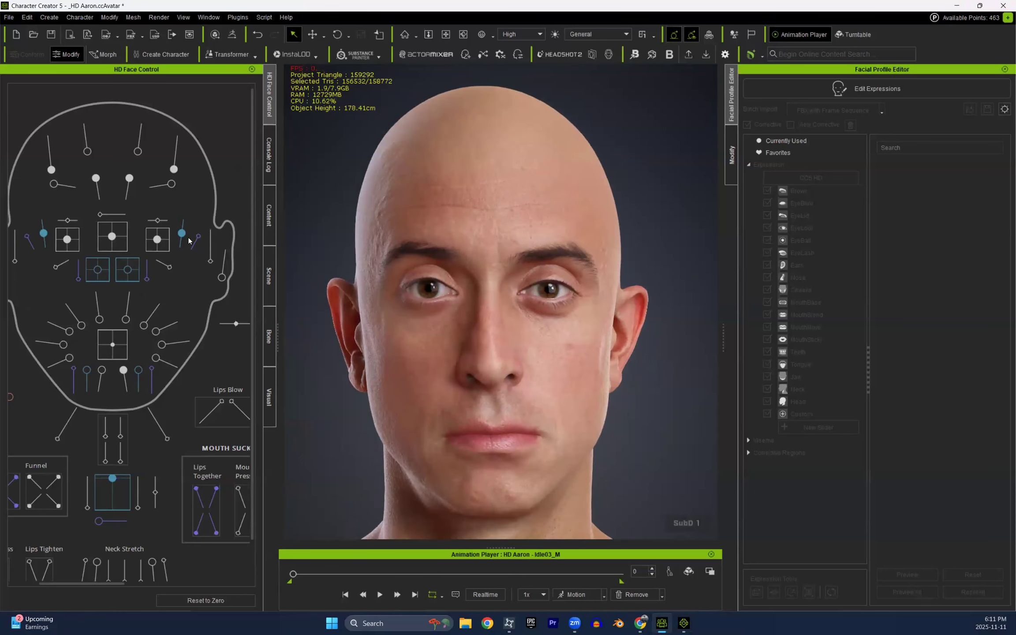
{"action": "left_click", "coordinate": [171, 184]}
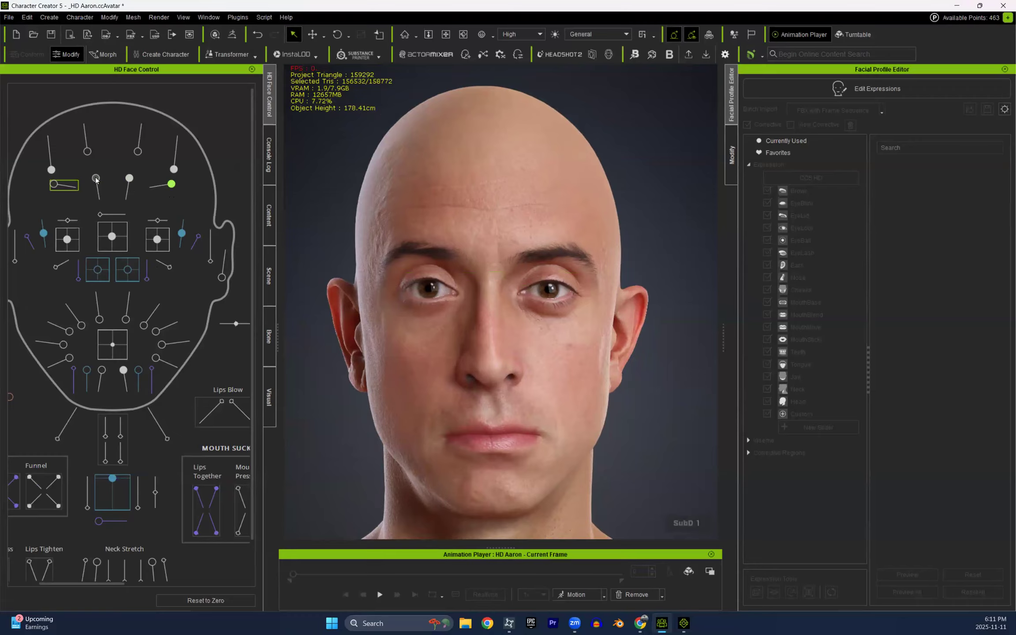
{"action": "left_click_drag", "start_coordinate": [128, 178], "coordinate": [118, 234]}
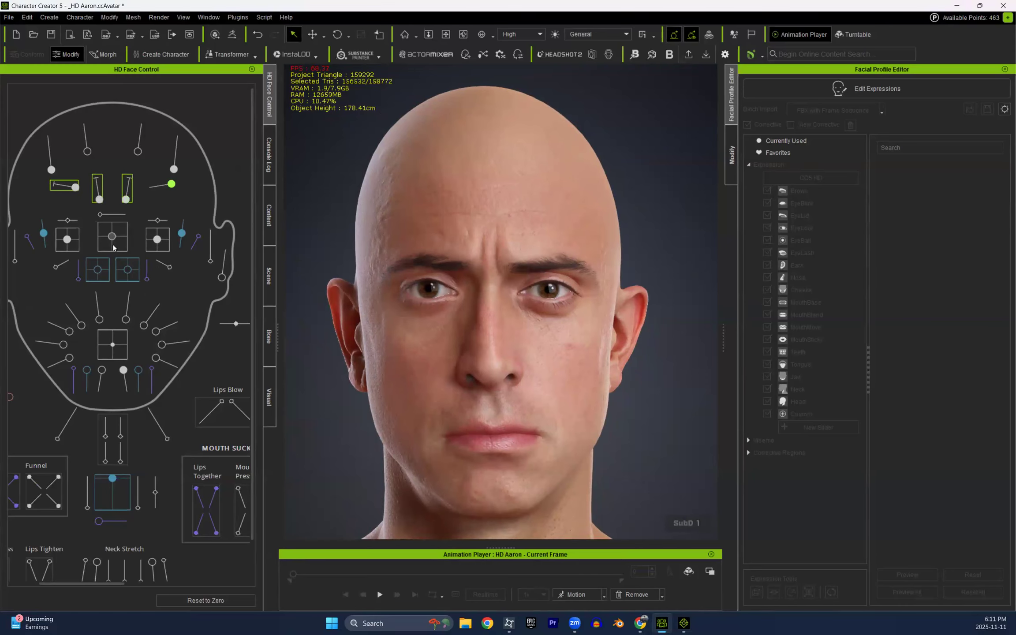
Shift the mouth fully to the character's left with Mouth_Left at 100 and try the left mouth-corner controllers
{"action": "left_click_drag", "start_coordinate": [112, 345], "coordinate": [141, 348]}
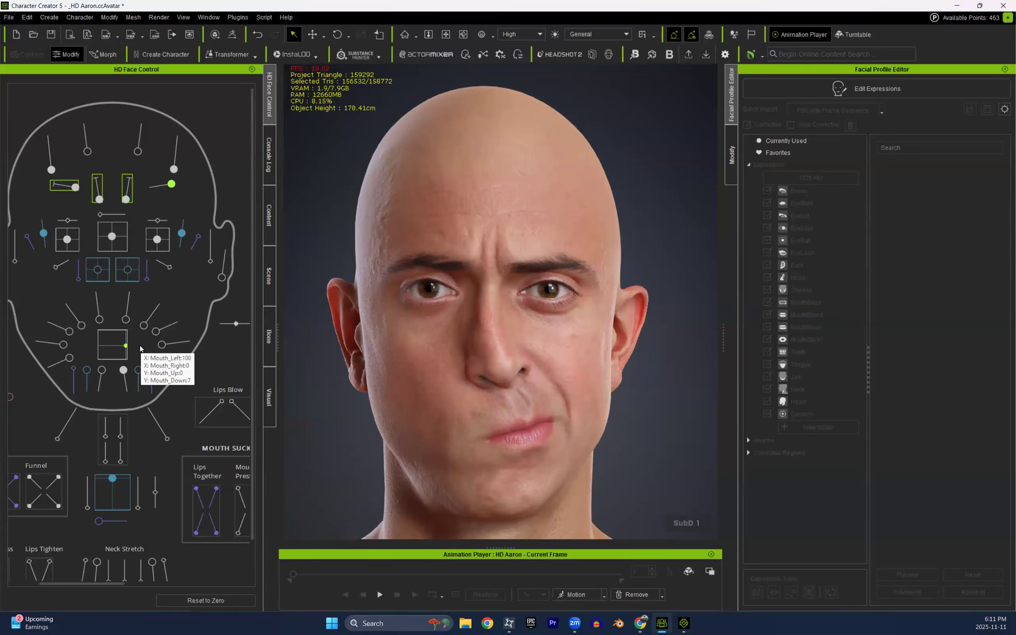
{"action": "middle_click_drag", "start_coordinate": [497, 402], "coordinate": [433, 380]}
{"action": "mouse_move", "coordinate": [433, 380]}
{"action": "right_mouse_down"}
{"action": "mouse_move", "coordinate": [467, 381]}
{"action": "mouse_move", "coordinate": [423, 379]}
{"action": "right_mouse_up"}
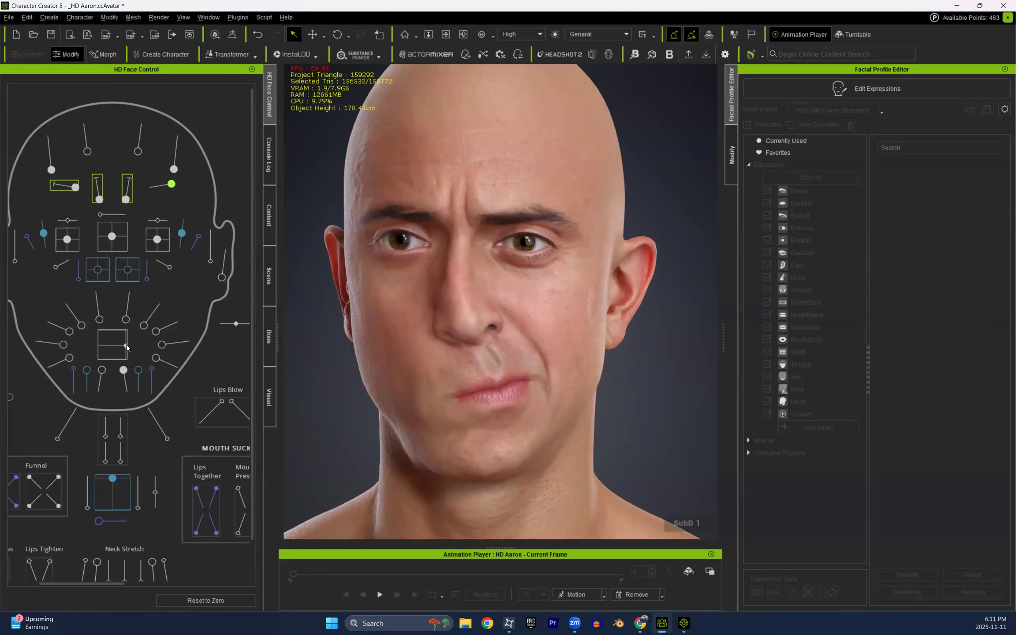
{"action": "mouse_move", "coordinate": [126, 346]}
{"action": "left_mouse_down"}
{"action": "mouse_move", "coordinate": [141, 357]}
{"action": "mouse_move", "coordinate": [124, 348]}
{"action": "mouse_move", "coordinate": [104, 366]}
{"action": "mouse_move", "coordinate": [137, 352]}
{"action": "mouse_move", "coordinate": [105, 373]}
{"action": "mouse_move", "coordinate": [156, 375]}
{"action": "mouse_move", "coordinate": [141, 348]}
{"action": "mouse_move", "coordinate": [150, 326]}
{"action": "mouse_move", "coordinate": [170, 360]}
{"action": "mouse_move", "coordinate": [157, 373]}
{"action": "mouse_move", "coordinate": [152, 334]}
{"action": "mouse_move", "coordinate": [111, 345]}
{"action": "mouse_move", "coordinate": [130, 346]}
{"action": "left_mouse_up"}
{"action": "mouse_move", "coordinate": [162, 344]}
{"action": "left_mouse_down"}
{"action": "mouse_move", "coordinate": [187, 342]}
{"action": "mouse_move", "coordinate": [174, 349]}
{"action": "mouse_move", "coordinate": [192, 332]}
{"action": "mouse_move", "coordinate": [161, 341]}
{"action": "left_mouse_up"}
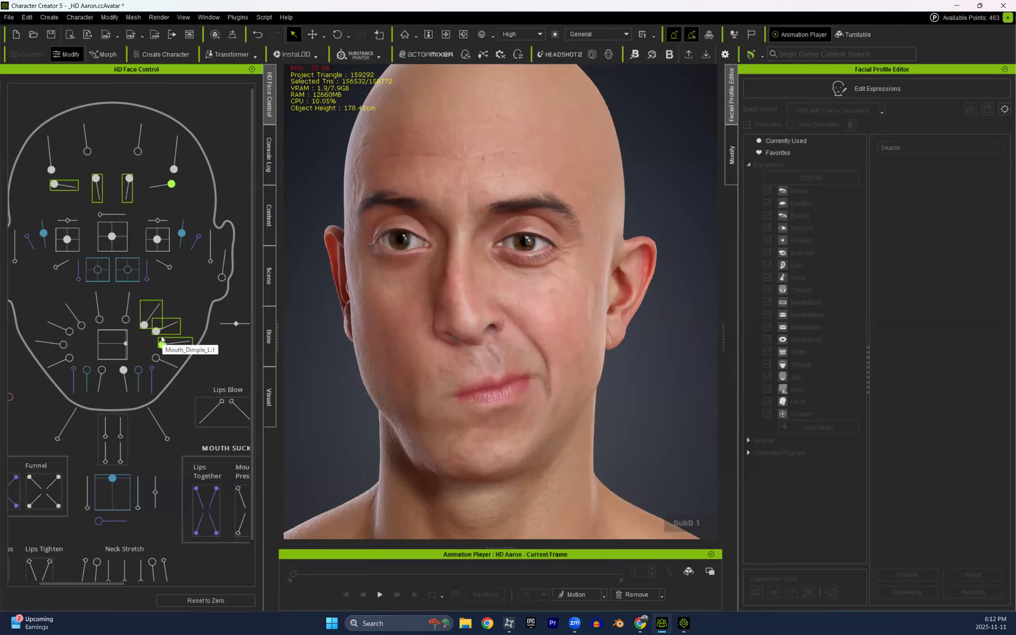
{"action": "right_click_drag", "start_coordinate": [387, 364], "coordinate": [451, 361]}
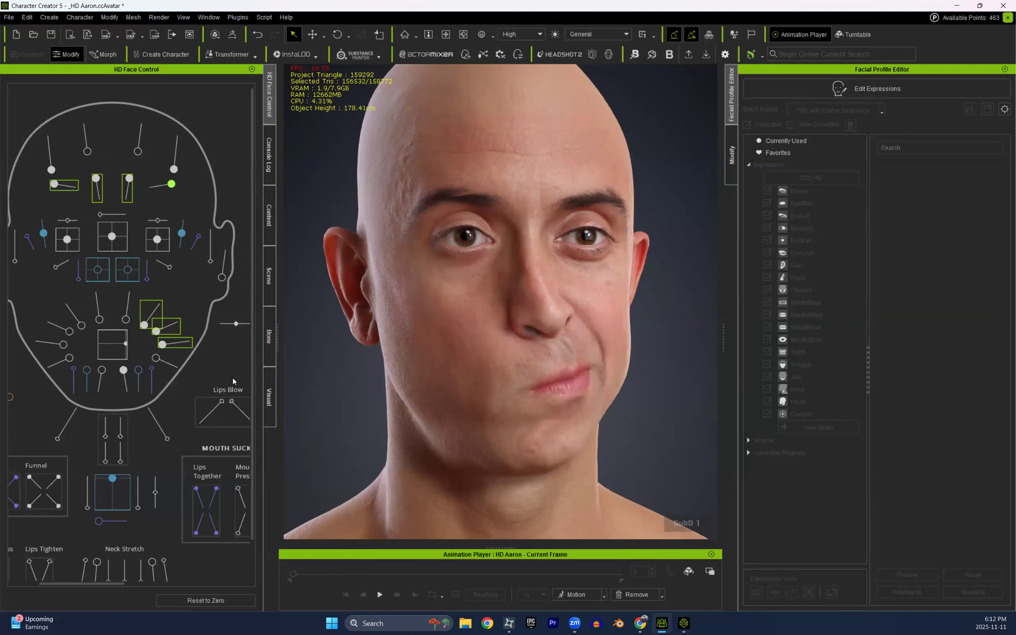
Puff the lips on the character's right side by setting Mouth_Lips_Blow_R to 100
{"action": "left_click", "coordinate": [234, 383]}
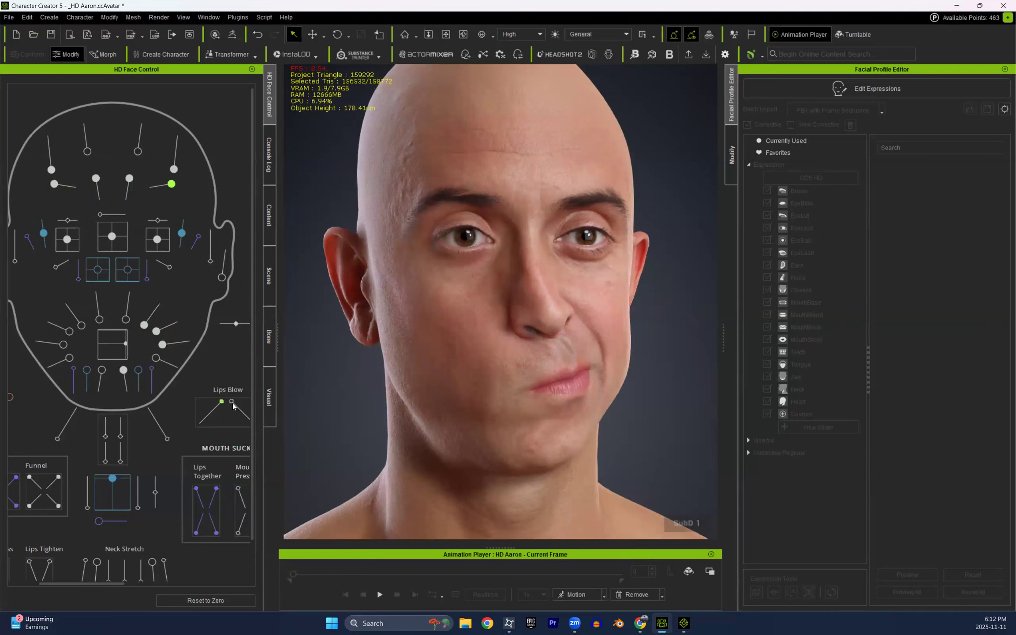
{"action": "mouse_move", "coordinate": [220, 401]}
{"action": "left_mouse_down"}
{"action": "mouse_move", "coordinate": [204, 418]}
{"action": "mouse_move", "coordinate": [216, 409]}
{"action": "left_mouse_up"}
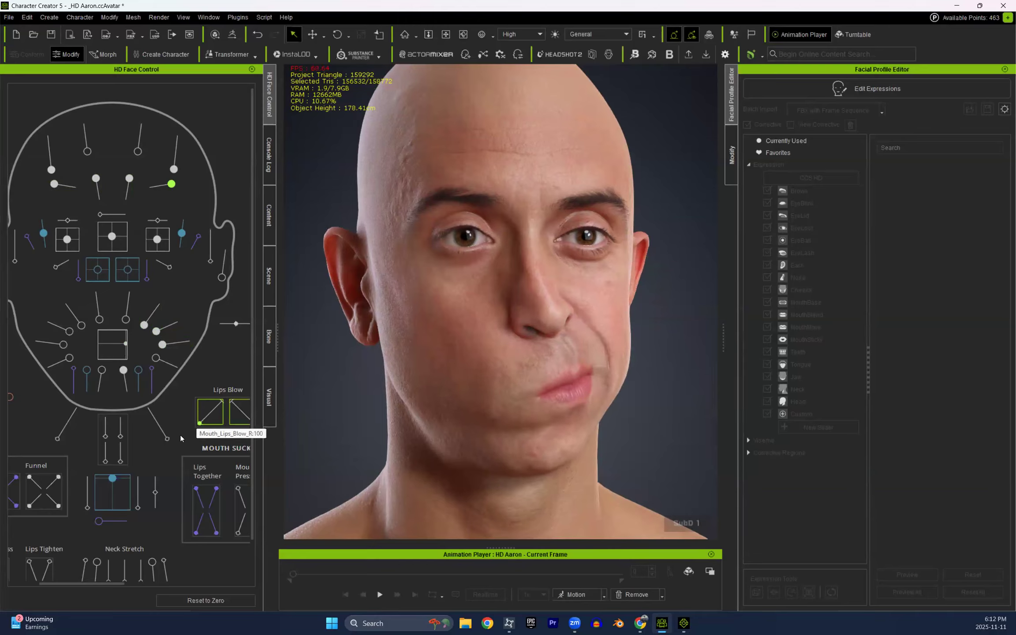
{"action": "right_click_drag", "start_coordinate": [508, 400], "coordinate": [441, 403]}
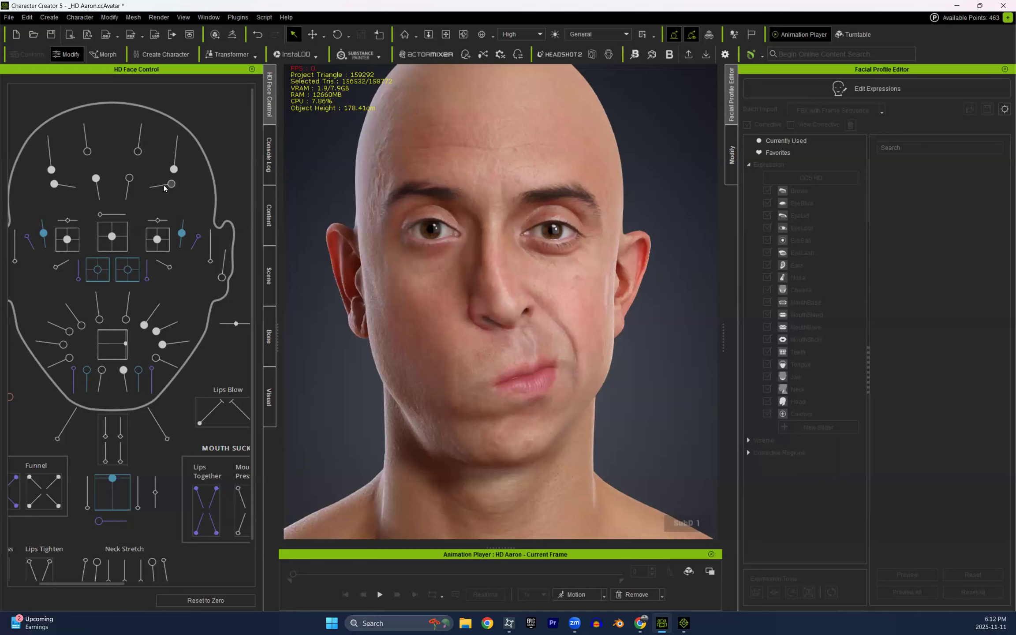
Pull both brows into a frown with the brow controllers and turn the gaze slightly up toward the character's left
{"action": "left_click", "coordinate": [129, 178], "text": "ctrl"}
{"action": "left_click", "coordinate": [171, 184], "text": "ctrl"}
{"action": "left_click_drag", "start_coordinate": [53, 184], "coordinate": [116, 192], "text": "ctrl"}
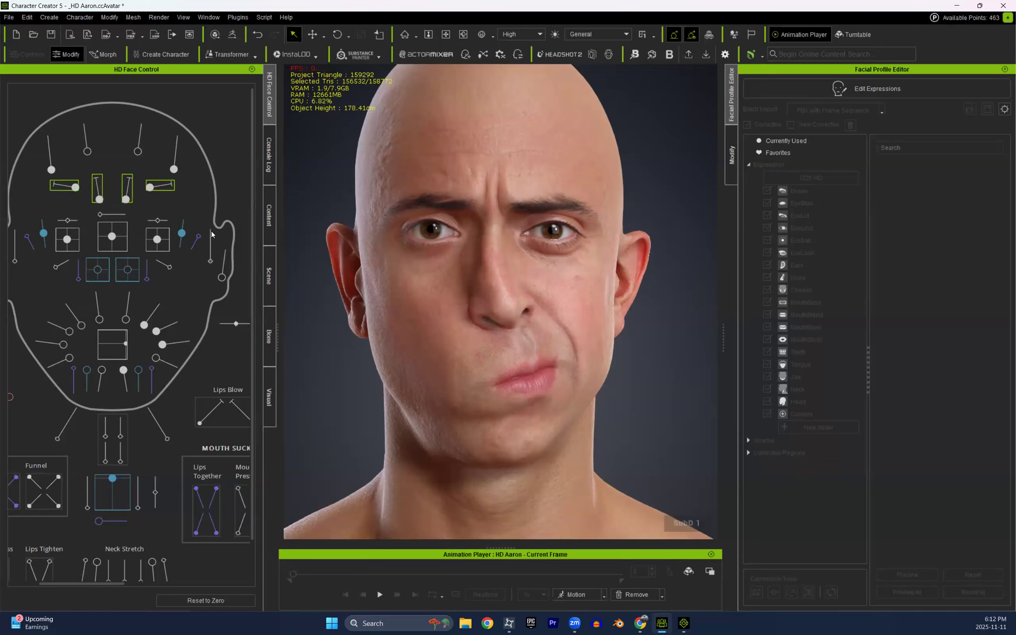
{"action": "left_click", "coordinate": [152, 152]}
{"action": "mouse_move", "coordinate": [119, 241]}
{"action": "left_click_drag", "start_coordinate": [119, 241], "coordinate": [117, 238]}
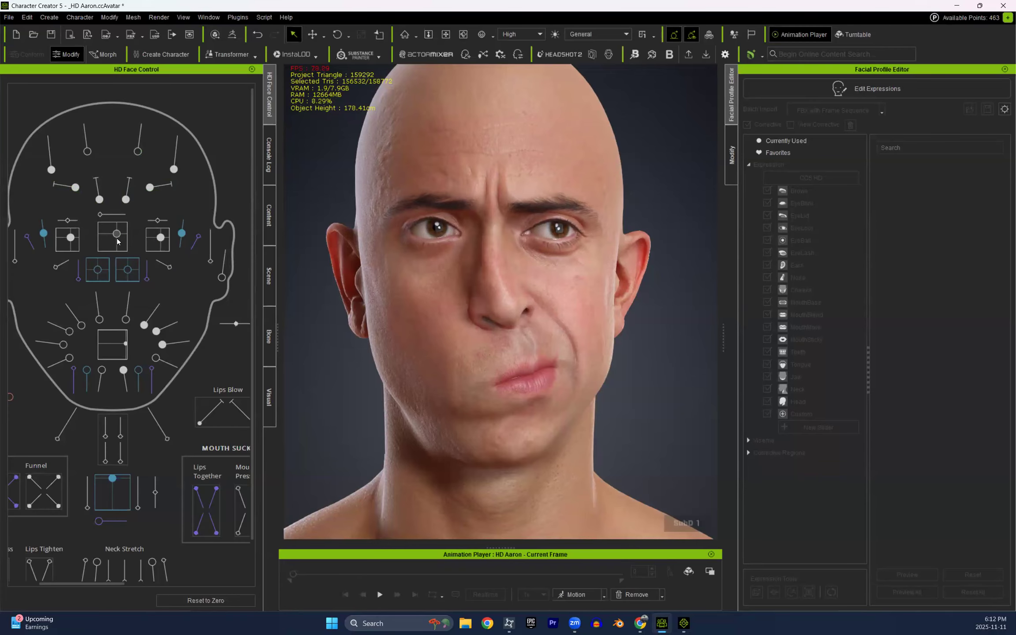
{"action": "right_click_drag", "start_coordinate": [511, 375], "coordinate": [540, 382]}
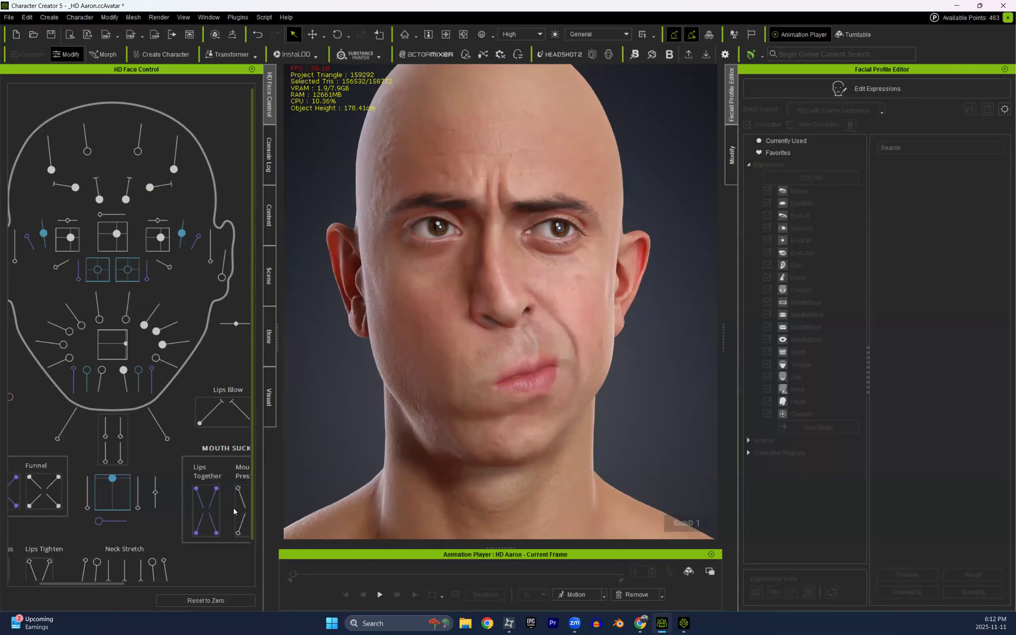
Examine the remaining HD Face Control layout, including the teeth, tongue, lips check, mouth sticky and lip shape controllers
{"action": "middle_click_drag", "start_coordinate": [227, 567], "coordinate": [5, 548]}
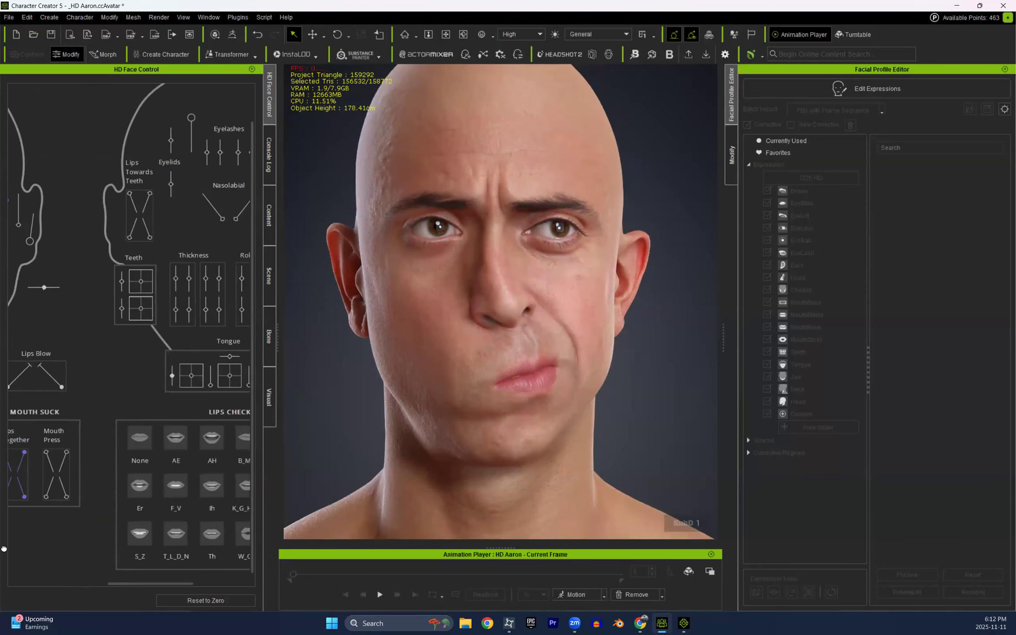
{"action": "scroll", "coordinate": [205, 369], "scroll_direction": "up", "scroll_amount": 1}
{"action": "middle_click_drag", "start_coordinate": [205, 370], "coordinate": [65, 374]}
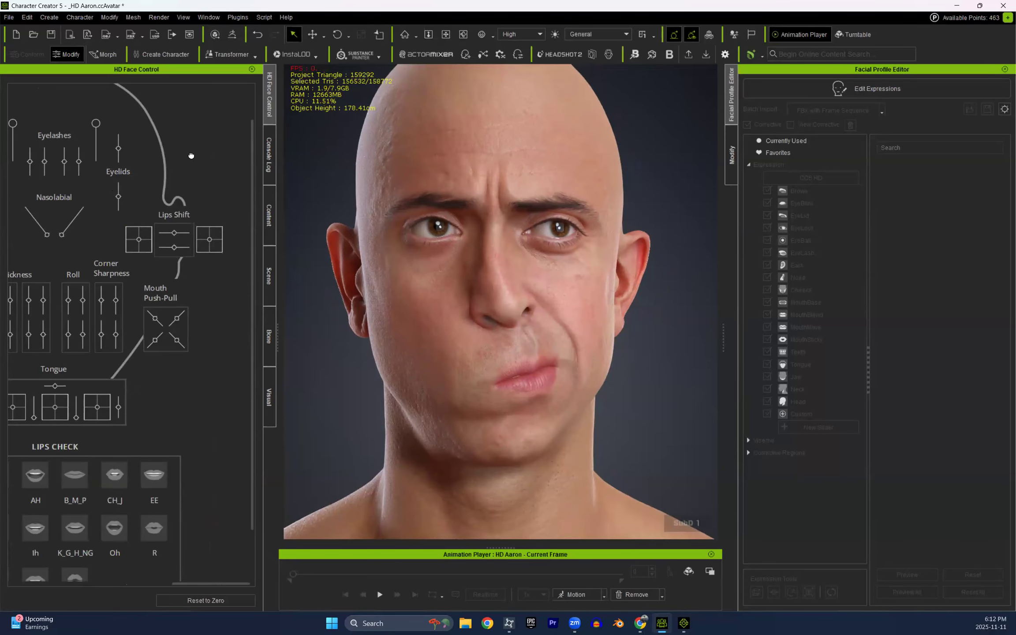
{"action": "middle_click_drag", "start_coordinate": [76, 453], "coordinate": [152, 413]}
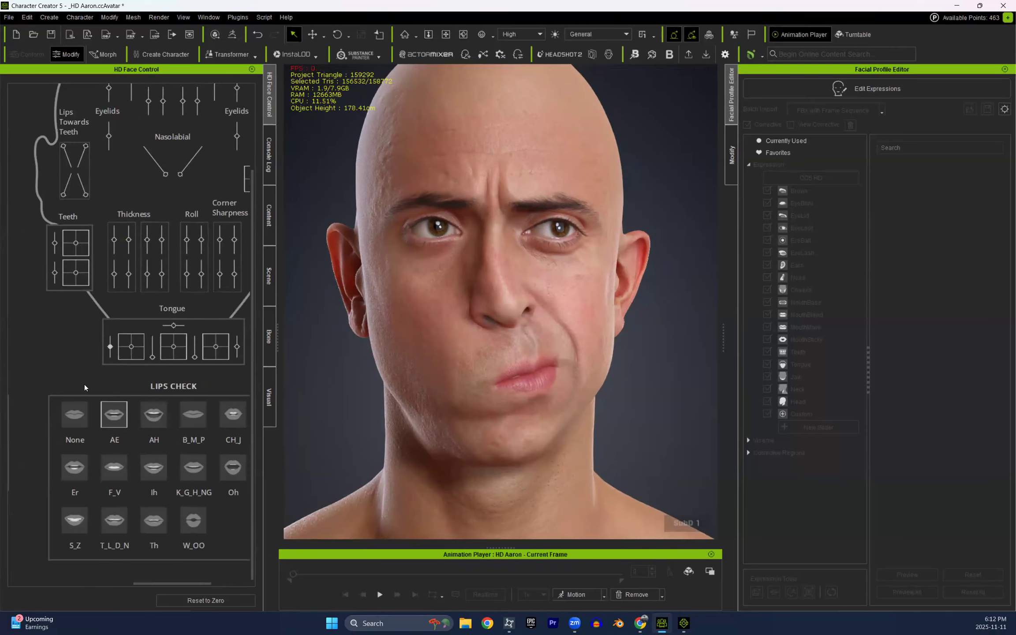
{"action": "middle_click_drag", "start_coordinate": [95, 366], "coordinate": [358, 349]}
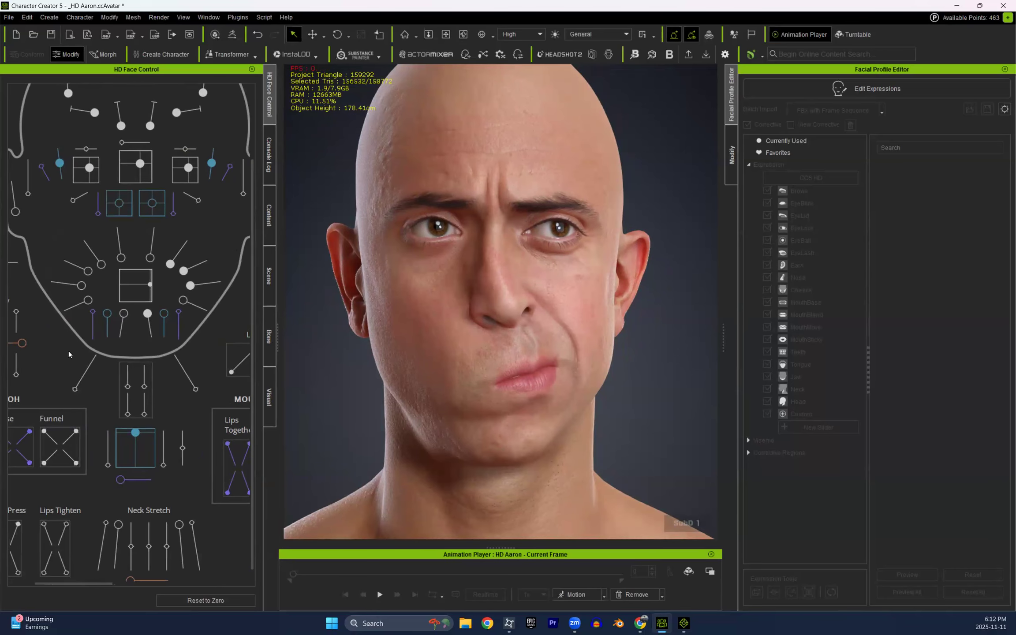
{"action": "middle_click_drag", "start_coordinate": [72, 361], "coordinate": [127, 362]}
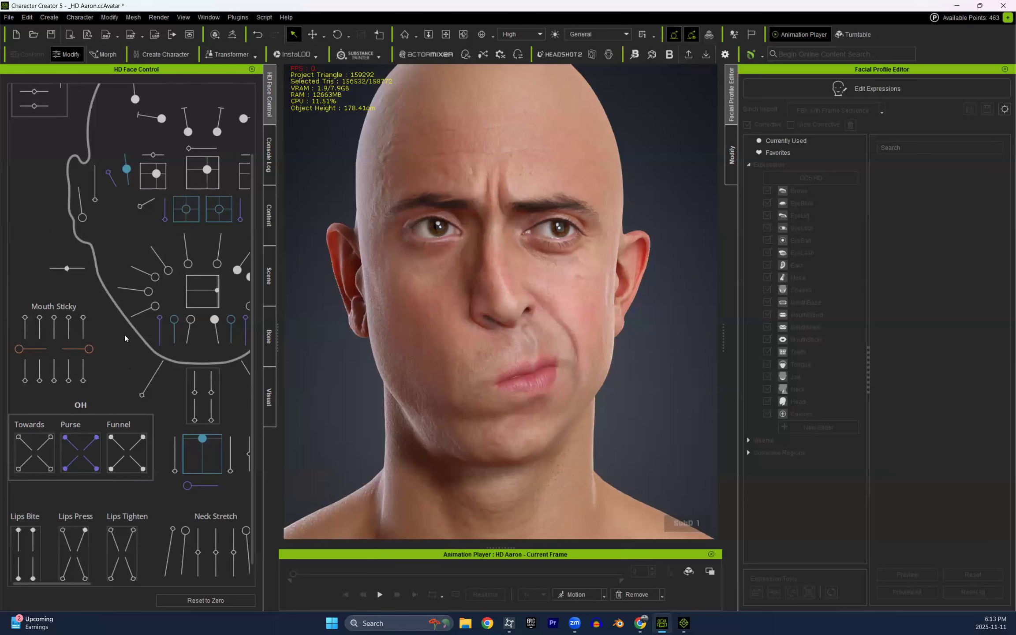
Wrinkle the nose into an uneven sneer with the two nose controllers, raising the character's right side more strongly
{"action": "middle_click_drag", "start_coordinate": [62, 217], "coordinate": [0, 285]}
{"action": "middle_click_drag", "start_coordinate": [235, 105], "coordinate": [194, 104]}
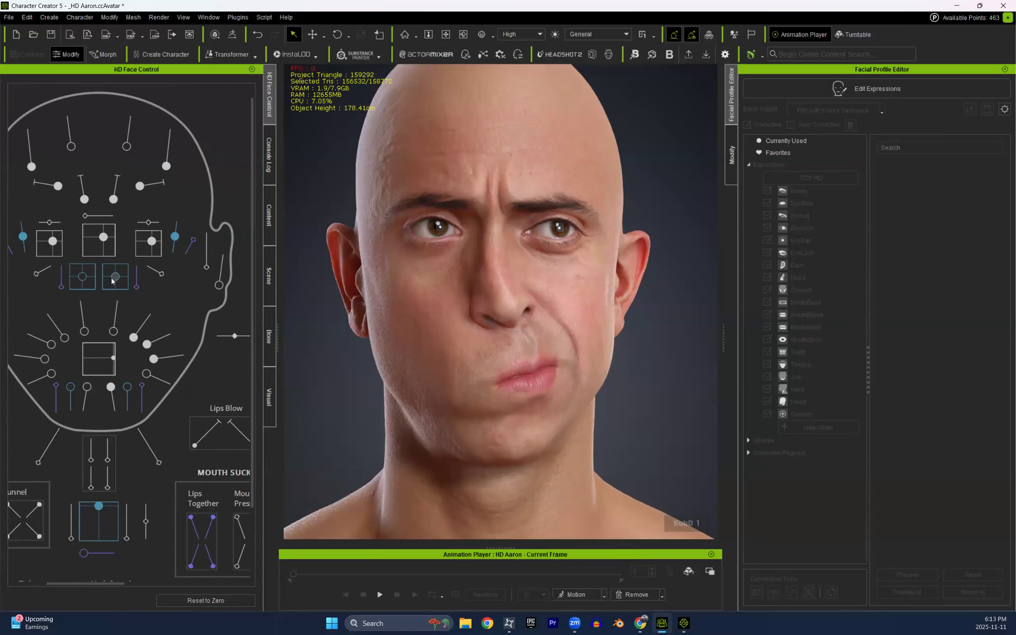
{"action": "left_click_drag", "start_coordinate": [116, 281], "coordinate": [56, 256]}
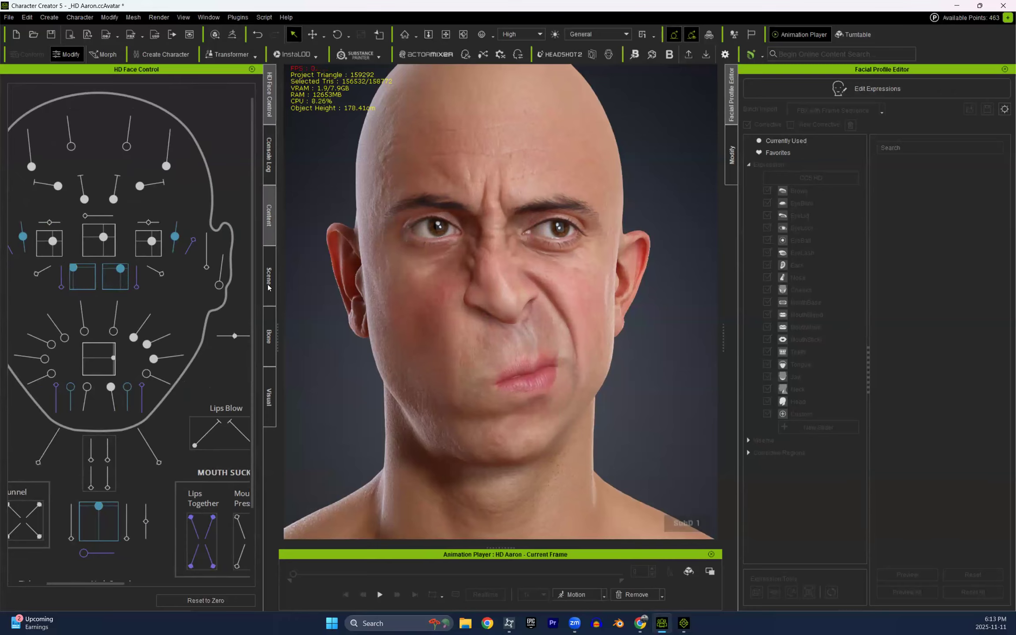
Load the CC4 Kevin avatar from the Characters content pack, discarding the current project without saving
{"action": "left_click", "coordinate": [270, 216]}
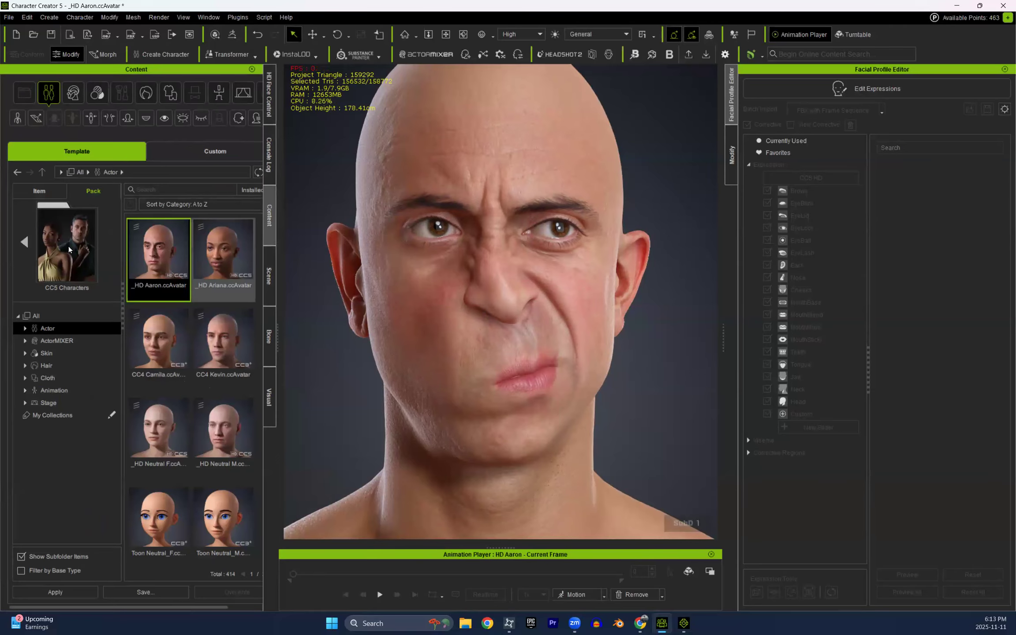
{"action": "left_click", "coordinate": [51, 263]}
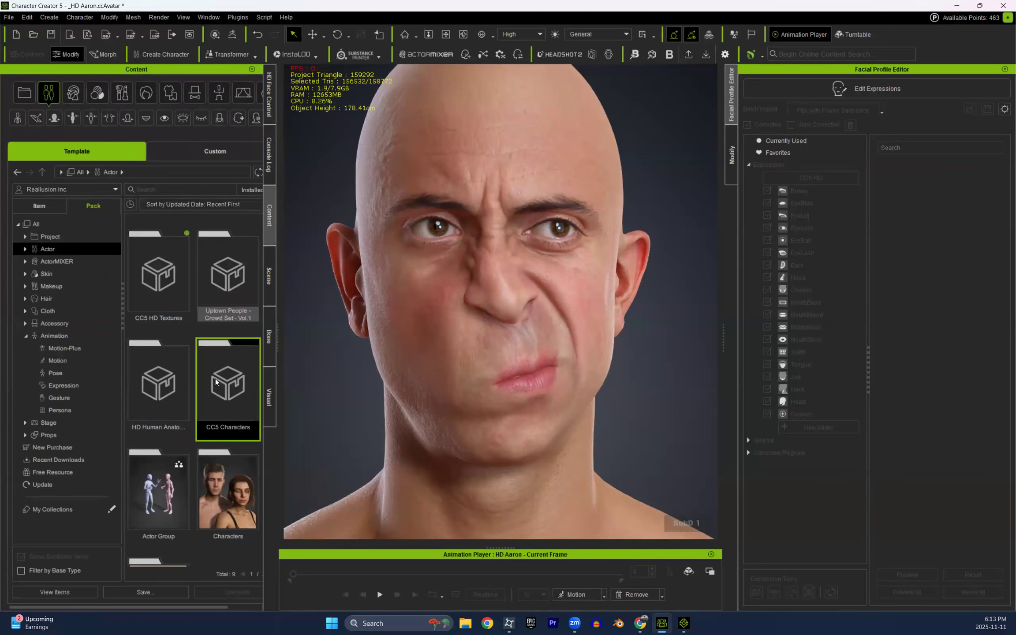
{"action": "scroll", "coordinate": [233, 445], "scroll_direction": "down", "scroll_amount": 1}
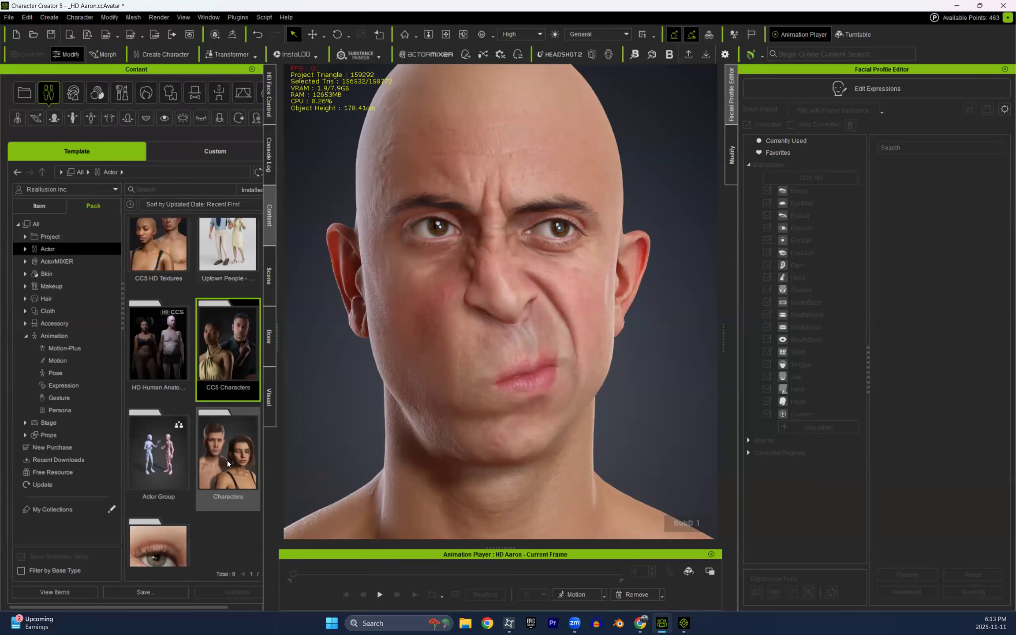
{"action": "double_click", "coordinate": [227, 459]}
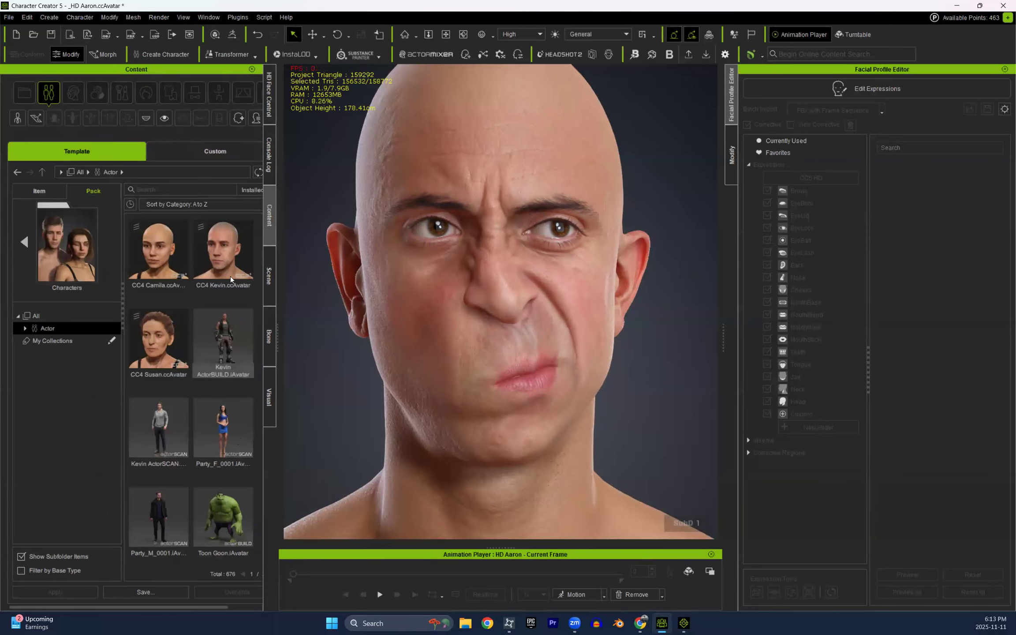
{"action": "double_click", "coordinate": [227, 258]}
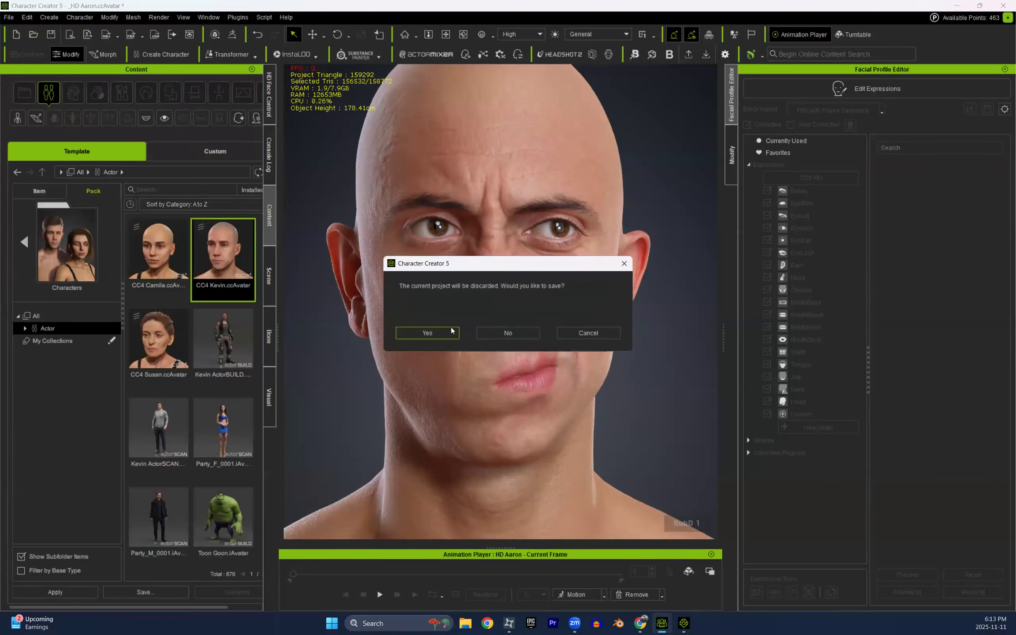
{"action": "left_click", "coordinate": [495, 332]}
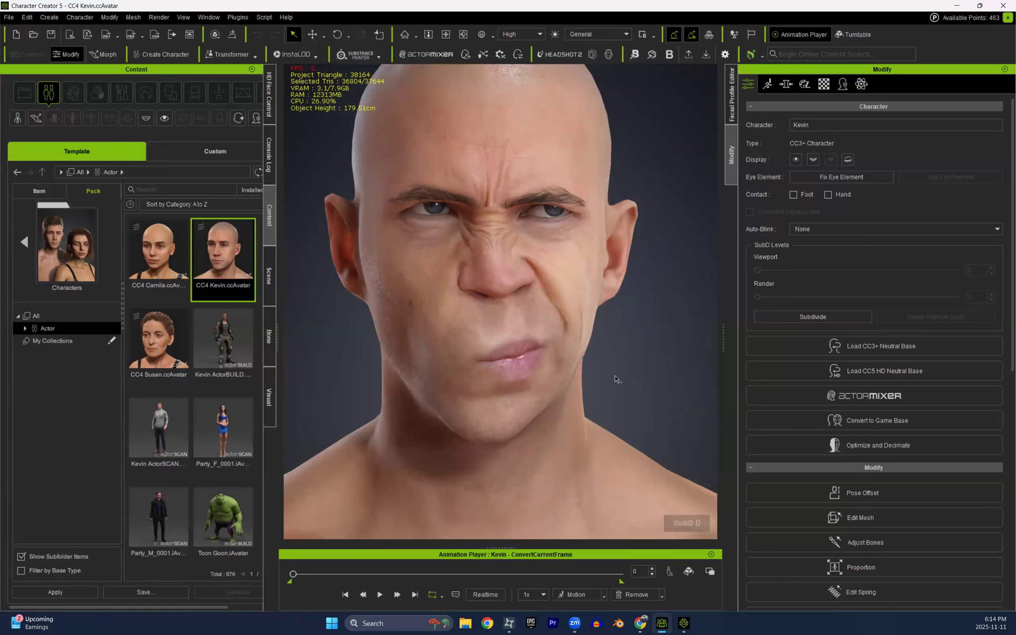
Inspect the expression carried over to the Kevin avatar and enter expression editing in the Facial Profile Editor
{"action": "right_click_drag", "start_coordinate": [634, 388], "coordinate": [579, 360]}
{"action": "middle_click_drag", "start_coordinate": [578, 360], "coordinate": [591, 379]}
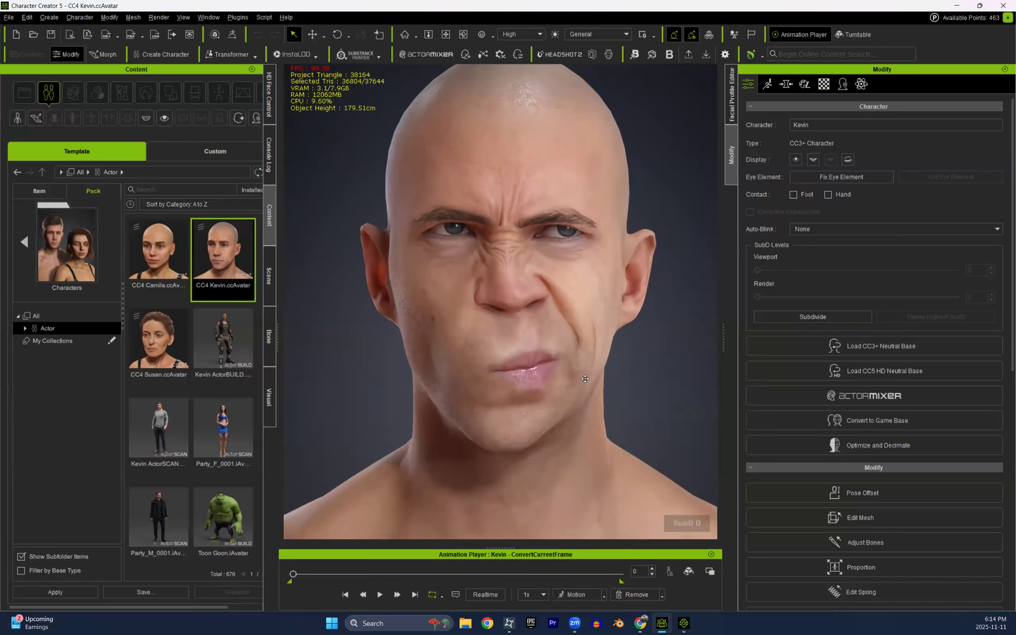
{"action": "scroll", "coordinate": [591, 380], "scroll_direction": "up", "scroll_amount": 2}
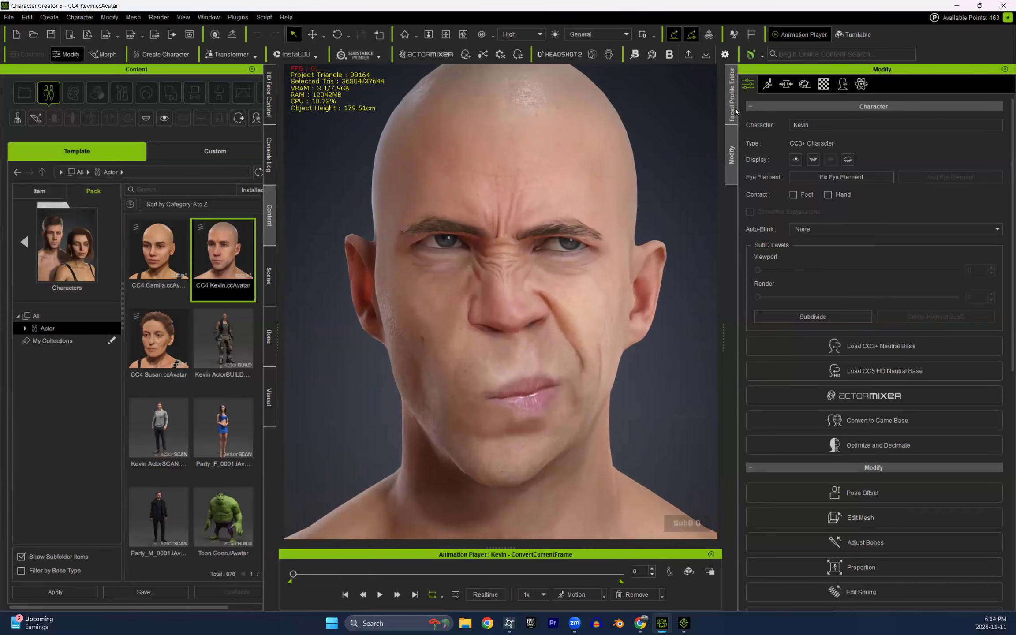
{"action": "left_click", "coordinate": [731, 103]}
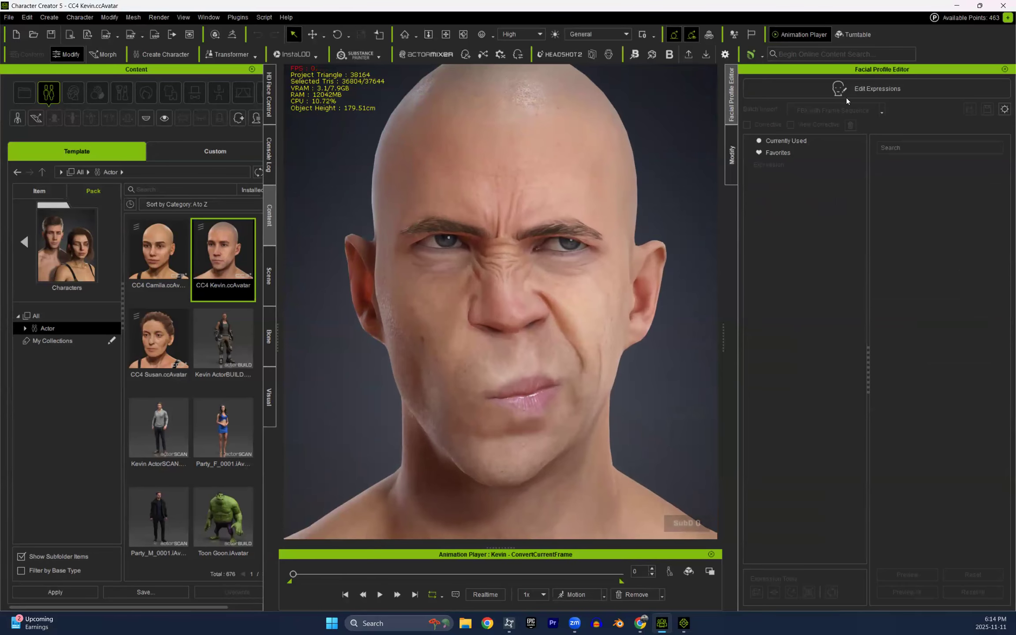
{"action": "left_click", "coordinate": [873, 87]}
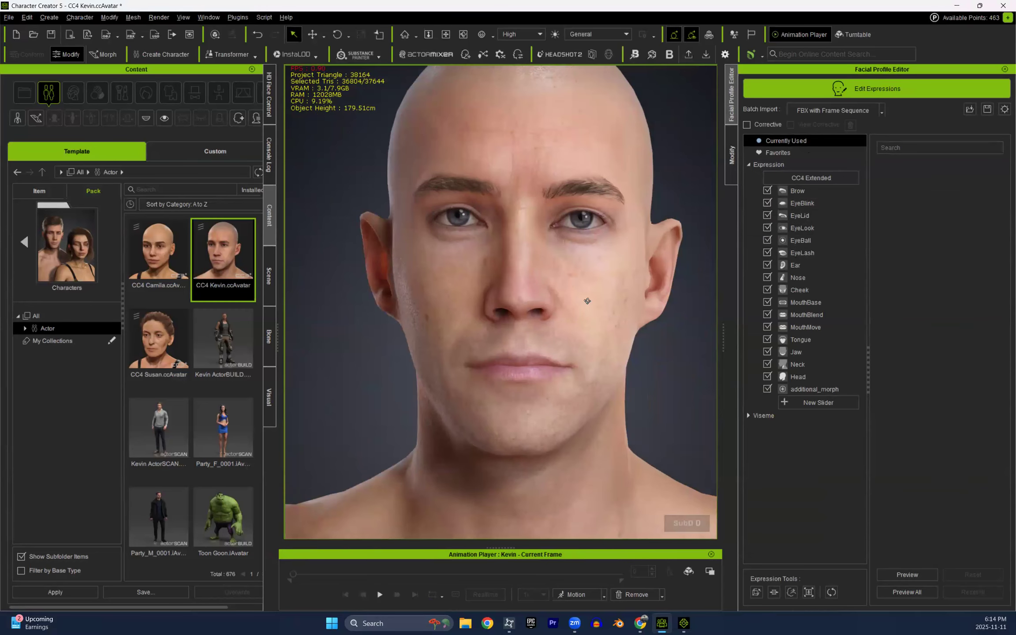
Test the left eyelid by setting Eye_Blink_L to 100 and combining it with Eye_L_Look_Down at 100
{"action": "left_click", "coordinate": [805, 204]}
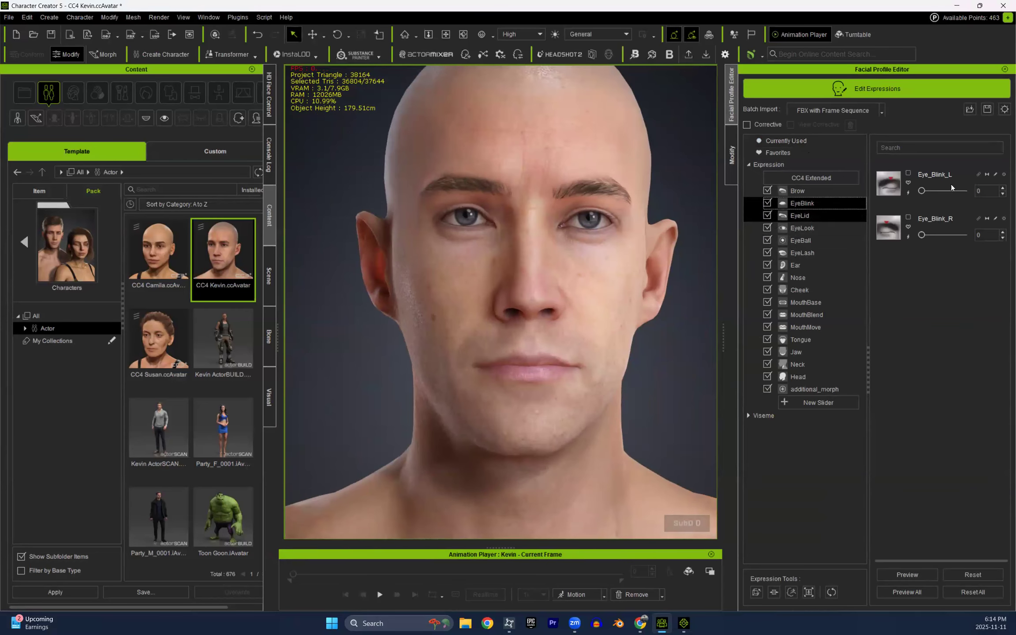
{"action": "left_click_drag", "start_coordinate": [924, 191], "coordinate": [958, 190]}
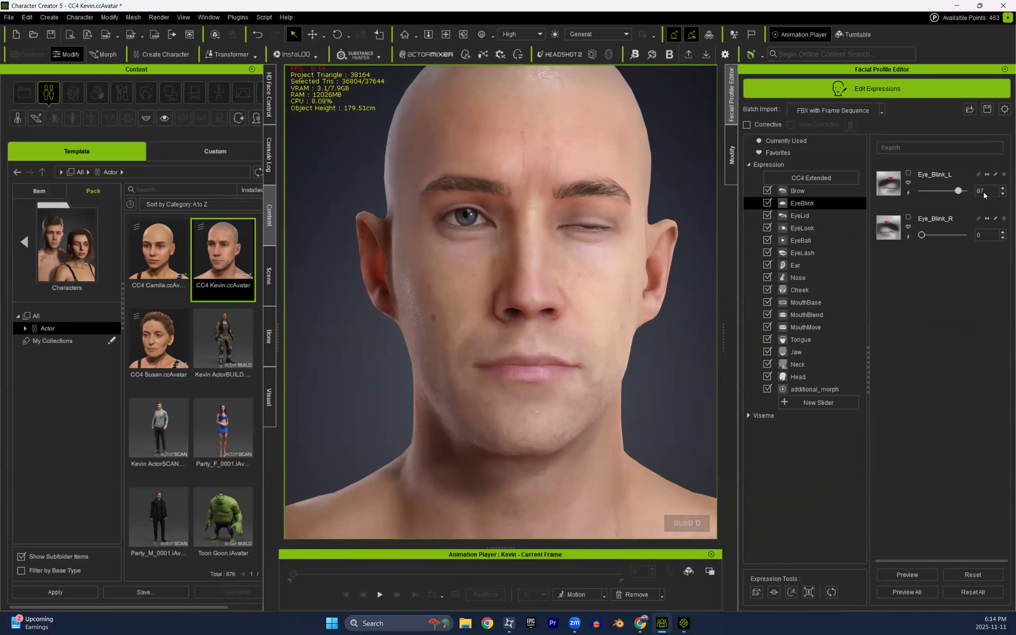
{"action": "left_click", "coordinate": [822, 216]}
{"action": "left_click", "coordinate": [820, 229]}
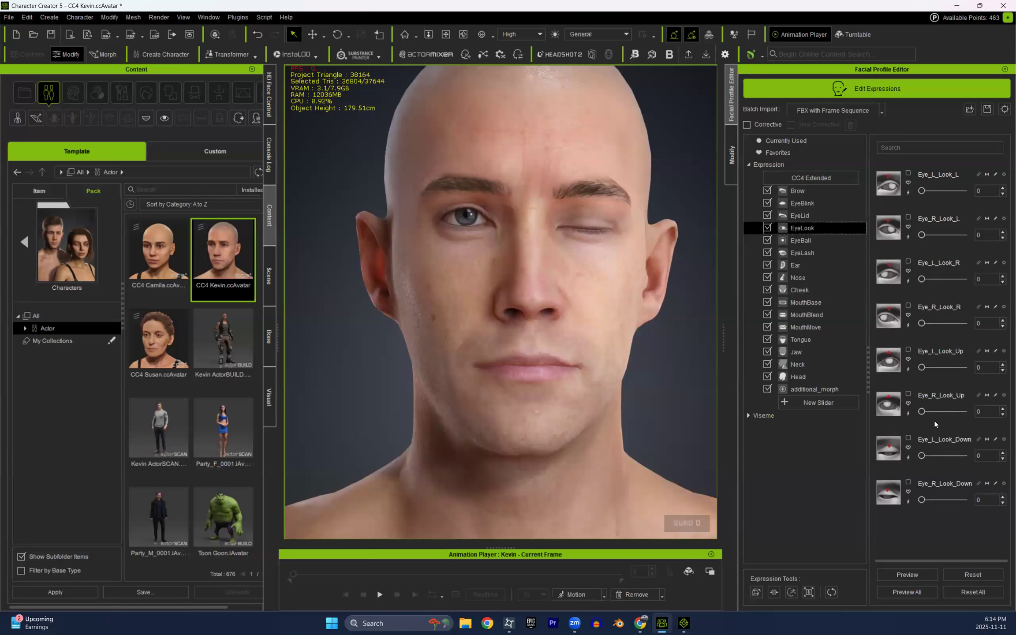
{"action": "left_click_drag", "start_coordinate": [920, 456], "coordinate": [963, 455]}
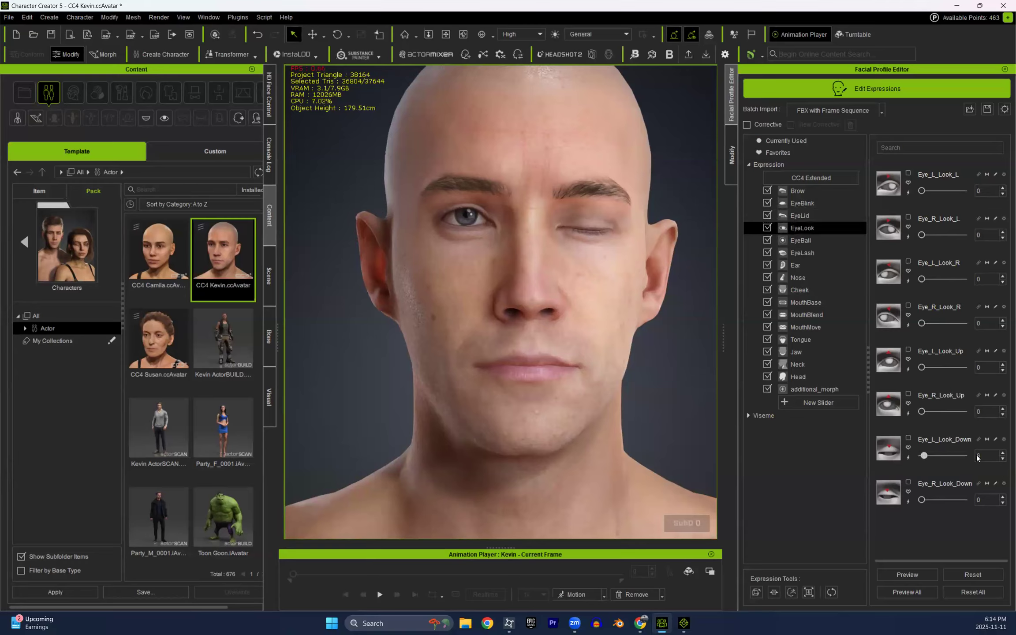
{"action": "right_click_drag", "start_coordinate": [628, 291], "coordinate": [701, 311]}
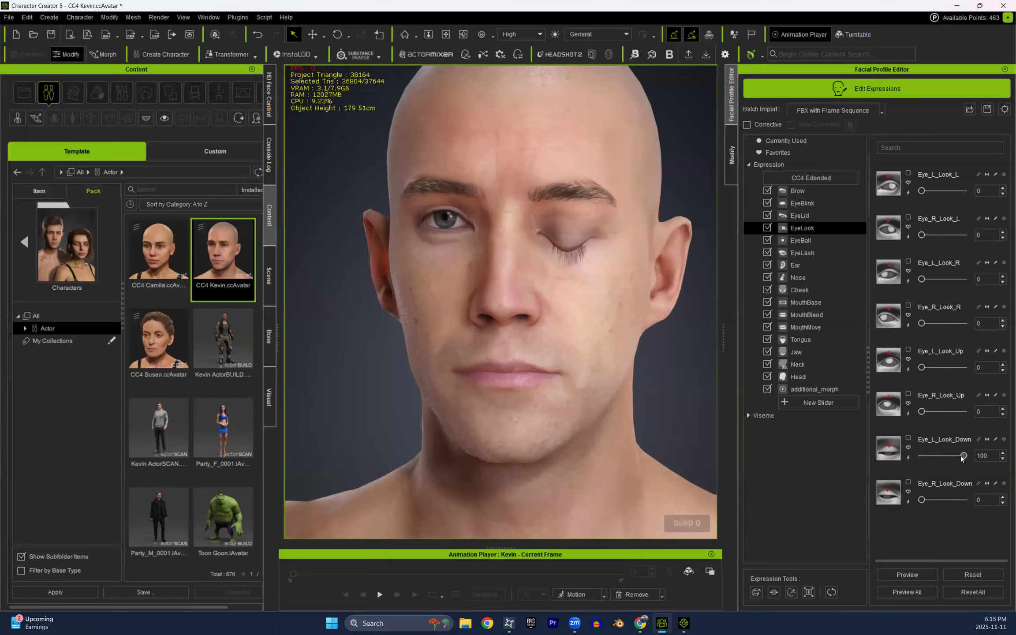
Return Eye_L_Look_Down and Eye_Blink_L to 0
{"action": "left_click_drag", "start_coordinate": [960, 455], "coordinate": [914, 460]}
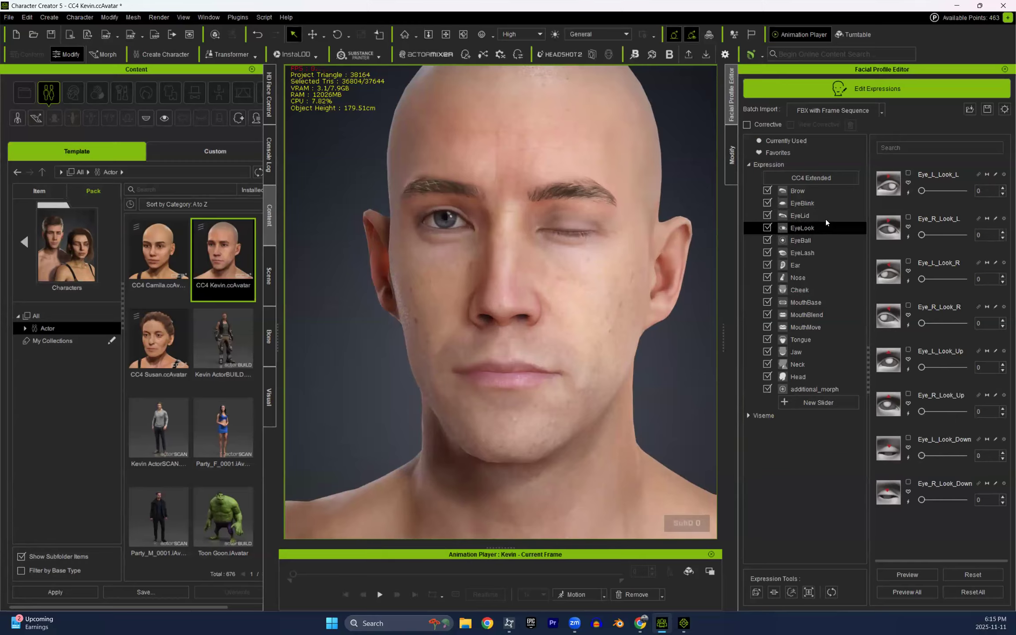
{"action": "left_click", "coordinate": [833, 203]}
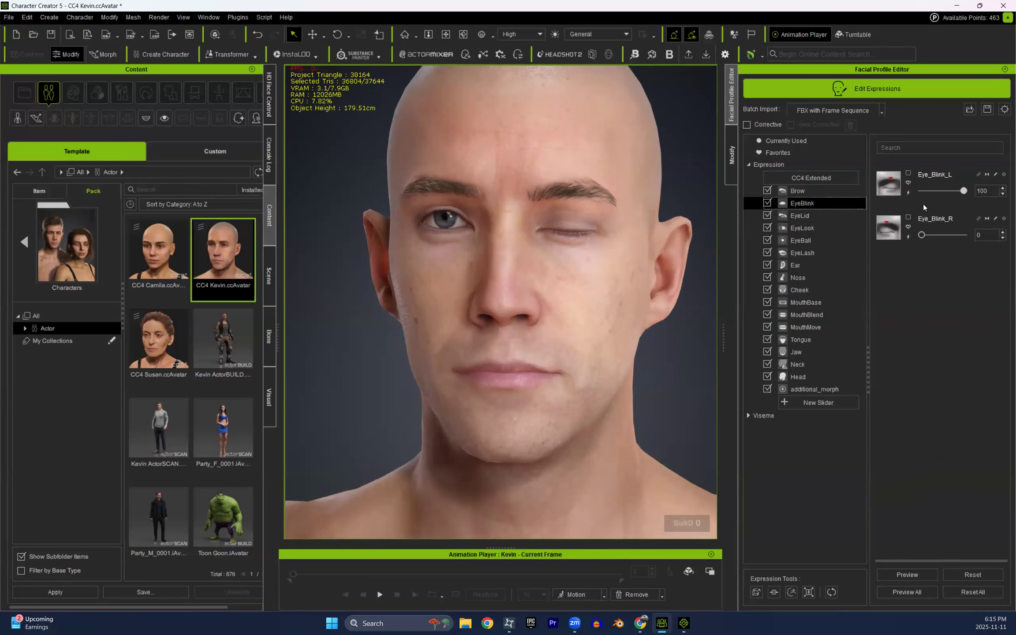
{"action": "left_click_drag", "start_coordinate": [963, 190], "coordinate": [909, 190]}
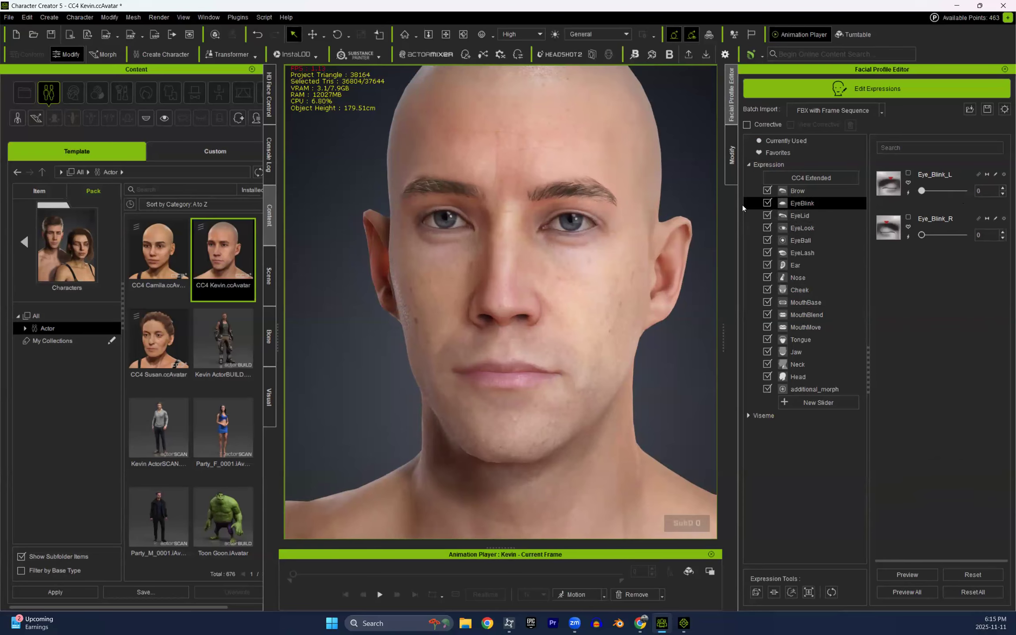
Convert Kevin's facial profile from CC4 Extended to CC5 HD without saving a copy of the existing profile
{"action": "right_click_drag", "start_coordinate": [620, 284], "coordinate": [630, 318]}
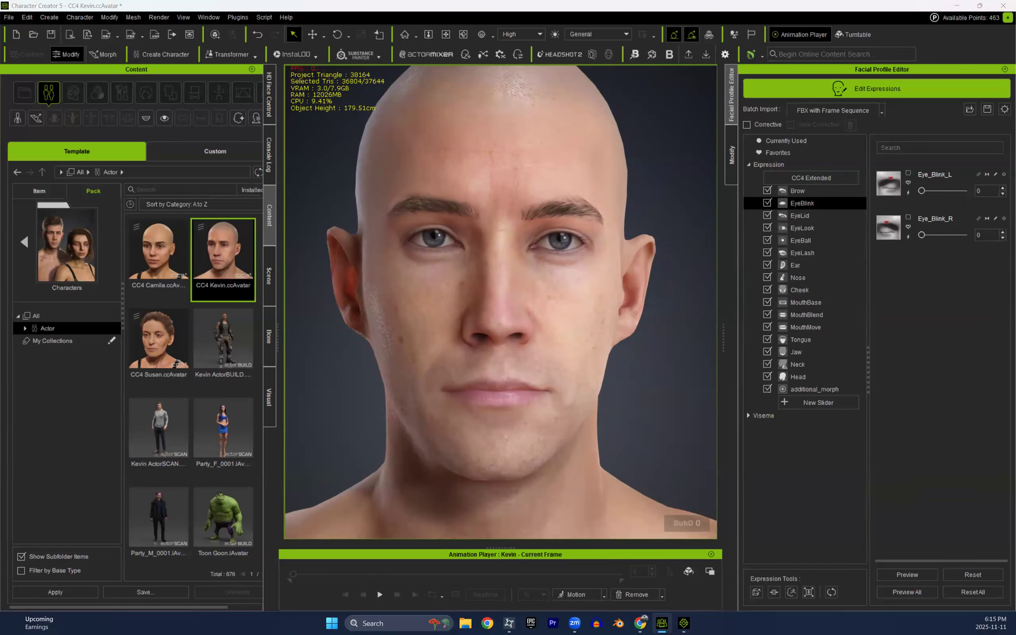
{"action": "left_click", "coordinate": [810, 178]}
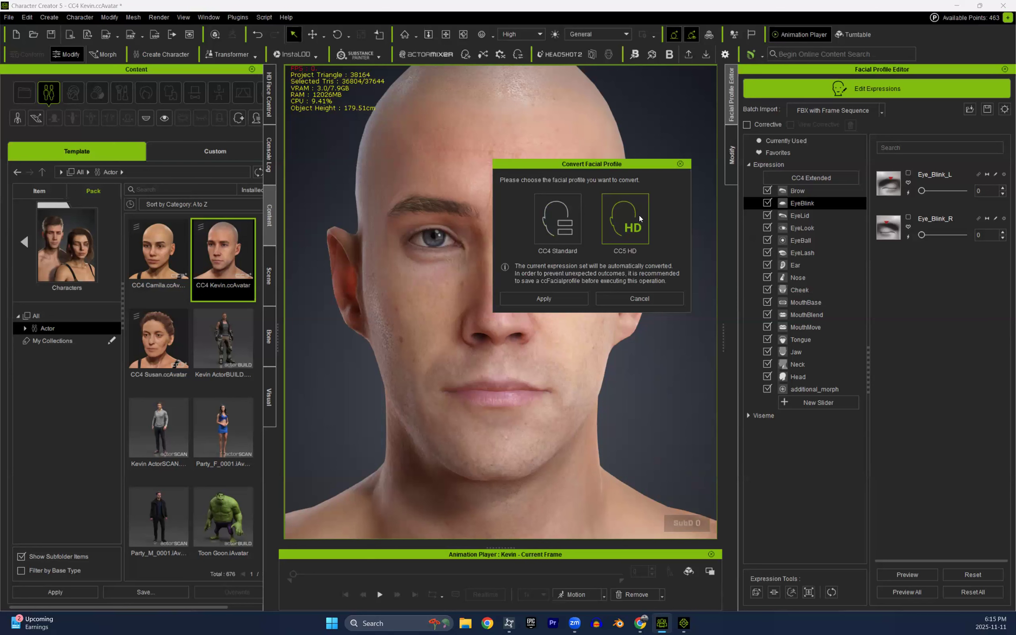
{"action": "left_click", "coordinate": [563, 299]}
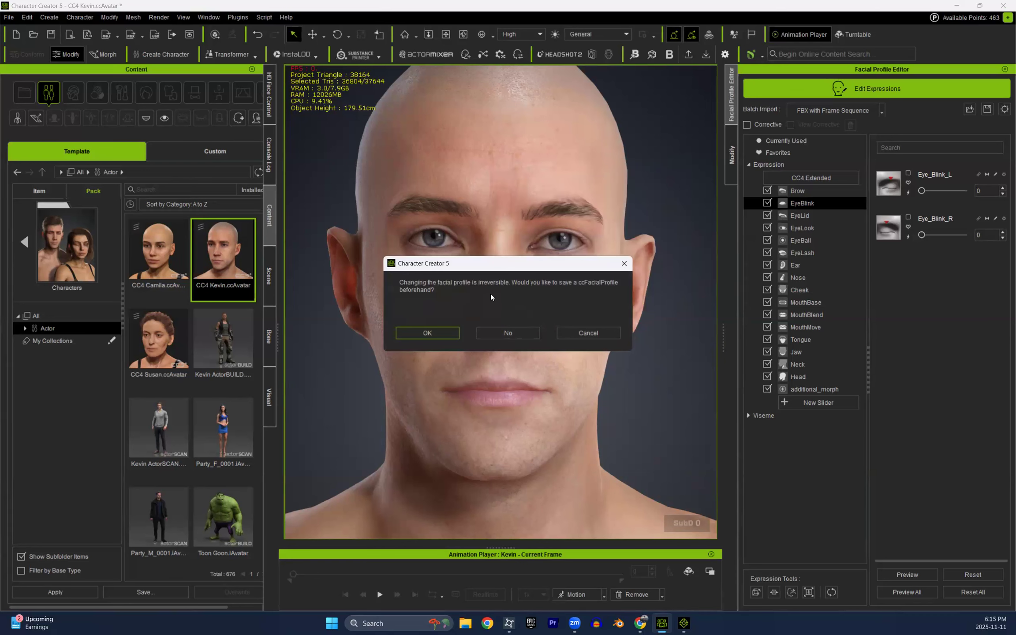
{"action": "left_click", "coordinate": [506, 334]}
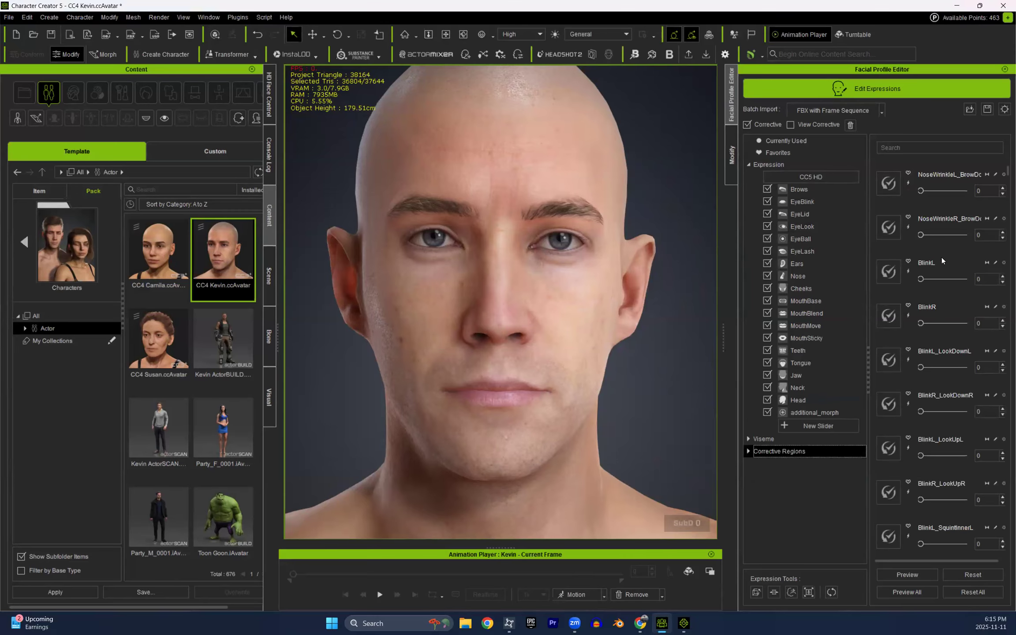
Test the left eyelid on the converted profile by combining Eye_Blink_L at 100 with Eye_Look_Down_L at 87
{"action": "left_click", "coordinate": [799, 214]}
{"action": "left_click", "coordinate": [817, 202]}
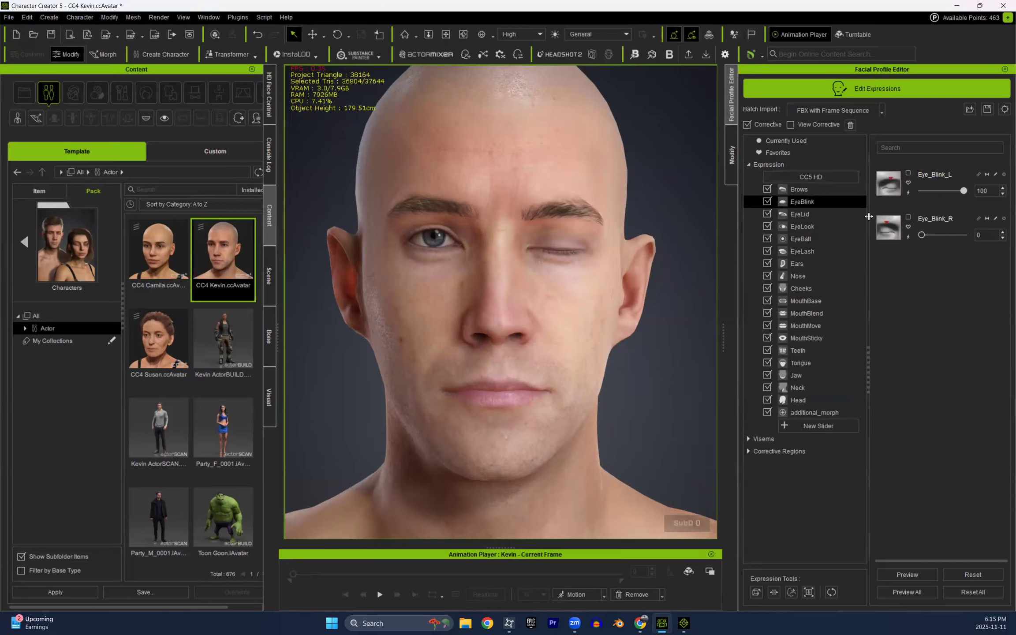
{"action": "left_click", "coordinate": [819, 223]}
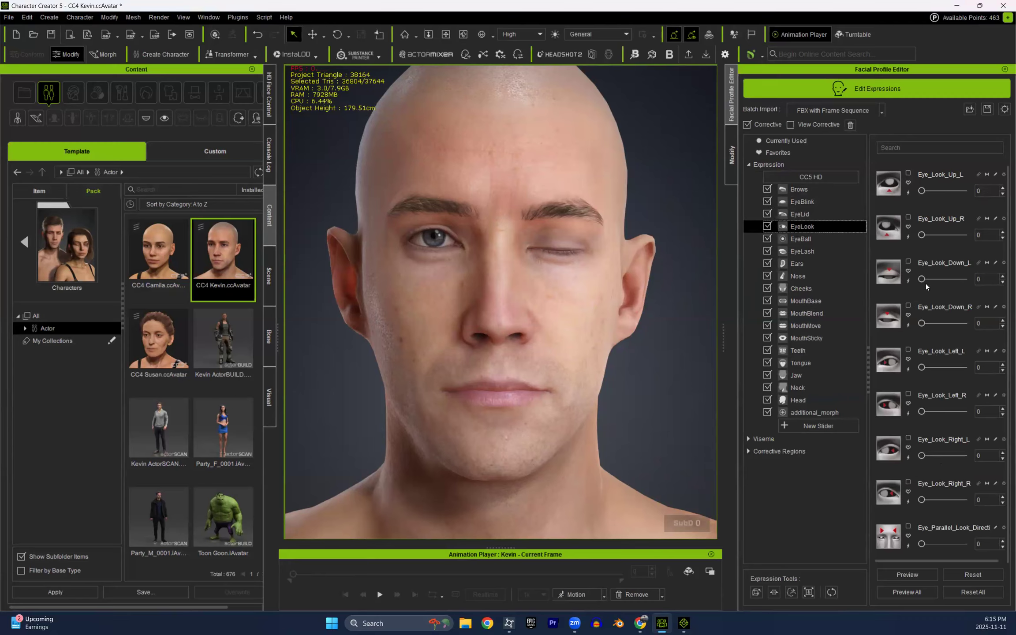
{"action": "left_click_drag", "start_coordinate": [921, 279], "coordinate": [958, 279]}
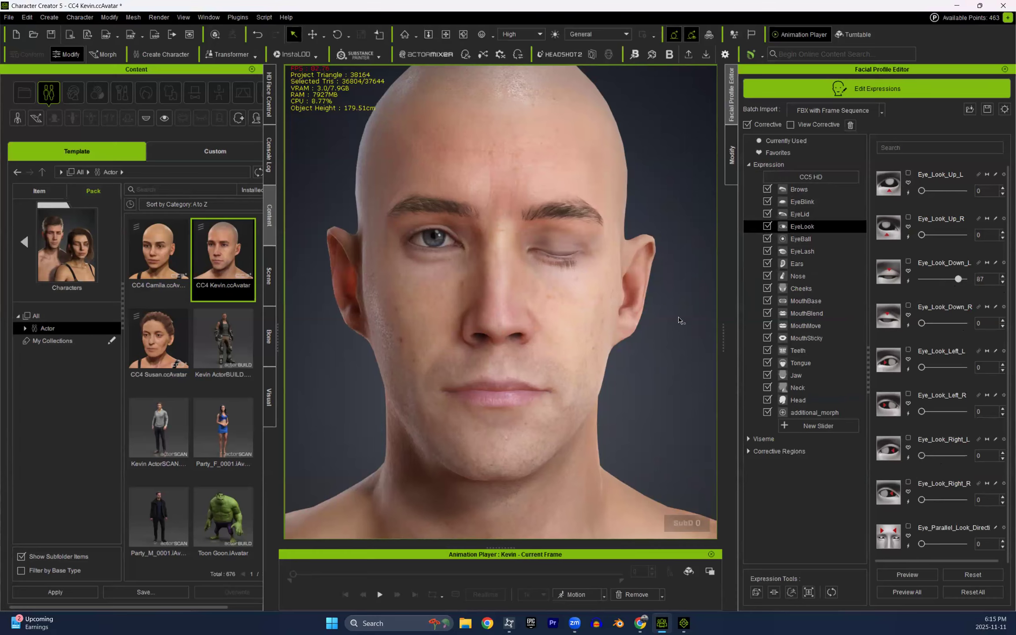
{"action": "right_click_drag", "start_coordinate": [611, 320], "coordinate": [626, 319]}
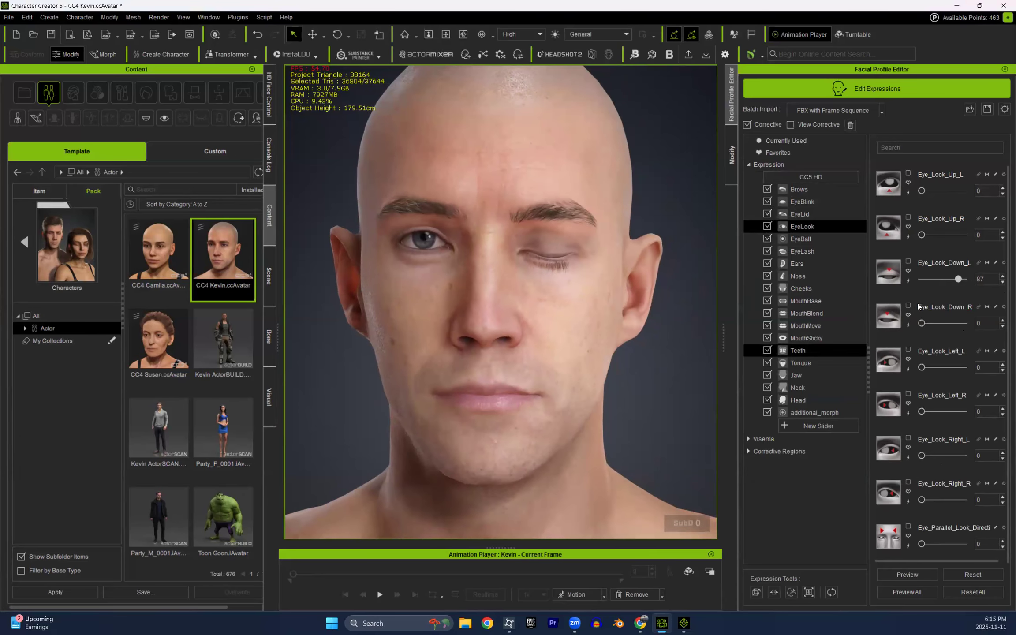
Return Eye_Look_Down_L and Eye_Blink_L to 0 on the CC5 HD profile
{"action": "left_click_drag", "start_coordinate": [958, 281], "coordinate": [921, 279]}
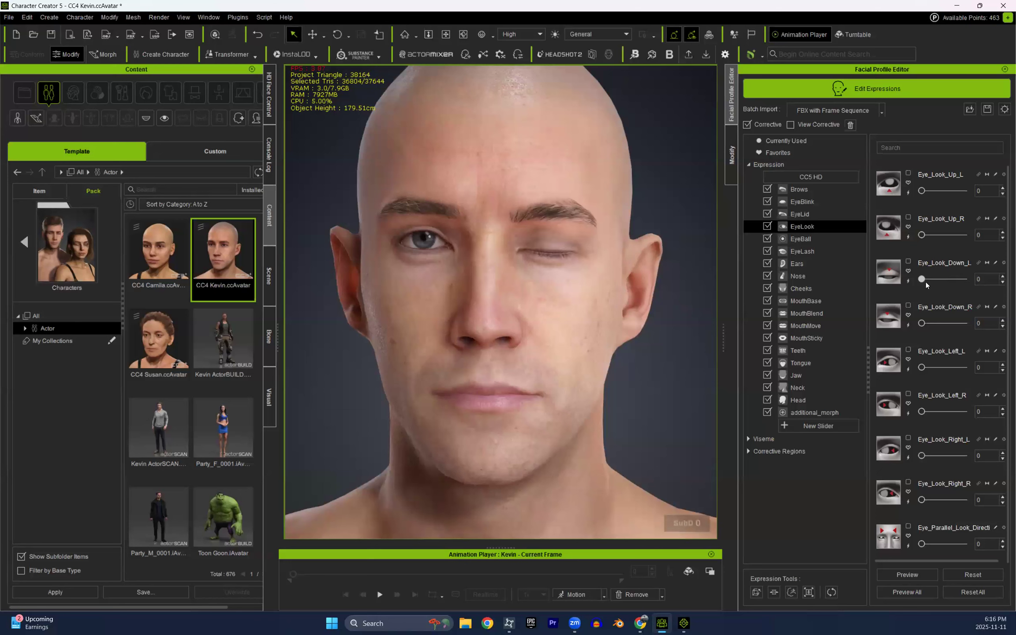
{"action": "left_click", "coordinate": [810, 202]}
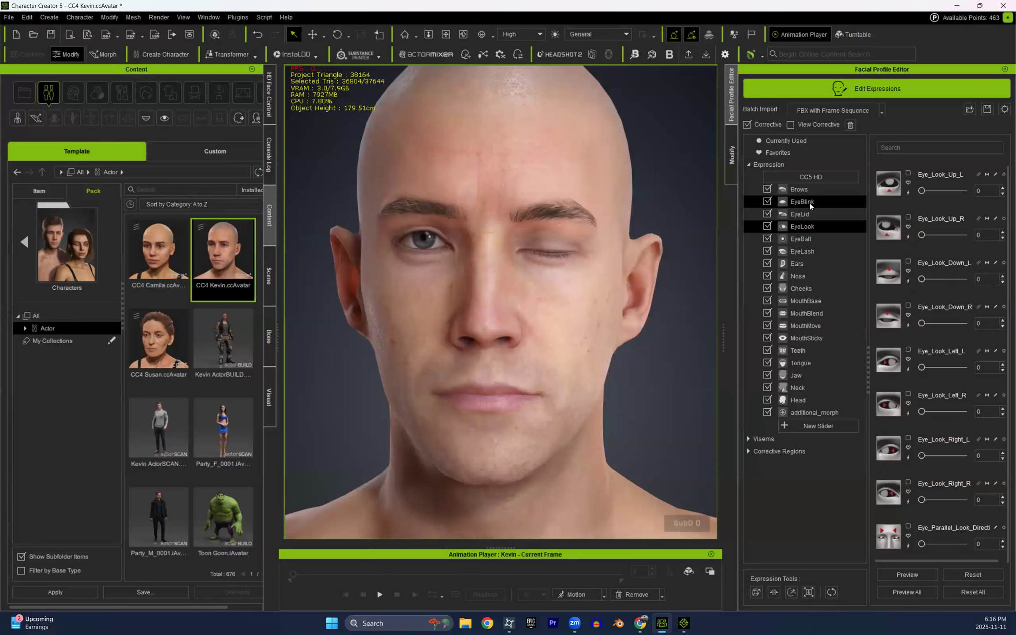
{"action": "left_click_drag", "start_coordinate": [962, 191], "coordinate": [921, 190]}
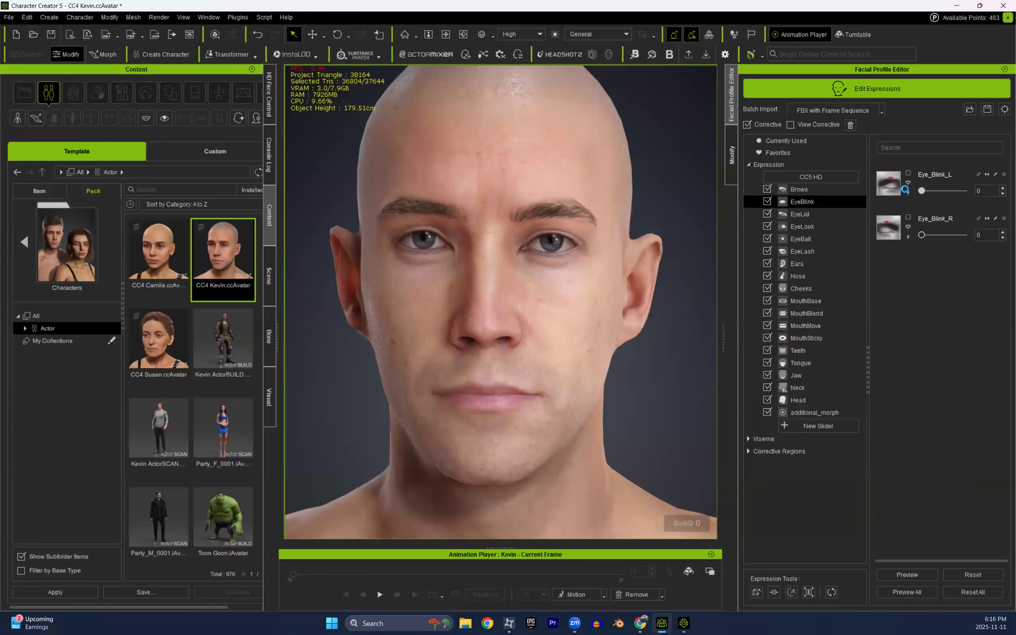
{"action": "mouse_move", "coordinate": [457, 352]}
{"action": "right_mouse_down"}
{"action": "mouse_move", "coordinate": [414, 353]}
{"action": "mouse_move", "coordinate": [452, 355]}
{"action": "right_mouse_up"}
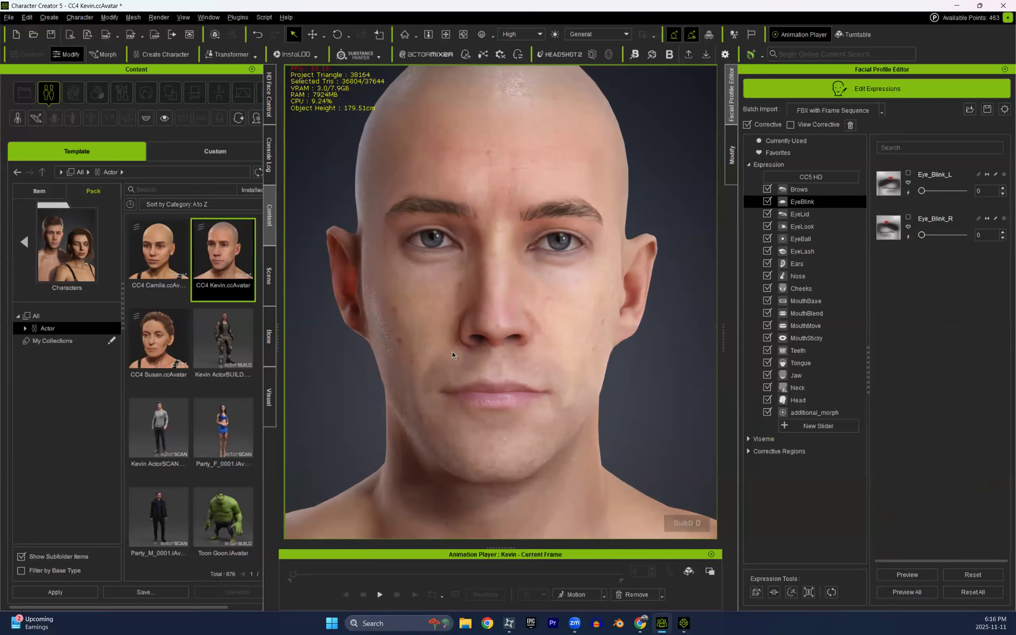
Leave expression editing and examine Kevin's posed face alongside its controls in HD Face Control
{"action": "left_click", "coordinate": [264, 16]}
{"action": "mouse_move", "coordinate": [237, 16]}
{"action": "mouse_move", "coordinate": [264, 120]}
{"action": "left_click", "coordinate": [391, 123]}
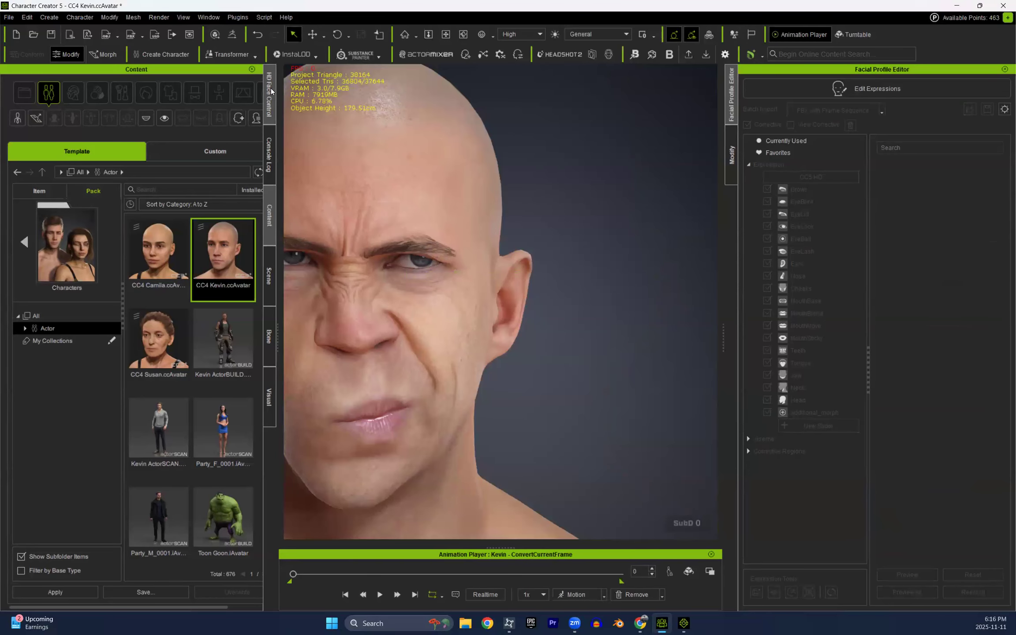
{"action": "left_click", "coordinate": [269, 93]}
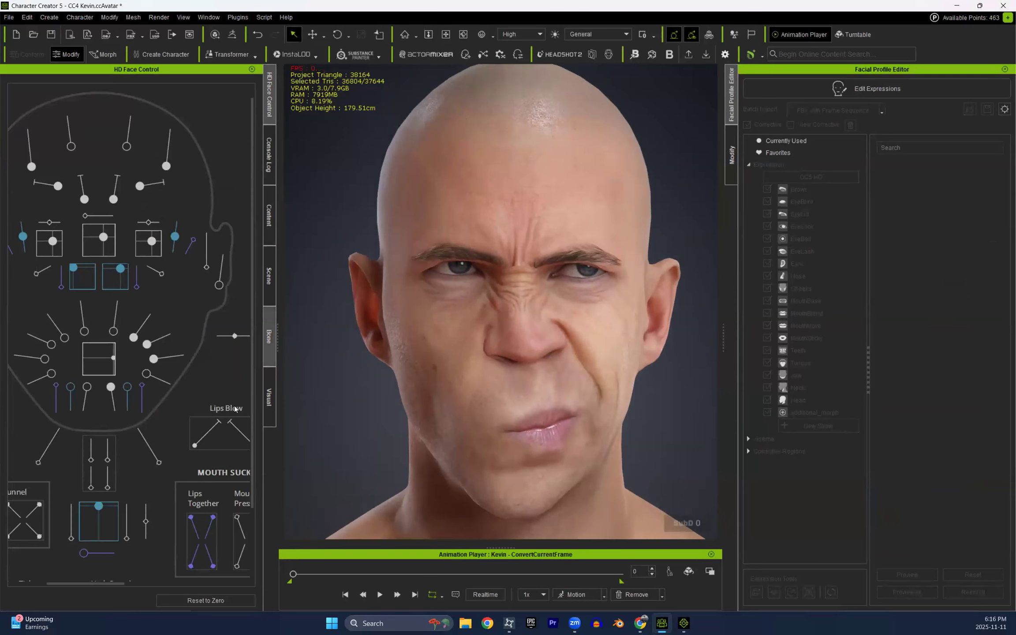
{"action": "mouse_move", "coordinate": [96, 586]}
{"action": "left_mouse_down"}
{"action": "mouse_move", "coordinate": [83, 584]}
{"action": "mouse_move", "coordinate": [111, 577]}
{"action": "left_mouse_up"}
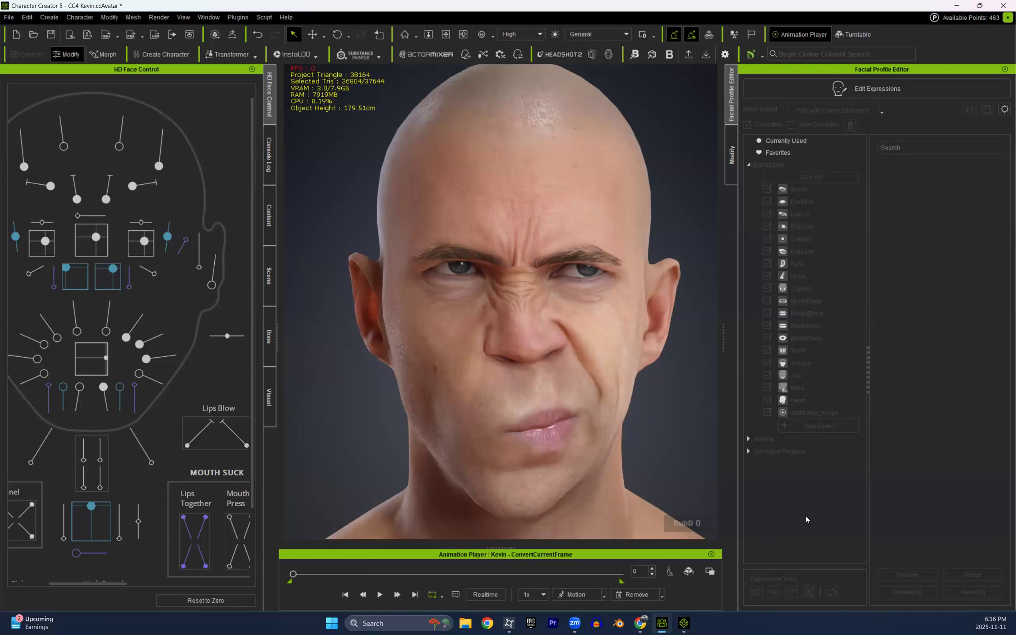
Open the recent project punk.ccProject, discarding the Kevin project without saving
{"action": "left_click", "coordinate": [13, 18]}
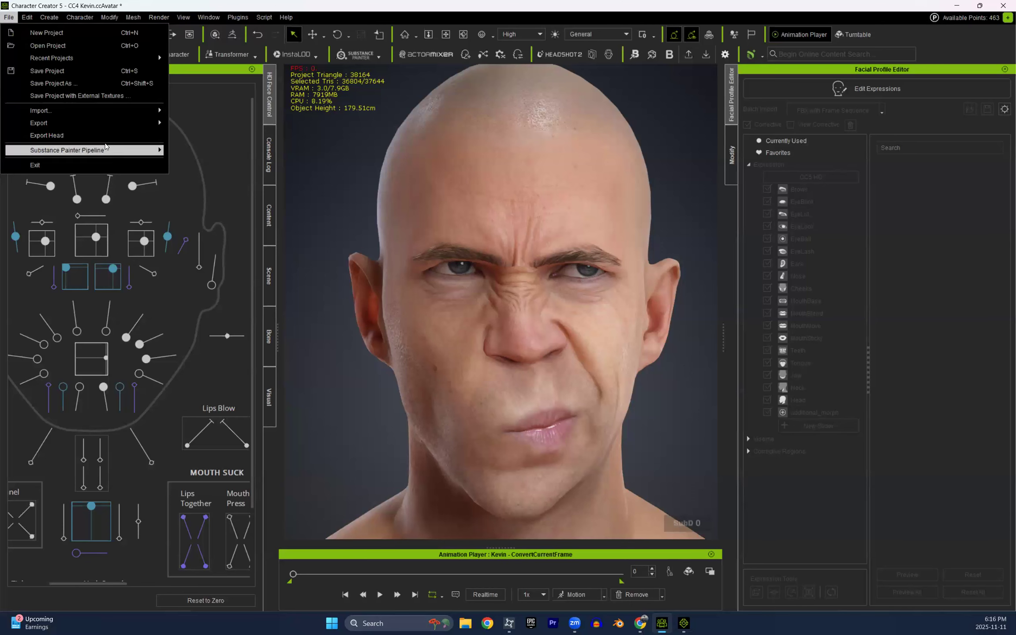
{"action": "mouse_move", "coordinate": [107, 64]}
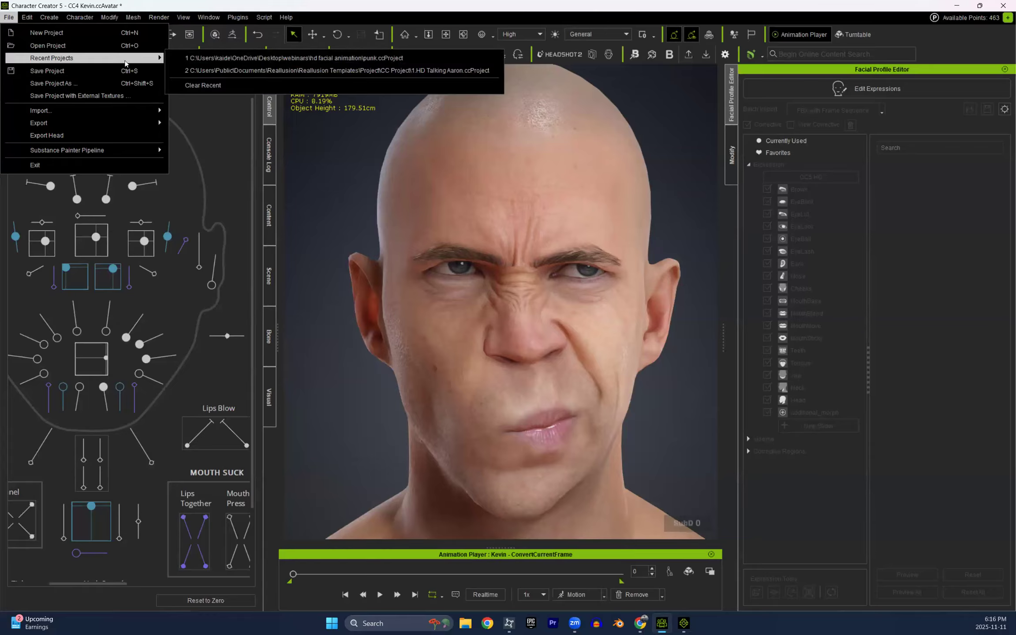
{"action": "left_click", "coordinate": [275, 58]}
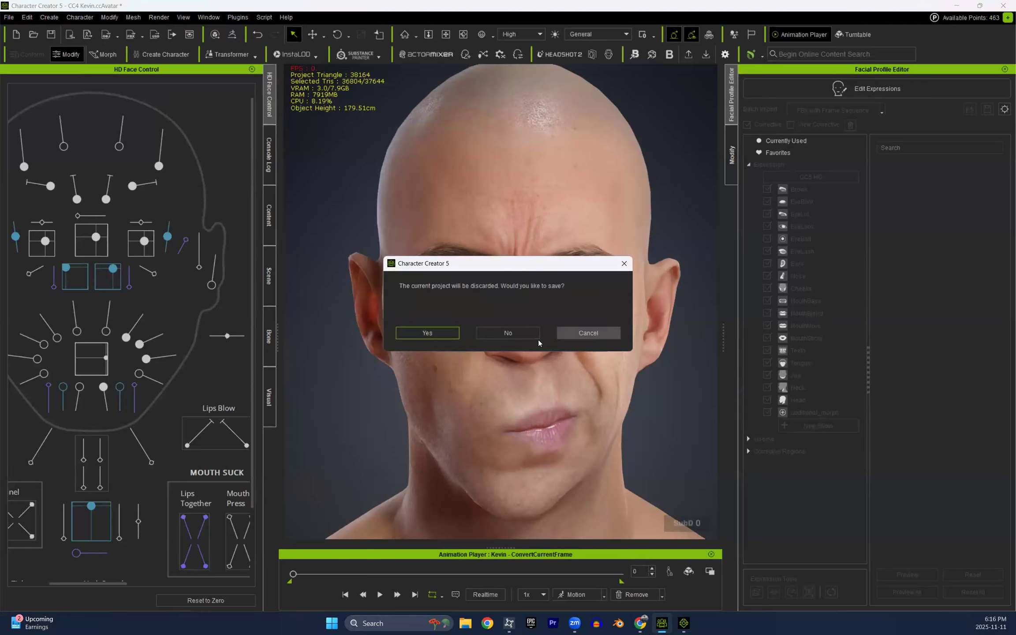
{"action": "left_click", "coordinate": [525, 334]}
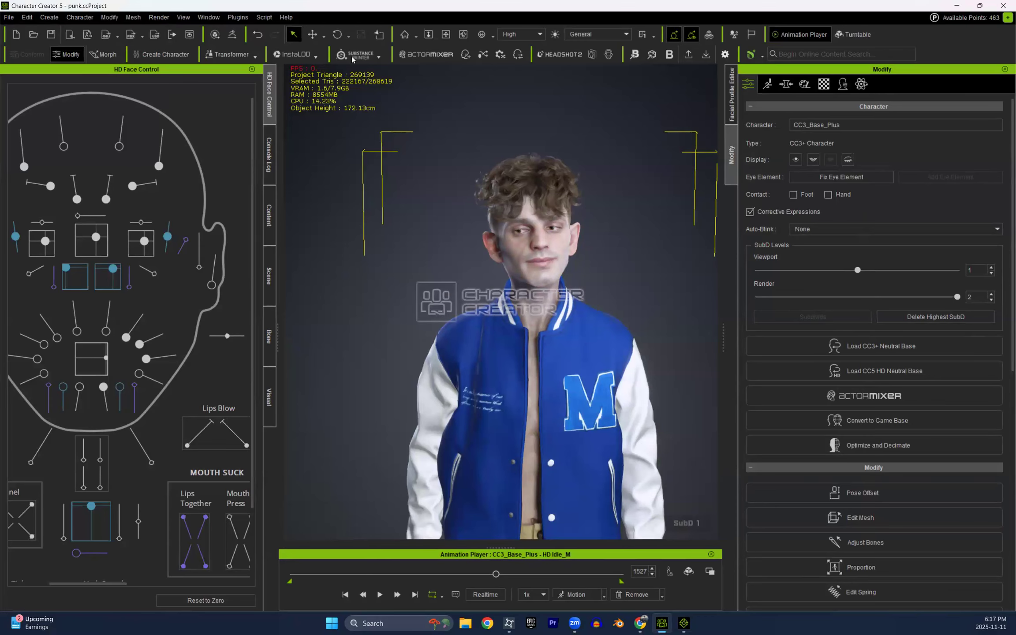
Activate the purchased content items and dismiss the completion message, keeping the punk character in view
{"action": "left_click", "coordinate": [292, 18]}
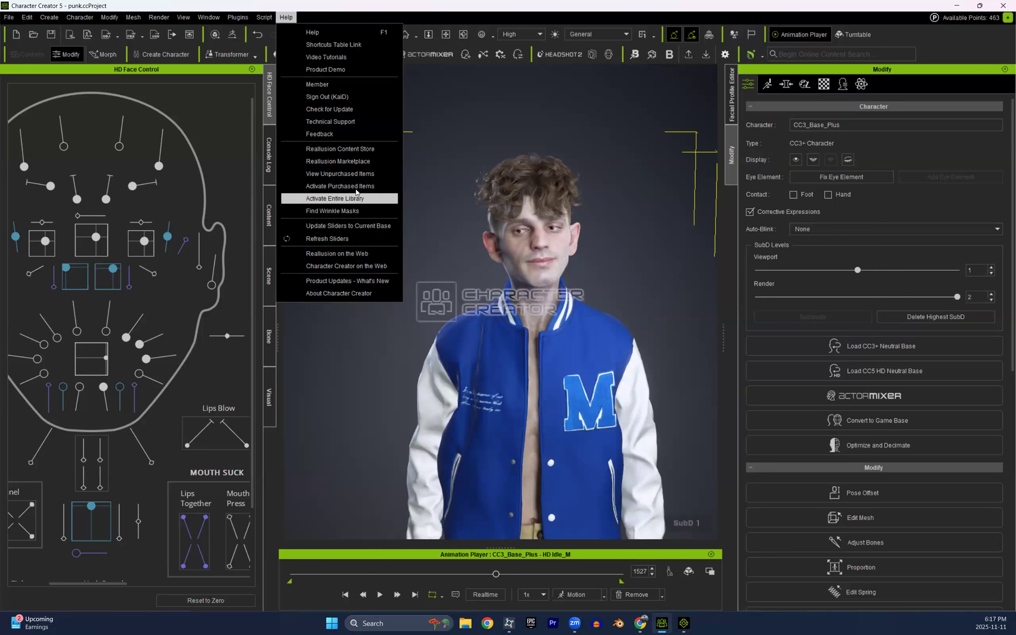
{"action": "key", "text": "Return"}
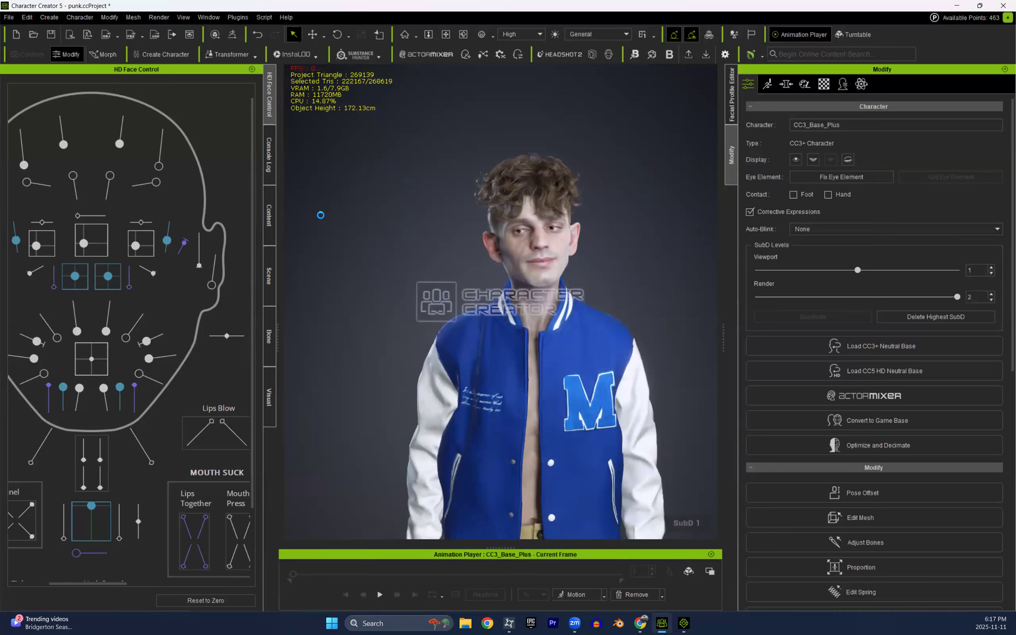
{"action": "left_click", "coordinate": [527, 336]}
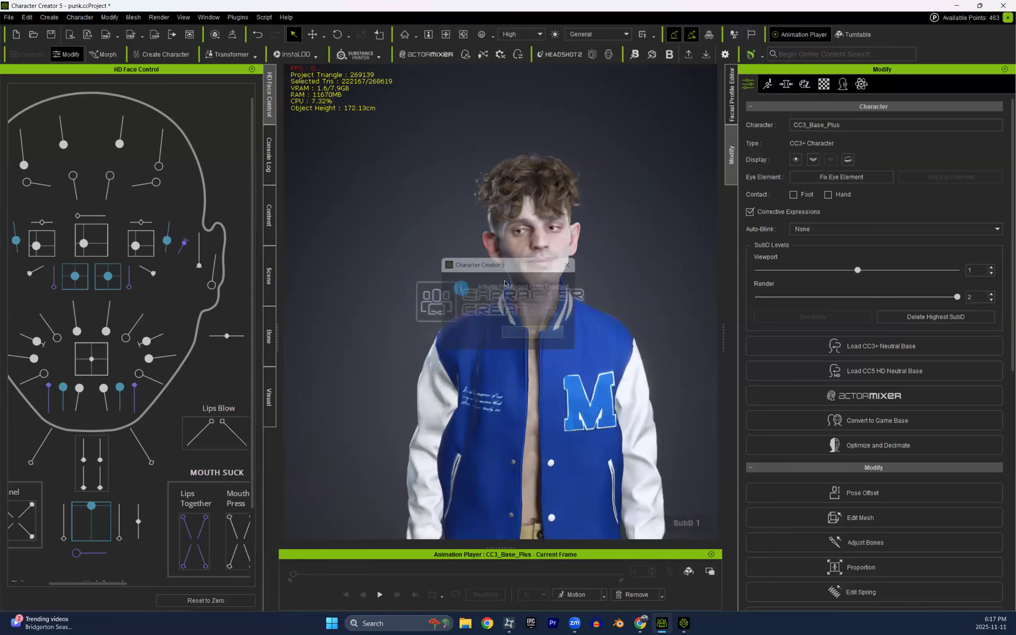
{"action": "middle_click_drag", "start_coordinate": [484, 308], "coordinate": [510, 321]}
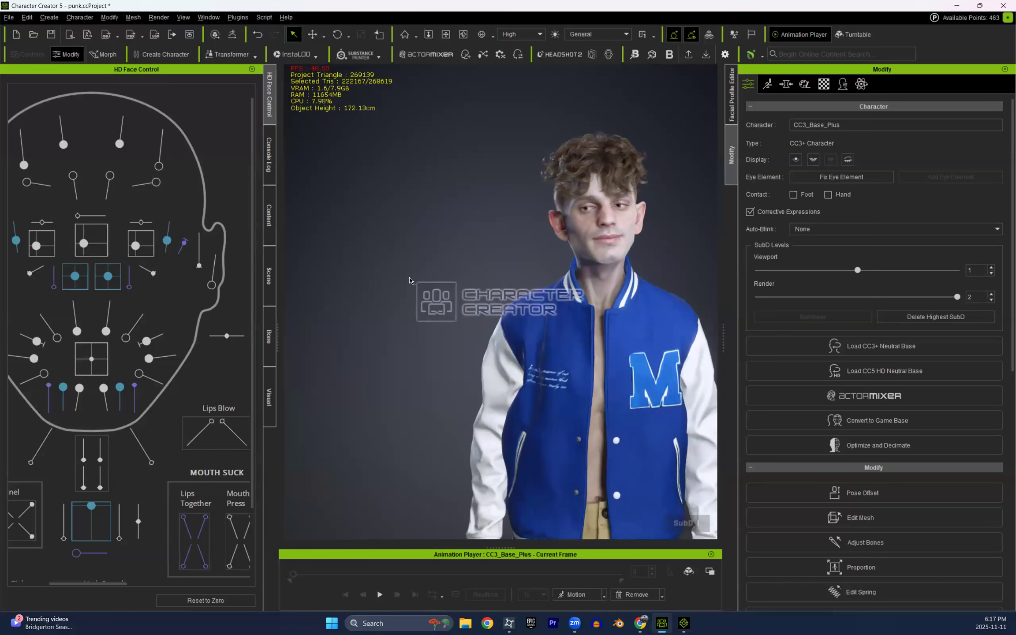
Start a new project without saving the punk project and load the Male Skinny avatar from the HD Human Anatomy Set pack
{"action": "left_click", "coordinate": [17, 35]}
{"action": "left_click", "coordinate": [505, 333]}
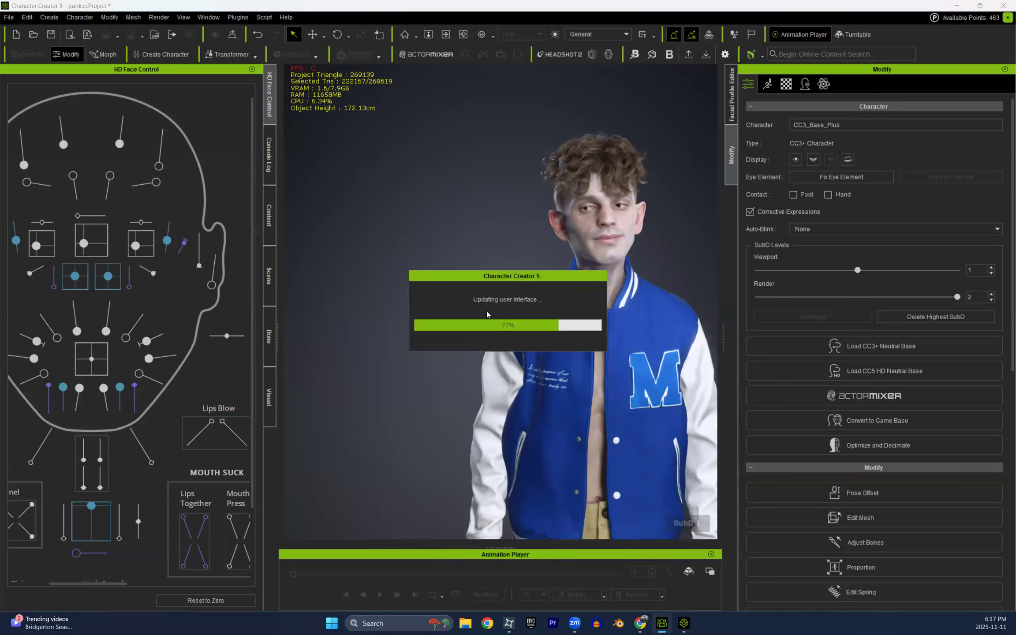
{"action": "left_click", "coordinate": [271, 230]}
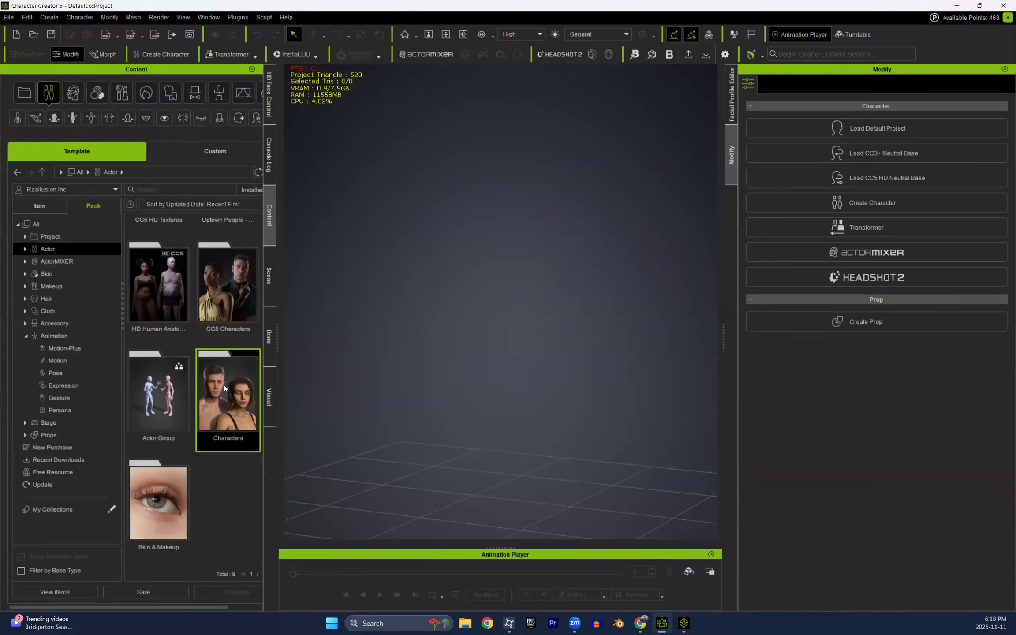
{"action": "scroll", "coordinate": [224, 397], "scroll_direction": "up", "scroll_amount": 3}
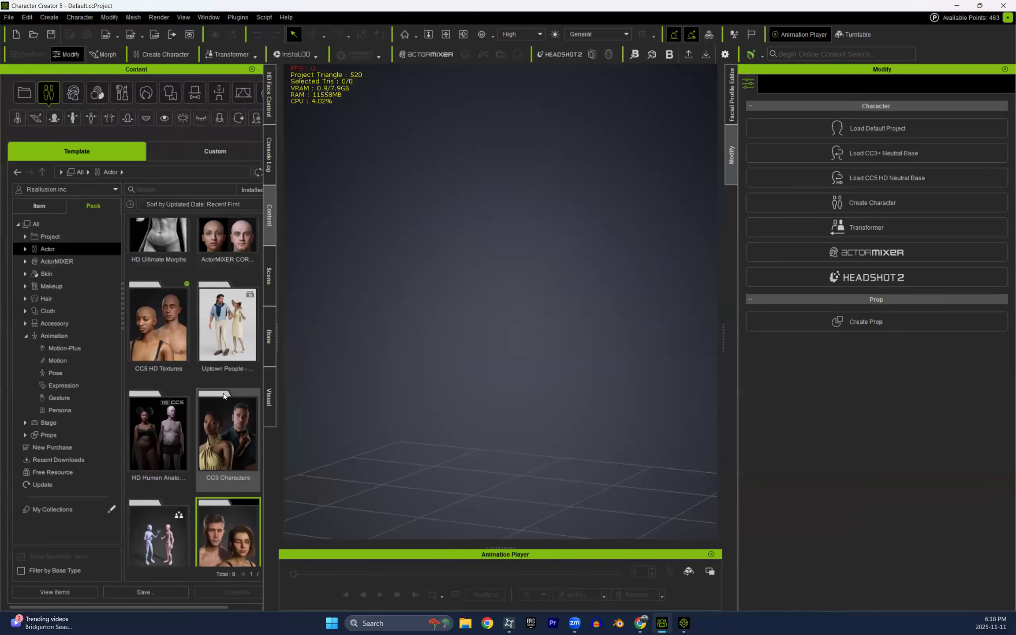
{"action": "scroll", "coordinate": [161, 403], "scroll_direction": "down", "scroll_amount": 2}
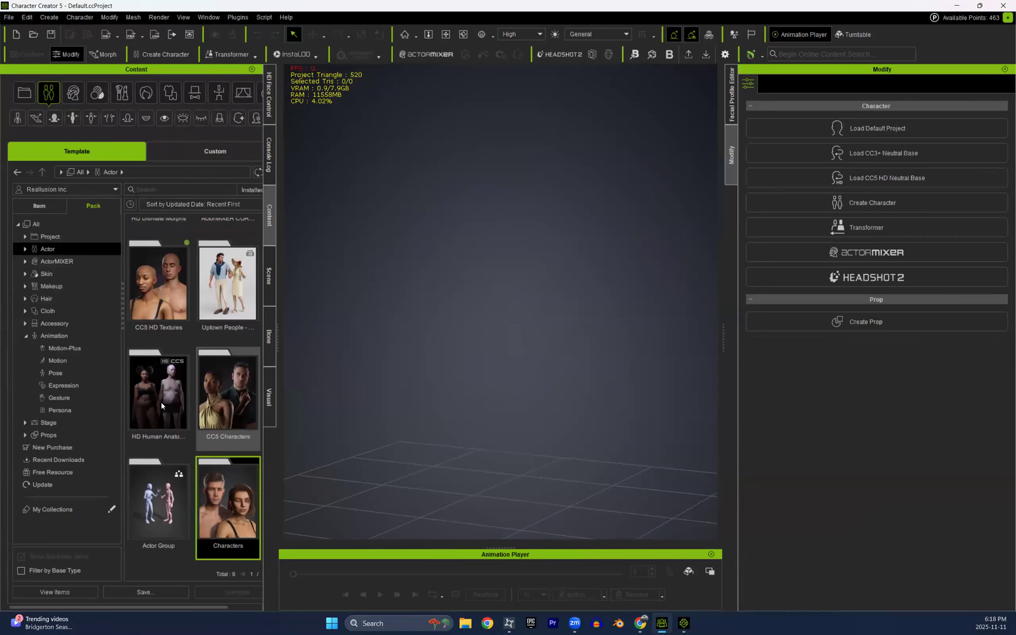
{"action": "double_click", "coordinate": [160, 402]}
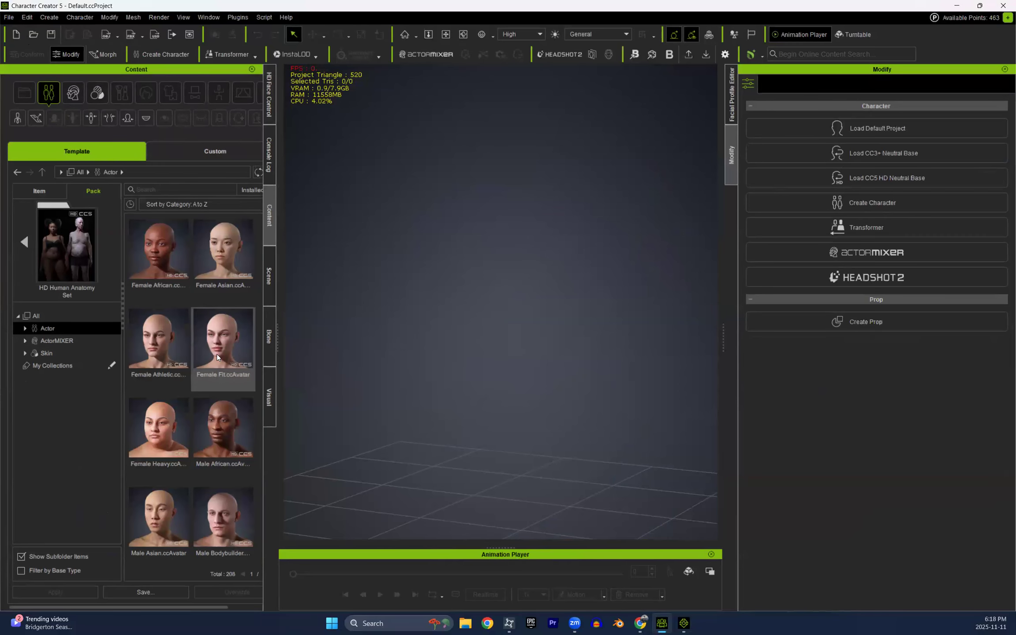
{"action": "scroll", "coordinate": [216, 403], "scroll_direction": "down", "scroll_amount": 6}
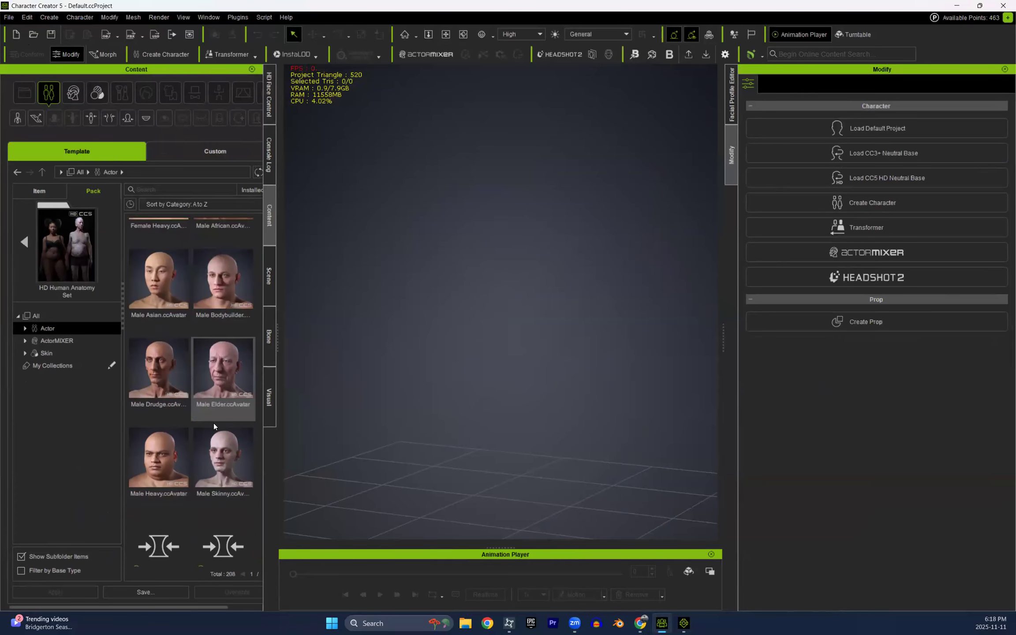
{"action": "double_click", "coordinate": [223, 431]}
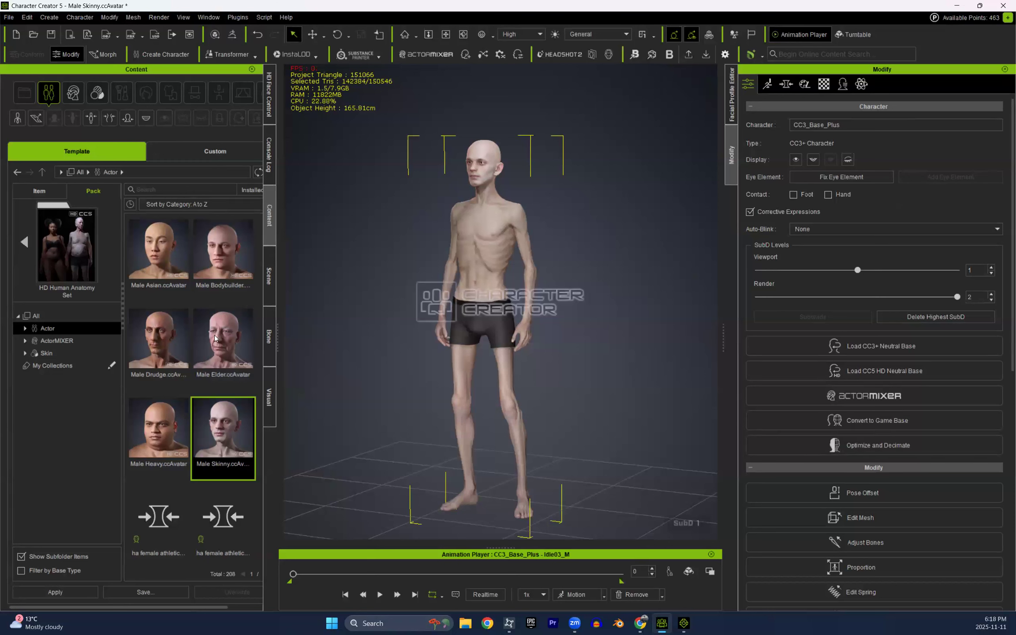
Load the clothed HD Aaron avatar from the CC5 Characters pack, discarding the Male Skinny project without saving
{"action": "left_click", "coordinate": [24, 242]}
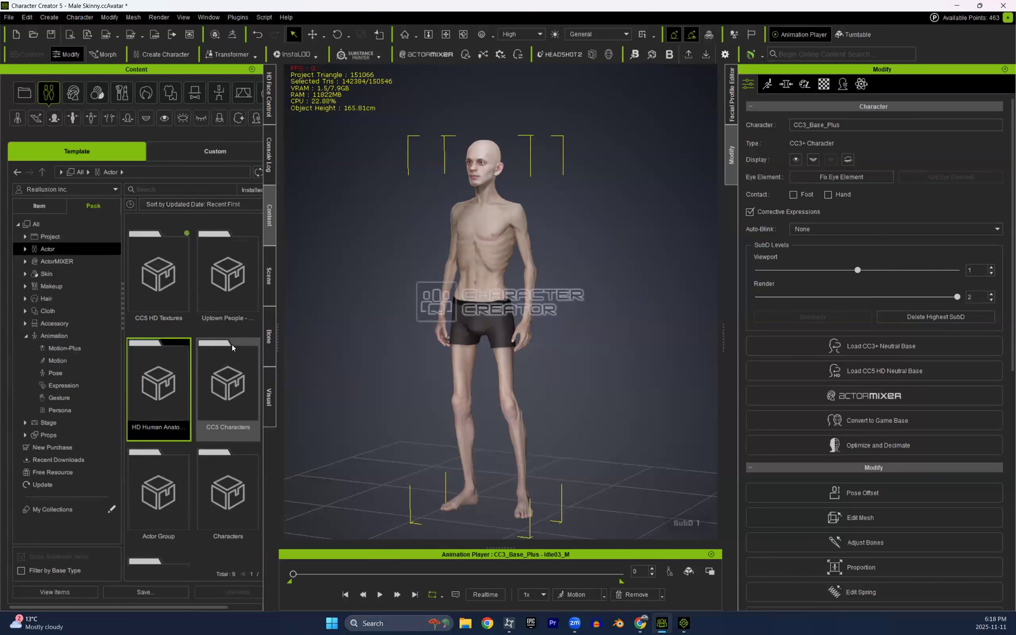
{"action": "scroll", "coordinate": [225, 317], "scroll_direction": "down", "scroll_amount": 2}
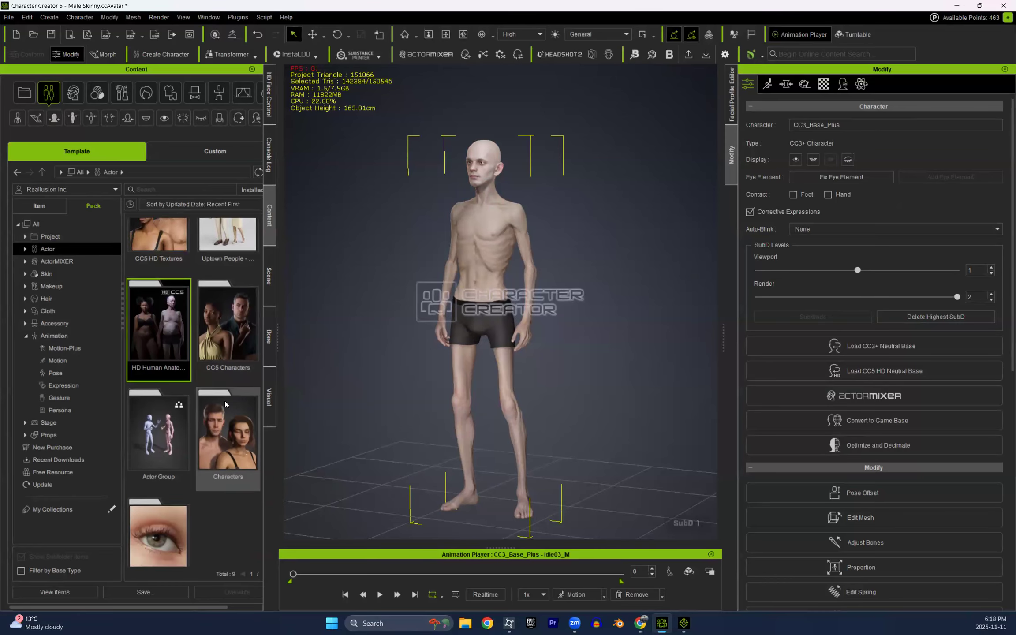
{"action": "double_click", "coordinate": [224, 313]}
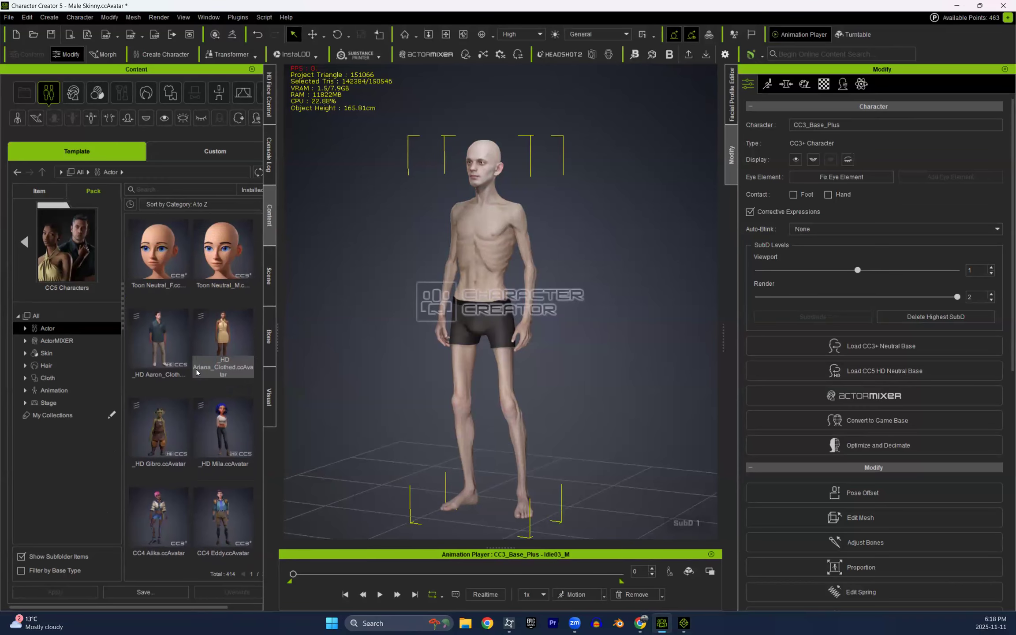
{"action": "double_click", "coordinate": [161, 346]}
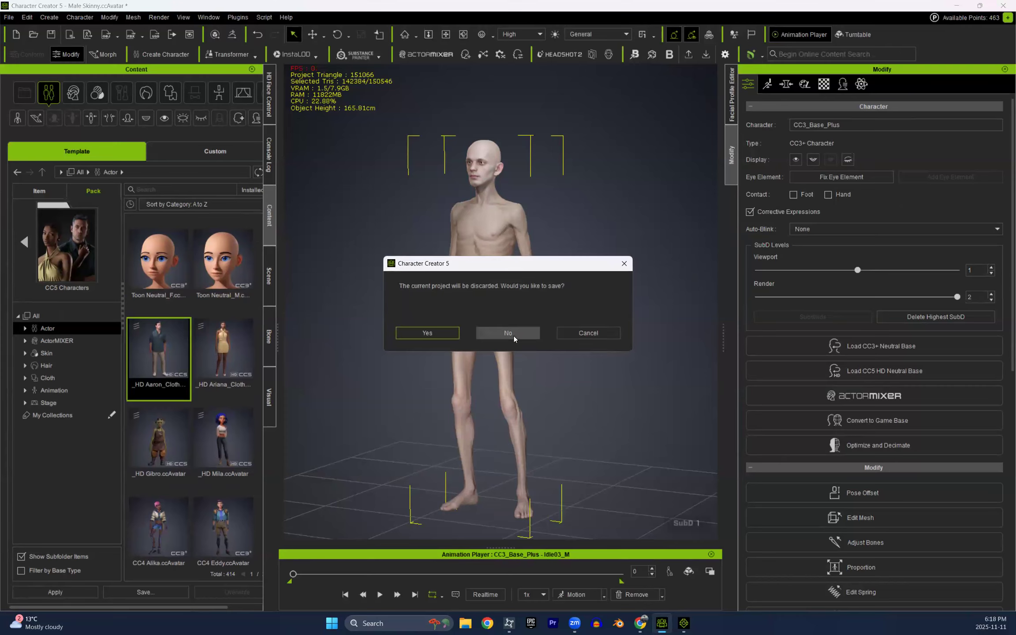
{"action": "left_click", "coordinate": [513, 335]}
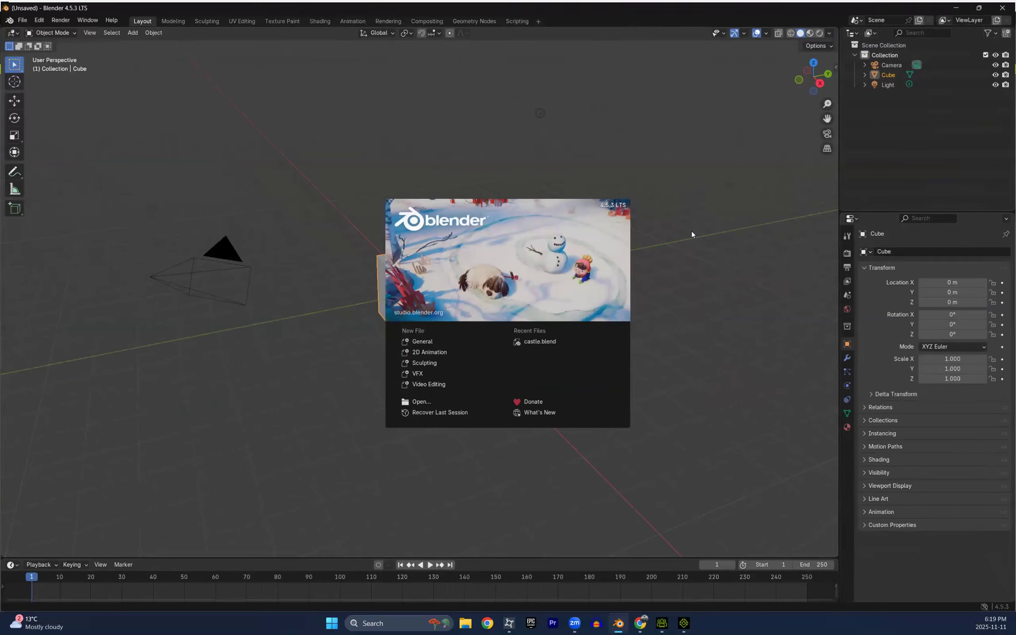
In Blender, dismiss the splash screen and delete all default objects from the scene
{"action": "left_click", "coordinate": [693, 232]}
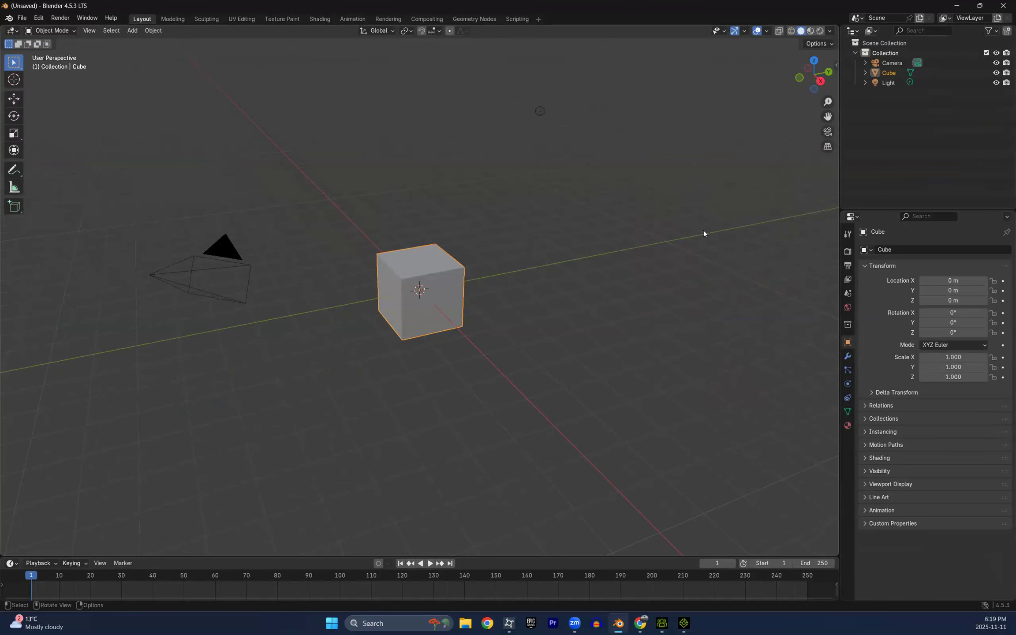
{"action": "key", "text": "a"}
{"action": "key", "text": "Delete"}
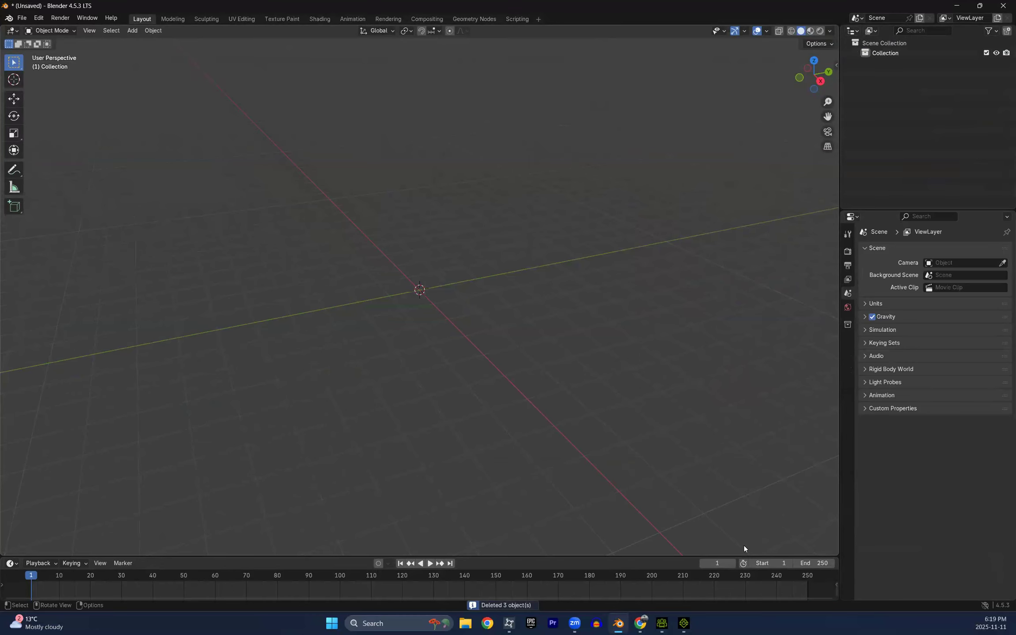
Switch to the browser, maximize the window, and bring up the address of Reallusion's Auto Setup for Blender page
{"action": "mouse_move", "coordinate": [641, 624]}
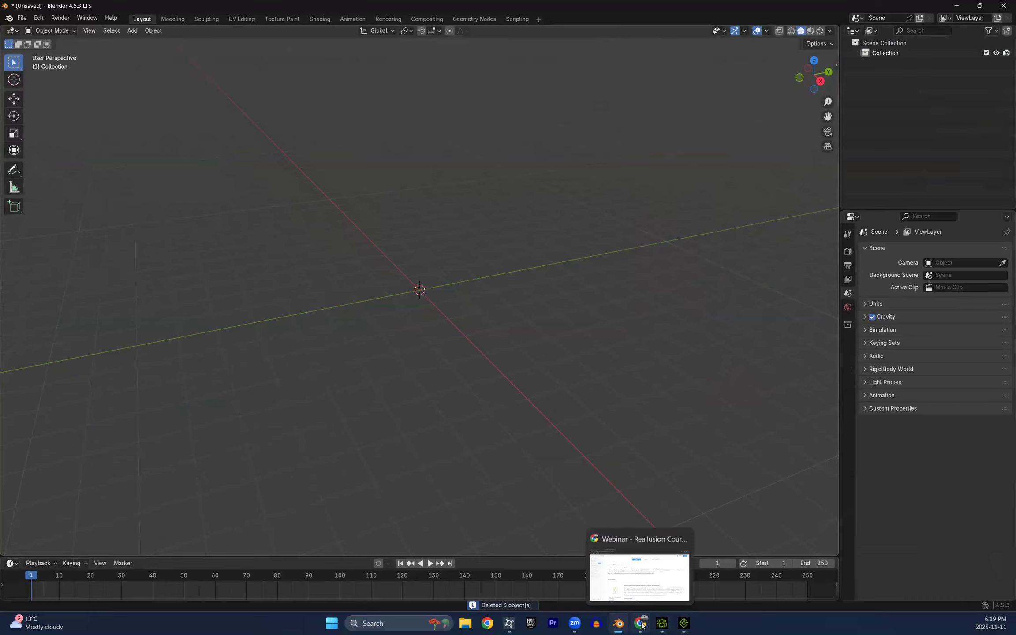
{"action": "left_click", "coordinate": [644, 625]}
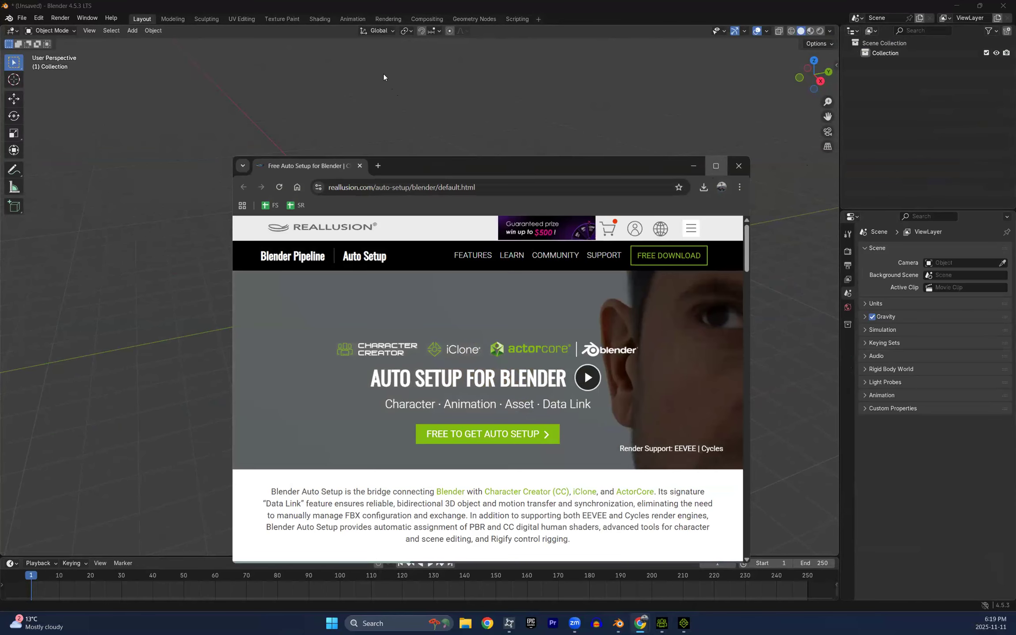
{"action": "left_click", "coordinate": [716, 165]}
{"action": "left_click", "coordinate": [376, 33]}
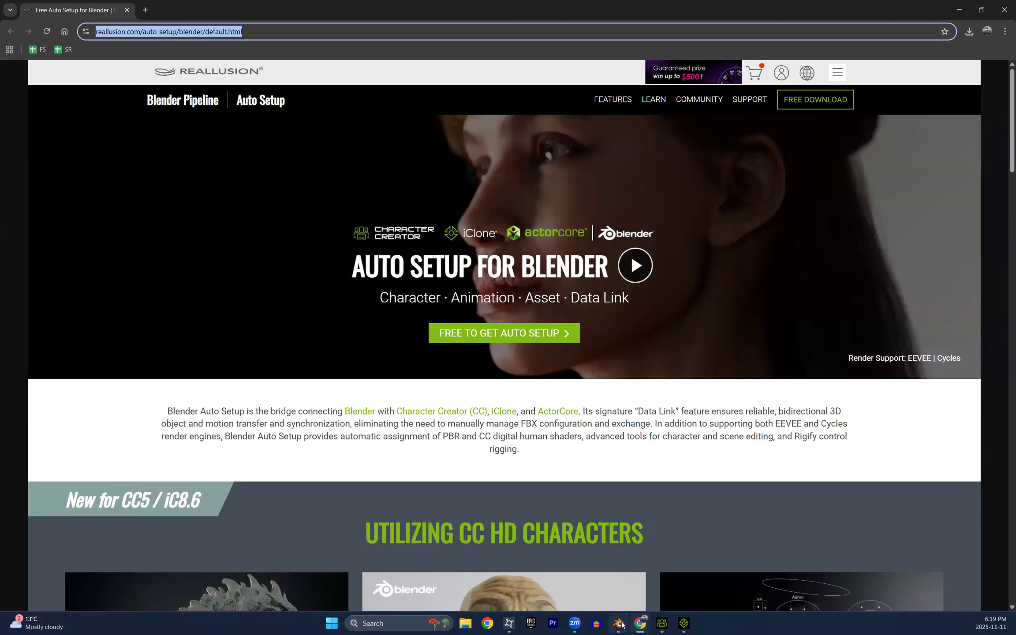
{"action": "mouse_move", "coordinate": [621, 623]}
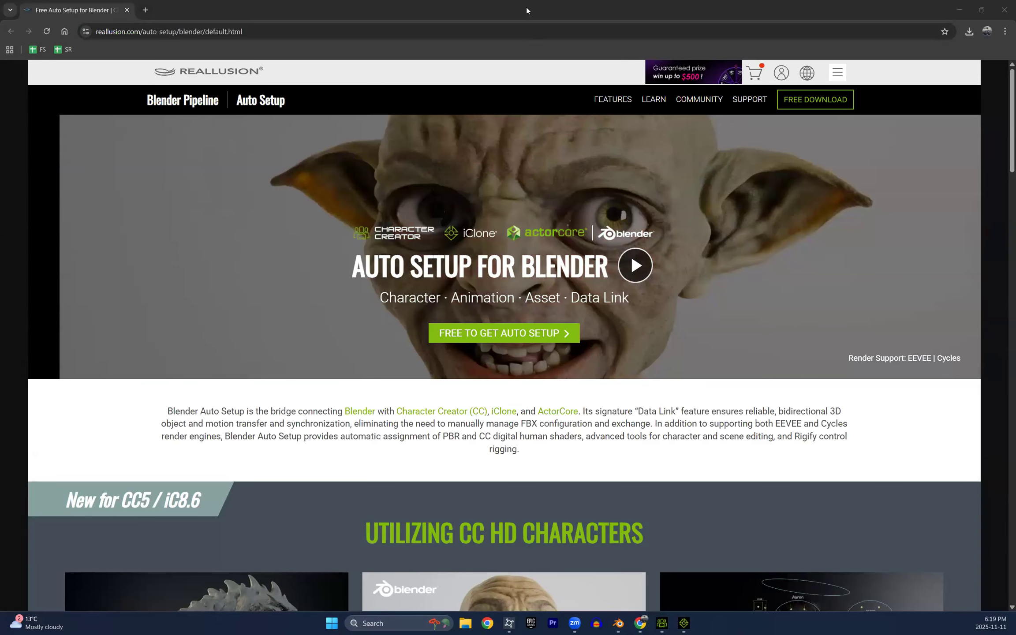
{"action": "left_click", "coordinate": [526, 7]}
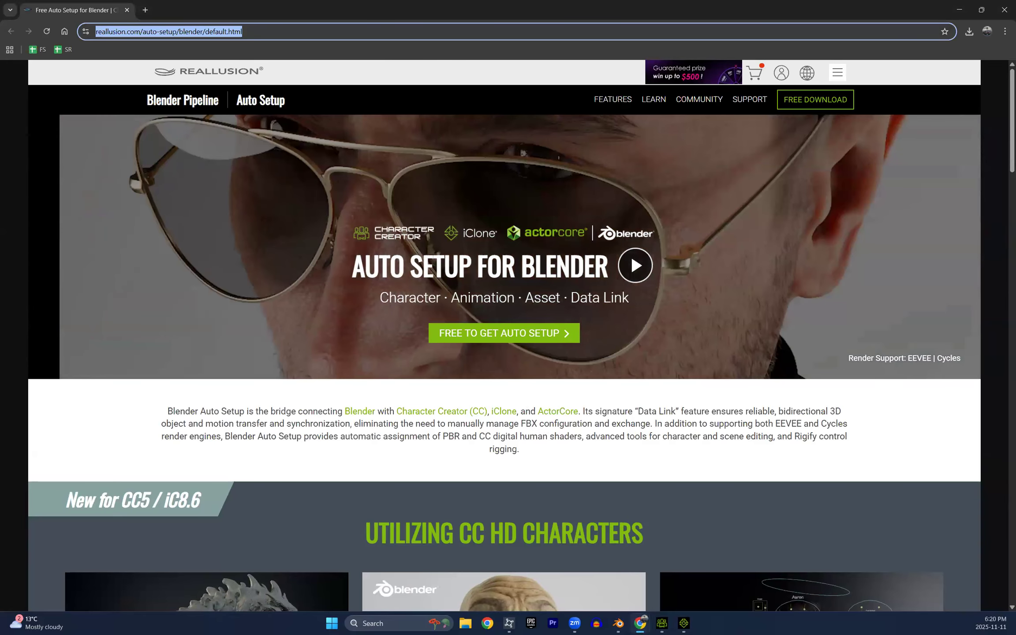
Review the Auto Setup page's sections on HD characters, Data Link, digital human shaders, and Rigify setup, and close the browser
{"action": "scroll", "coordinate": [555, 374], "scroll_direction": "down", "scroll_amount": 1}
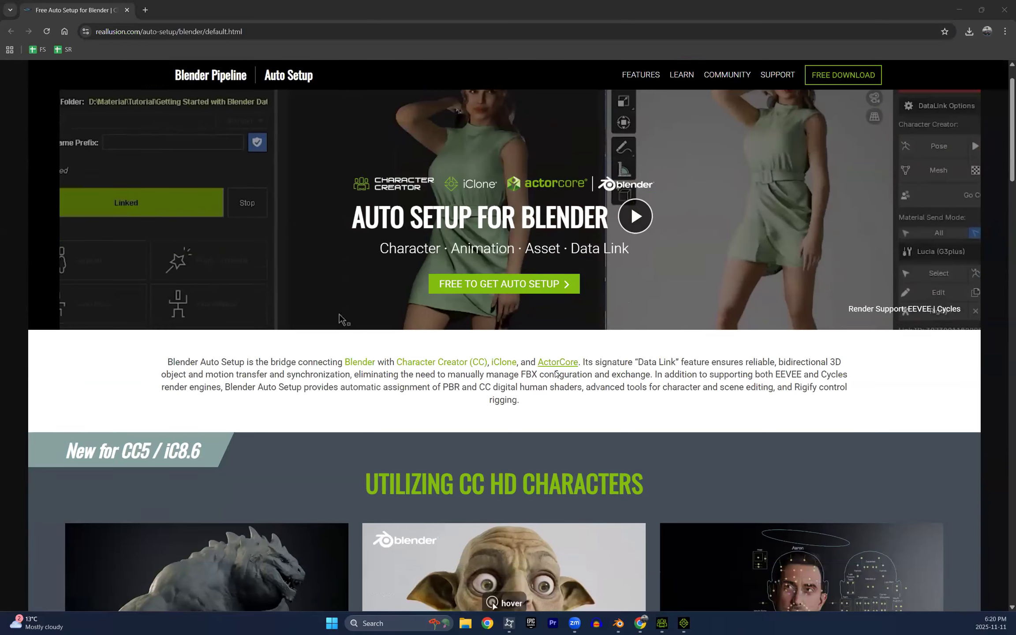
{"action": "scroll", "coordinate": [573, 394], "scroll_direction": "down", "scroll_amount": 3}
{"action": "scroll", "coordinate": [577, 399], "scroll_direction": "down", "scroll_amount": 4}
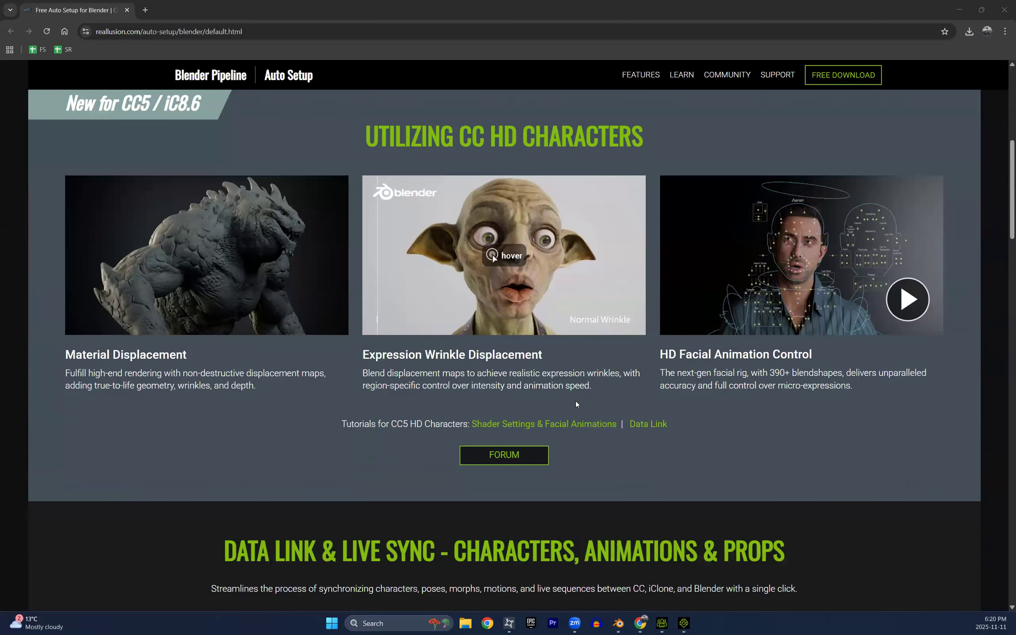
{"action": "scroll", "coordinate": [569, 403], "scroll_direction": "down", "scroll_amount": 7}
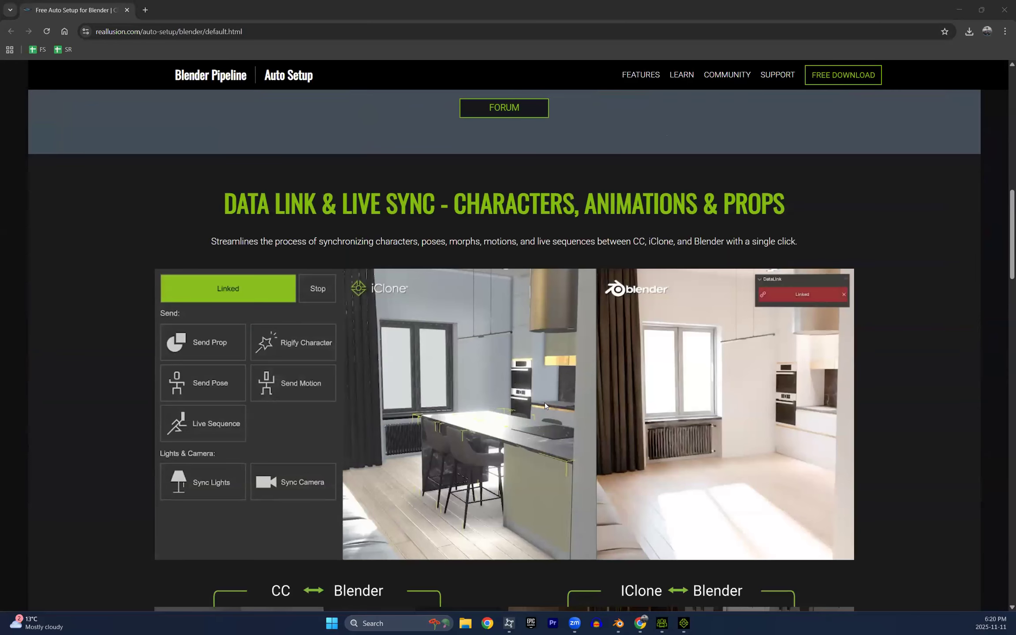
{"action": "scroll", "coordinate": [547, 404], "scroll_direction": "down", "scroll_amount": 5}
{"action": "scroll", "coordinate": [559, 404], "scroll_direction": "down", "scroll_amount": 1}
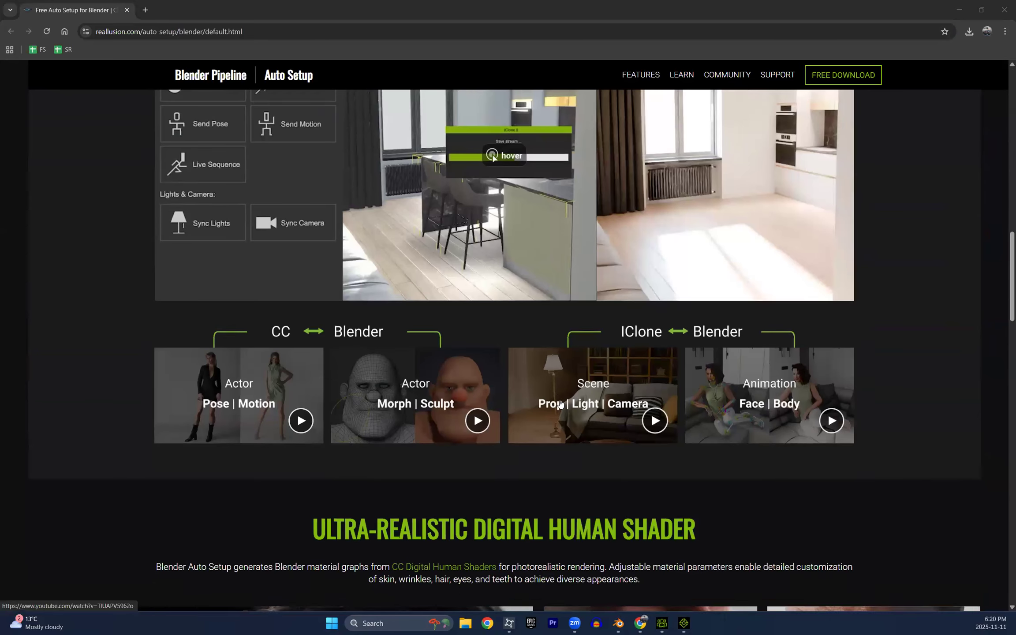
{"action": "scroll", "coordinate": [559, 404], "scroll_direction": "down", "scroll_amount": 8}
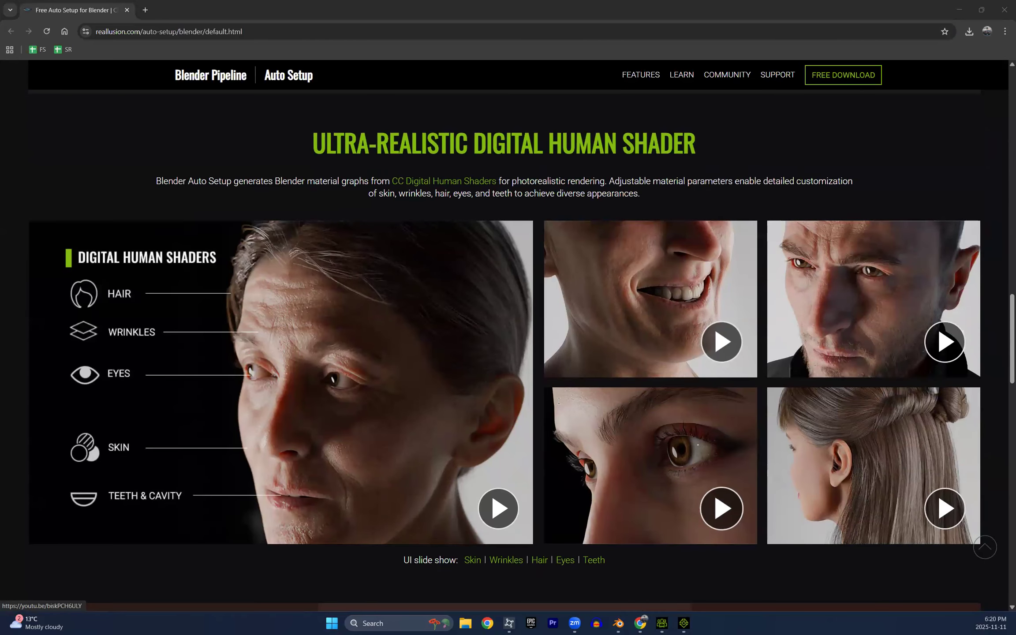
{"action": "scroll", "coordinate": [558, 400], "scroll_direction": "down", "scroll_amount": 13}
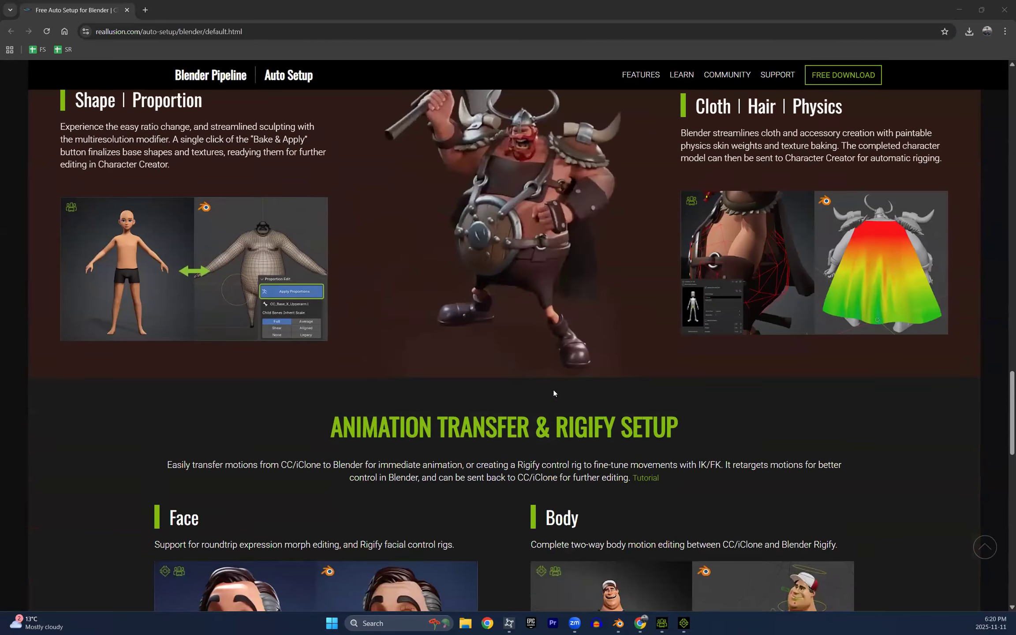
{"action": "scroll", "coordinate": [552, 392], "scroll_direction": "down", "scroll_amount": 4}
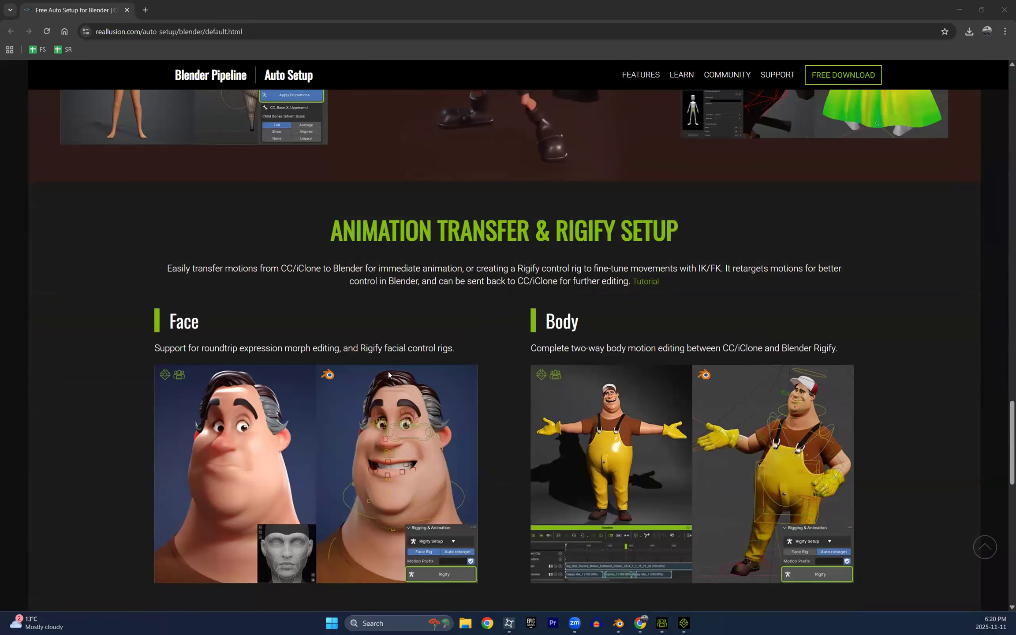
{"action": "scroll", "coordinate": [409, 366], "scroll_direction": "down", "scroll_amount": 11}
{"action": "scroll", "coordinate": [430, 363], "scroll_direction": "down", "scroll_amount": 4}
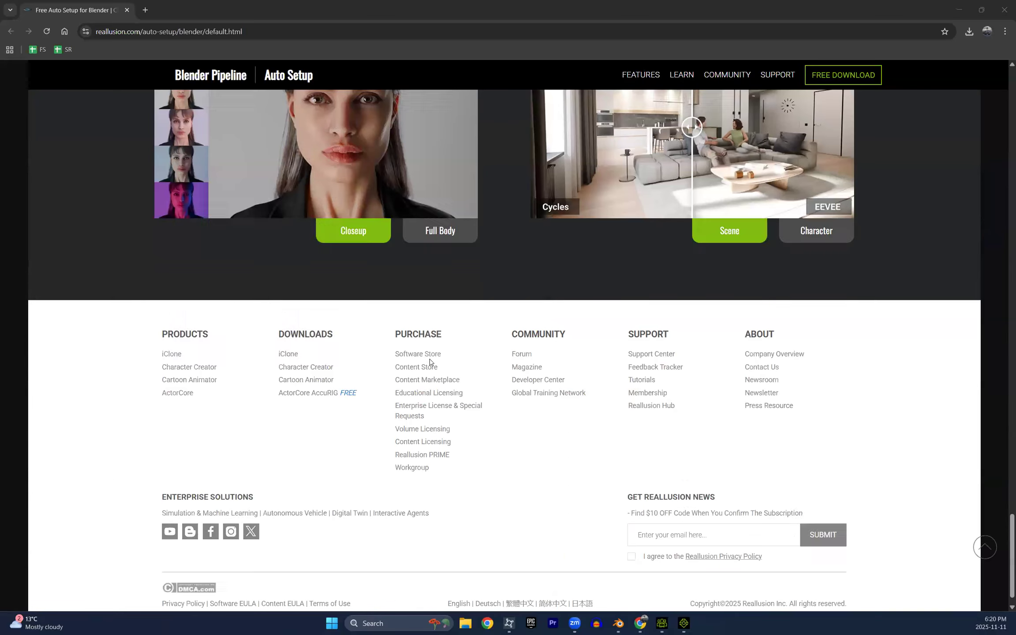
{"action": "scroll", "coordinate": [430, 363], "scroll_direction": "up", "scroll_amount": 14}
{"action": "scroll", "coordinate": [897, 174], "scroll_direction": "up", "scroll_amount": 2}
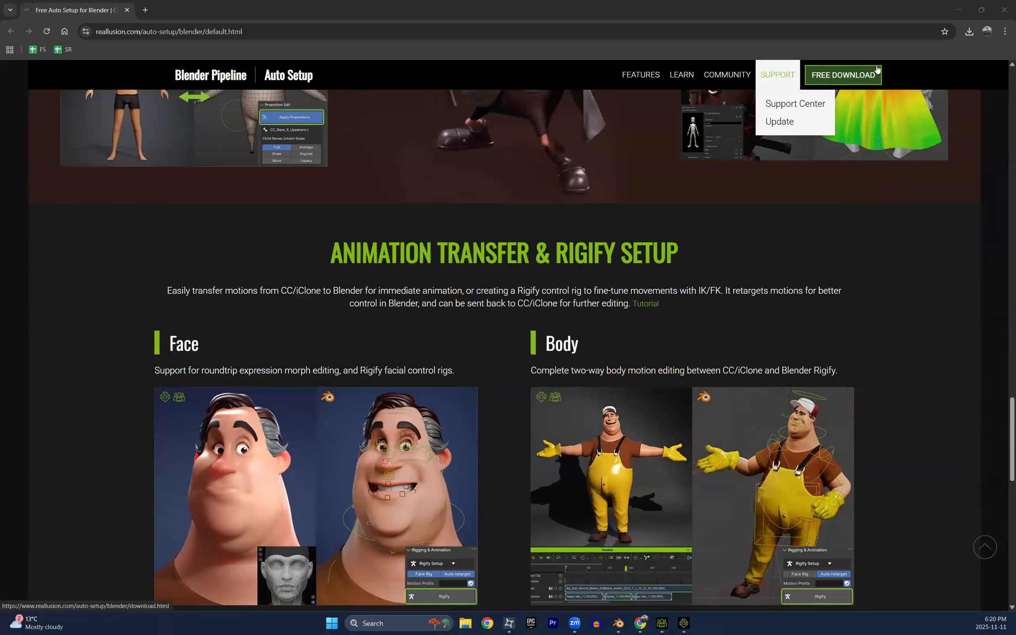
{"action": "left_click", "coordinate": [1003, 10]}
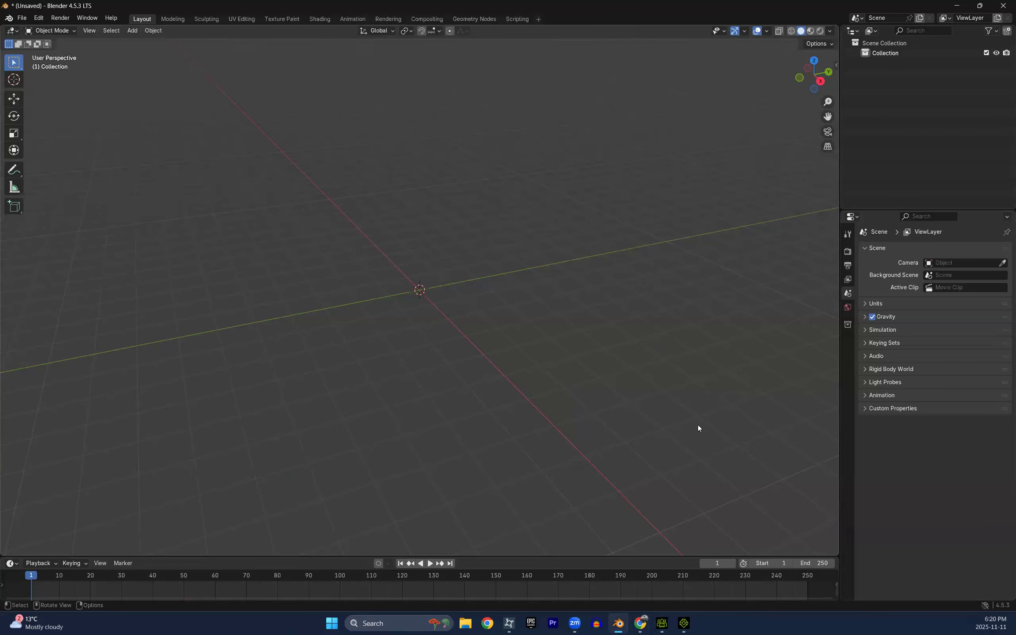
In Blender, show the viewport sidebar and bring up the CC/iC Link DataLink settings
{"action": "key", "text": "n"}
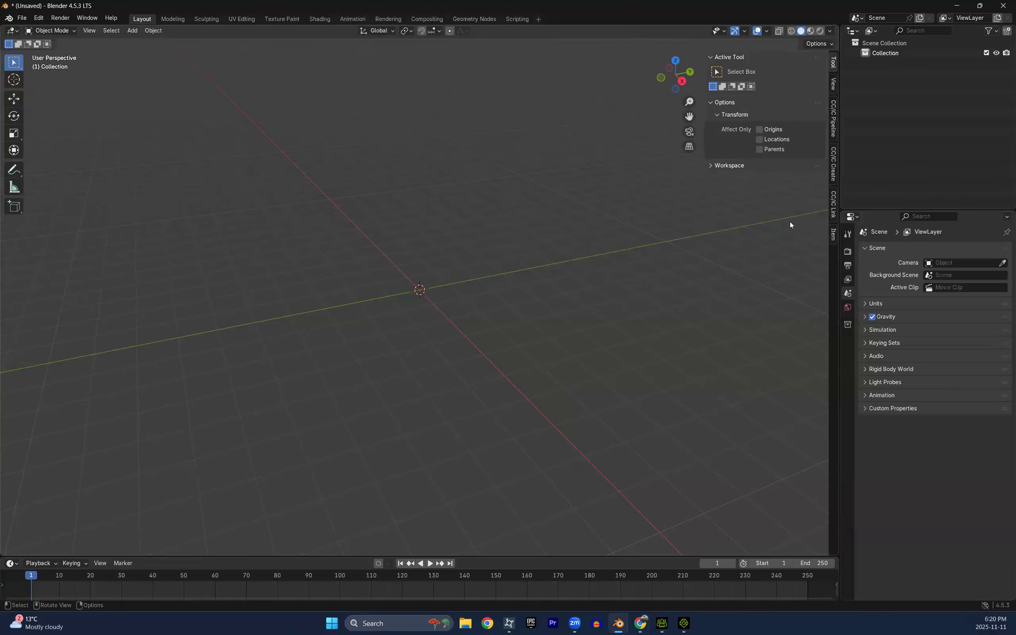
{"action": "left_click", "coordinate": [833, 129]}
{"action": "left_click", "coordinate": [833, 164]}
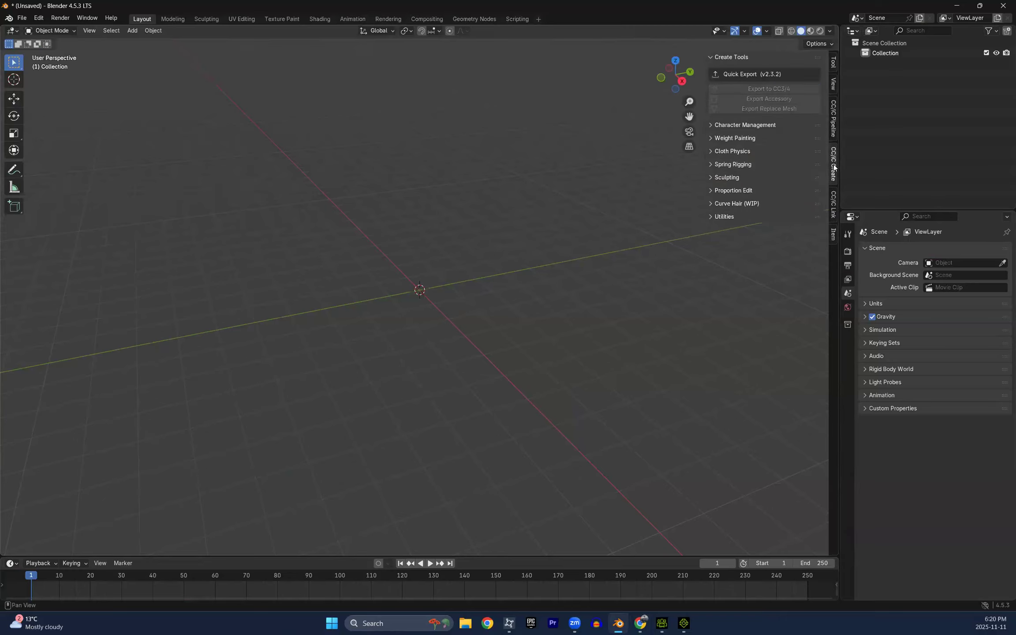
{"action": "left_click", "coordinate": [833, 203]}
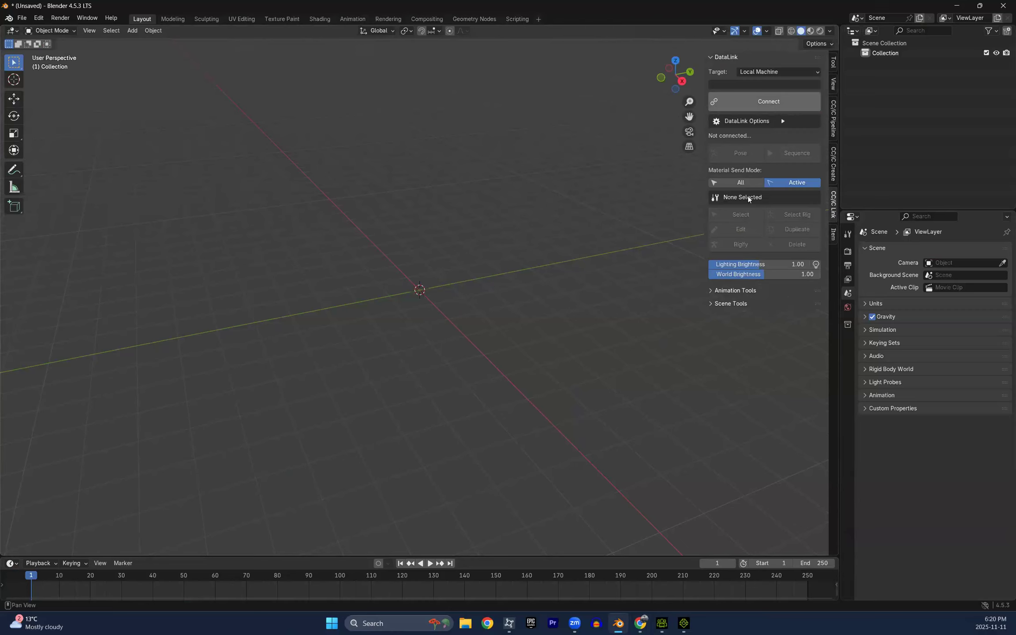
Switch to Character Creator and view the clothed HD Aaron avatar from the front
{"action": "left_click", "coordinate": [663, 625]}
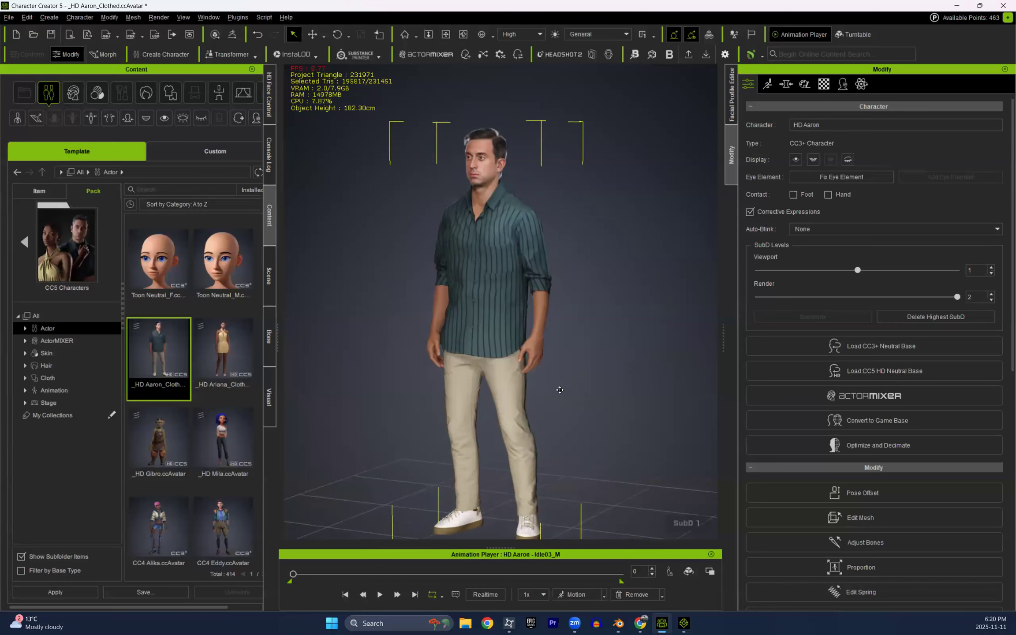
{"action": "middle_click_drag", "start_coordinate": [559, 389], "coordinate": [612, 395]}
{"action": "right_click_drag", "start_coordinate": [612, 394], "coordinate": [542, 356]}
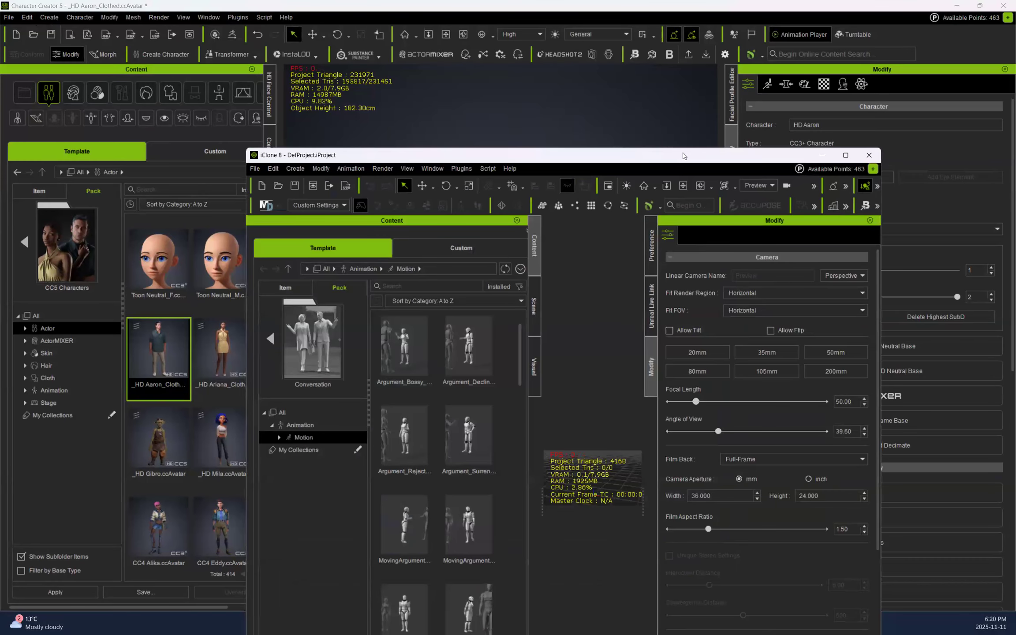
Maximize the iClone window and open the recent project punkic.iProject
{"action": "left_click_drag", "start_coordinate": [273, 151], "coordinate": [31, 14]}
{"action": "double_click", "coordinate": [31, 13]}
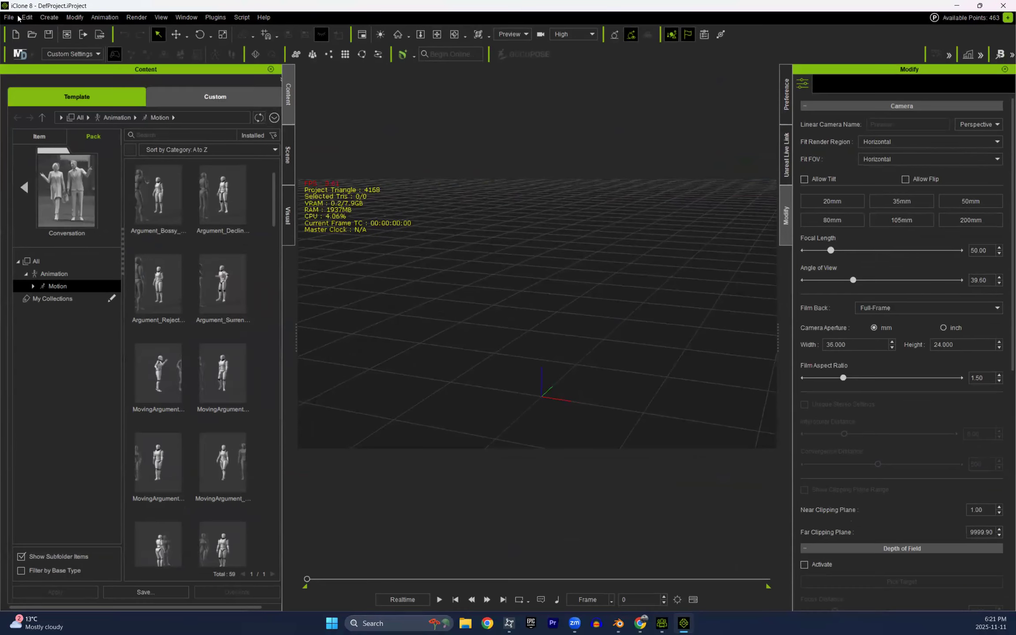
{"action": "left_click", "coordinate": [8, 17]}
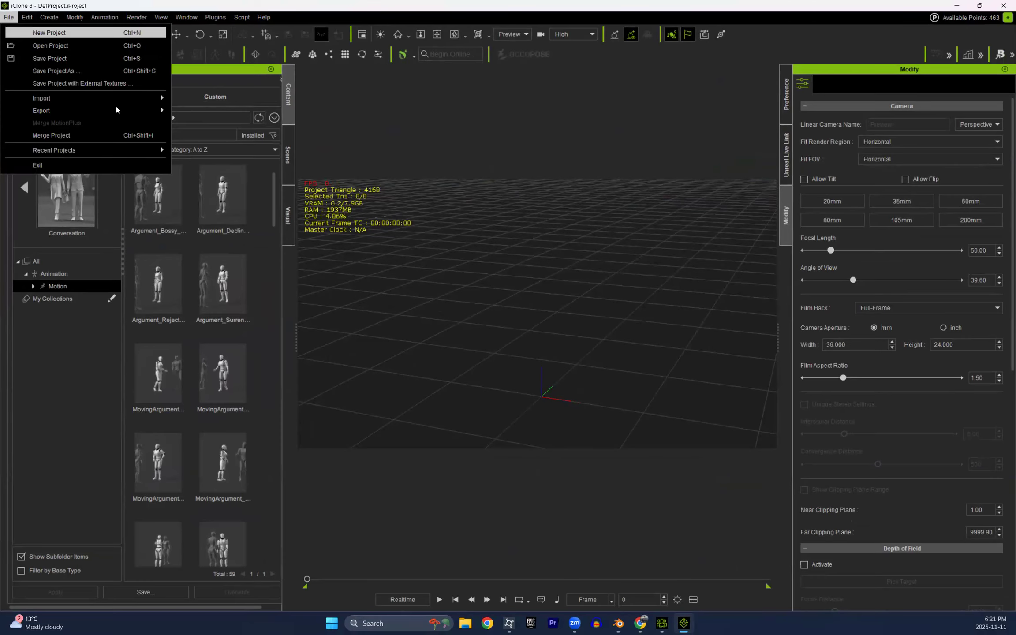
{"action": "mouse_move", "coordinate": [114, 147]}
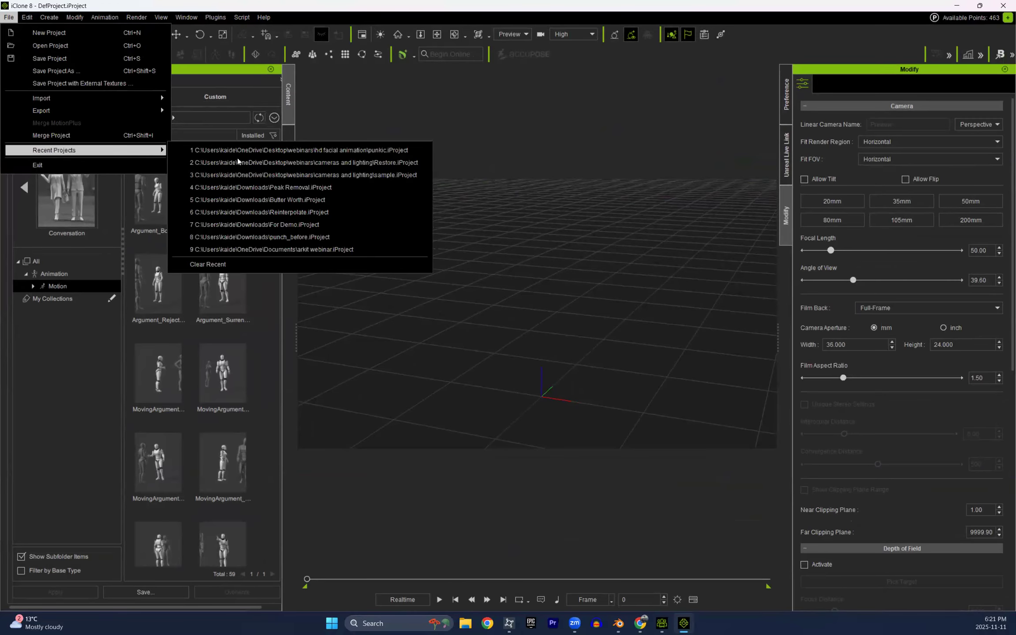
{"action": "left_click", "coordinate": [284, 150]}
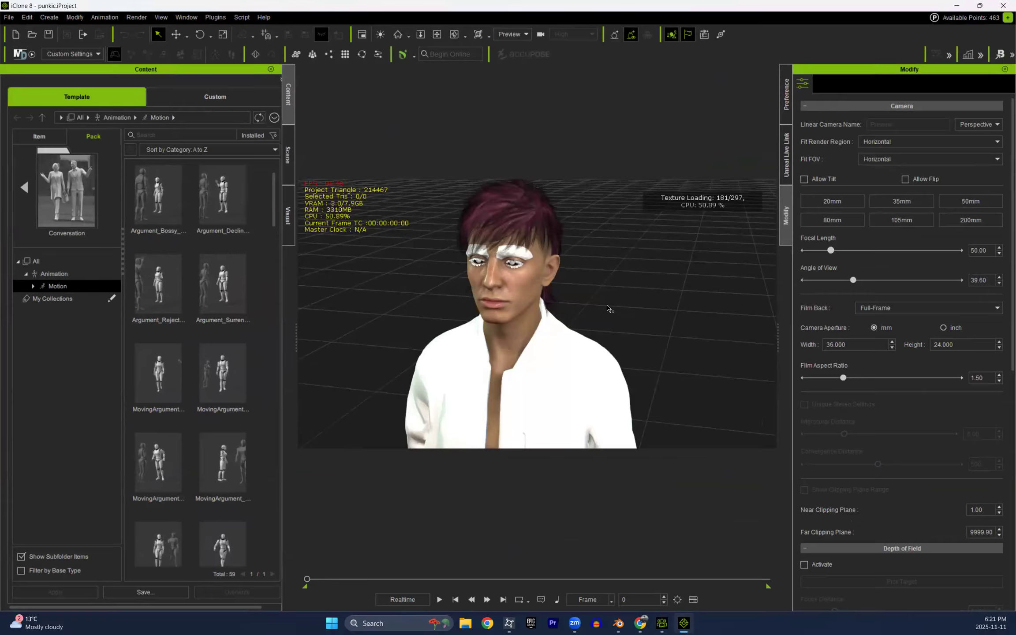
Select the pink-haired character and frame the face in a frontal close-up
{"action": "middle_click_drag", "start_coordinate": [549, 368], "coordinate": [536, 312]}
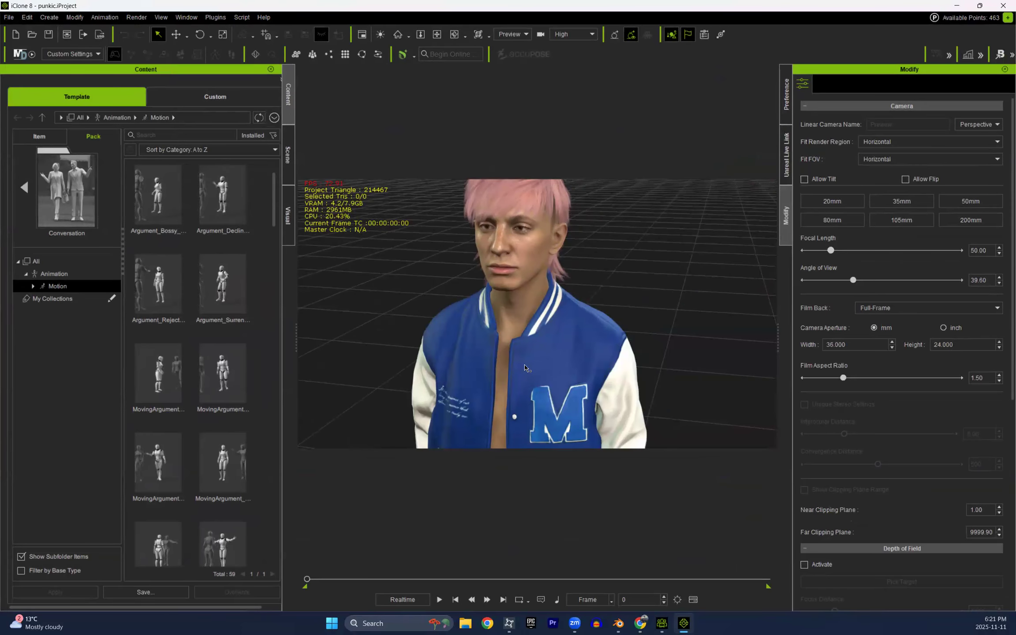
{"action": "left_click", "coordinate": [522, 353]}
{"action": "middle_click_drag", "start_coordinate": [523, 353], "coordinate": [572, 357]}
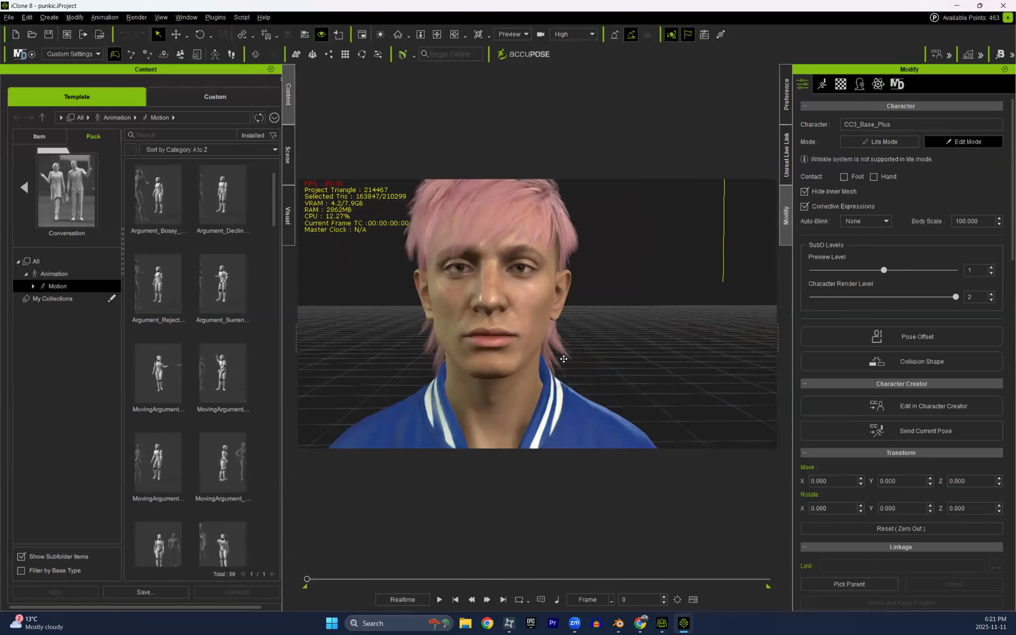
{"action": "scroll", "coordinate": [586, 418], "scroll_direction": "up", "scroll_amount": 3}
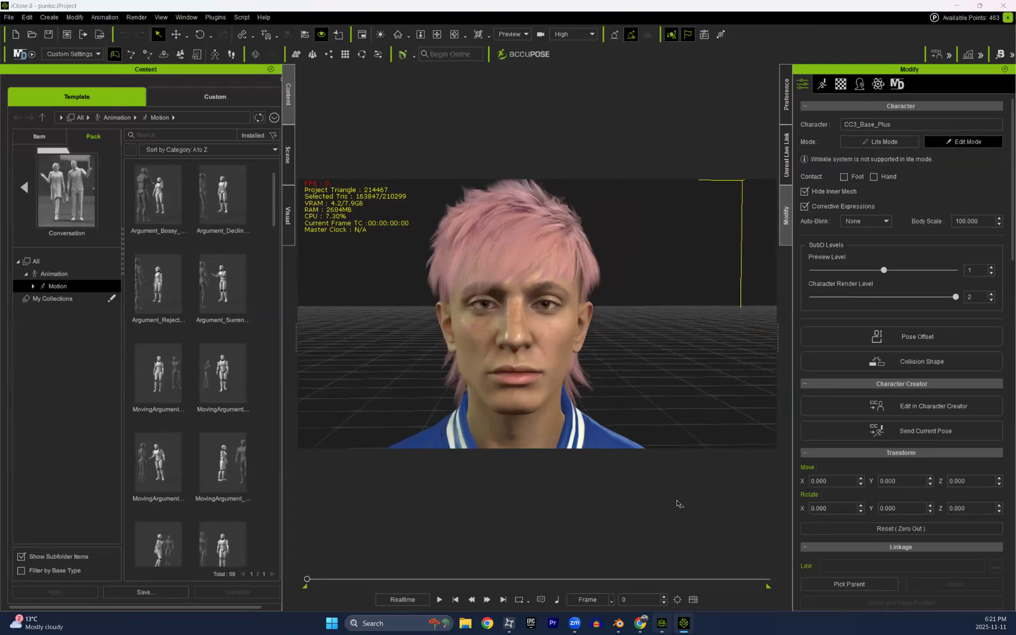
Switch to Character Creator, frame HD Aaron's face, and open the Blender Pipeline DataLink panel docked beside the Modify panel
{"action": "left_click", "coordinate": [661, 622]}
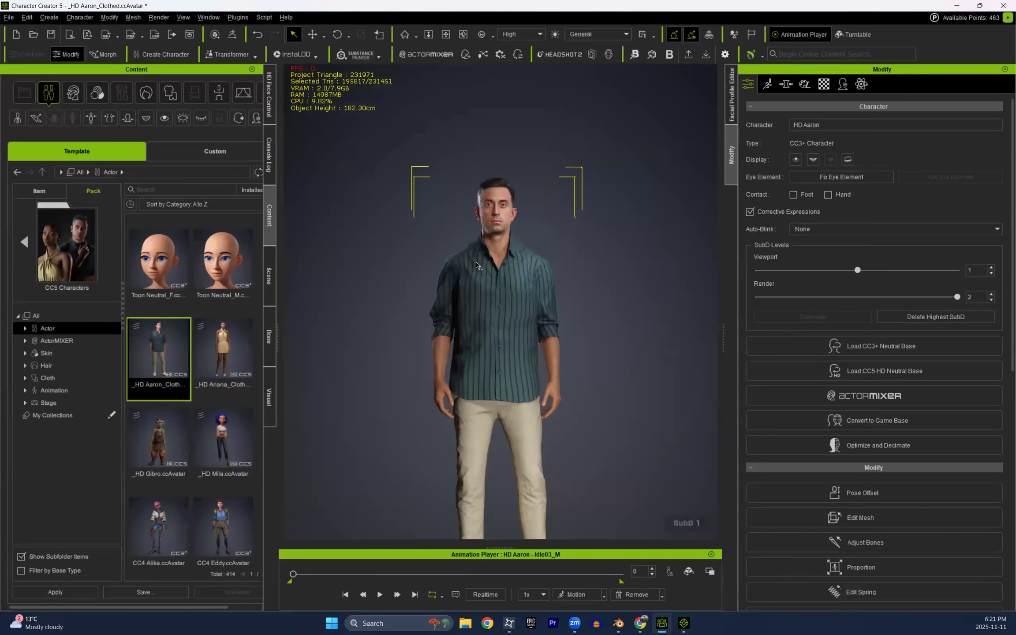
{"action": "scroll", "coordinate": [458, 340], "scroll_direction": "up", "scroll_amount": 10}
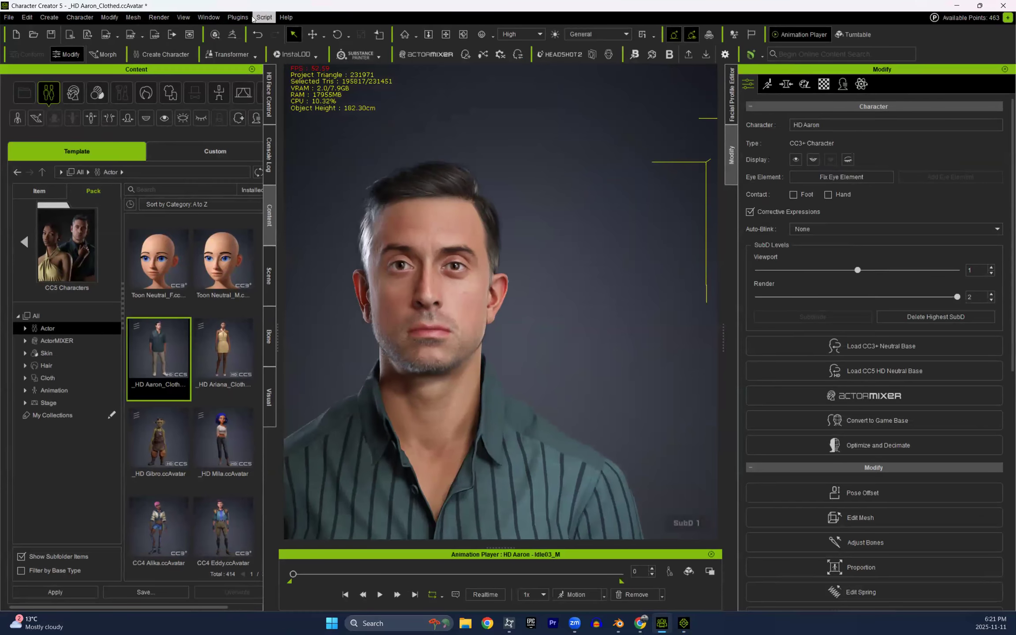
{"action": "left_click", "coordinate": [238, 17]}
{"action": "mouse_move", "coordinate": [285, 108]}
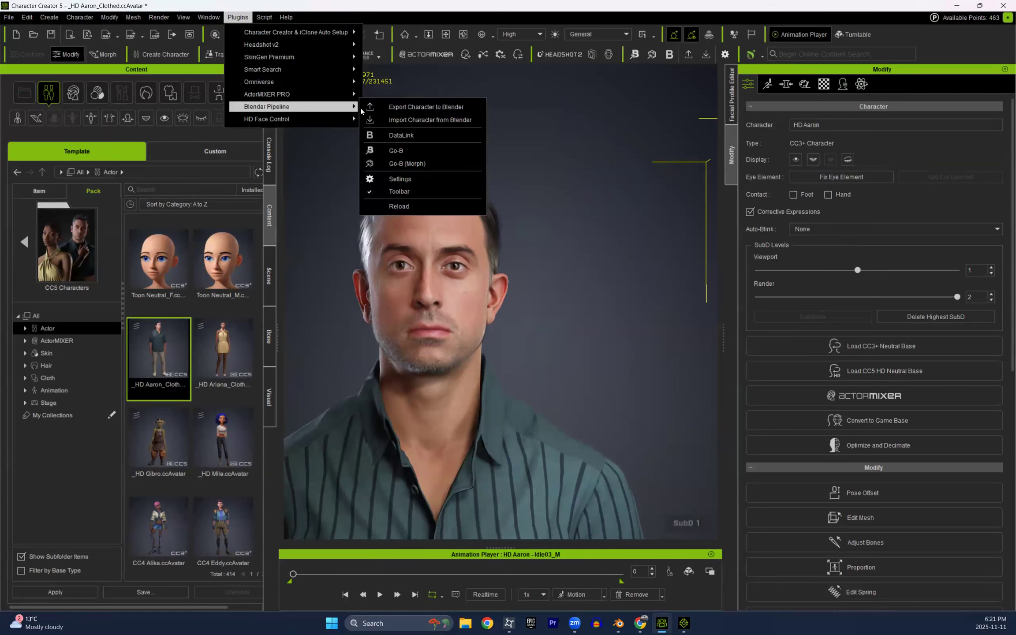
{"action": "left_click", "coordinate": [423, 136]}
{"action": "left_click_drag", "start_coordinate": [425, 192], "coordinate": [840, 260]}
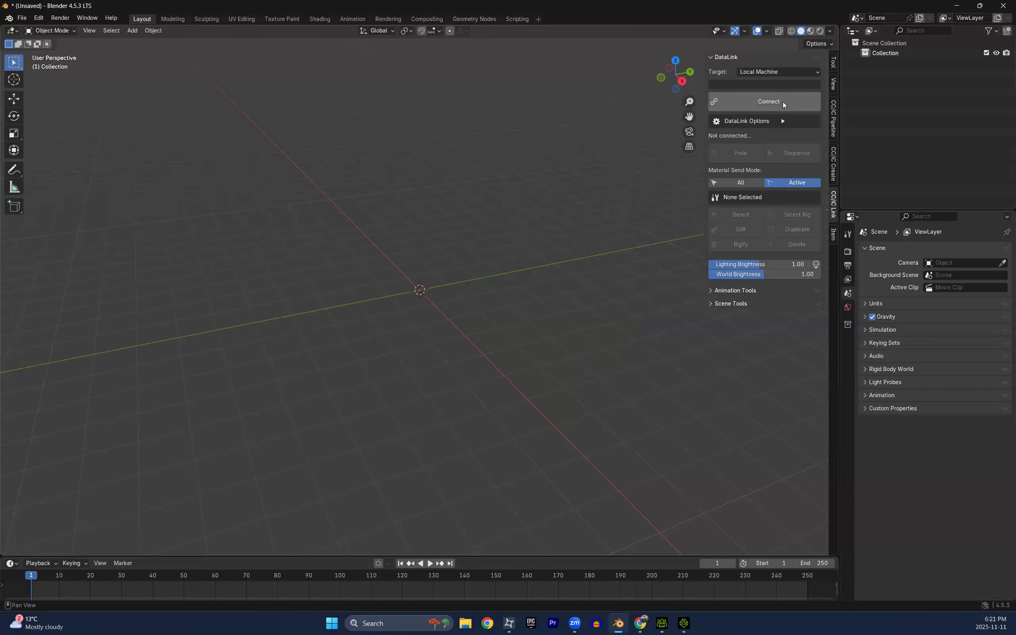
In Blender, connect the DataLink to Character Creator on the local machine and return to Character Creator
{"action": "left_click", "coordinate": [782, 103]}
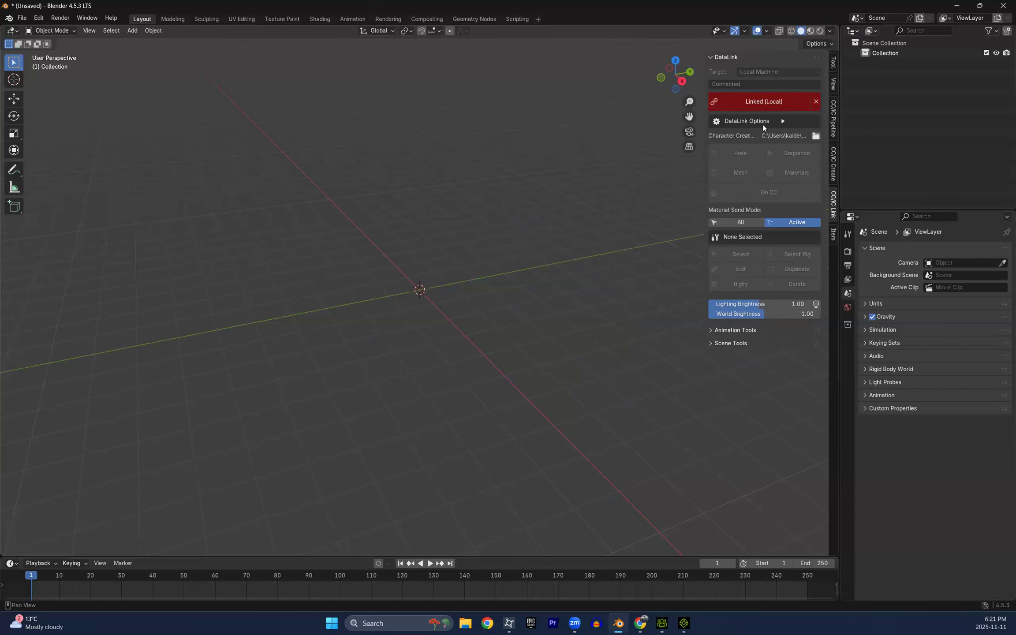
{"action": "left_click", "coordinate": [663, 623]}
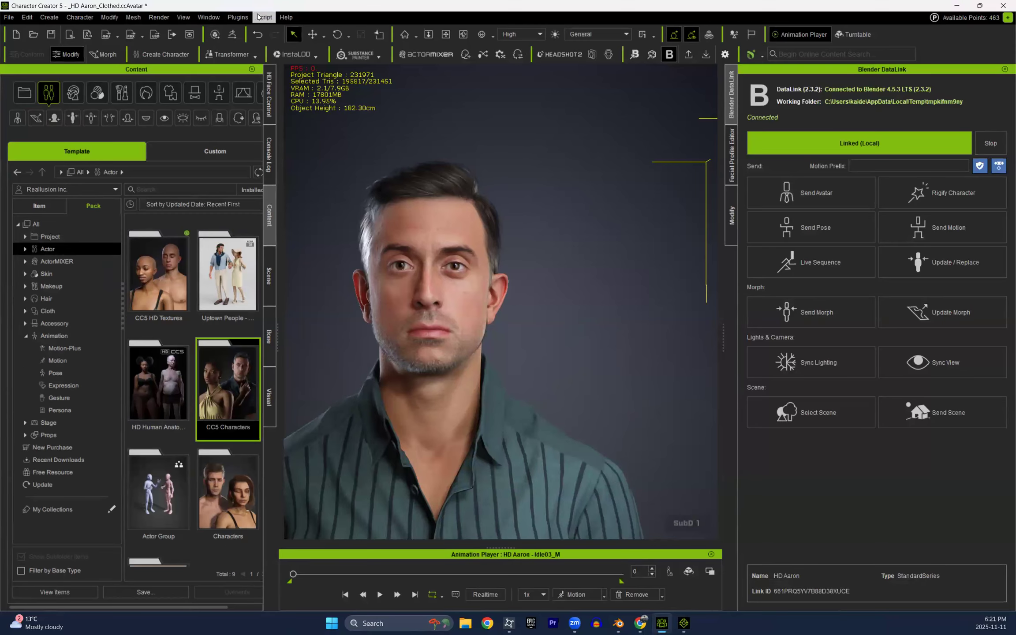
Open HD Face Control and shift HD Aaron's mouth sideways toward his left cheek
{"action": "left_click", "coordinate": [242, 17]}
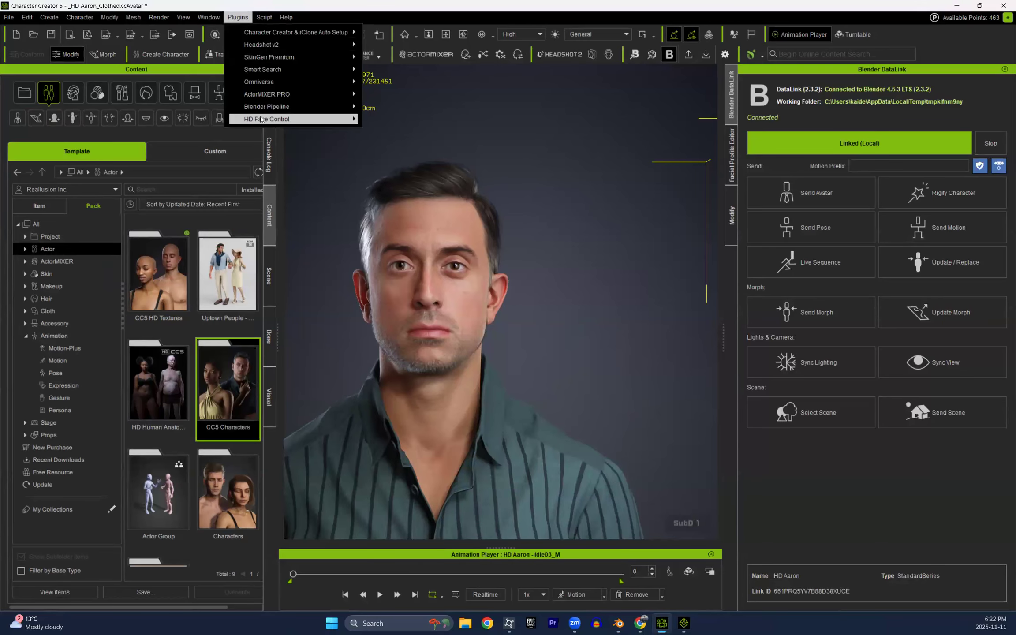
{"action": "left_click", "coordinate": [270, 140]}
{"action": "left_click", "coordinate": [266, 122]}
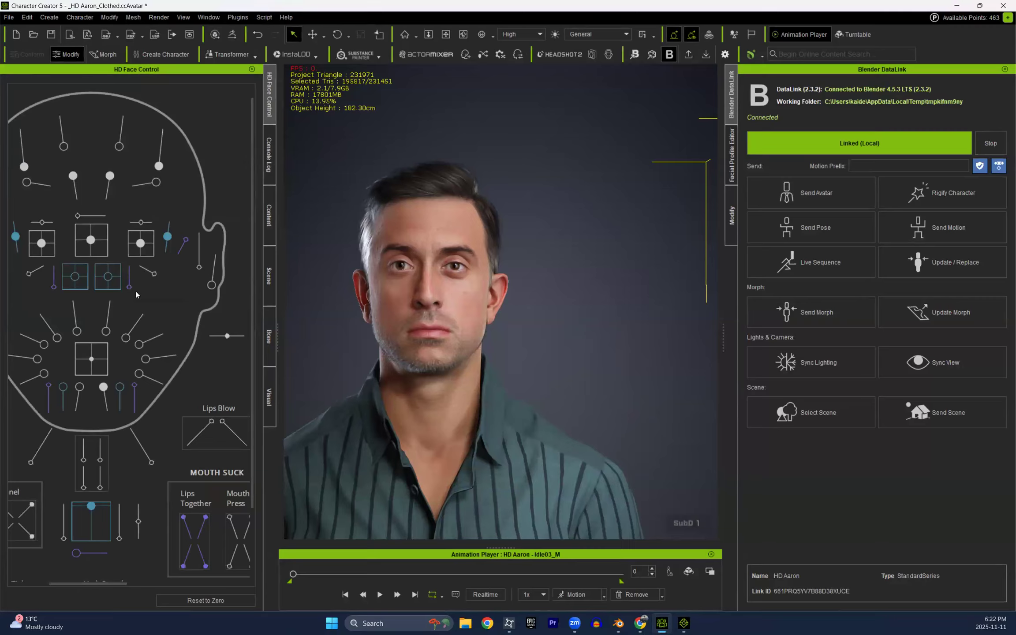
{"action": "left_click", "coordinate": [93, 359]}
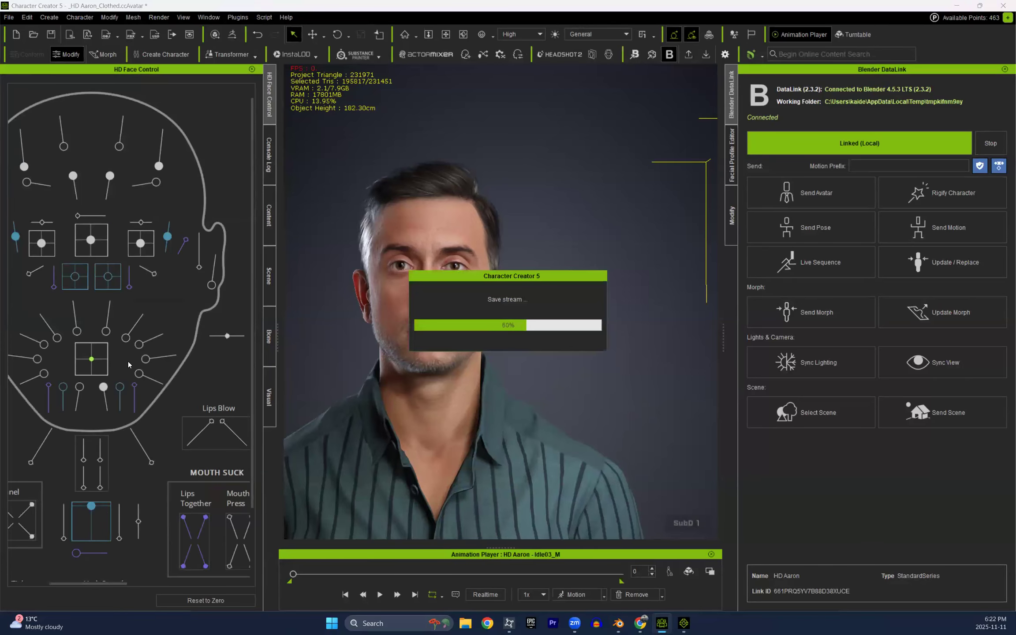
{"action": "left_click_drag", "start_coordinate": [116, 363], "coordinate": [127, 361]}
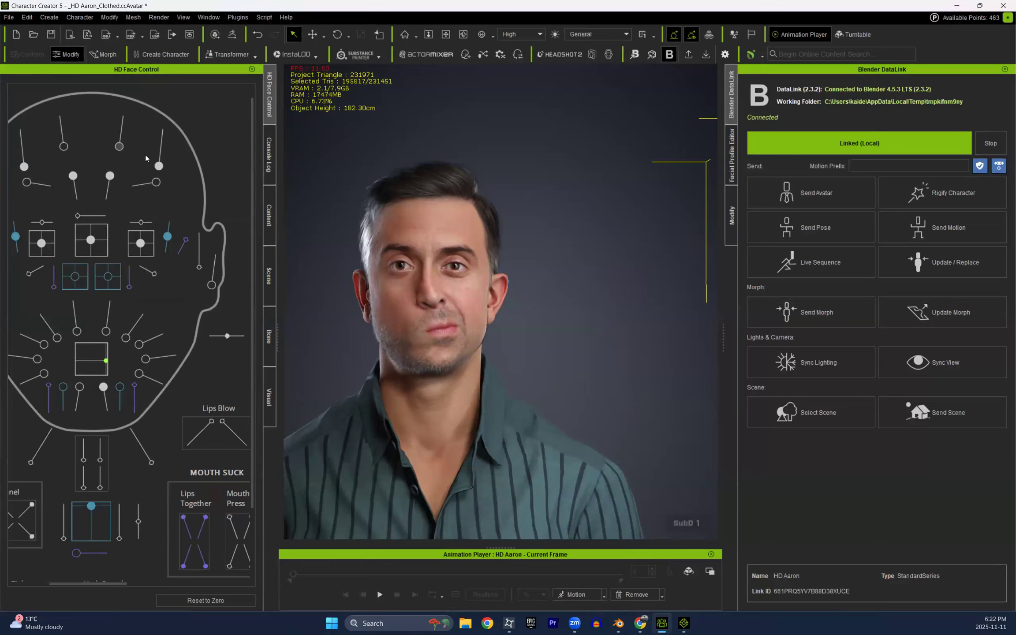
Raise the four upper brow controls together to lift both of HD Aaron's inner and outer brows
{"action": "left_click", "coordinate": [119, 146]}
{"action": "left_click", "coordinate": [63, 146], "text": "ctrl"}
{"action": "left_click", "coordinate": [158, 166], "text": "ctrl"}
{"action": "left_click", "coordinate": [25, 167], "text": "ctrl"}
{"action": "left_click_drag", "start_coordinate": [159, 166], "coordinate": [161, 128]}
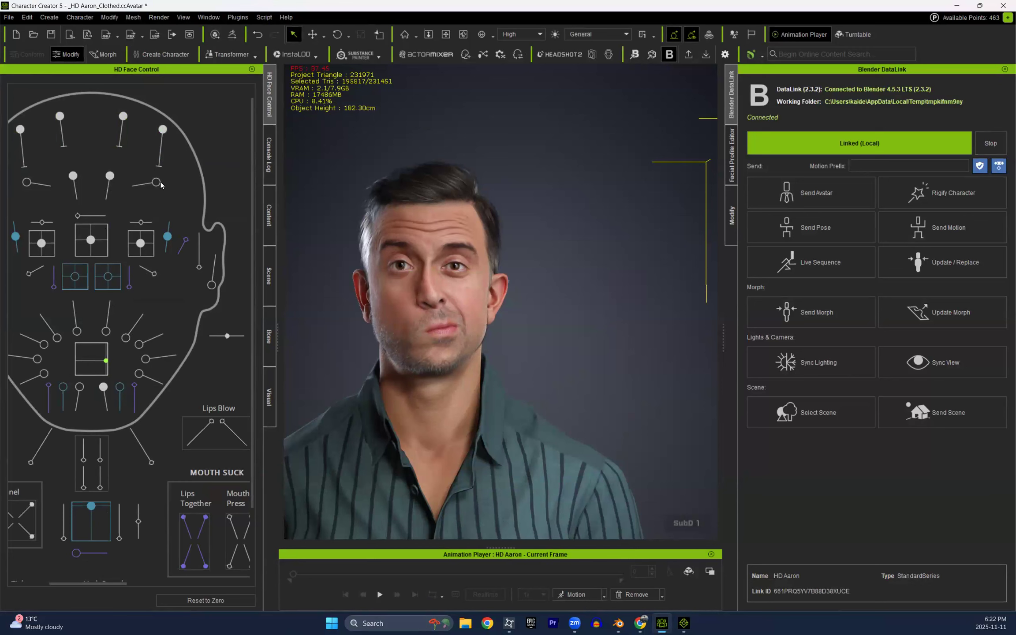
Move the inner brow-lowering and lateral brow controls on both sides together, setting Brow_Lateral to 100
{"action": "left_click", "coordinate": [110, 177]}
{"action": "left_click", "coordinate": [74, 177], "text": "ctrl"}
{"action": "left_click", "coordinate": [28, 182], "text": "ctrl"}
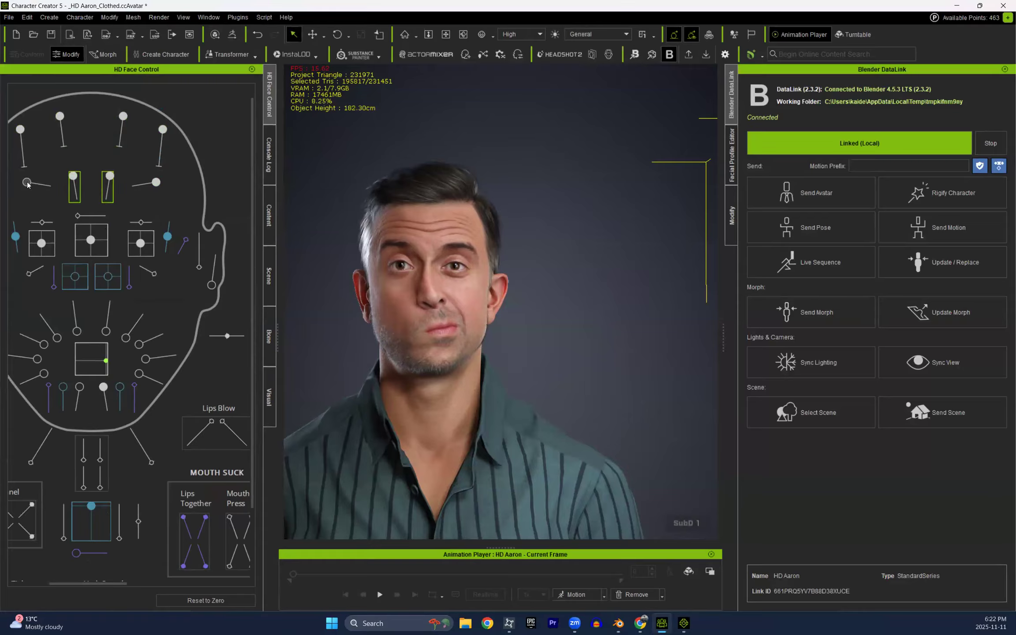
{"action": "left_click", "coordinate": [156, 182], "text": "ctrl"}
{"action": "left_click_drag", "start_coordinate": [156, 182], "coordinate": [123, 193]}
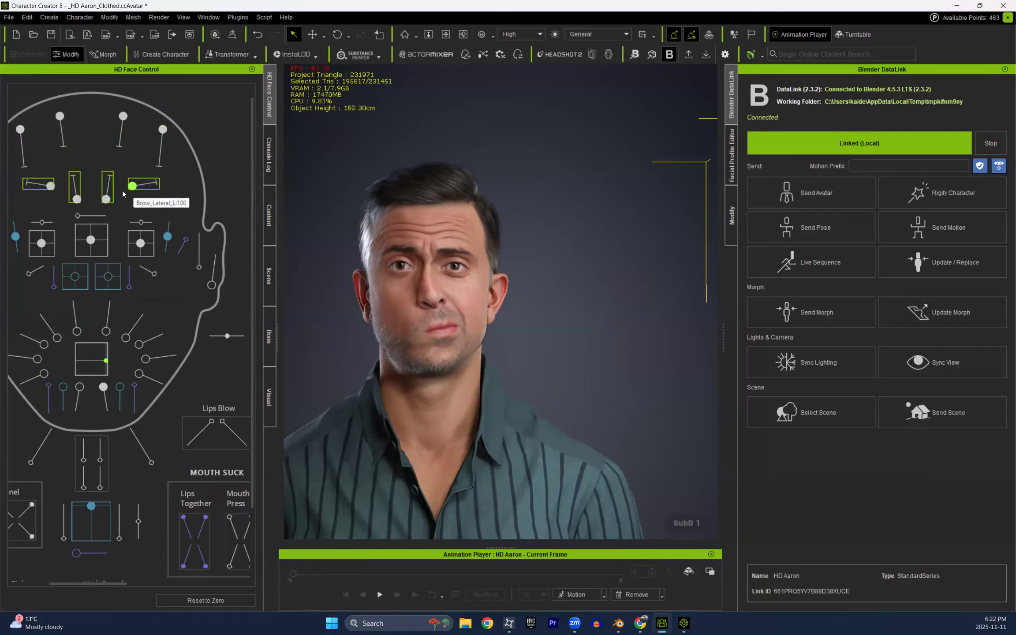
Set Nose_Wrinkle and Nose_Nostril_Dilate to 100 on both sides and frame the face in close-up
{"action": "left_click", "coordinate": [164, 306]}
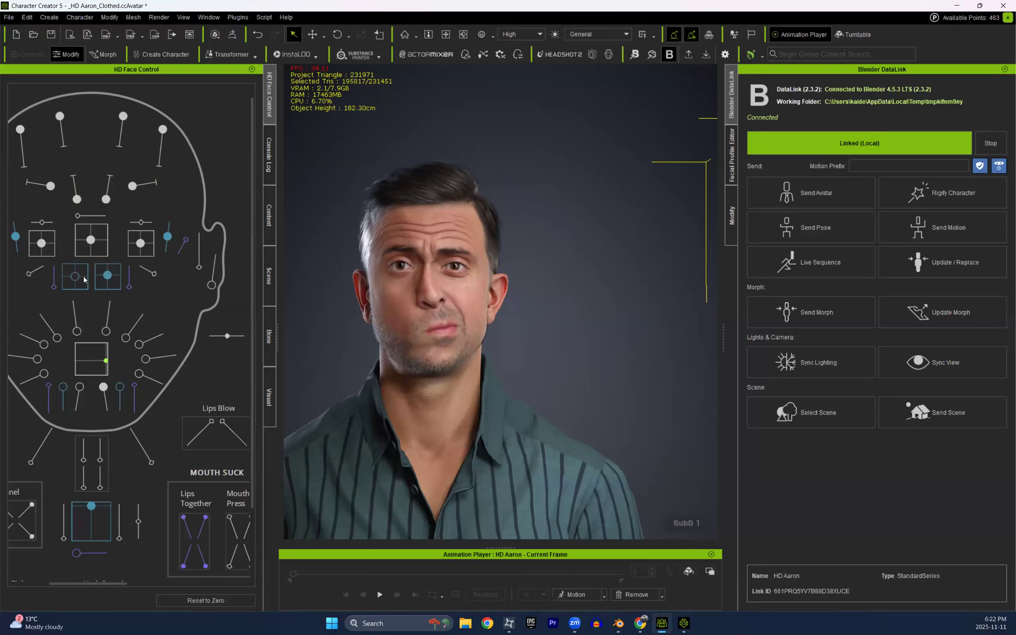
{"action": "left_click_drag", "start_coordinate": [110, 271], "coordinate": [37, 249]}
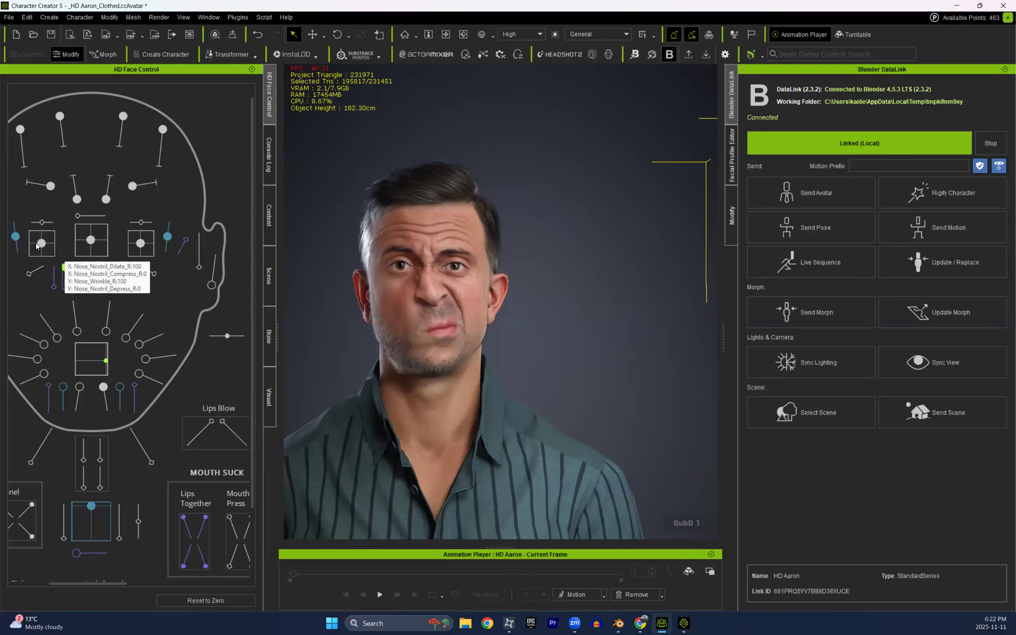
{"action": "right_click_drag", "start_coordinate": [369, 362], "coordinate": [440, 348]}
{"action": "scroll", "coordinate": [505, 338], "scroll_direction": "up", "scroll_amount": 6}
{"action": "right_click_drag", "start_coordinate": [504, 338], "coordinate": [582, 355]}
{"action": "middle_click_drag", "start_coordinate": [582, 355], "coordinate": [562, 345]}
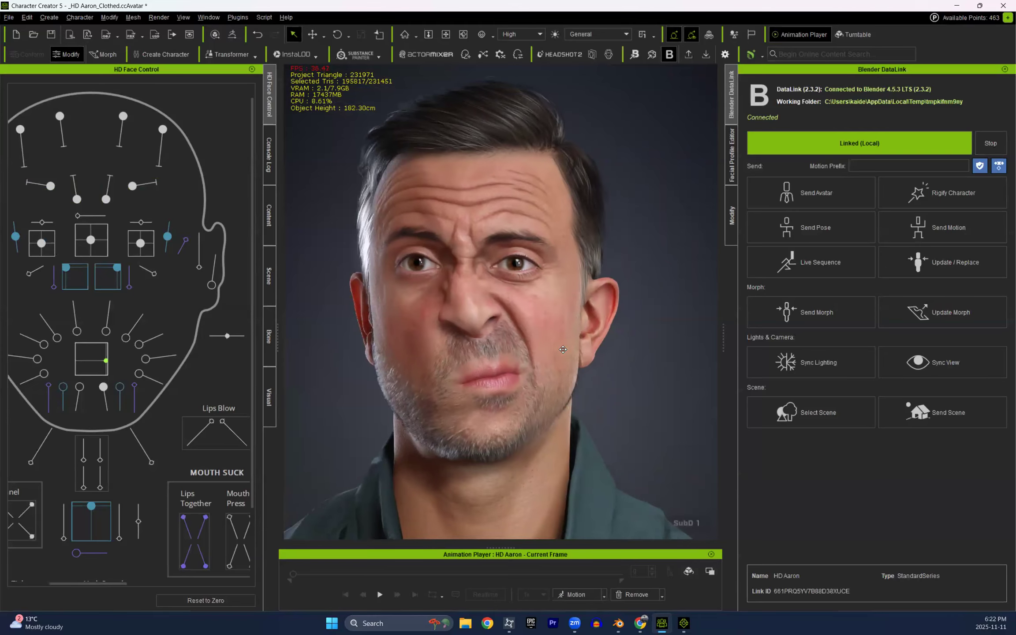
{"action": "right_click_drag", "start_coordinate": [562, 345], "coordinate": [573, 345]}
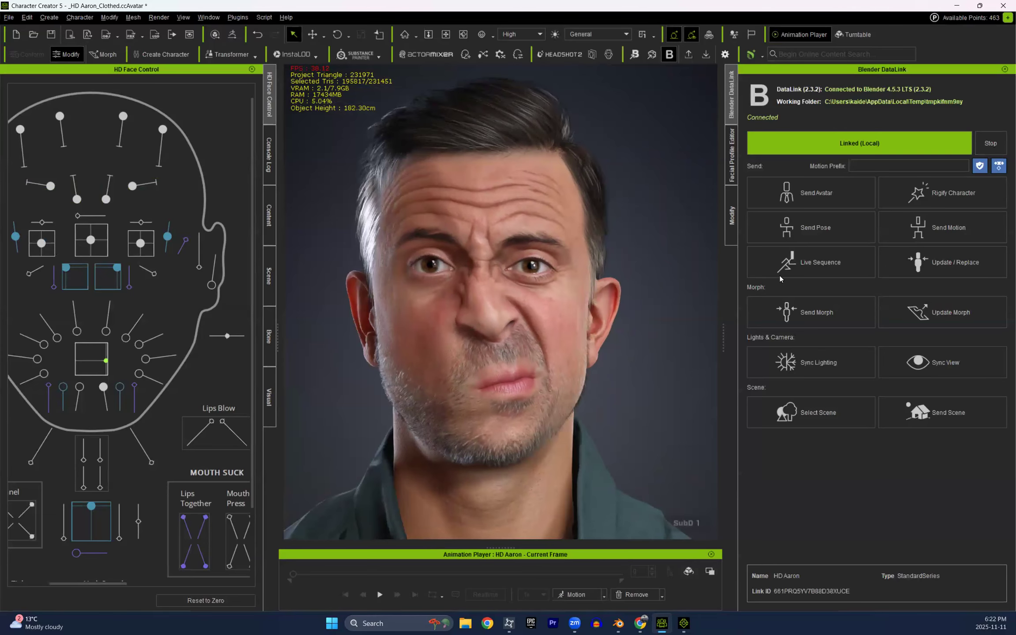
Send the HD Aaron avatar through DataLink and switch to Blender
{"action": "left_click", "coordinate": [816, 191]}
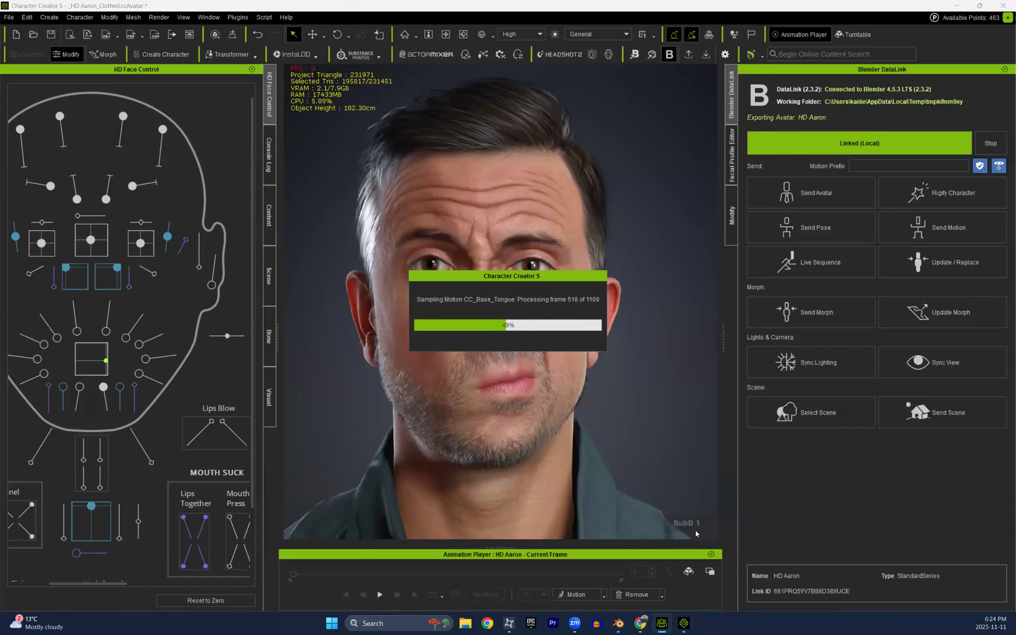
{"action": "mouse_move", "coordinate": [619, 623]}
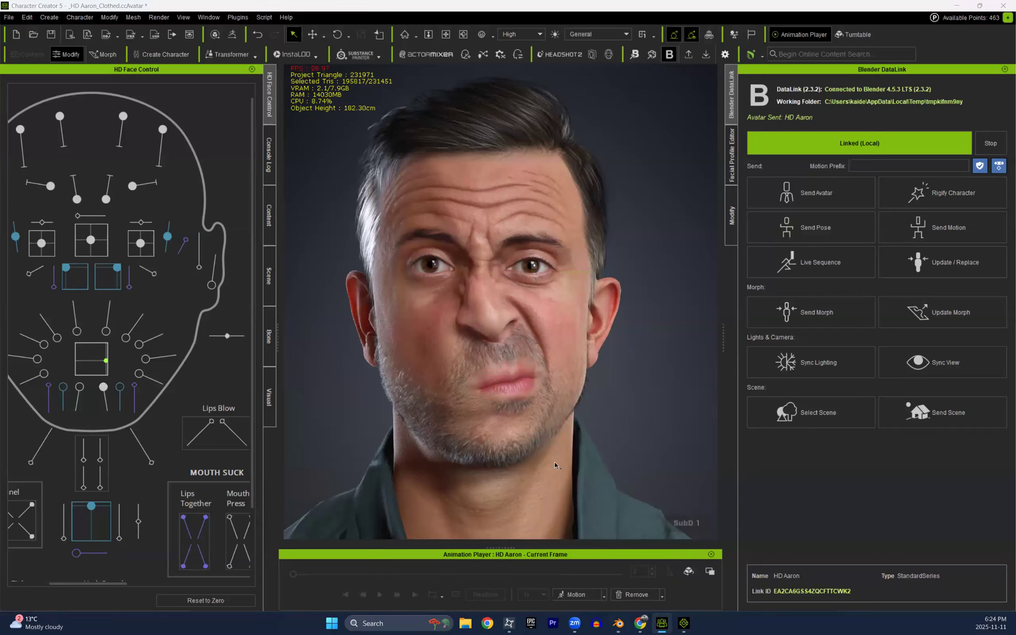
{"action": "mouse_move", "coordinate": [619, 623]}
{"action": "left_click", "coordinate": [821, 235]}
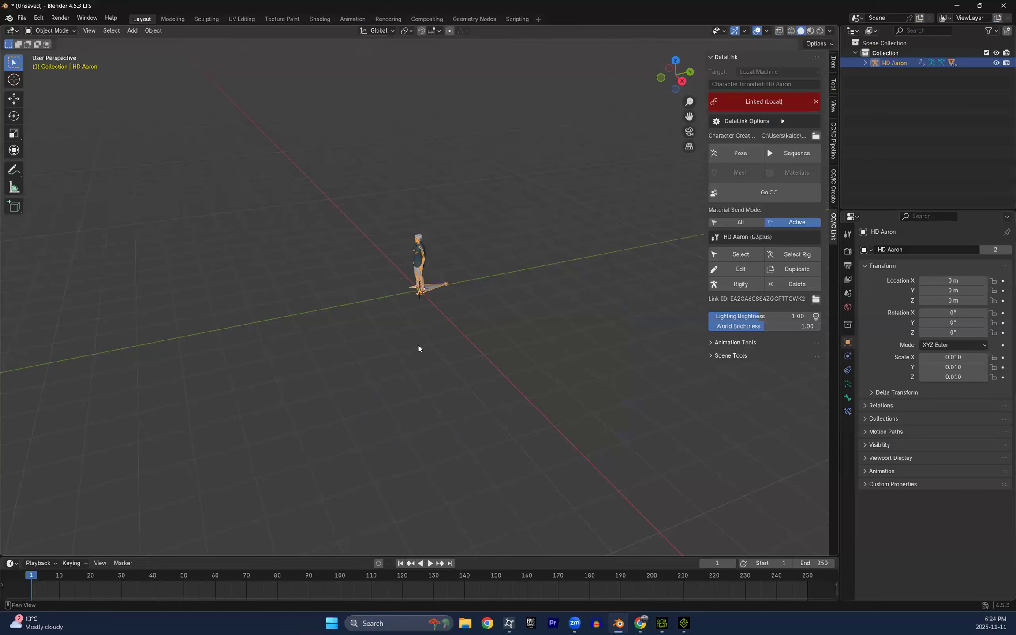
Frame HD Aaron's upper body and switch the viewport shading to Material Preview
{"action": "mouse_move", "coordinate": [456, 306]}
{"action": "middle_mouse_down"}
{"action": "mouse_move", "coordinate": [453, 299]}
{"action": "mouse_move", "coordinate": [442, 317]}
{"action": "middle_mouse_up"}
{"action": "scroll", "coordinate": [446, 310], "scroll_direction": "up", "scroll_amount": 10}
{"action": "scroll", "coordinate": [449, 317], "scroll_direction": "up", "scroll_amount": 1}
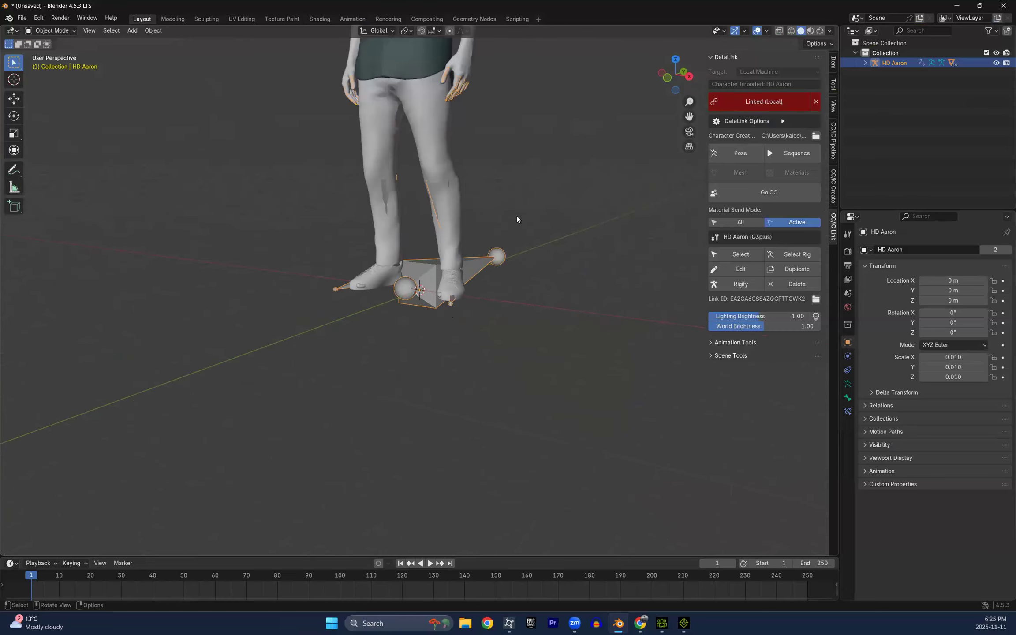
{"action": "scroll", "coordinate": [525, 156], "scroll_direction": "down", "scroll_amount": 4}
{"action": "middle_click_drag", "start_coordinate": [529, 220], "coordinate": [562, 483], "text": "shift"}
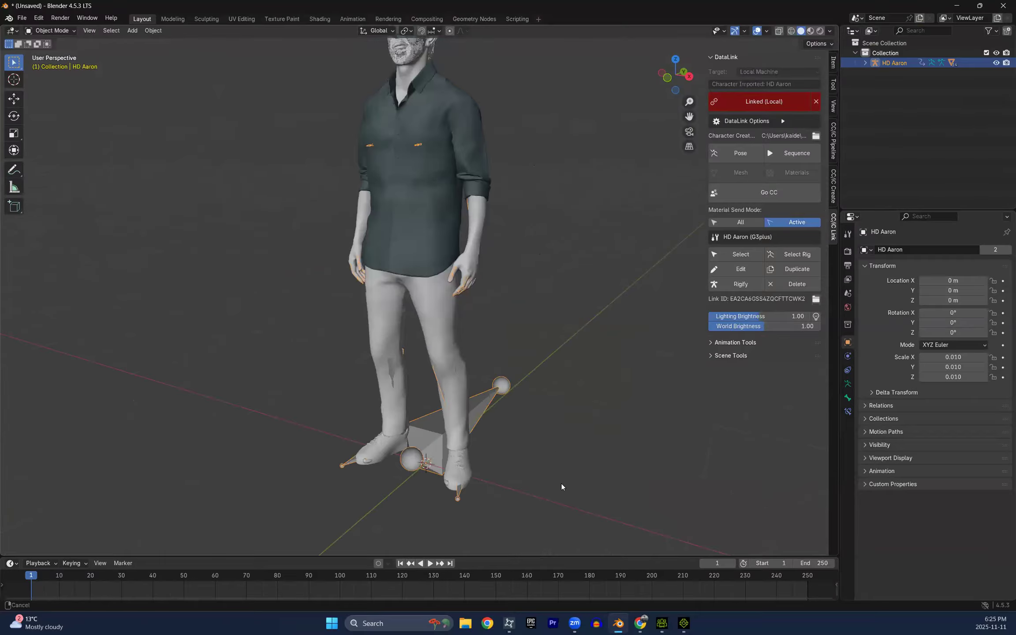
{"action": "scroll", "coordinate": [565, 398], "scroll_direction": "up", "scroll_amount": 5}
{"action": "scroll", "coordinate": [581, 343], "scroll_direction": "up", "scroll_amount": 1}
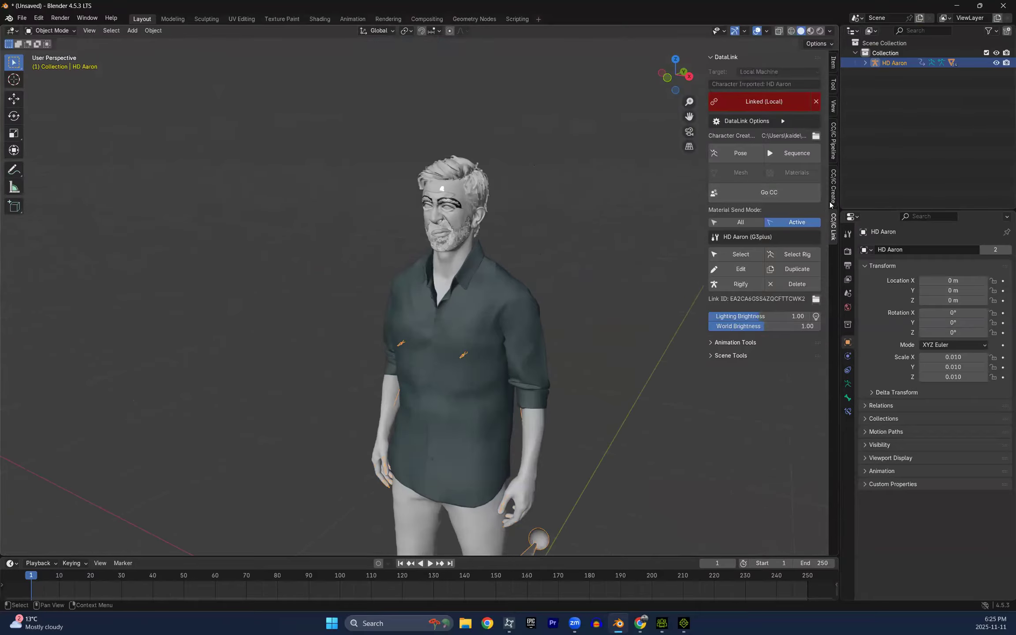
{"action": "left_click", "coordinate": [812, 32]}
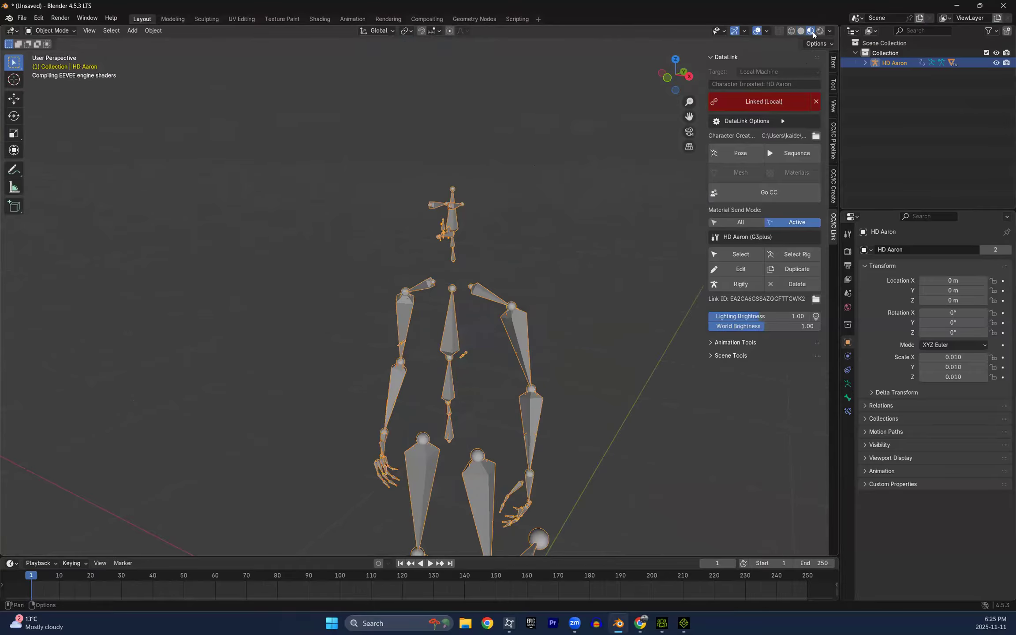
Examine the textured avatar and frame its head and shoulders from the front
{"action": "scroll", "coordinate": [508, 268], "scroll_direction": "up", "scroll_amount": 5}
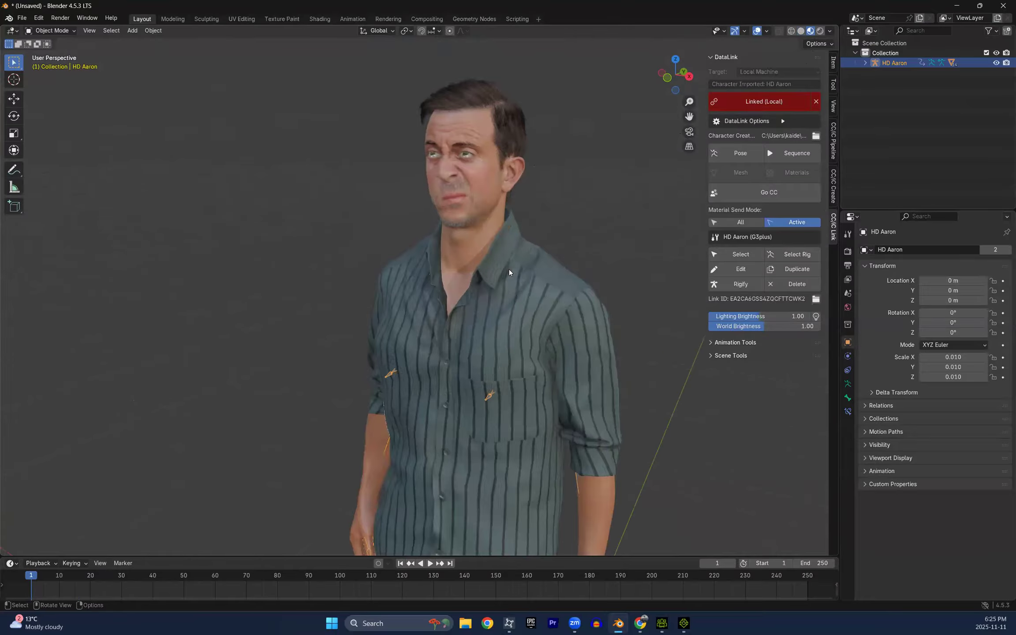
{"action": "scroll", "coordinate": [563, 242], "scroll_direction": "down", "scroll_amount": 3}
{"action": "middle_click_drag", "start_coordinate": [562, 242], "coordinate": [549, 228]}
{"action": "scroll", "coordinate": [598, 184], "scroll_direction": "up", "scroll_amount": 3}
{"action": "key", "text": "shift"}
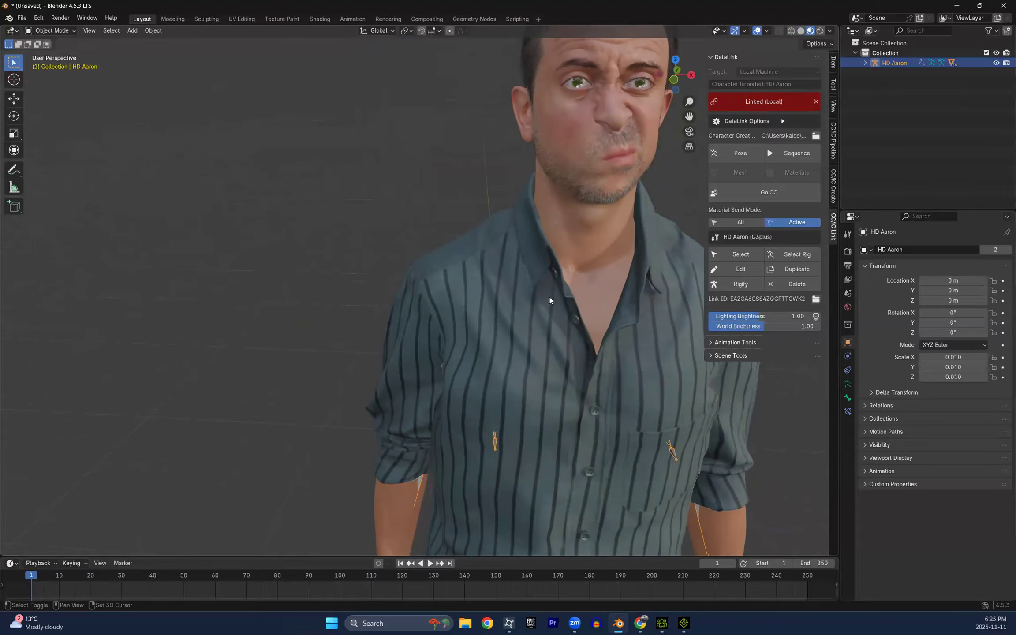
{"action": "scroll", "coordinate": [550, 296], "scroll_direction": "down", "scroll_amount": 3}
{"action": "middle_click_drag", "start_coordinate": [573, 309], "coordinate": [612, 340], "text": "shift"}
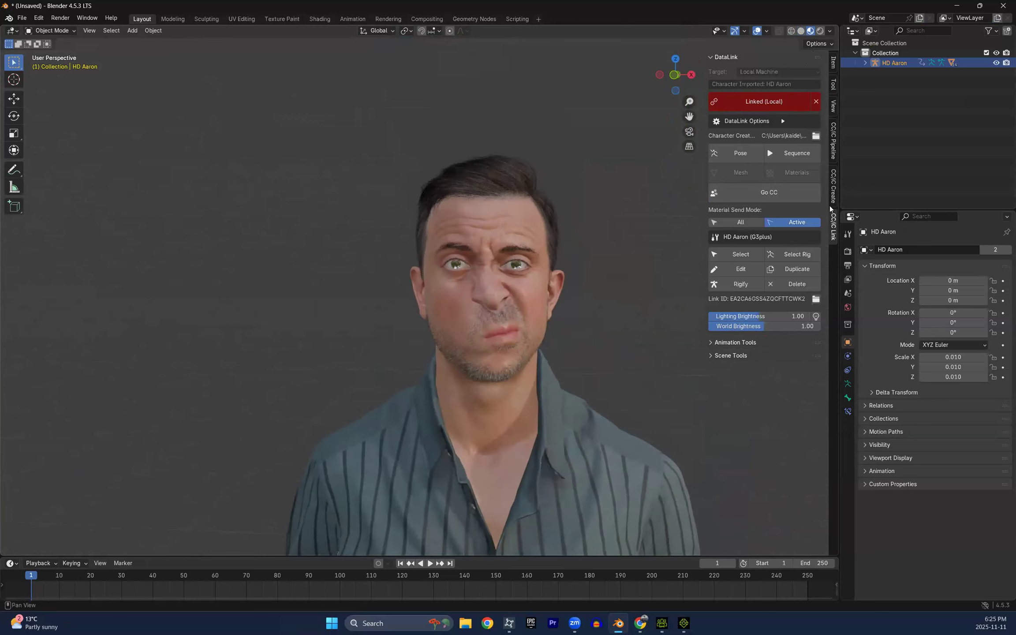
Expand Scene Tools in the CC/IC Pipeline, apply the CC3 scene lighting, and frame the face closely
{"action": "left_click", "coordinate": [833, 188]}
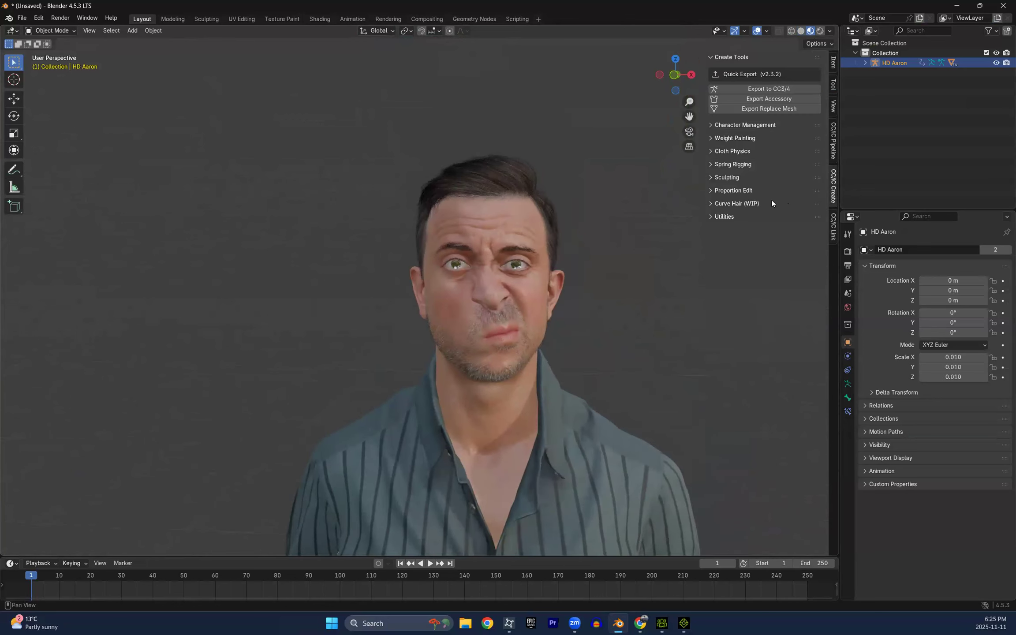
{"action": "left_click", "coordinate": [832, 148]}
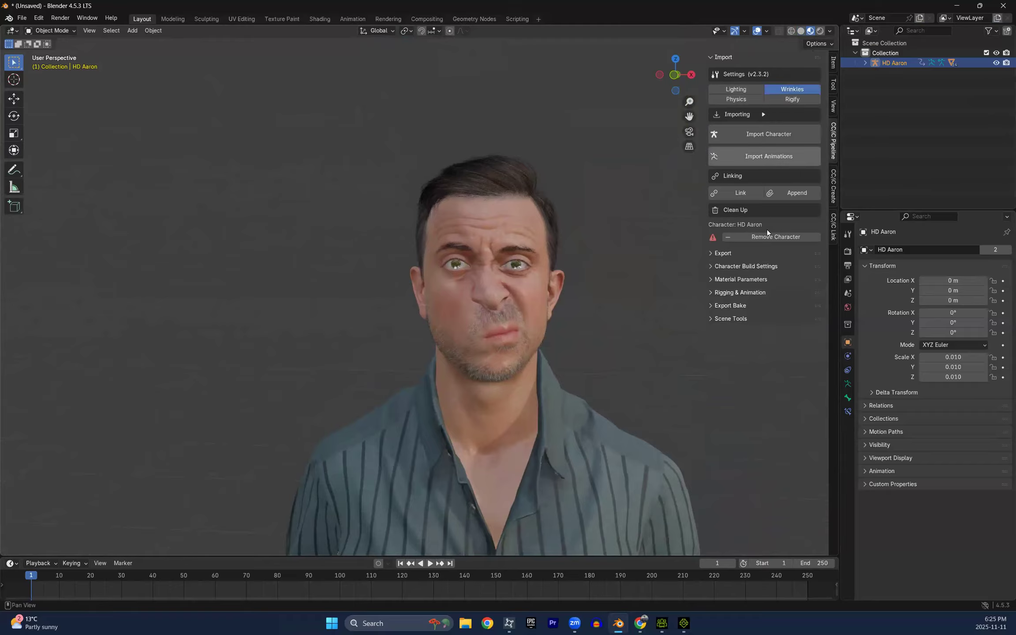
{"action": "left_click", "coordinate": [733, 319]}
{"action": "left_click", "coordinate": [741, 361]}
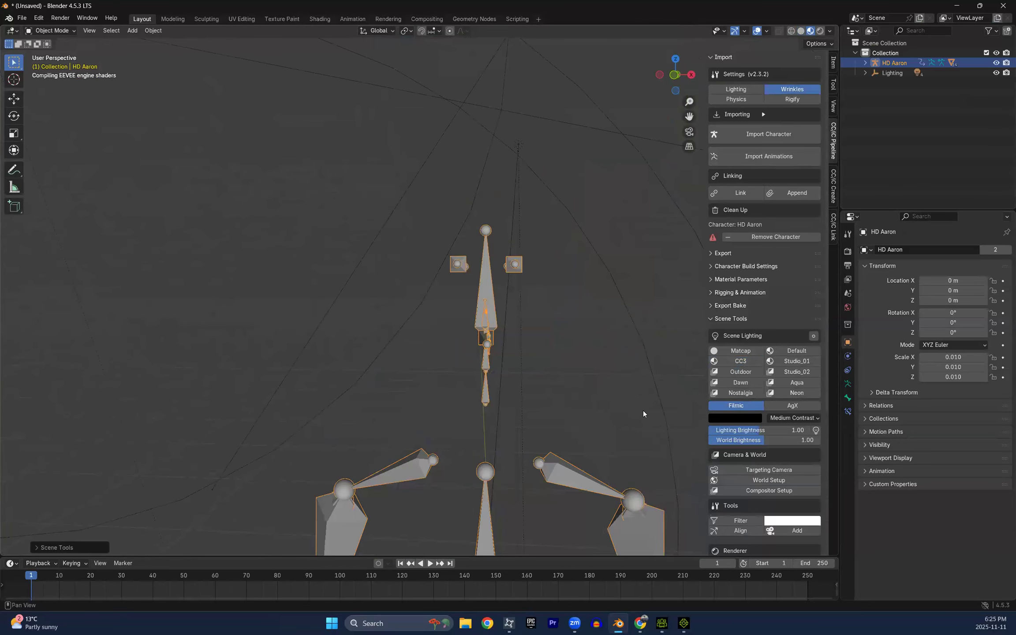
{"action": "scroll", "coordinate": [570, 419], "scroll_direction": "up", "scroll_amount": 4}
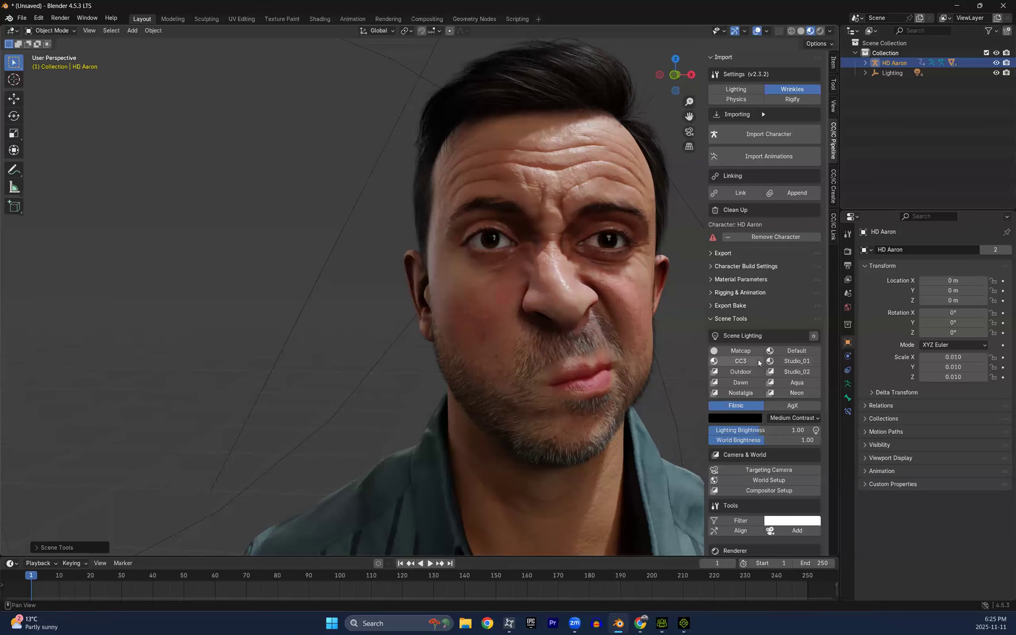
Try the Outdoor scene lighting, replace it with Dawn, and view the face from a three-quarter angle
{"action": "left_click", "coordinate": [741, 372]}
{"action": "left_click", "coordinate": [744, 383]}
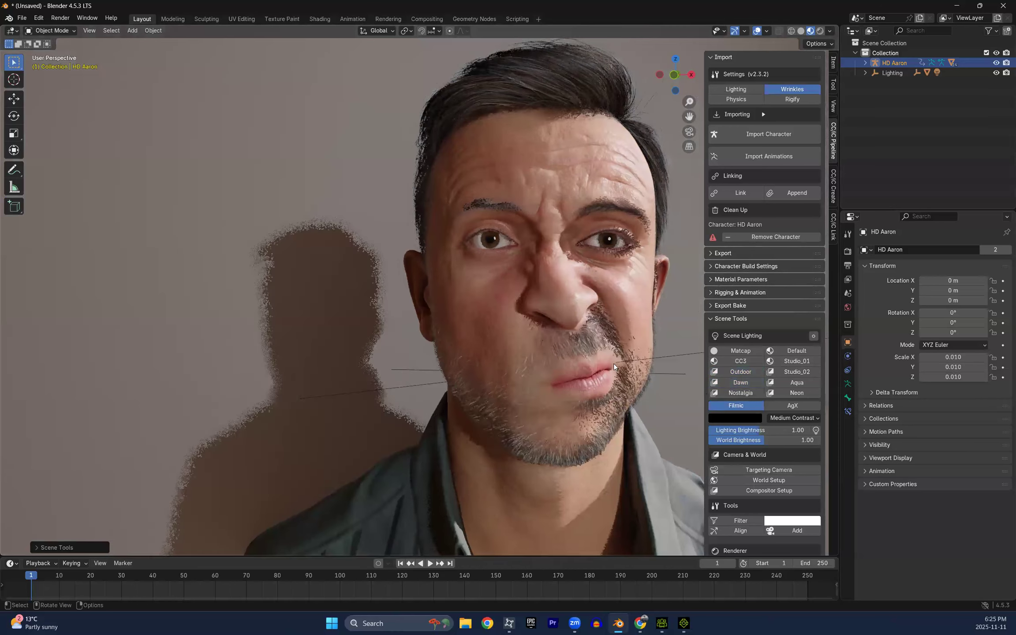
{"action": "middle_click_drag", "start_coordinate": [609, 330], "coordinate": [610, 333]}
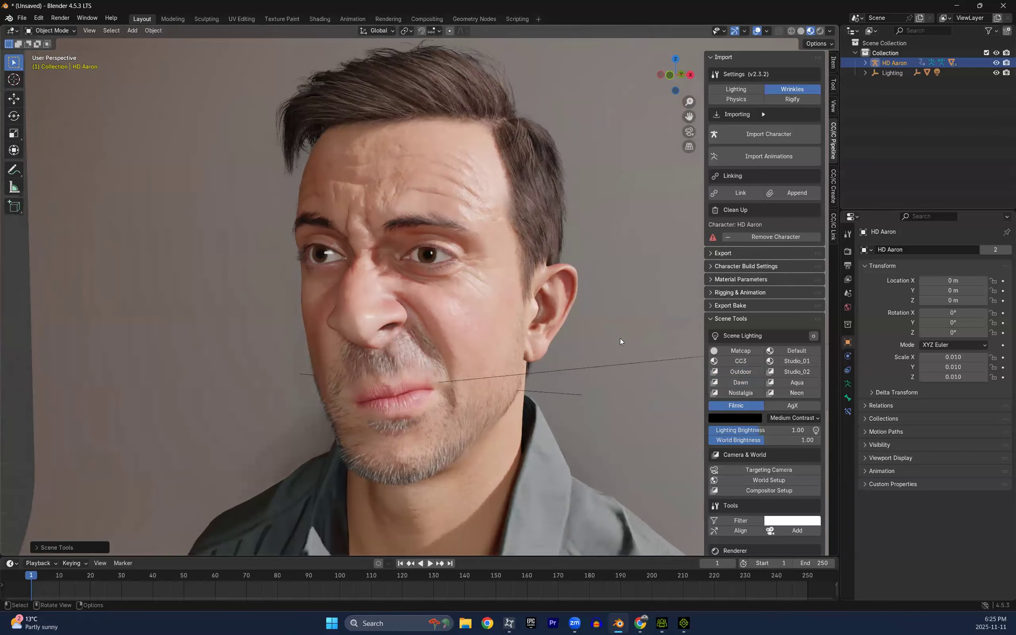
Review the scene's render engine settings and the avatar's Character Build Settings and Material Parameters
{"action": "left_click", "coordinate": [846, 252]}
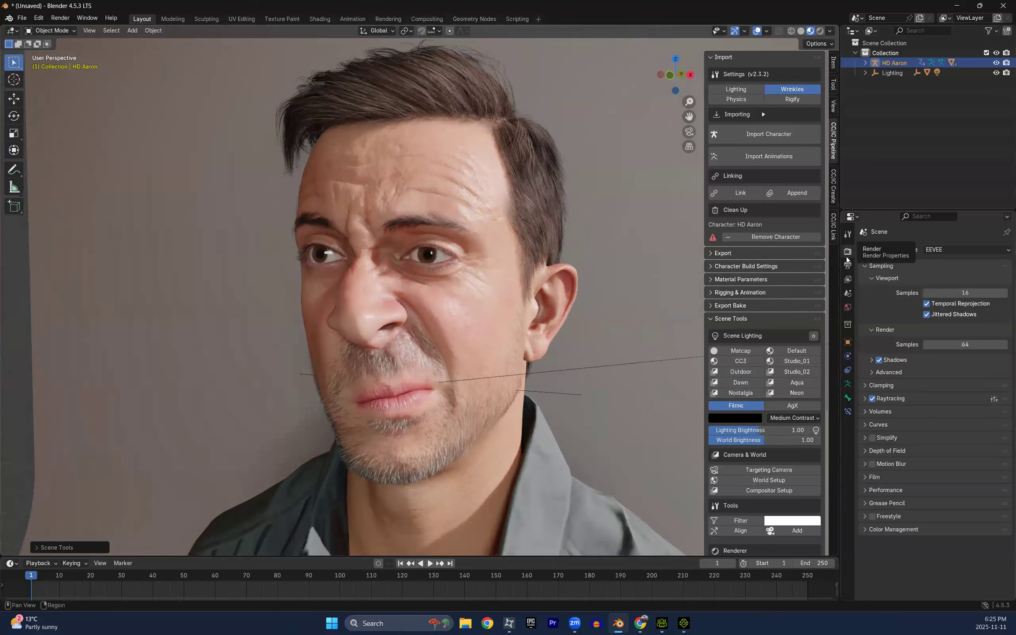
{"action": "left_click", "coordinate": [941, 249]}
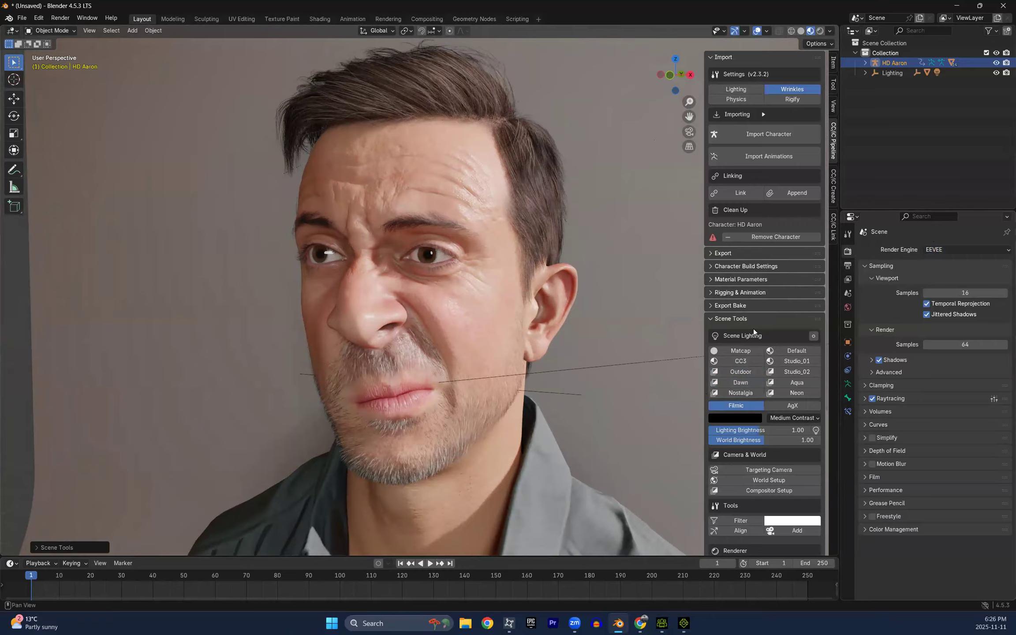
{"action": "left_click", "coordinate": [746, 266]}
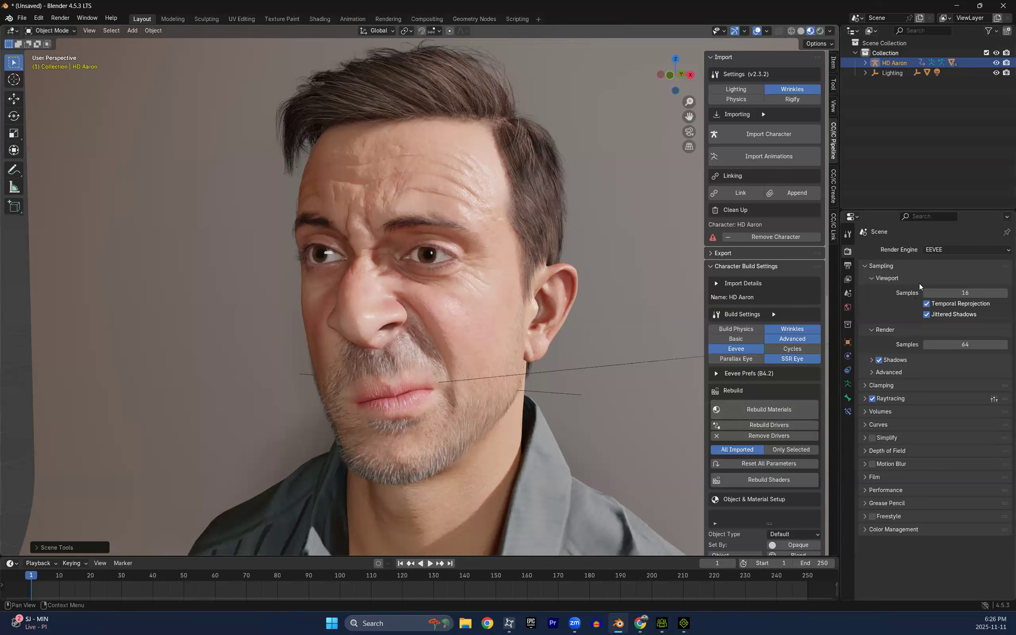
{"action": "left_click", "coordinate": [743, 266]}
{"action": "left_click", "coordinate": [741, 279]}
{"action": "left_click", "coordinate": [739, 282]}
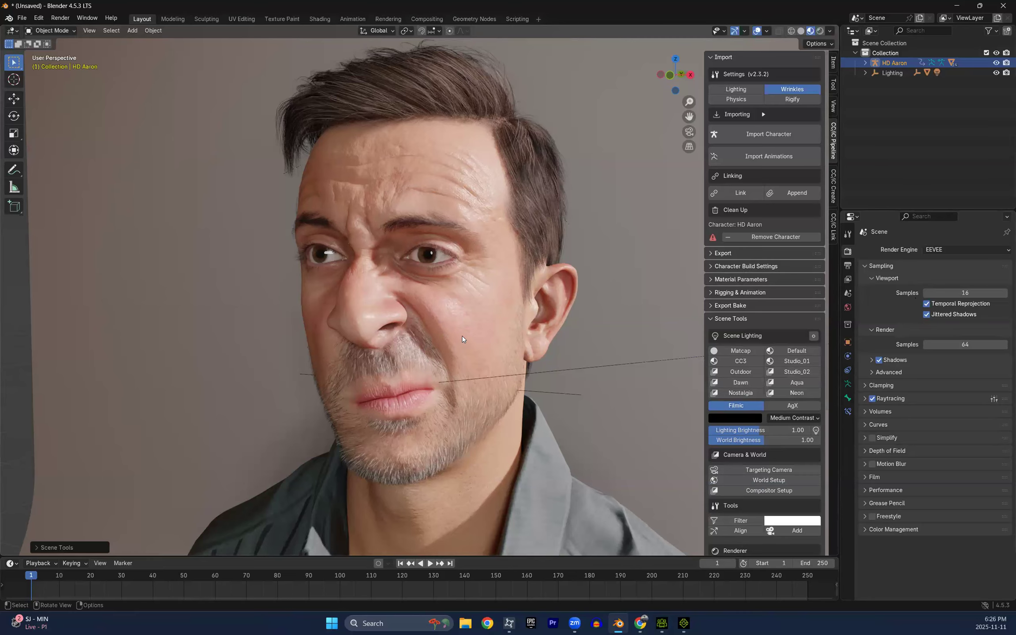
{"action": "middle_click_drag", "start_coordinate": [460, 335], "coordinate": [445, 332]}
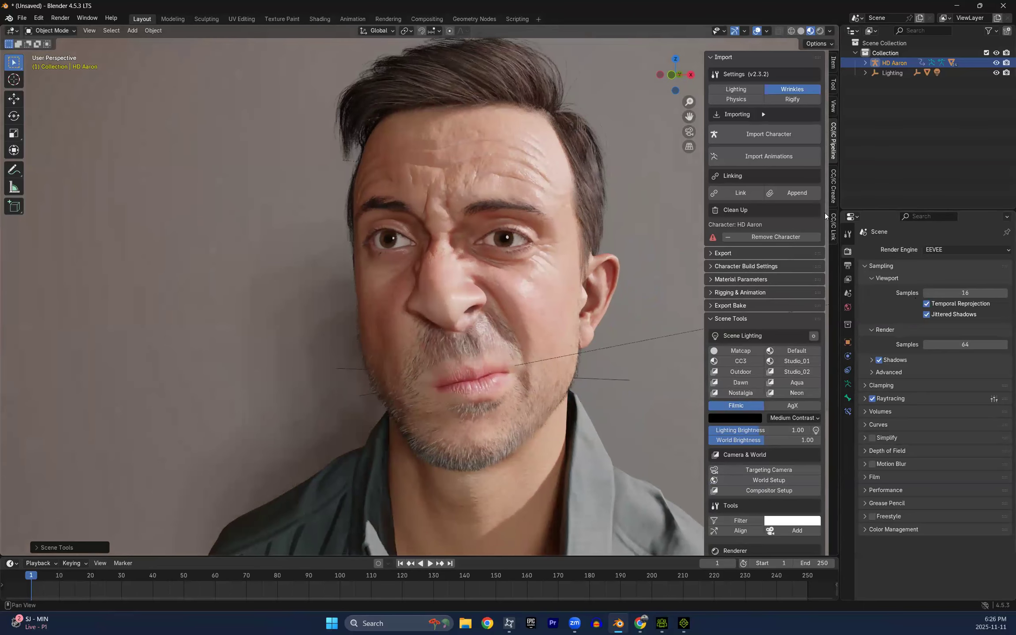
Collapse Scene Tools in the CC/IC Pipeline and open the Rigging & Animation settings for HD Aaron
{"action": "left_click", "coordinate": [833, 185]}
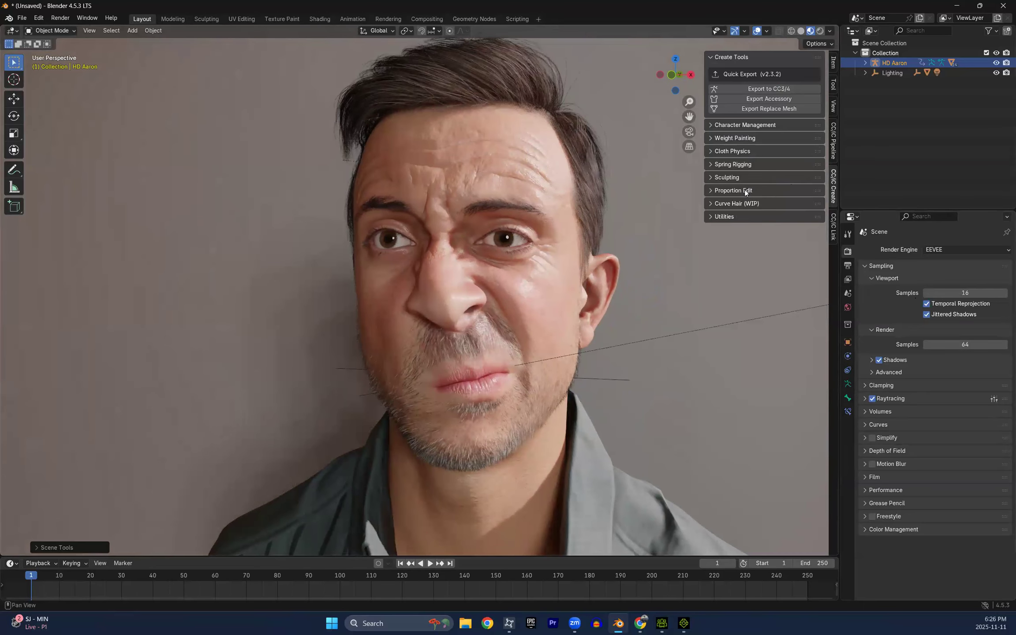
{"action": "left_click", "coordinate": [833, 158]}
{"action": "left_click", "coordinate": [723, 317]}
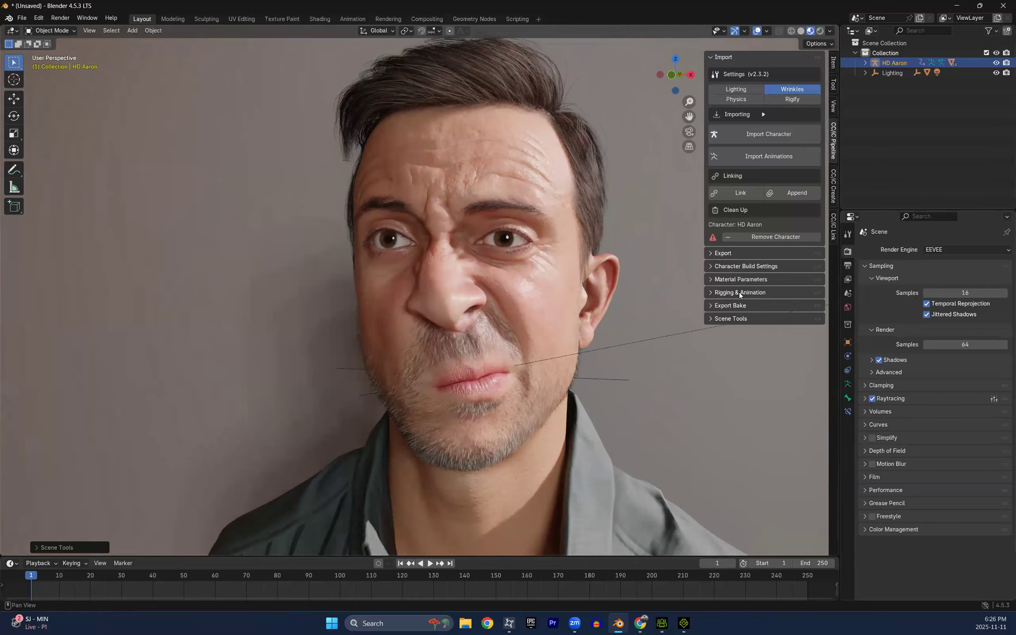
{"action": "left_click", "coordinate": [739, 292]}
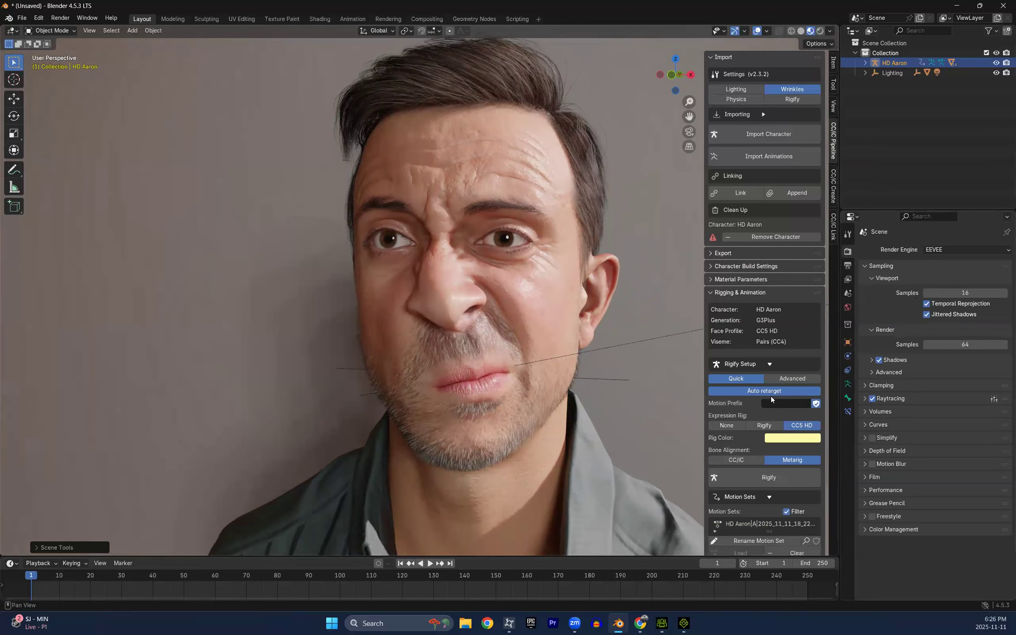
Rigify HD Aaron with the Quick setup, the CC5 HD expression rig and Metarig bone alignment
{"action": "scroll", "coordinate": [768, 406], "scroll_direction": "down", "scroll_amount": 2}
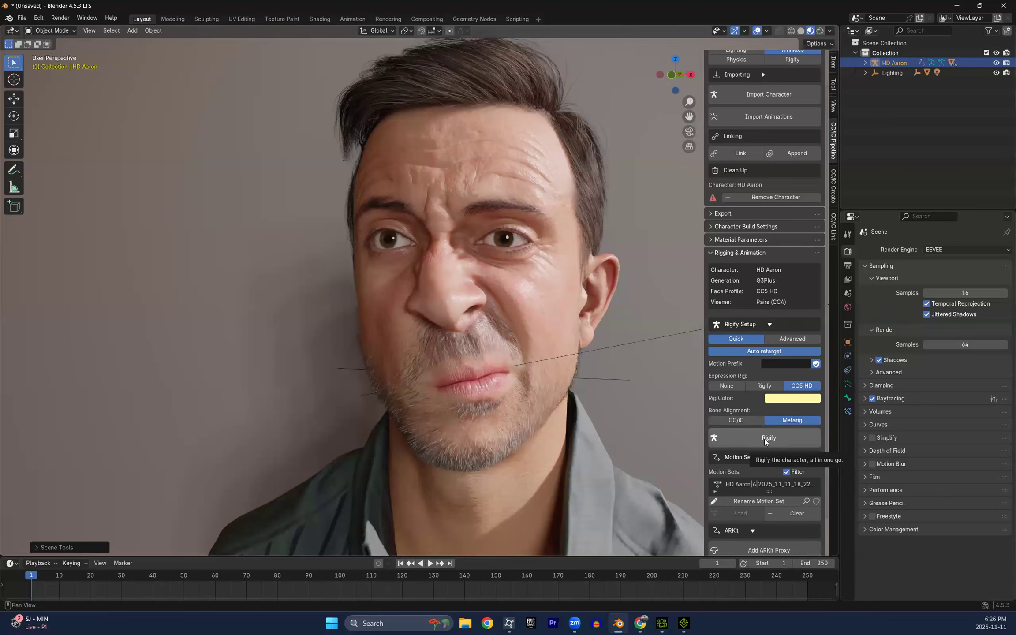
{"action": "left_click", "coordinate": [766, 438]}
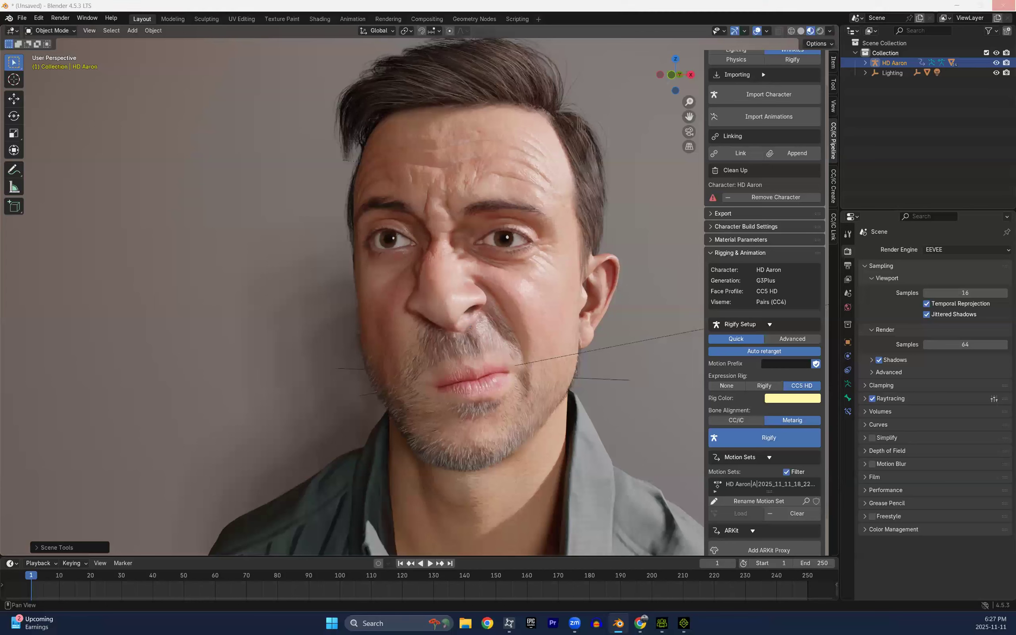
{"action": "key", "text": "alt+Tab"}
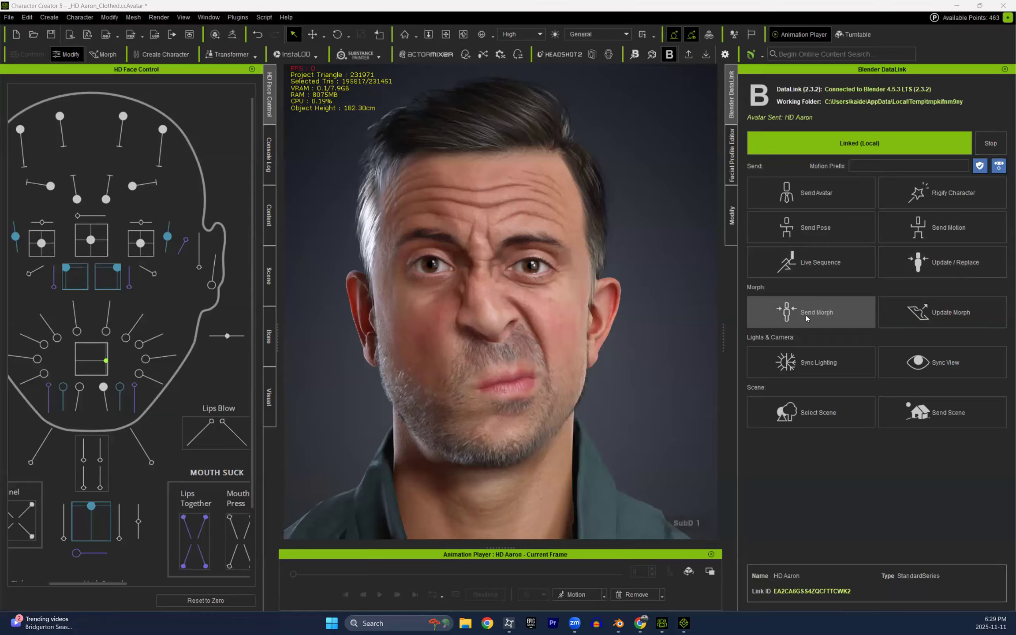
{"action": "left_click", "coordinate": [618, 623]}
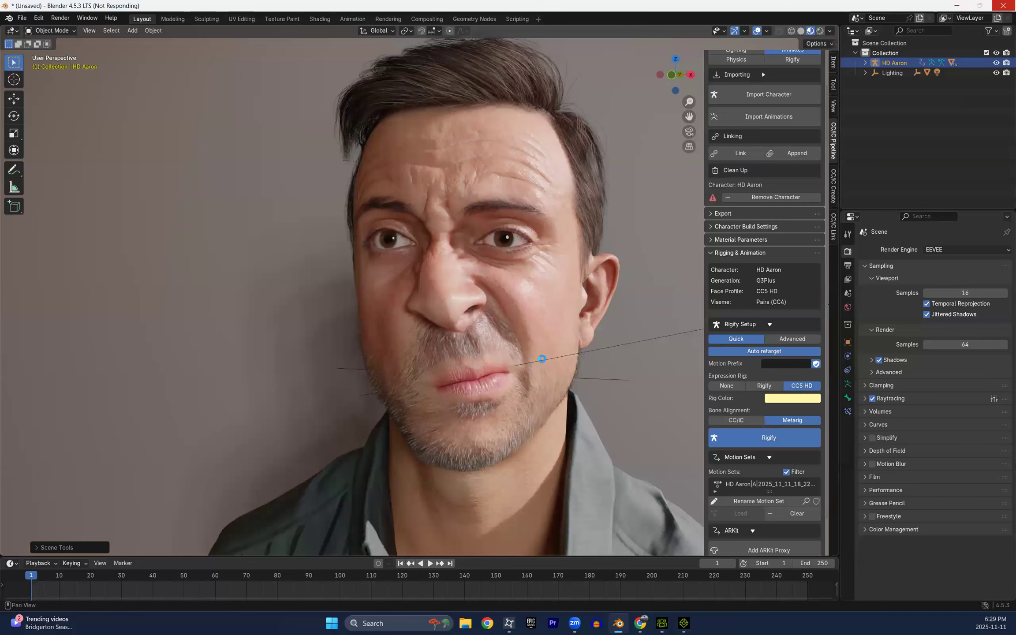
{"action": "left_click", "coordinate": [661, 623]}
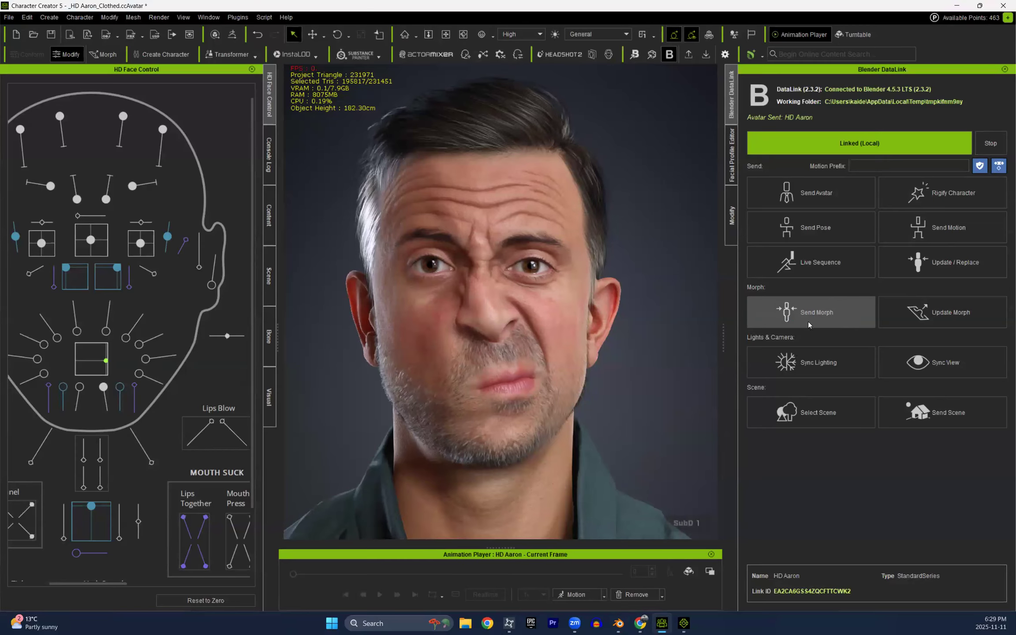
{"action": "left_click", "coordinate": [807, 322]}
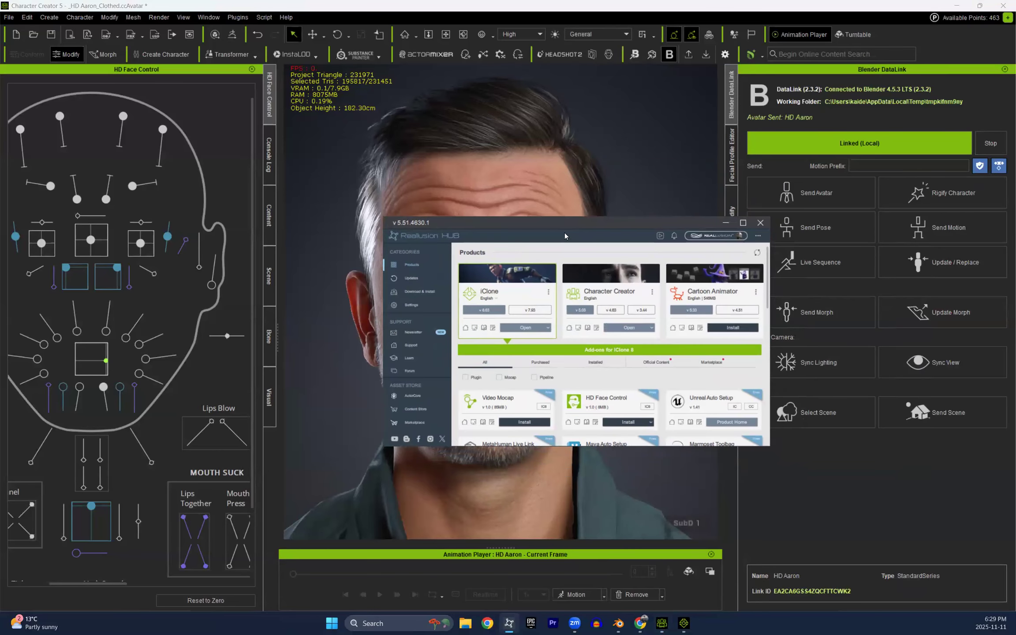
Review the add-ons in the maximized Reallusion Hub, check for product updates, and close the Hub
{"action": "double_click", "coordinate": [606, 227]}
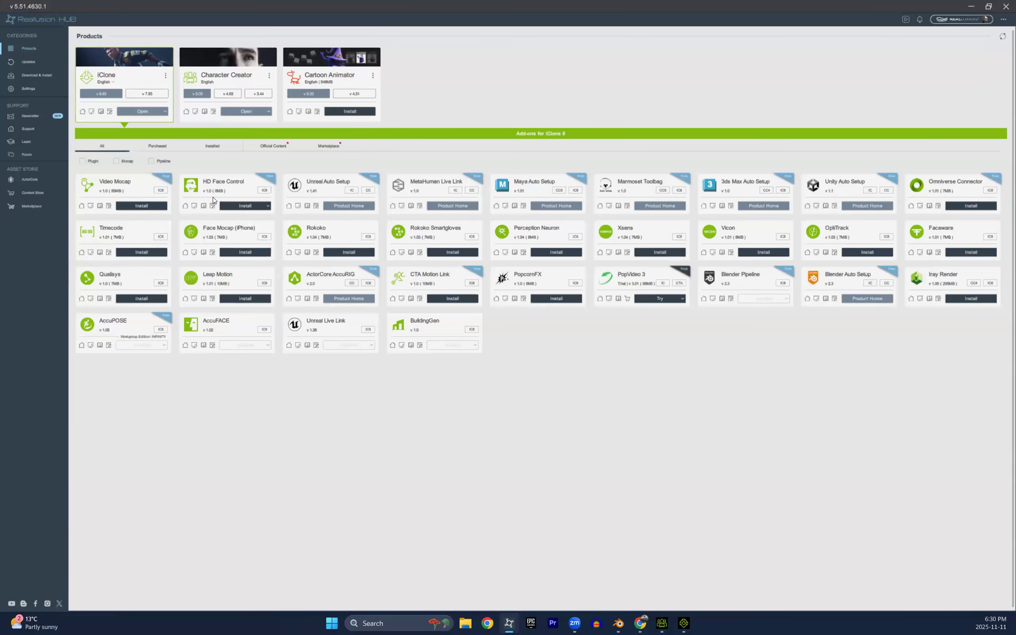
{"action": "left_click", "coordinate": [32, 65]}
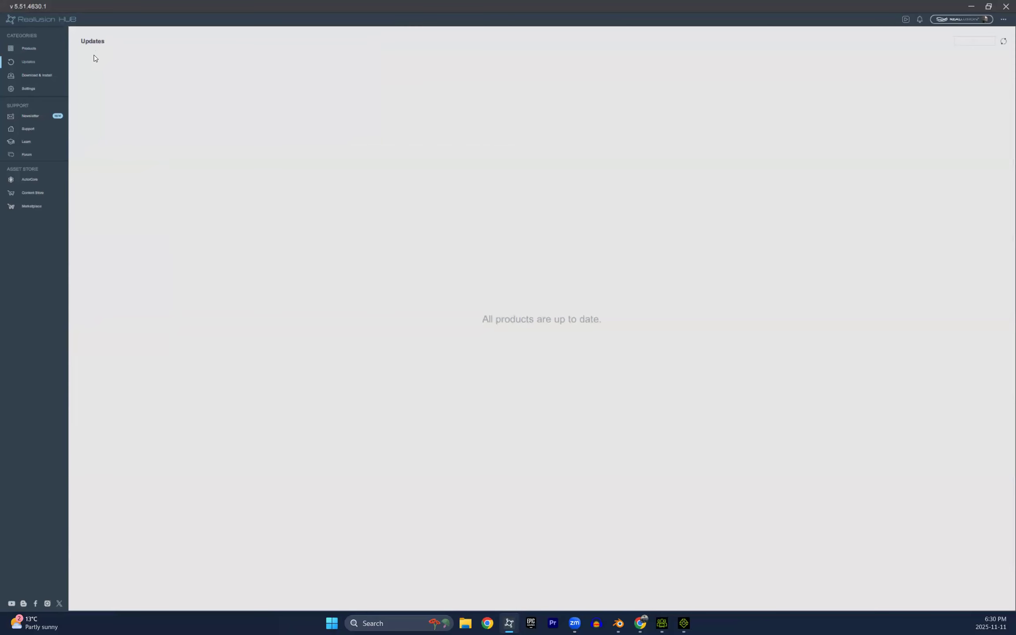
{"action": "left_click", "coordinate": [29, 48]}
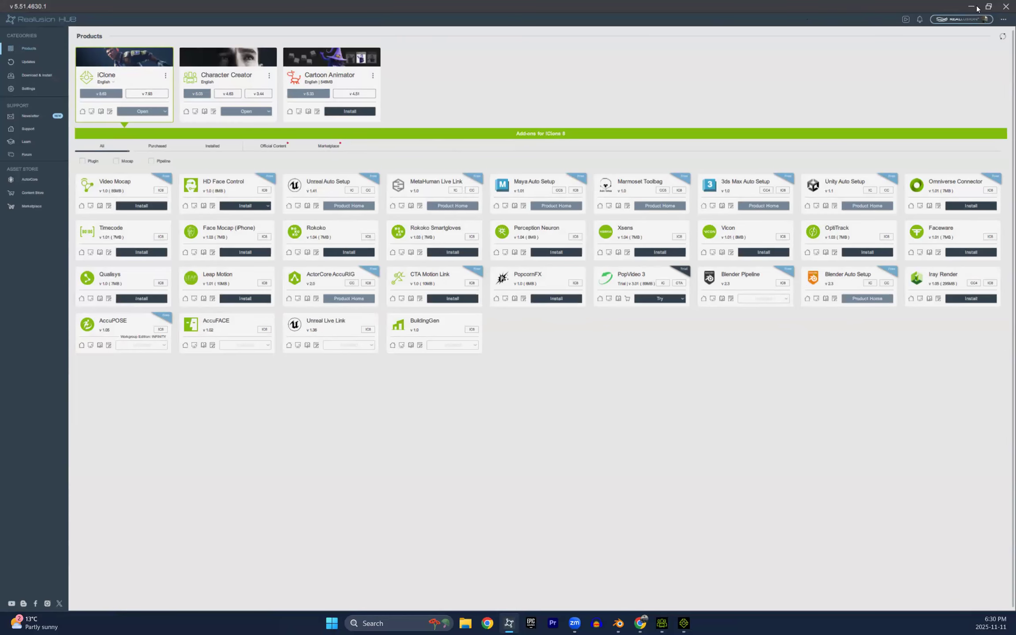
{"action": "left_click", "coordinate": [1005, 6]}
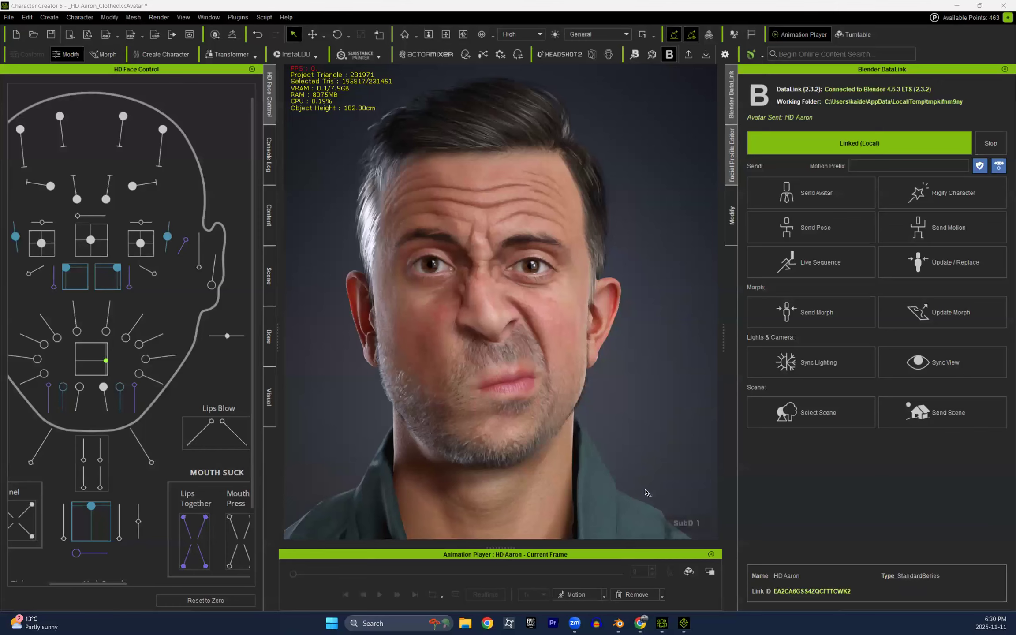
Switch back to Blender and put the HD Aaron_Rigify rig into Pose Mode with the face controls in view
{"action": "left_click", "coordinate": [619, 623]}
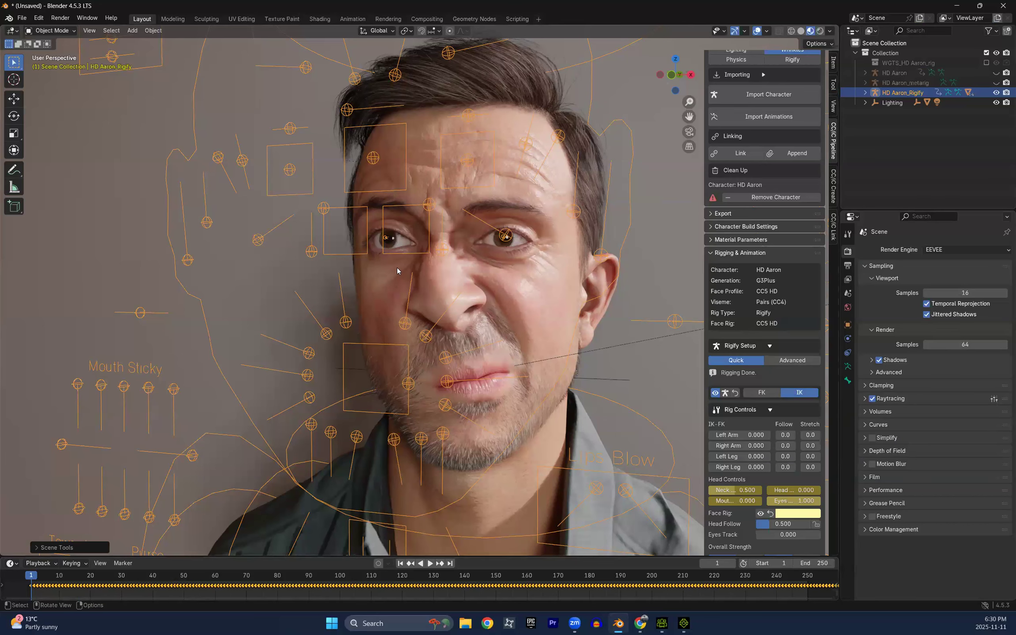
{"action": "middle_click_drag", "start_coordinate": [409, 273], "coordinate": [69, 49]}
{"action": "left_click", "coordinate": [66, 30]}
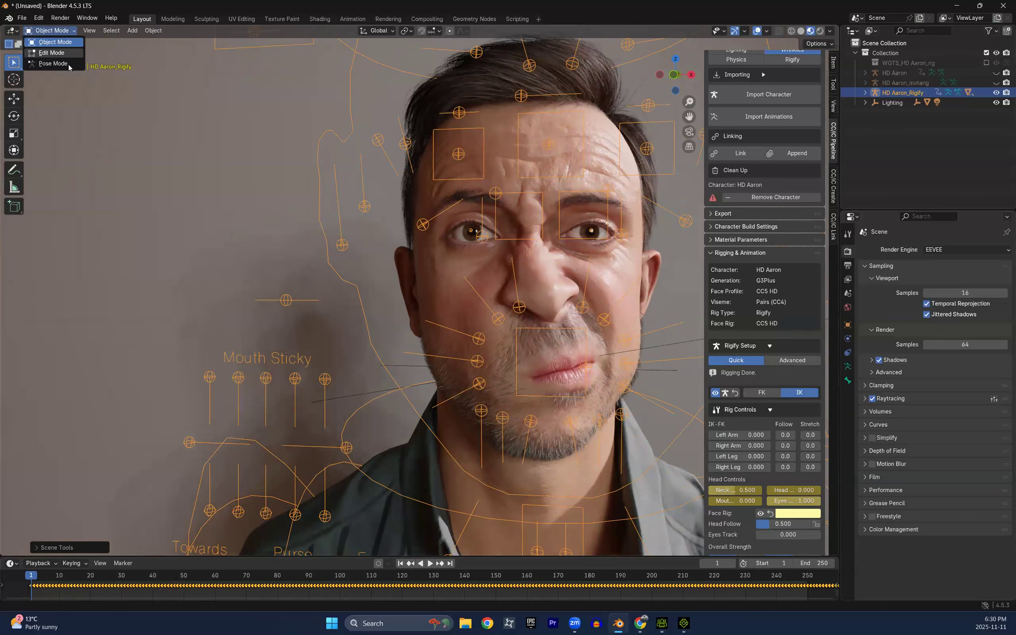
{"action": "left_click", "coordinate": [53, 63]}
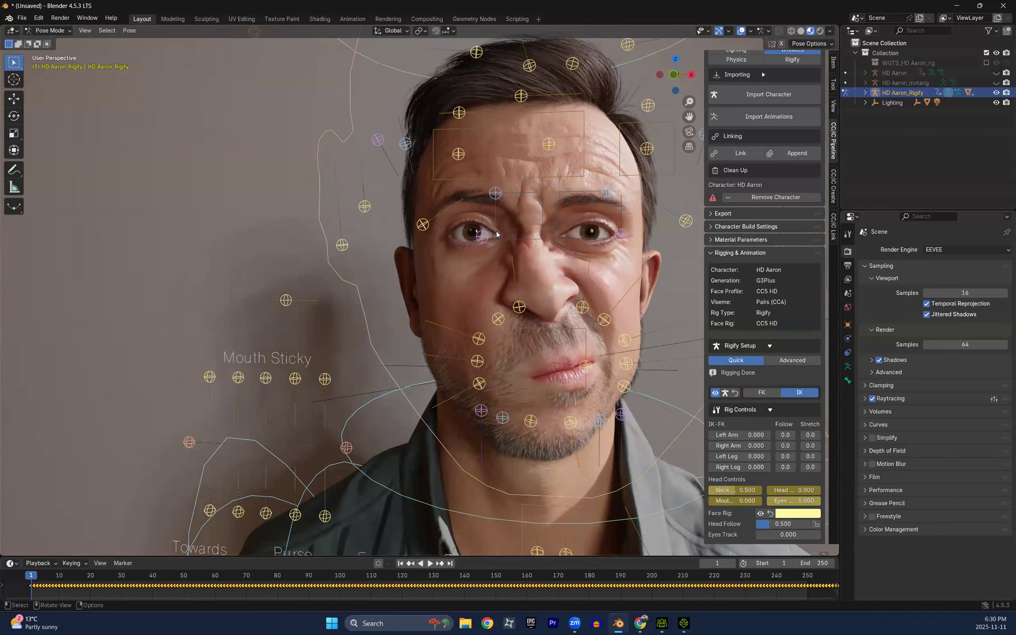
Select both nose controls of the face rig and move them toward the middle of the face
{"action": "left_click", "coordinate": [608, 193]}
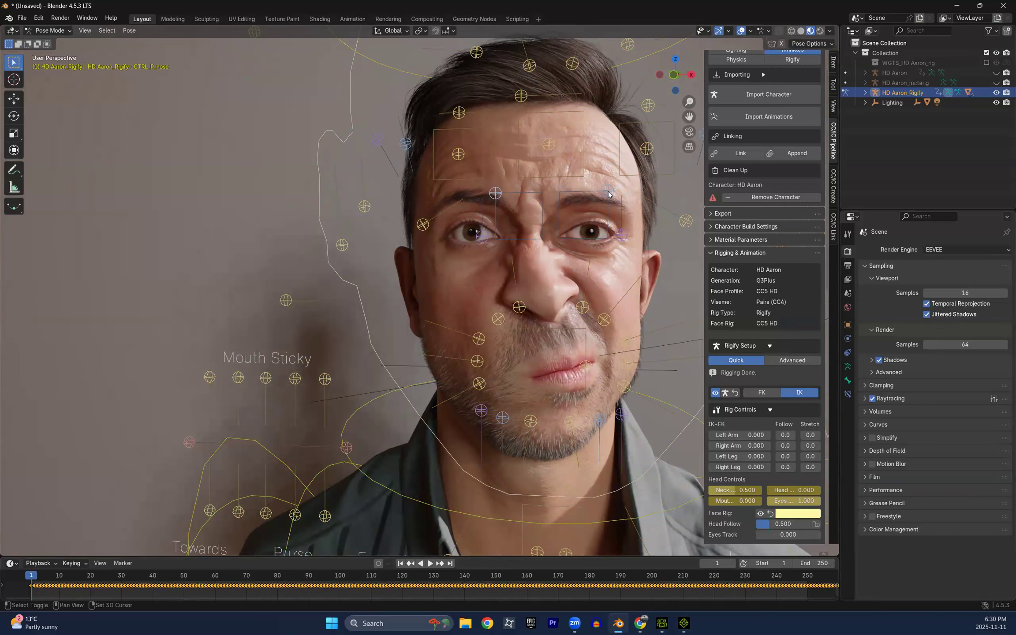
{"action": "left_click", "coordinate": [607, 194]}
{"action": "key", "text": "g"}
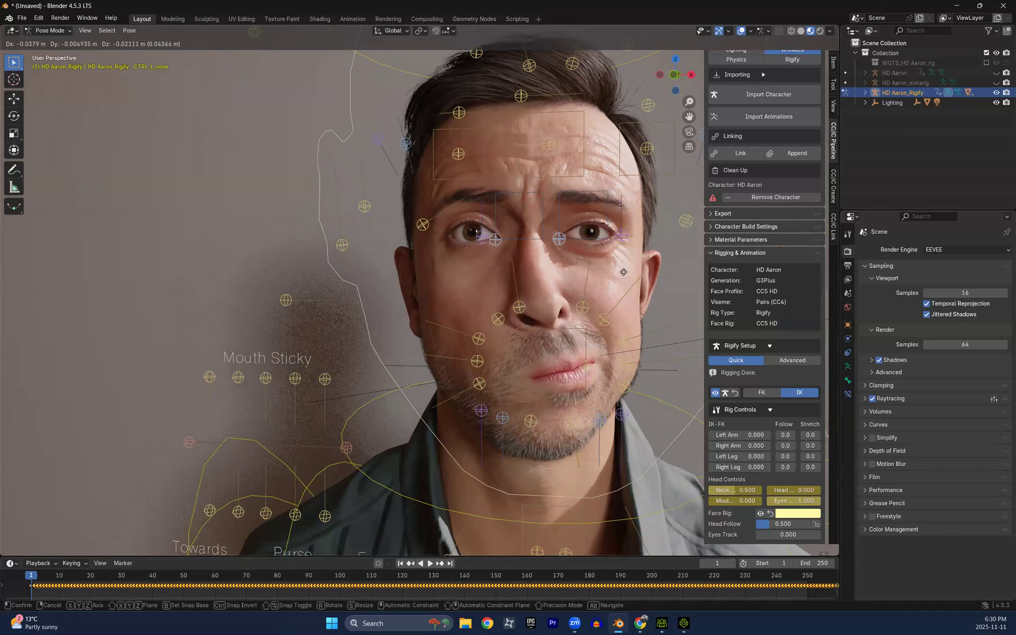
{"action": "left_click_drag", "start_coordinate": [556, 201], "coordinate": [555, 304]}
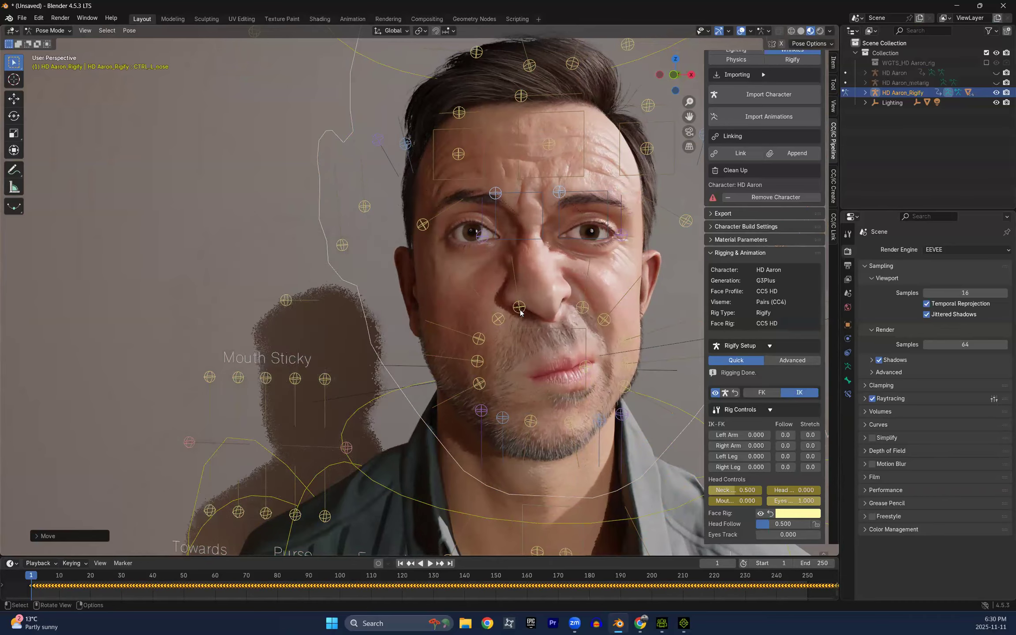
Raise both upper-lip controls beside the nose so the mouth bares its upper teeth
{"action": "left_click", "coordinate": [582, 309], "text": "shift"}
{"action": "left_click", "coordinate": [583, 309], "text": "shift"}
{"action": "key", "text": "g"}
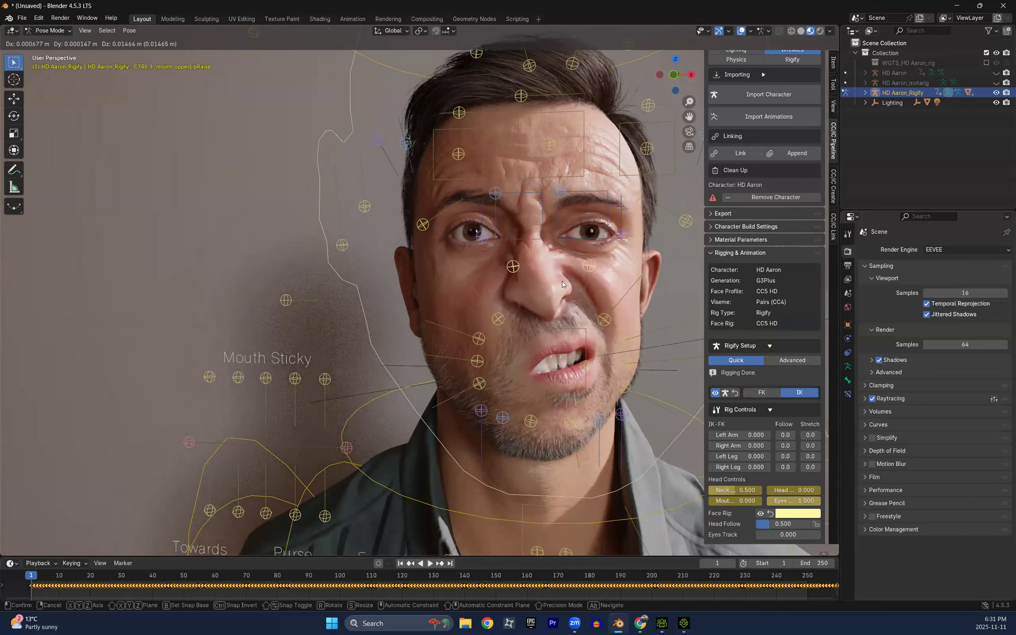
{"action": "left_click", "coordinate": [562, 281]}
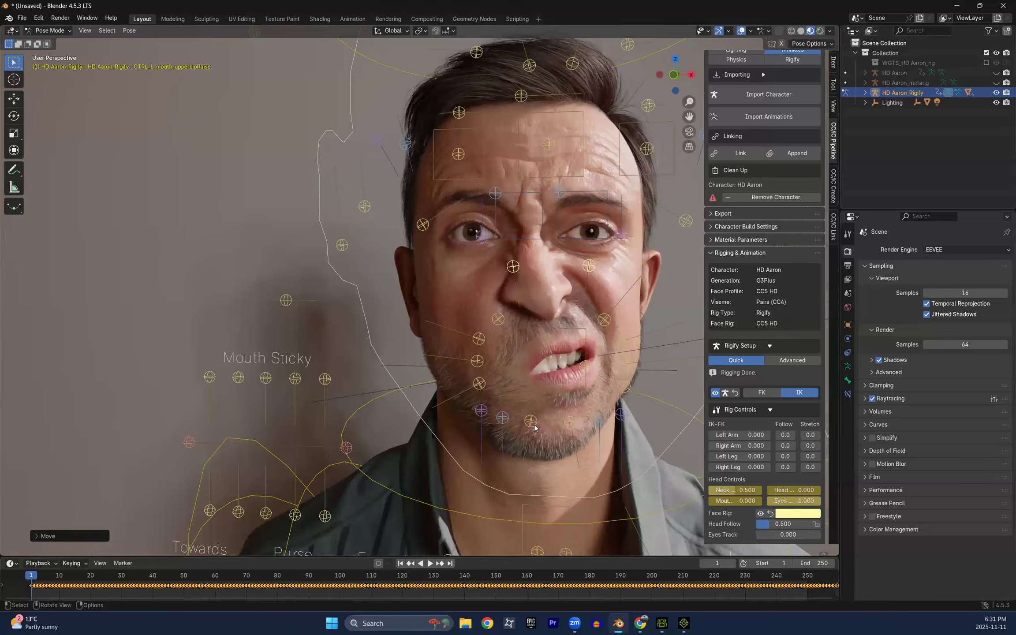
Raise the two chin-raise controls above the Jaw label to push the chin and lips upward
{"action": "scroll", "coordinate": [569, 461], "scroll_direction": "down", "scroll_amount": 3}
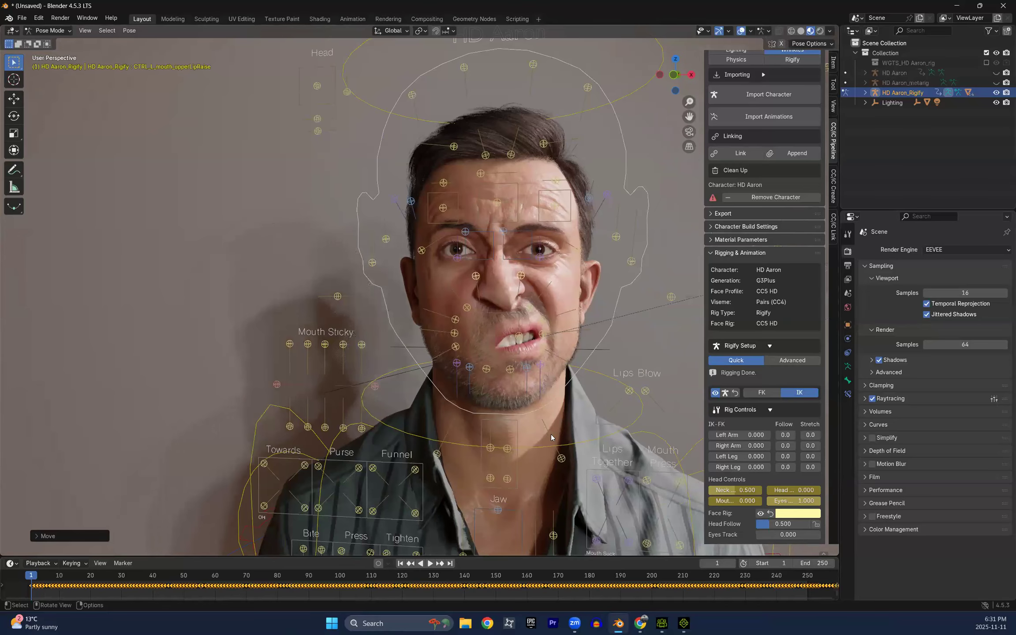
{"action": "left_click", "coordinate": [494, 479]}
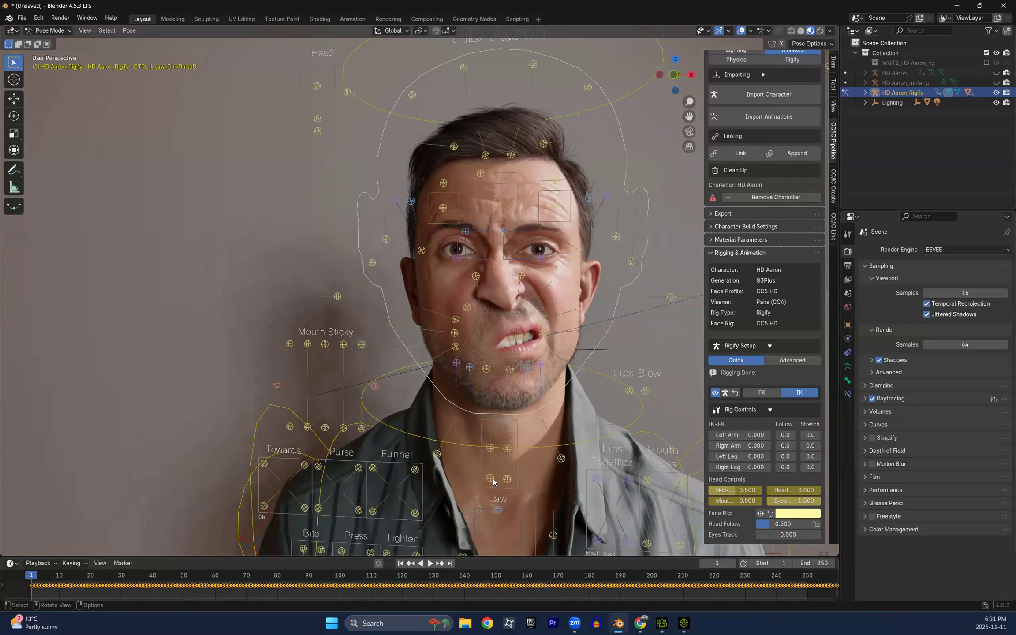
{"action": "left_click_drag", "start_coordinate": [500, 480], "coordinate": [508, 408]}
{"action": "middle_click_drag", "start_coordinate": [606, 385], "coordinate": [589, 336]}
{"action": "middle_click_drag", "start_coordinate": [558, 386], "coordinate": [543, 392]}
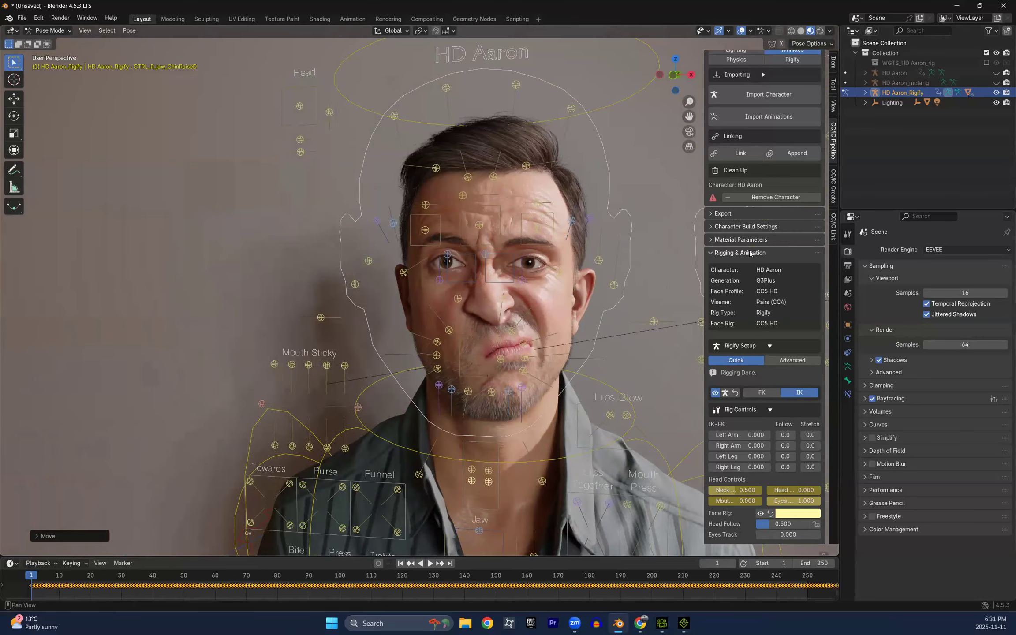
Review the rig control and retargeting settings, open the CC/IC Link settings, and scrub through the timeline
{"action": "scroll", "coordinate": [789, 317], "scroll_direction": "down", "scroll_amount": 10}
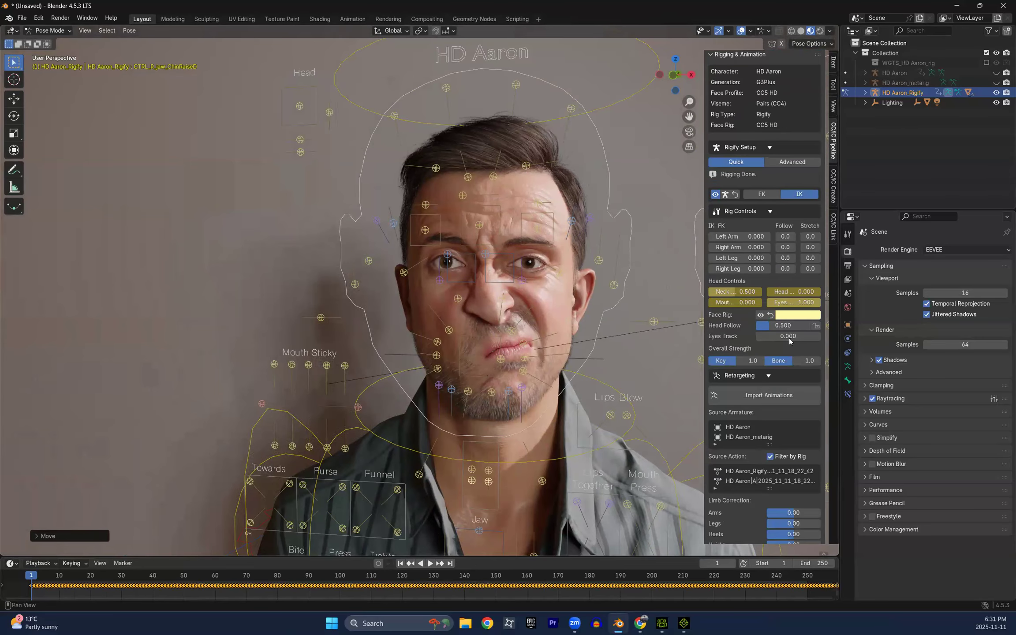
{"action": "left_click", "coordinate": [833, 227]}
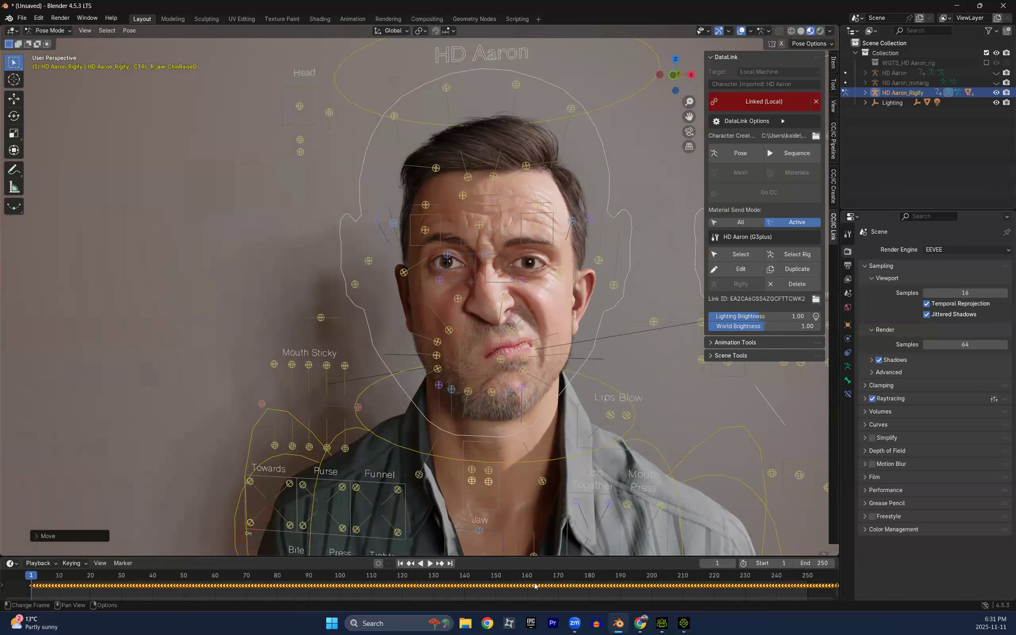
{"action": "left_click", "coordinate": [461, 582]}
{"action": "key", "text": "space"}
{"action": "left_click_drag", "start_coordinate": [469, 577], "coordinate": [802, 566]}
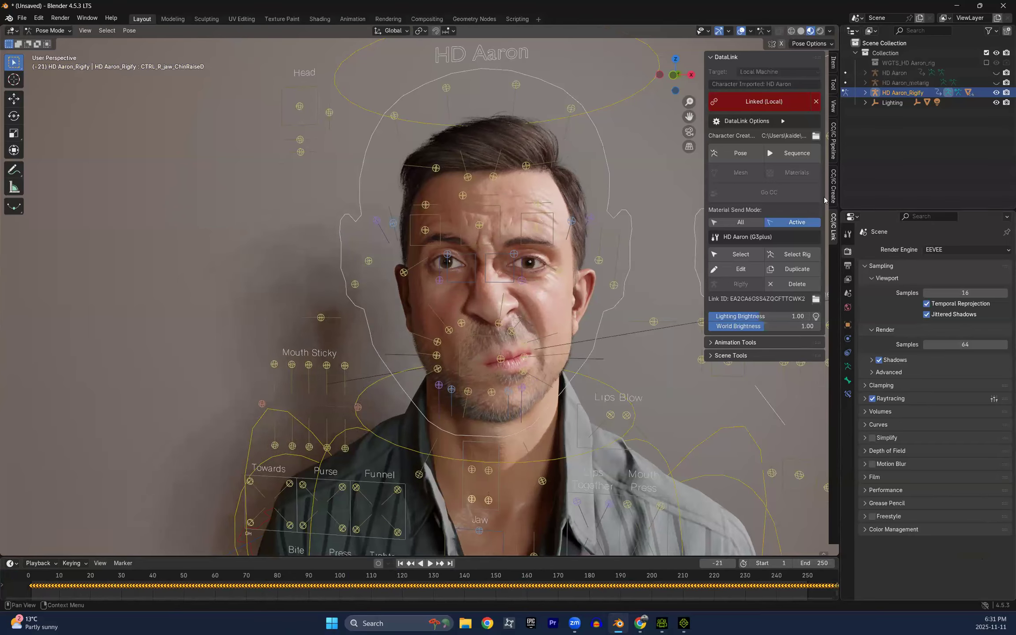
Send the current pose through DataLink, check the avatar in Character Creator, and return to Blender
{"action": "left_click", "coordinate": [742, 154]}
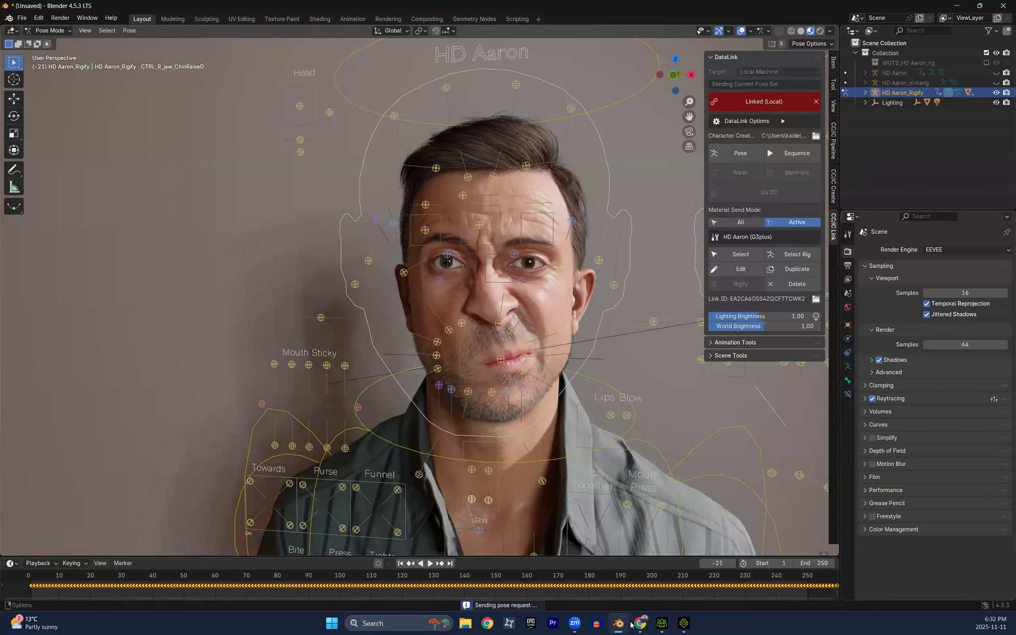
{"action": "left_click", "coordinate": [661, 623]}
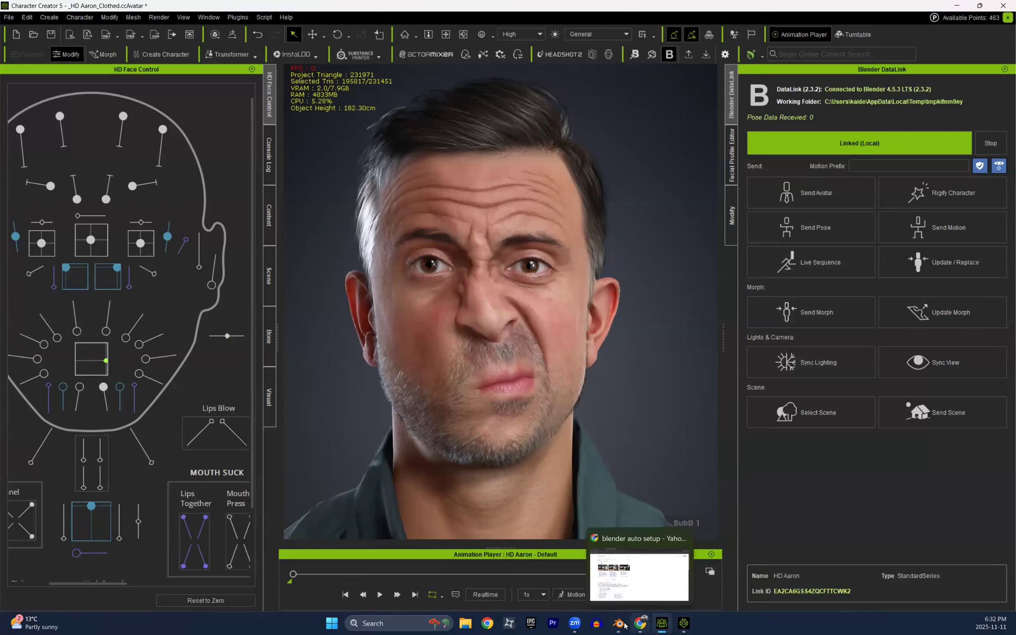
{"action": "left_click", "coordinate": [633, 532]}
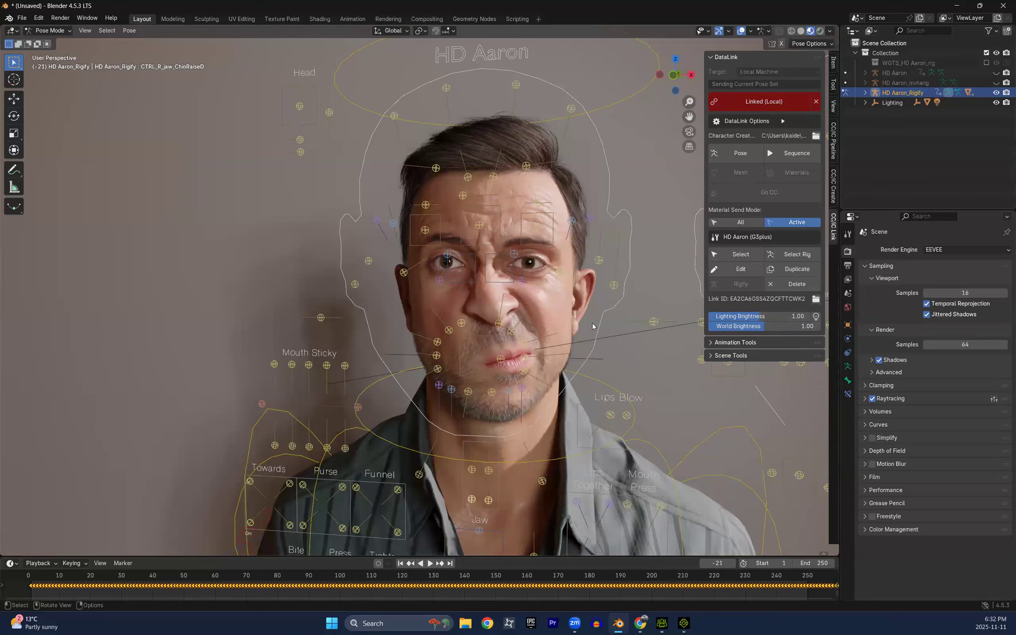
Expand Animation Tools and Scene Tools in the CC/IC Link settings, enlarge the motion set list, and apply the Aqua scene lighting
{"action": "left_click", "coordinate": [734, 342]}
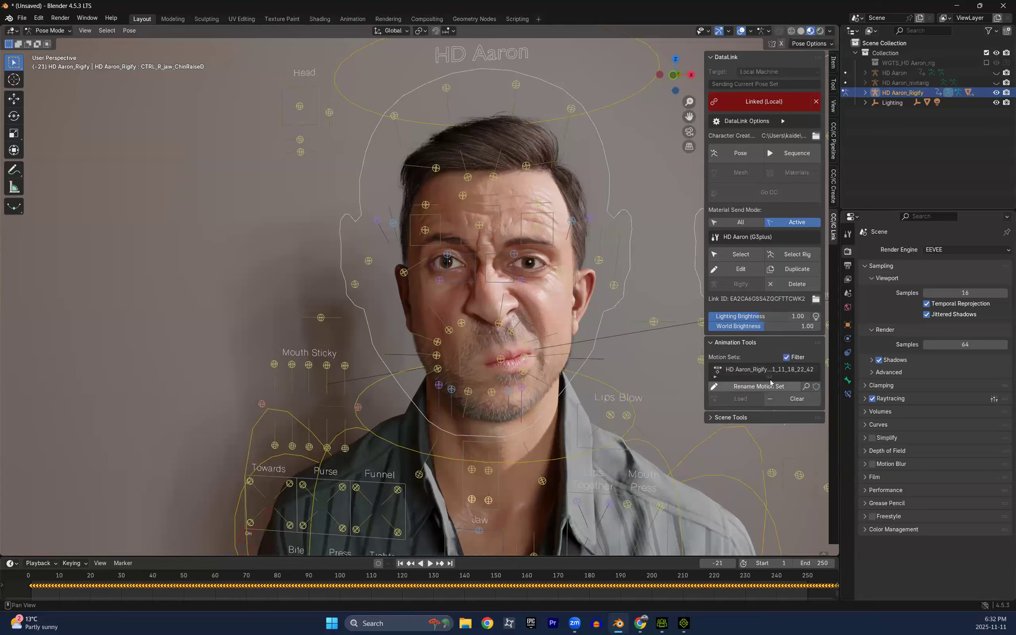
{"action": "left_click_drag", "start_coordinate": [768, 412], "coordinate": [765, 421]}
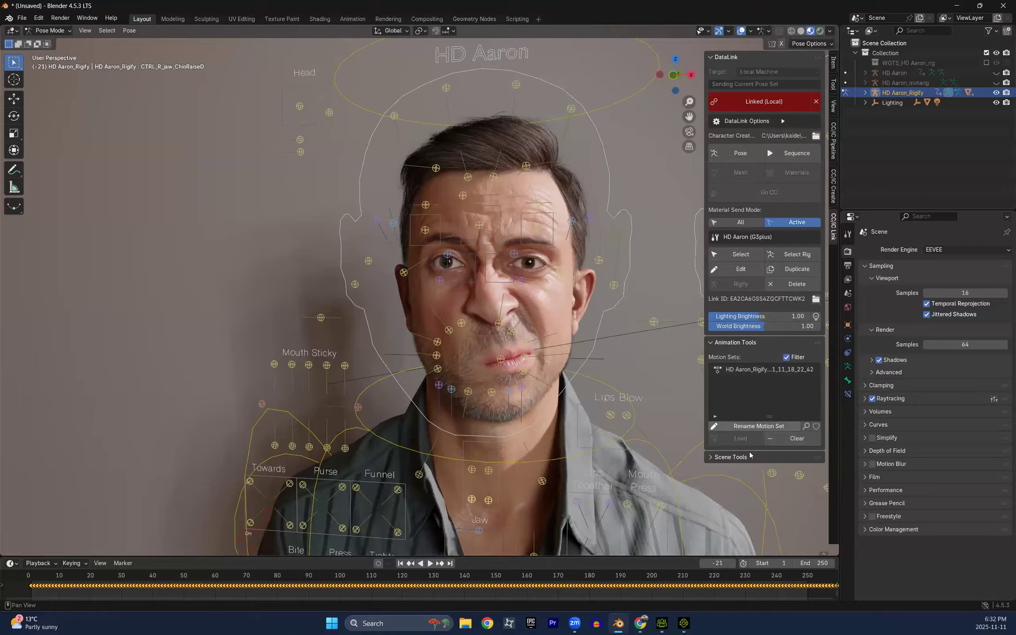
{"action": "left_click", "coordinate": [739, 458]}
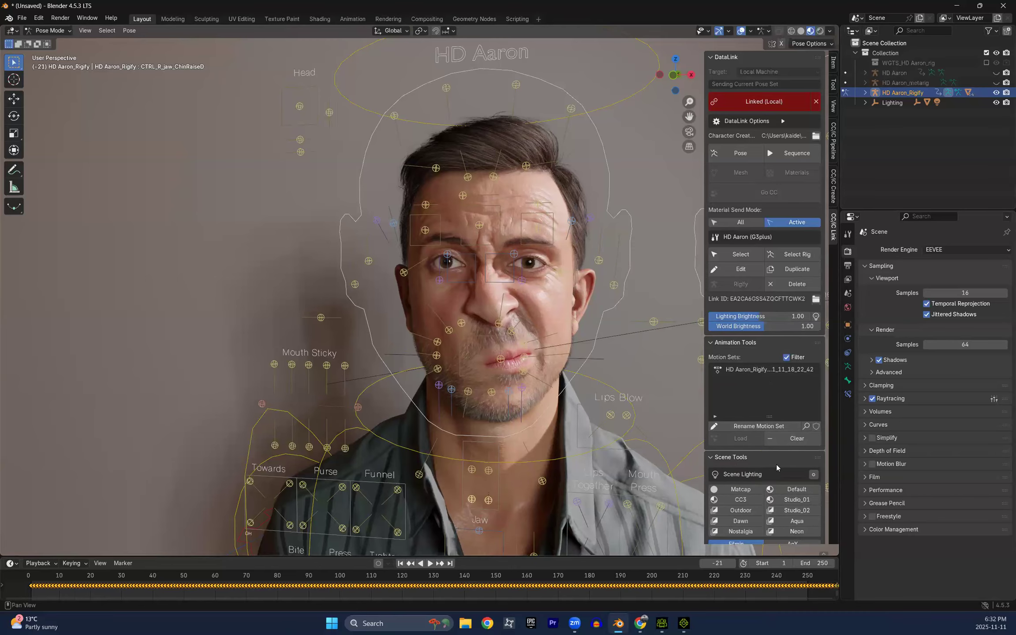
{"action": "scroll", "coordinate": [776, 464], "scroll_direction": "down", "scroll_amount": 6}
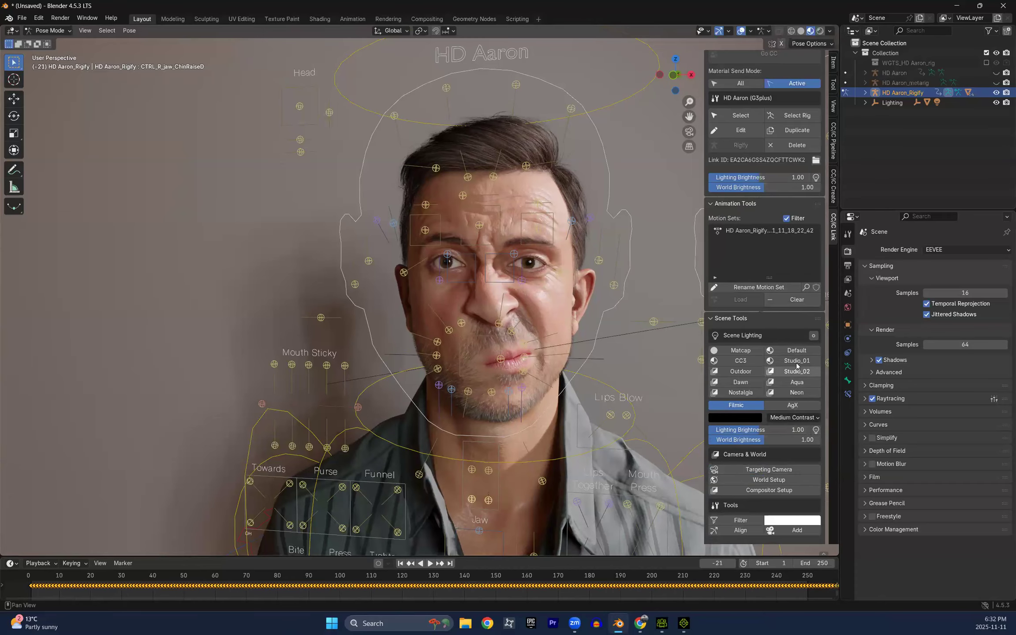
{"action": "left_click", "coordinate": [778, 380]}
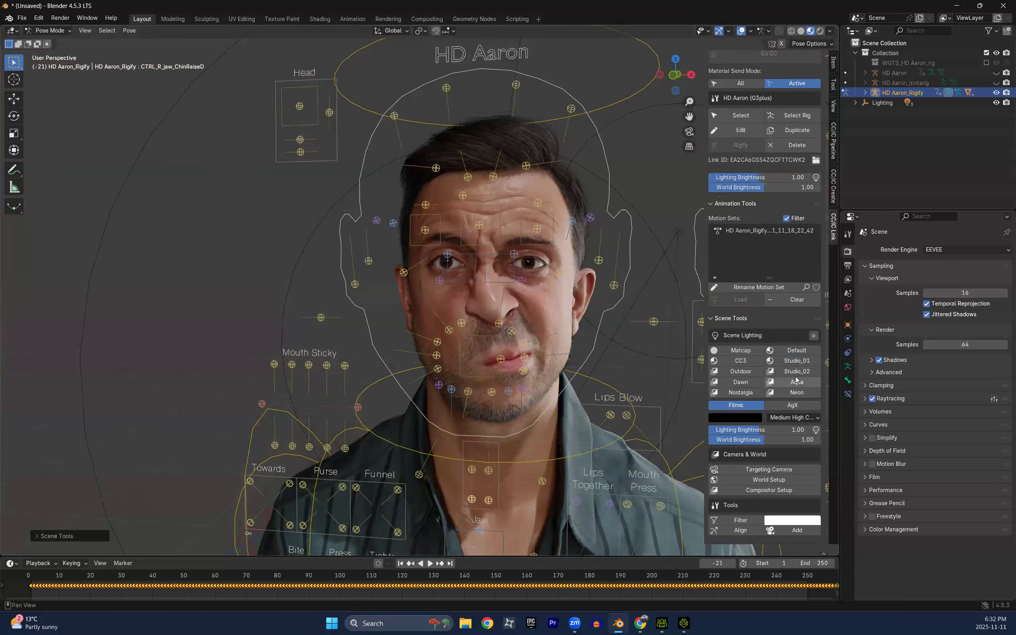
Review the CC/IC Create tools and close Blender without saving the file
{"action": "left_click", "coordinate": [830, 193]}
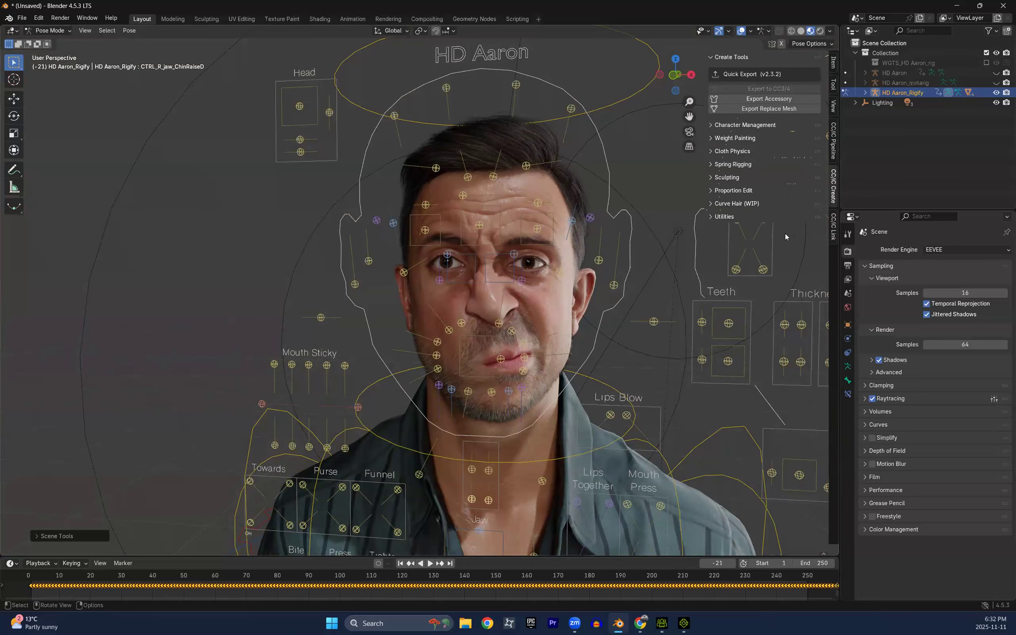
{"action": "scroll", "coordinate": [782, 236], "scroll_direction": "down", "scroll_amount": 5}
{"action": "scroll", "coordinate": [749, 264], "scroll_direction": "up", "scroll_amount": 5}
{"action": "left_click", "coordinate": [1002, 6]}
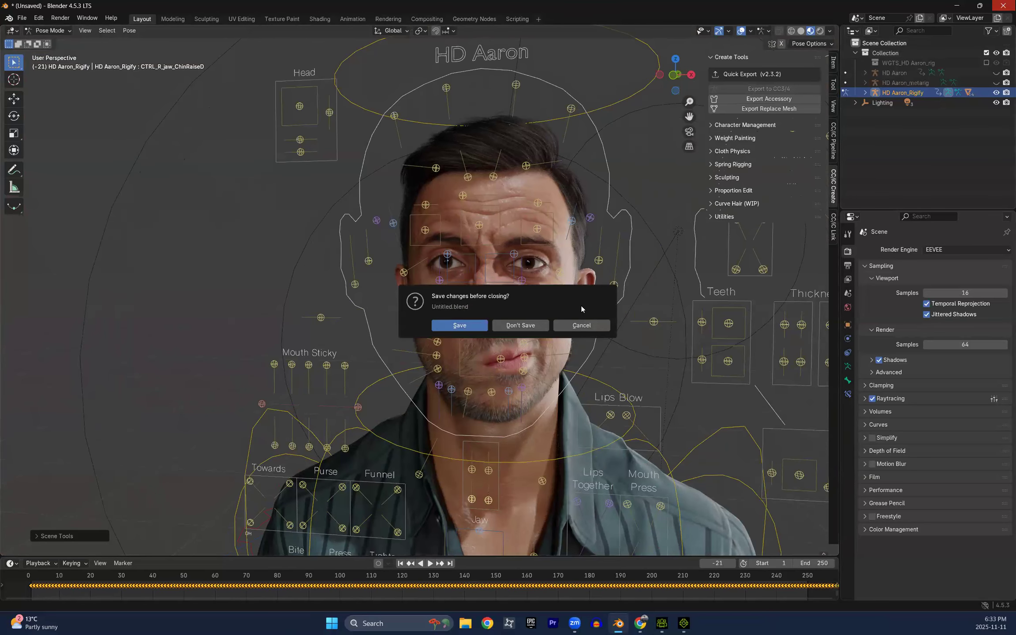
{"action": "left_click", "coordinate": [531, 326]}
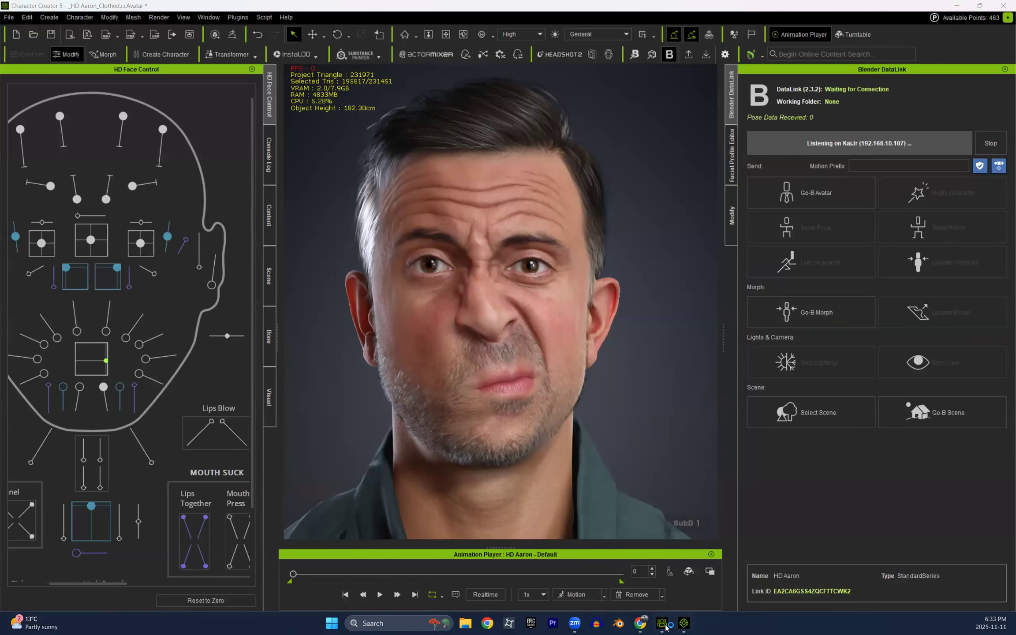
Close Character Creator and dismiss its save prompt for the HD Aaron avatar
{"action": "left_click", "coordinate": [684, 624]}
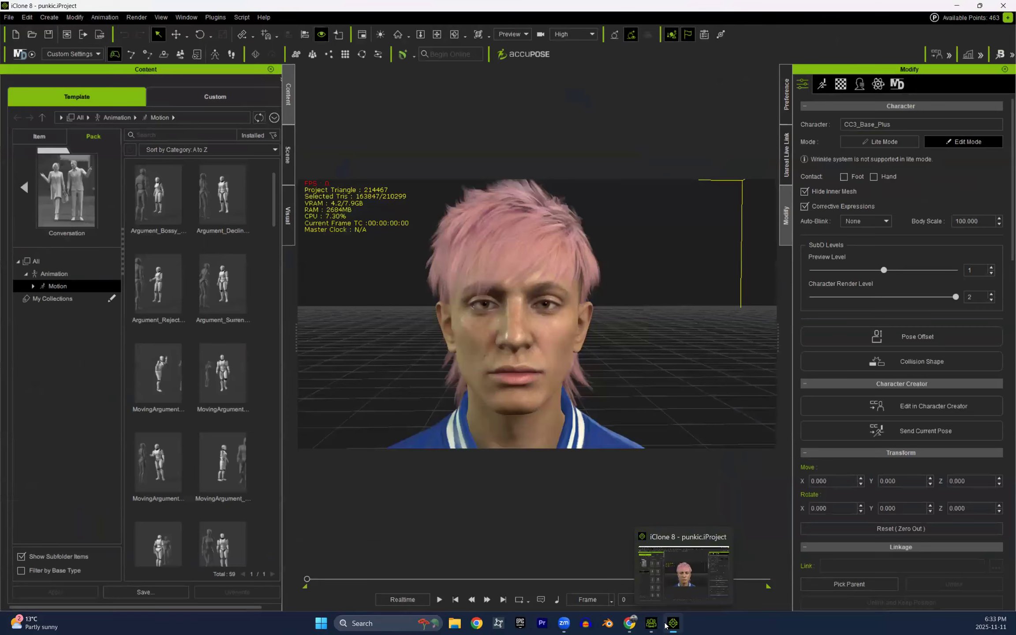
{"action": "left_click", "coordinate": [672, 624]}
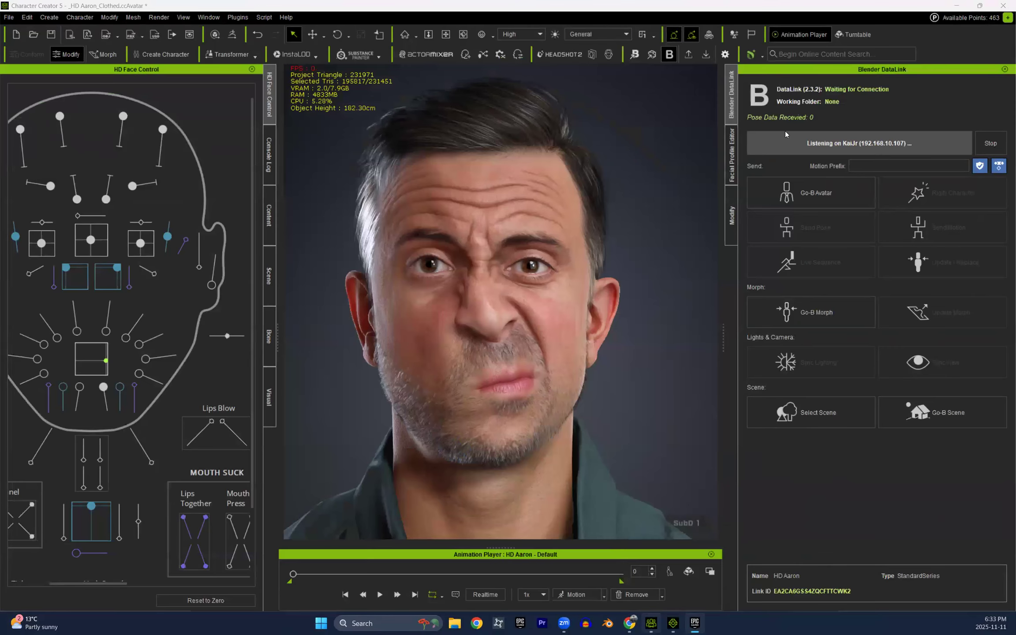
{"action": "left_click", "coordinate": [1003, 6]}
{"action": "left_click", "coordinate": [536, 335]}
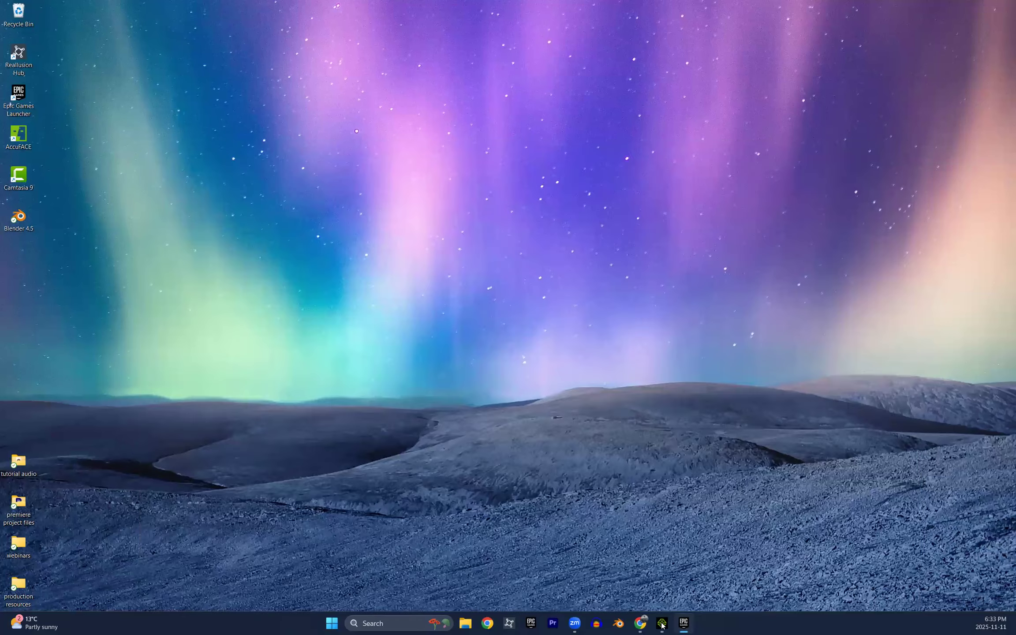
Switch to the Epic Games Launcher and open the HD_Face_Demo project from the Unreal Engine library
{"action": "left_click", "coordinate": [661, 624]}
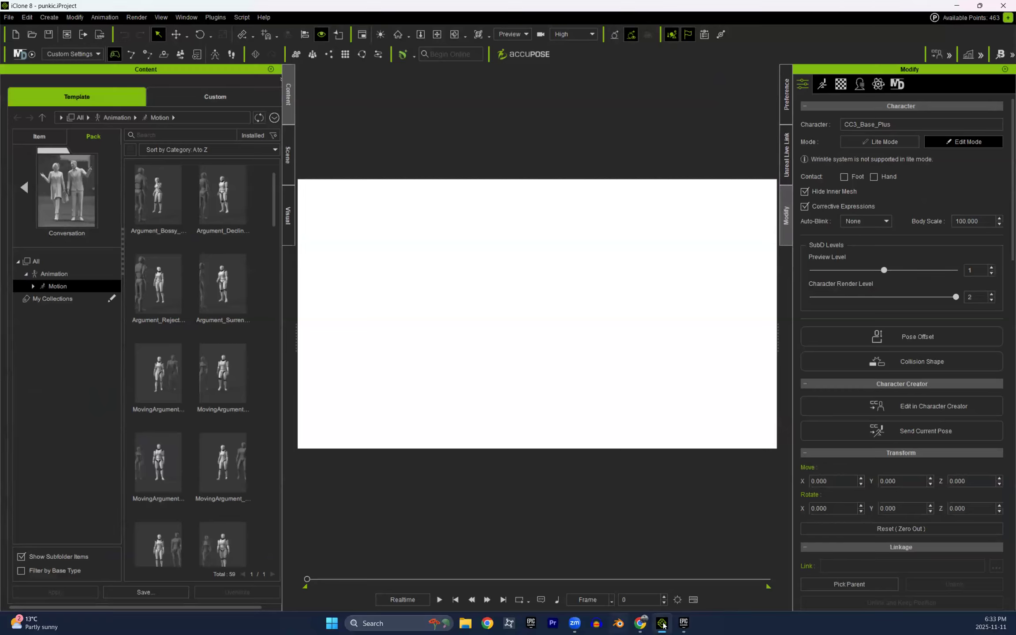
{"action": "mouse_move", "coordinate": [681, 625]}
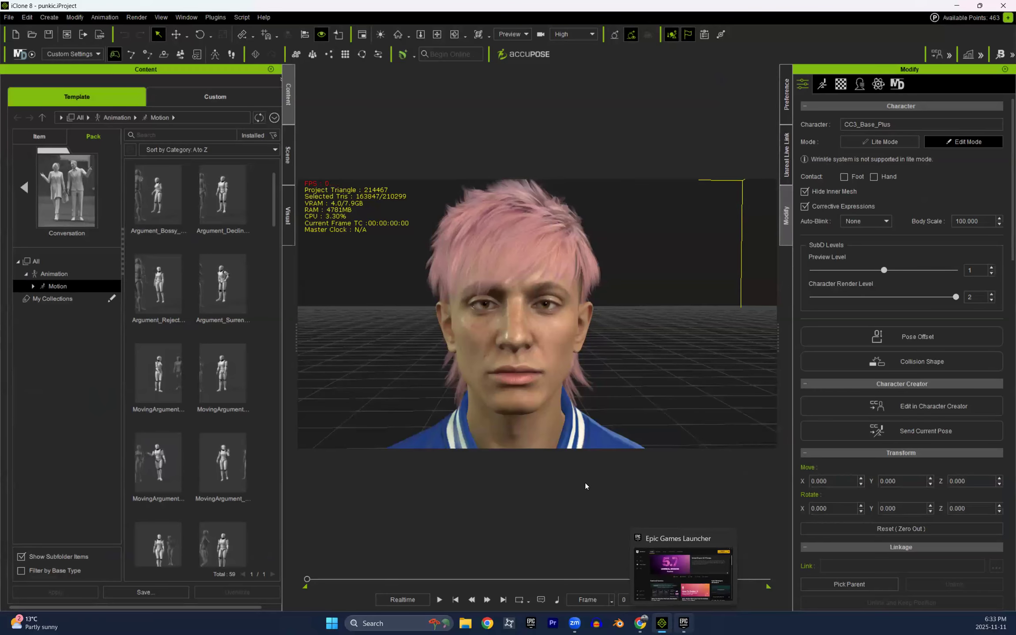
{"action": "left_click", "coordinate": [683, 623]}
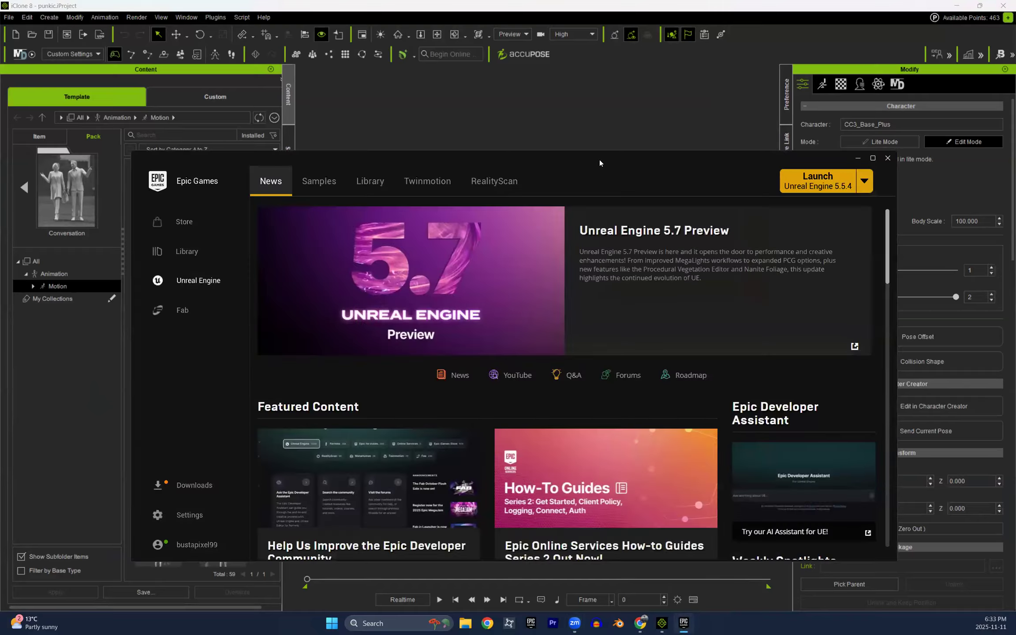
{"action": "double_click", "coordinate": [599, 160]}
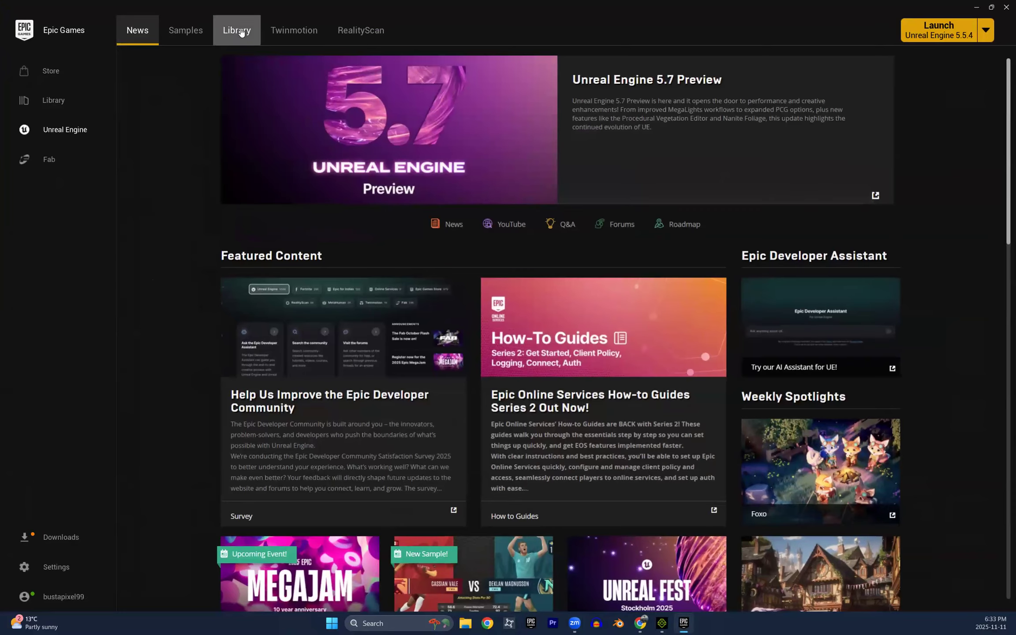
{"action": "left_click", "coordinate": [241, 35]}
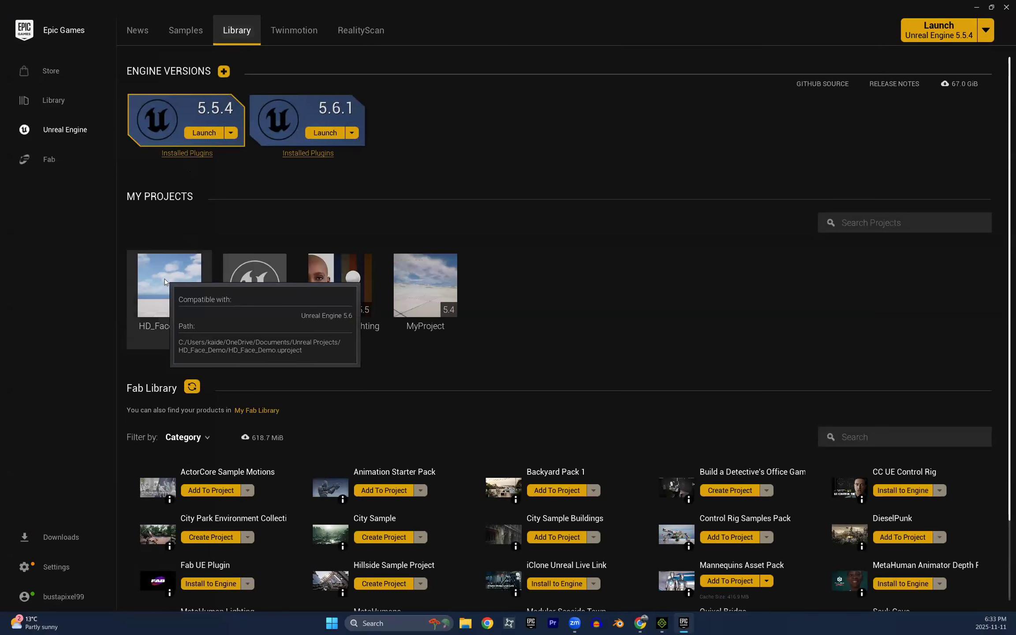
{"action": "double_click", "coordinate": [165, 280]}
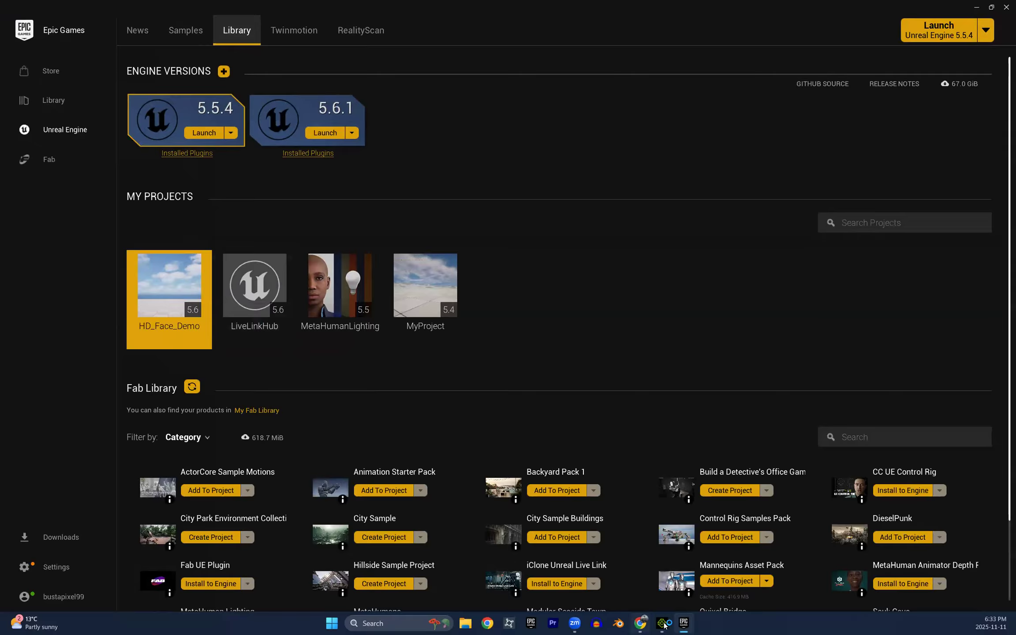
Switch to iClone and browse the Actor facial profiles in the CC5 Characters content pack
{"action": "mouse_move", "coordinate": [662, 623]}
{"action": "left_click", "coordinate": [666, 566]}
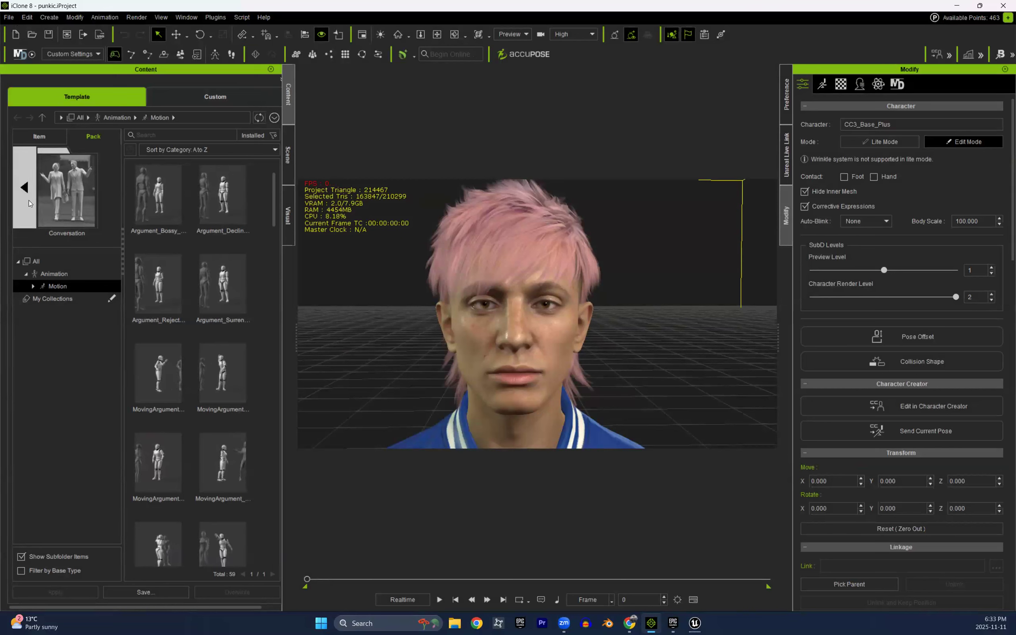
{"action": "left_click", "coordinate": [89, 184]}
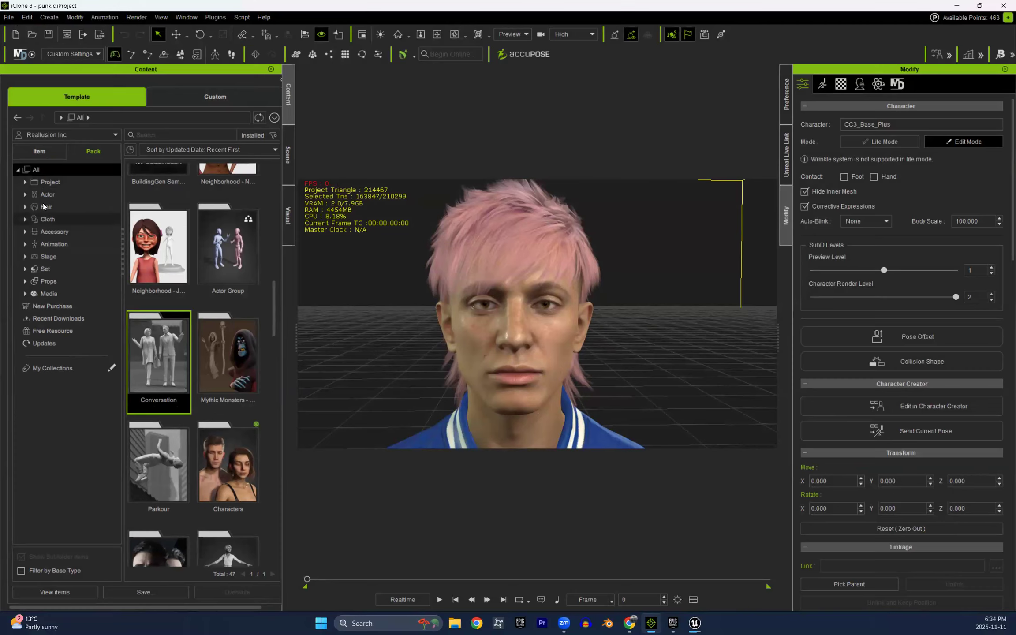
{"action": "left_click", "coordinate": [66, 257]}
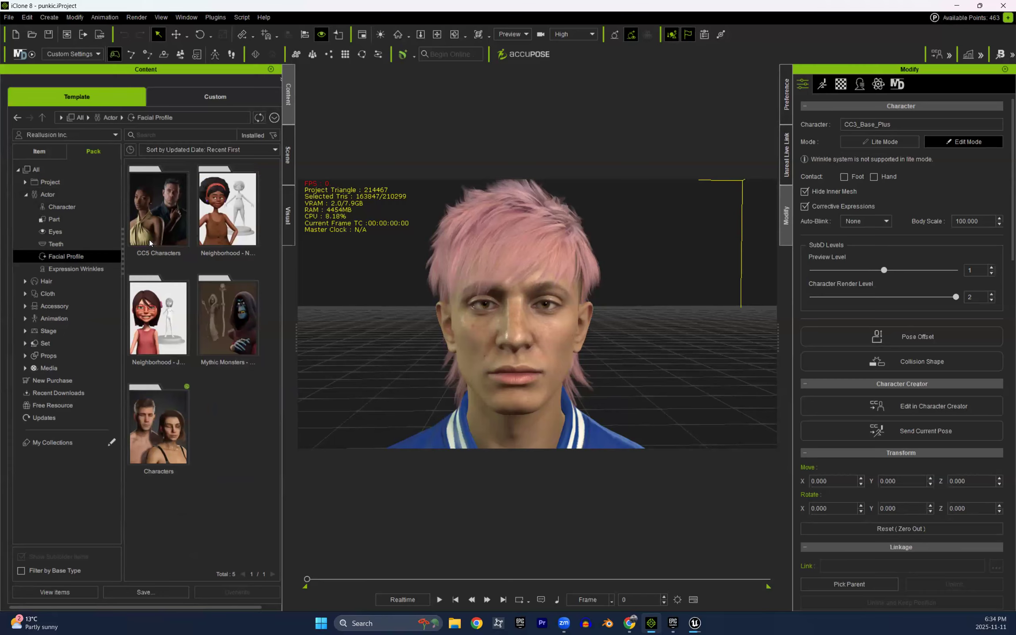
{"action": "left_click", "coordinate": [159, 230]}
{"action": "double_click", "coordinate": [159, 230]}
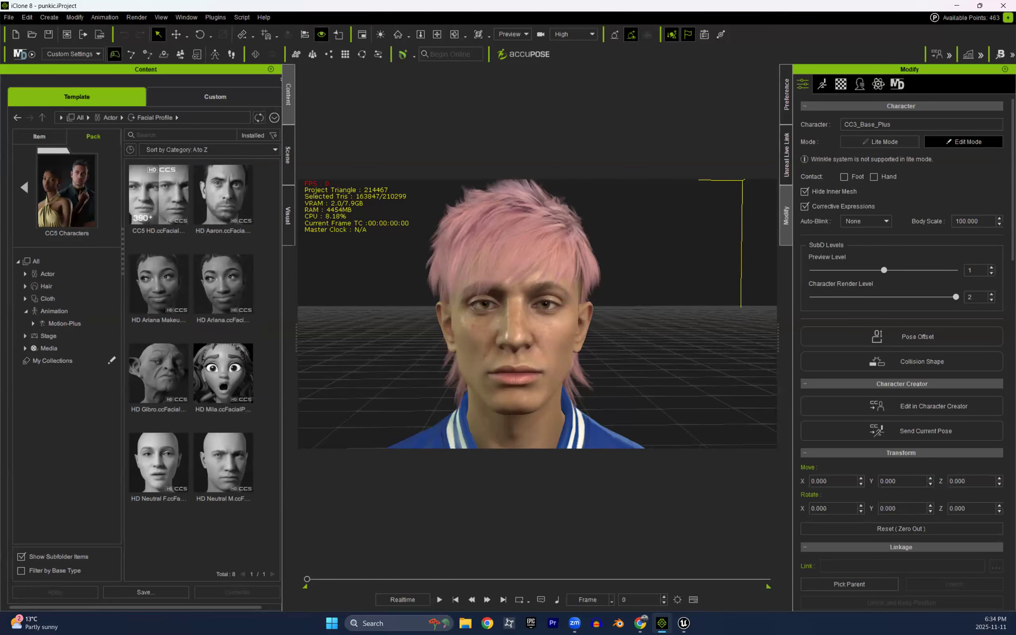
Check the Unreal project, return to iClone, and choose the Unreal (UE5 Skeleton) target preset for an FBX export
{"action": "key", "text": "alt+Tab"}
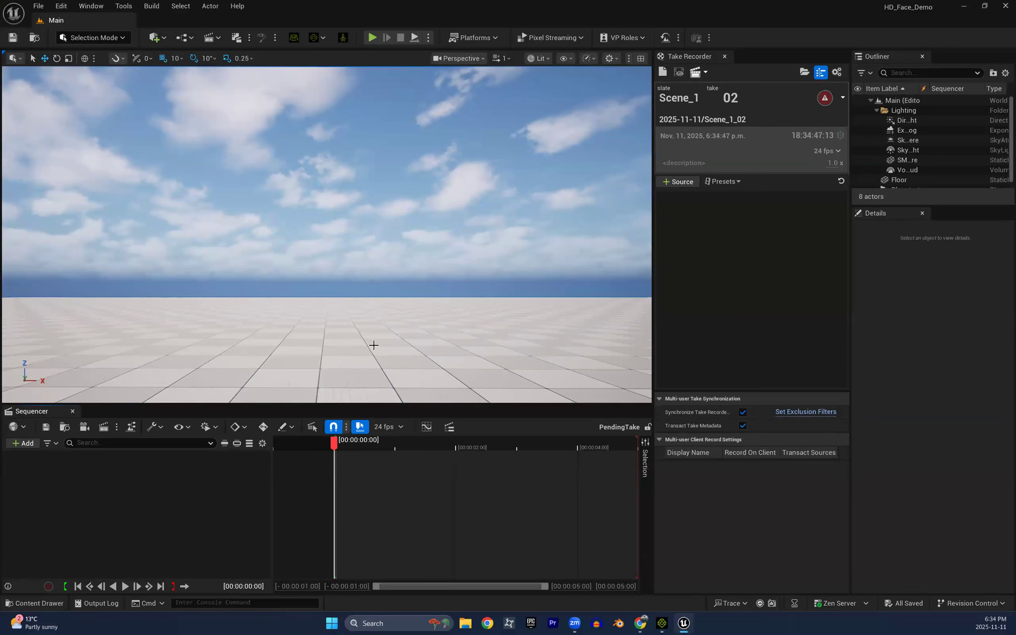
{"action": "left_click", "coordinate": [665, 622]}
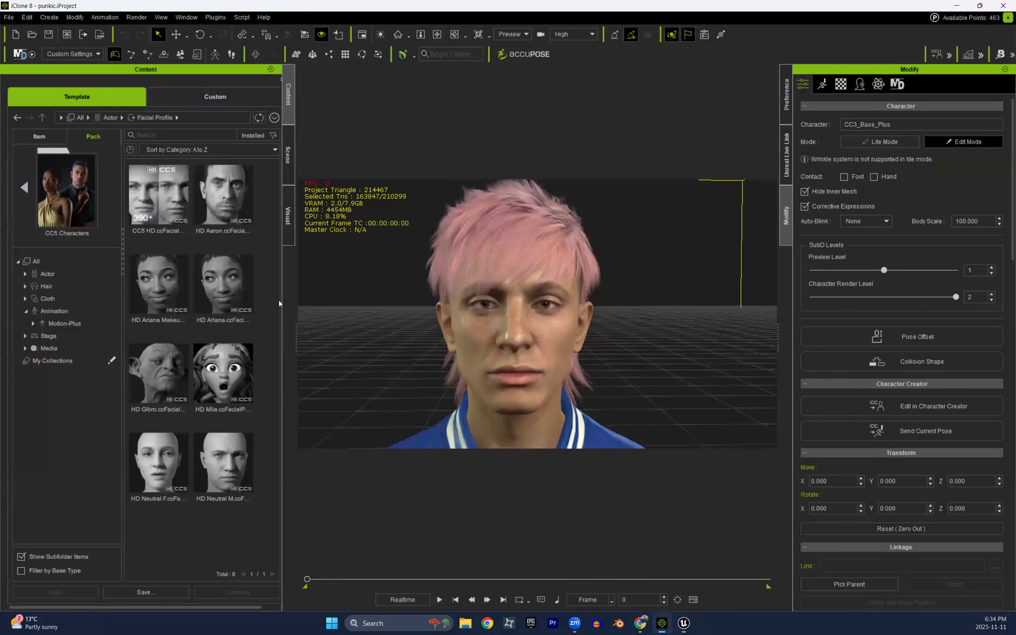
{"action": "left_click", "coordinate": [10, 18]}
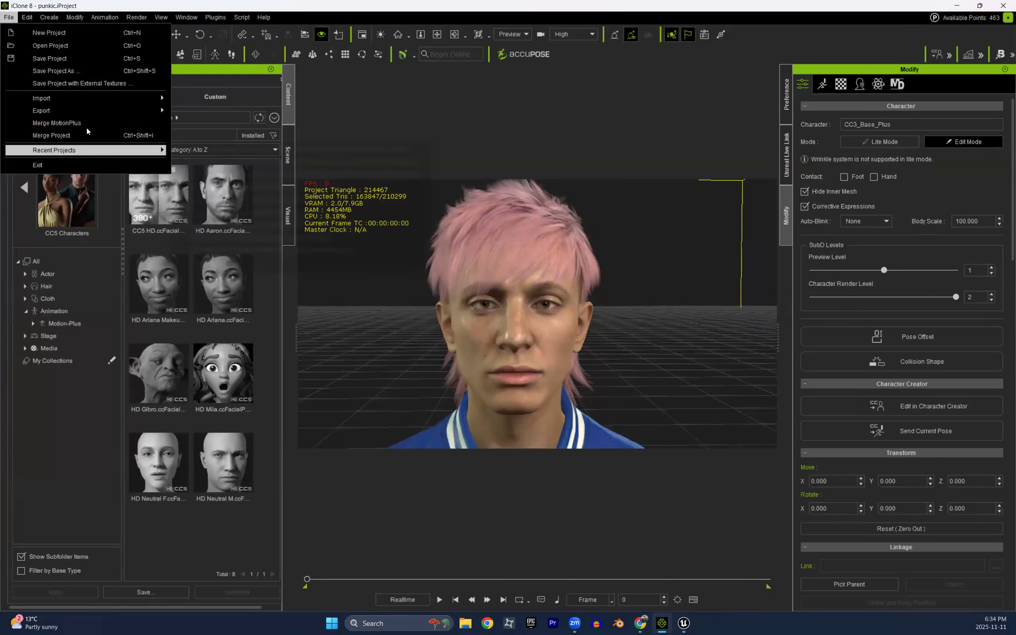
{"action": "mouse_move", "coordinate": [94, 115]}
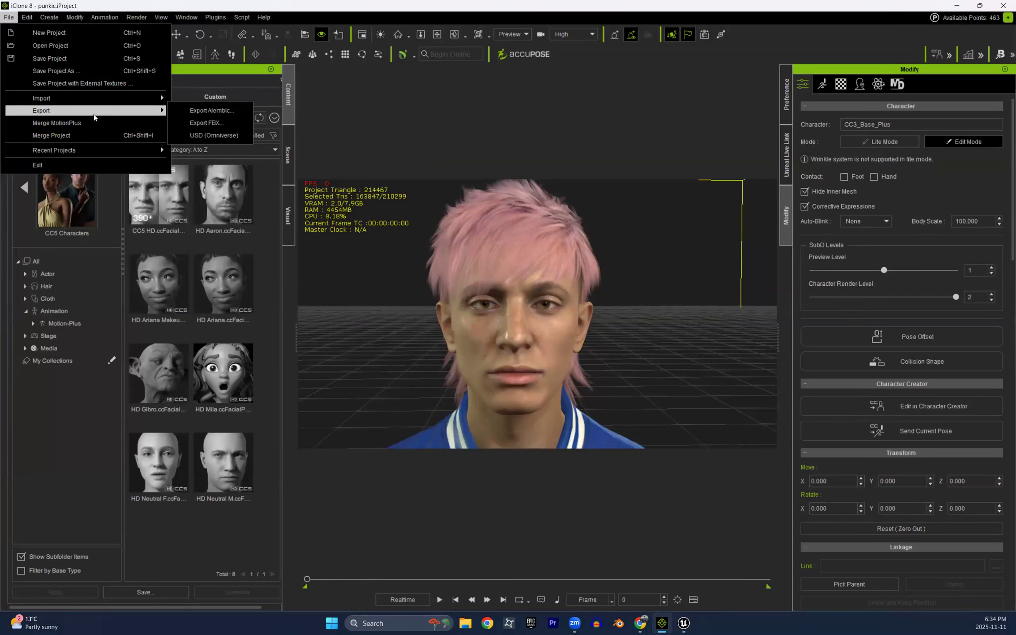
{"action": "left_click", "coordinate": [206, 123]}
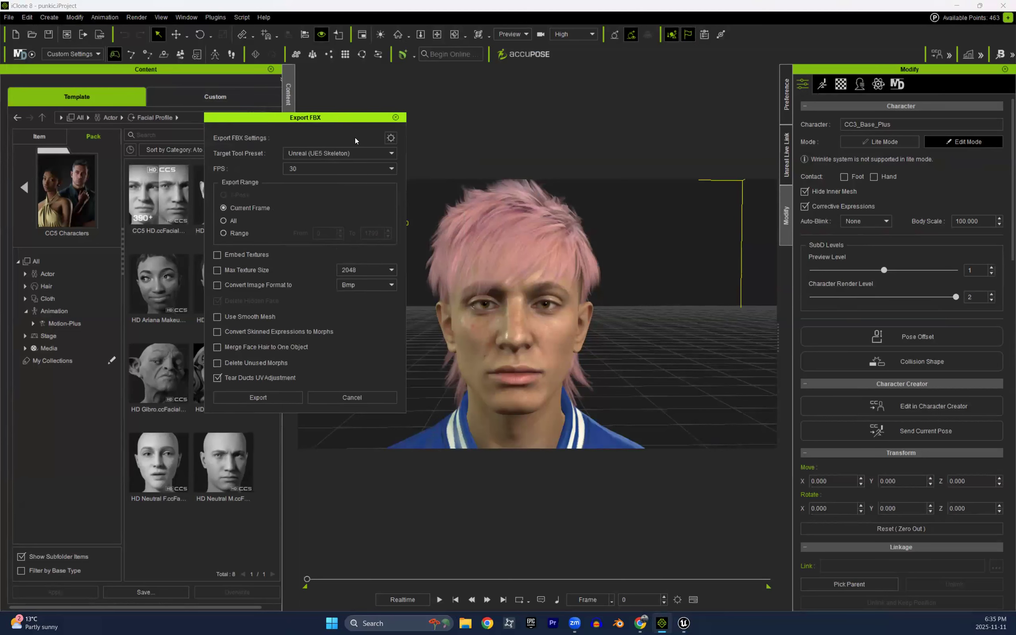
{"action": "left_click", "coordinate": [348, 154]}
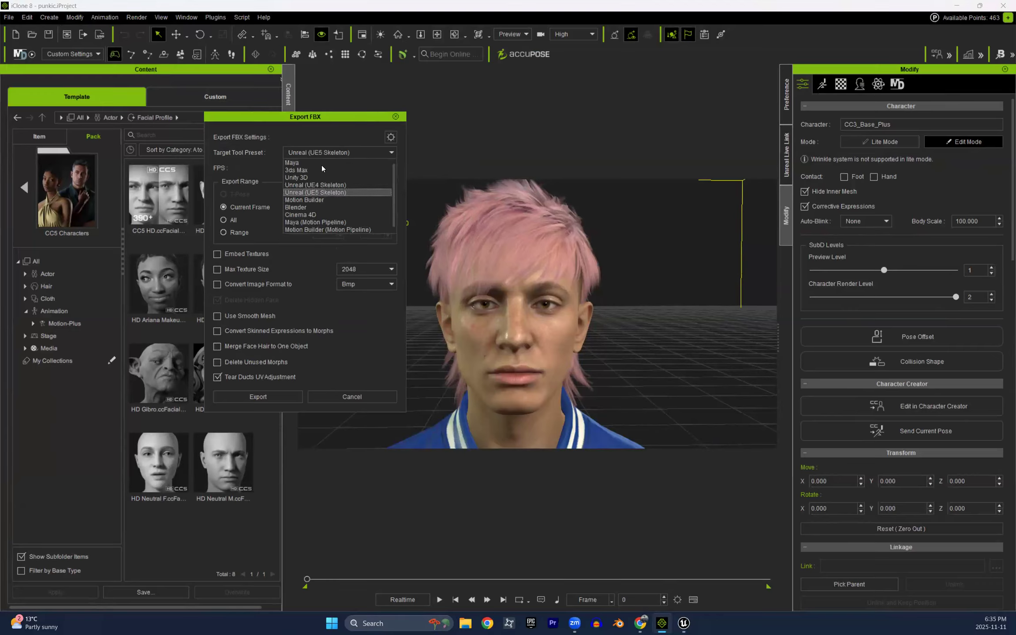
{"action": "left_click", "coordinate": [322, 192]}
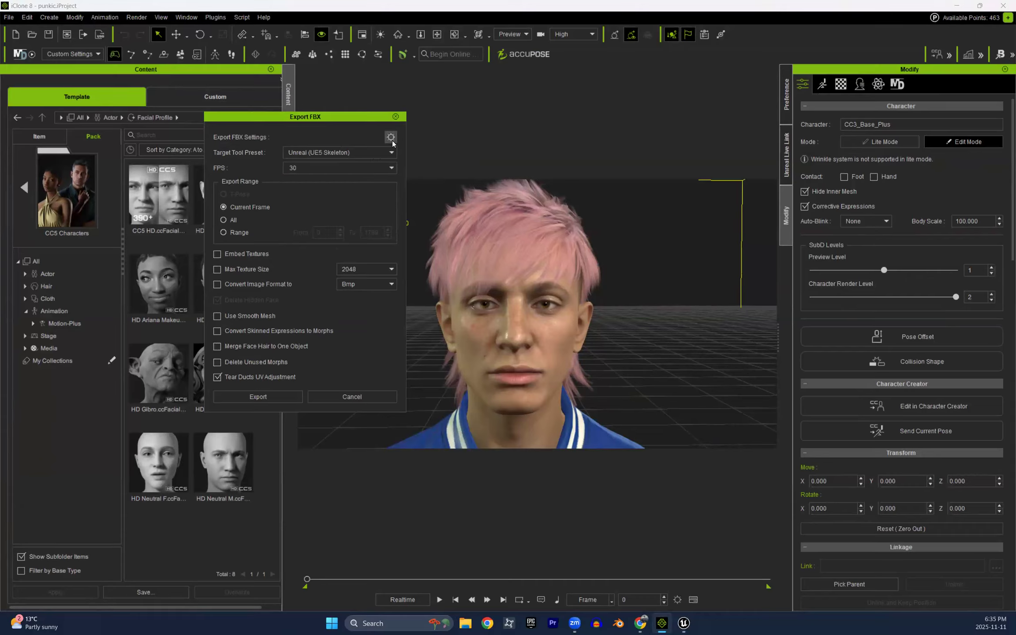
Review the advanced FBX export settings beside the main export options and close both dialogs without exporting
{"action": "left_click", "coordinate": [390, 137]}
{"action": "left_click_drag", "start_coordinate": [308, 126], "coordinate": [531, 135]}
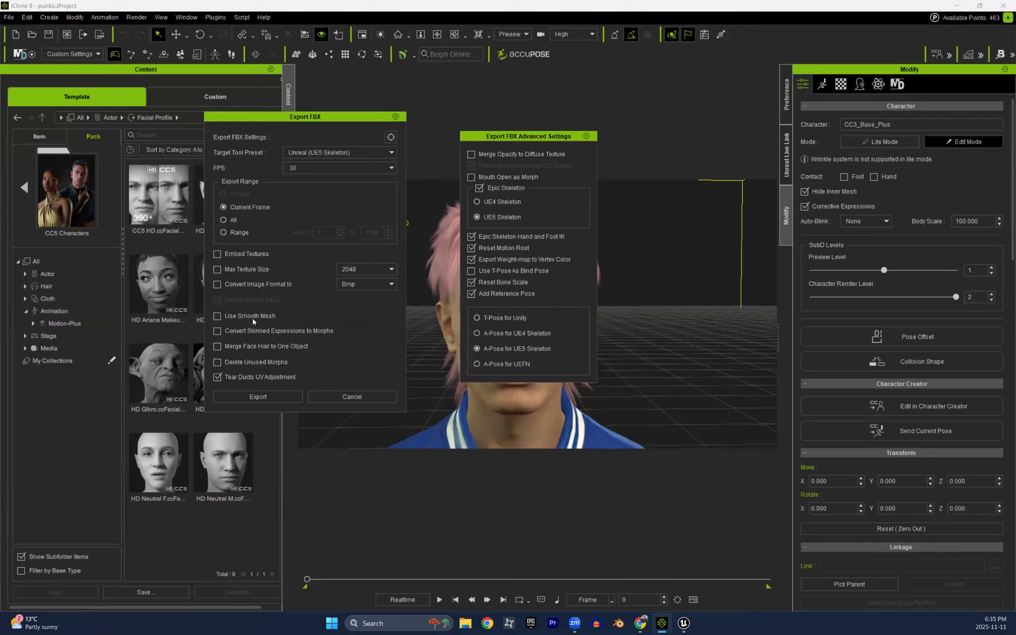
{"action": "left_click", "coordinate": [587, 136]}
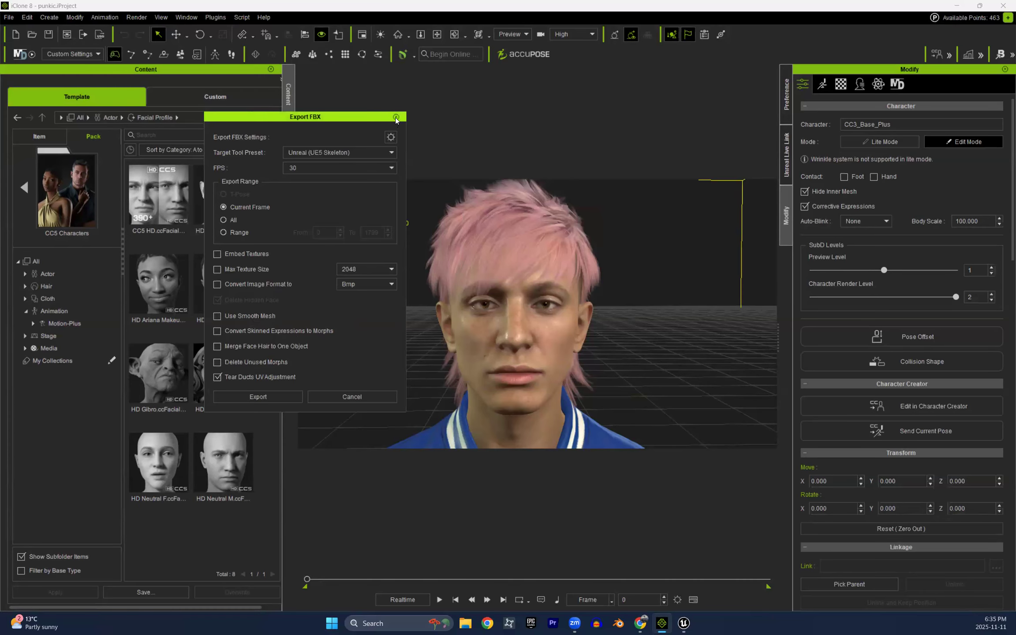
{"action": "left_click", "coordinate": [395, 117]}
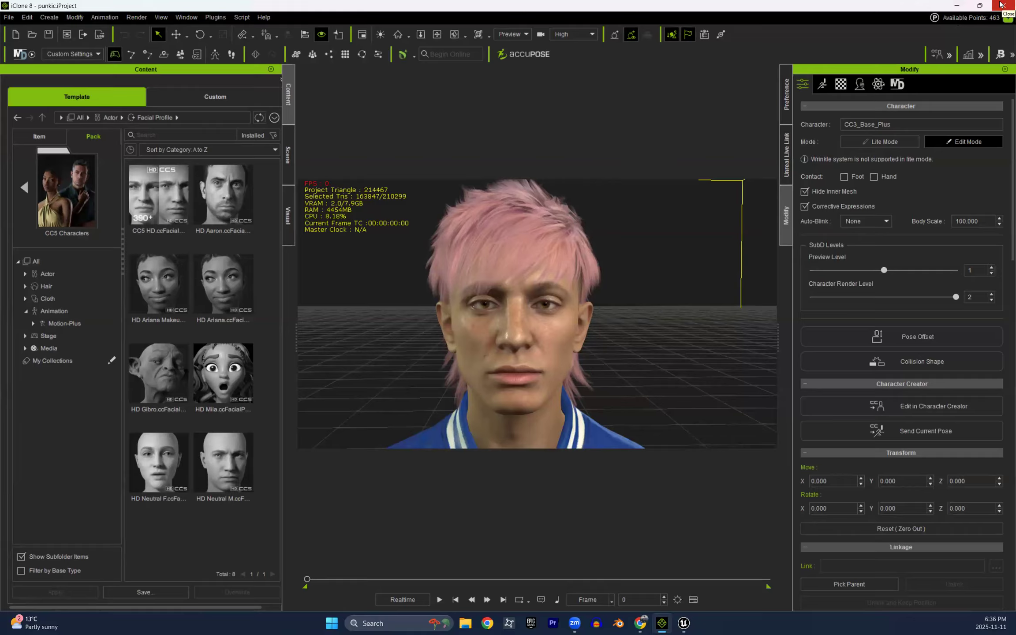
Switch to Unreal Engine, examine the assets in demotestfolder, and check the hd facial animation folder in File Explorer
{"action": "left_click", "coordinate": [960, 6]}
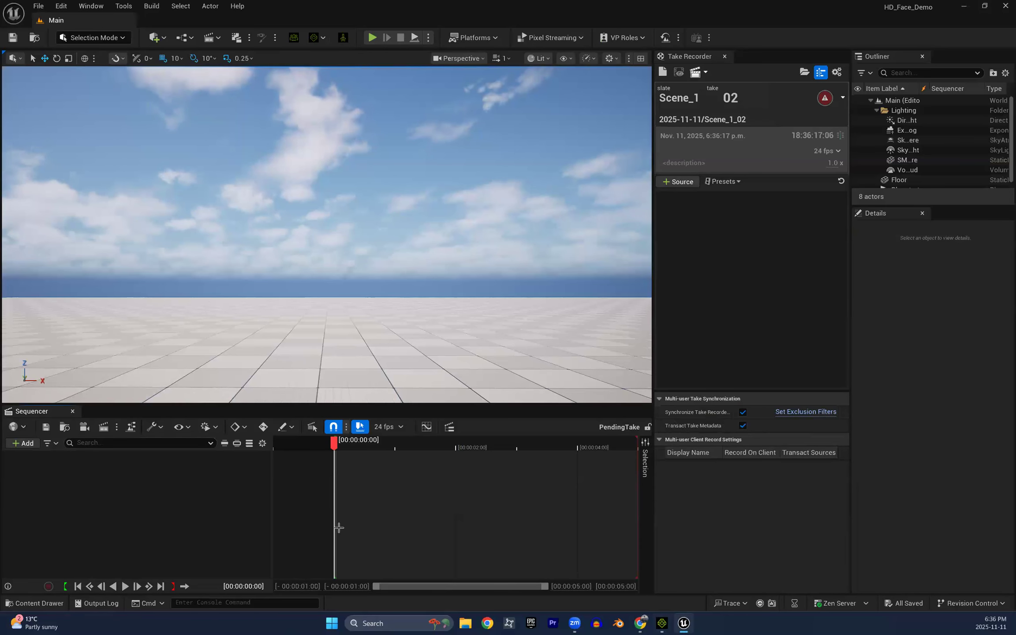
{"action": "key", "text": "ctrl+space"}
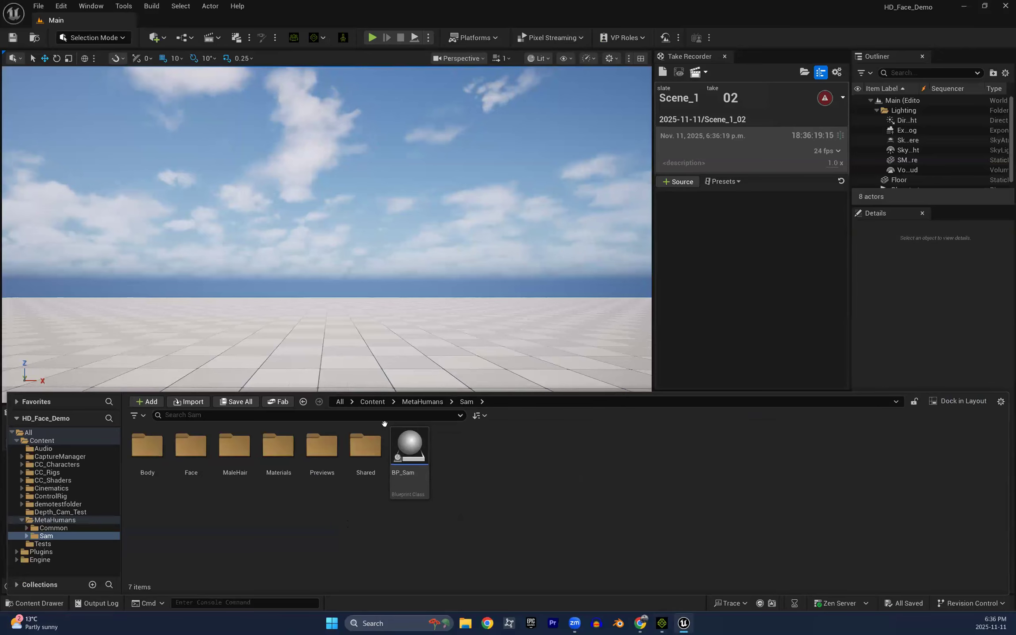
{"action": "left_click", "coordinate": [381, 402]}
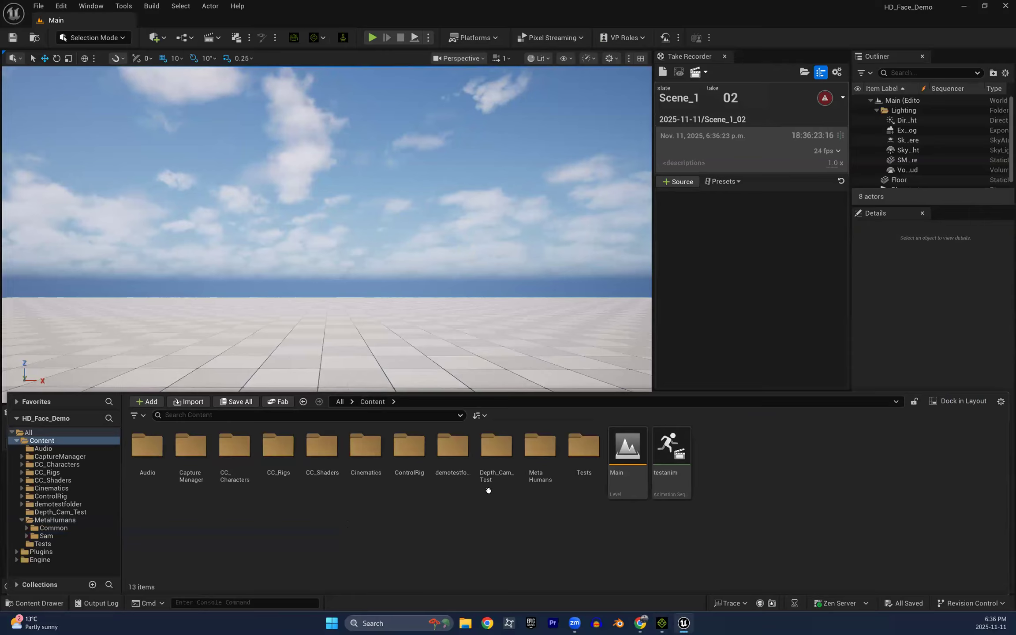
{"action": "left_click", "coordinate": [456, 449]}
{"action": "double_click", "coordinate": [455, 450]}
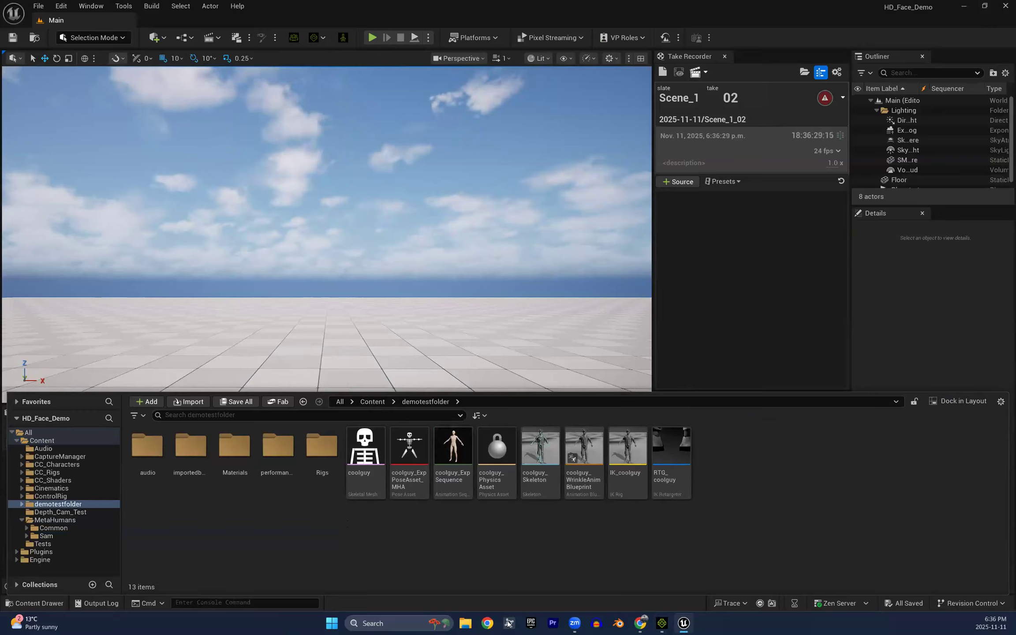
{"action": "left_click", "coordinate": [466, 623]}
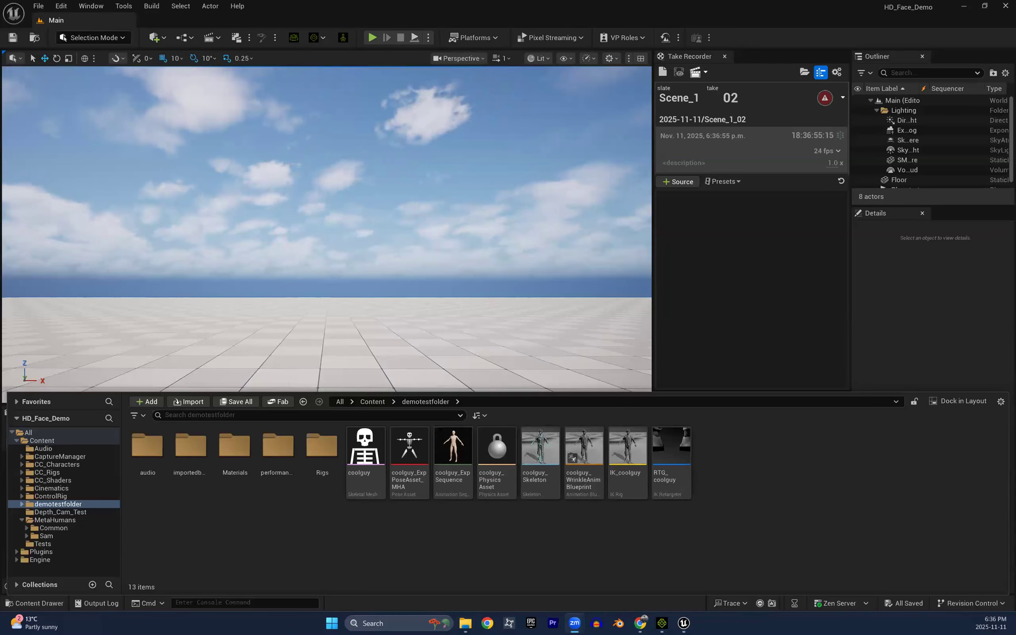
{"action": "left_click", "coordinate": [465, 622]}
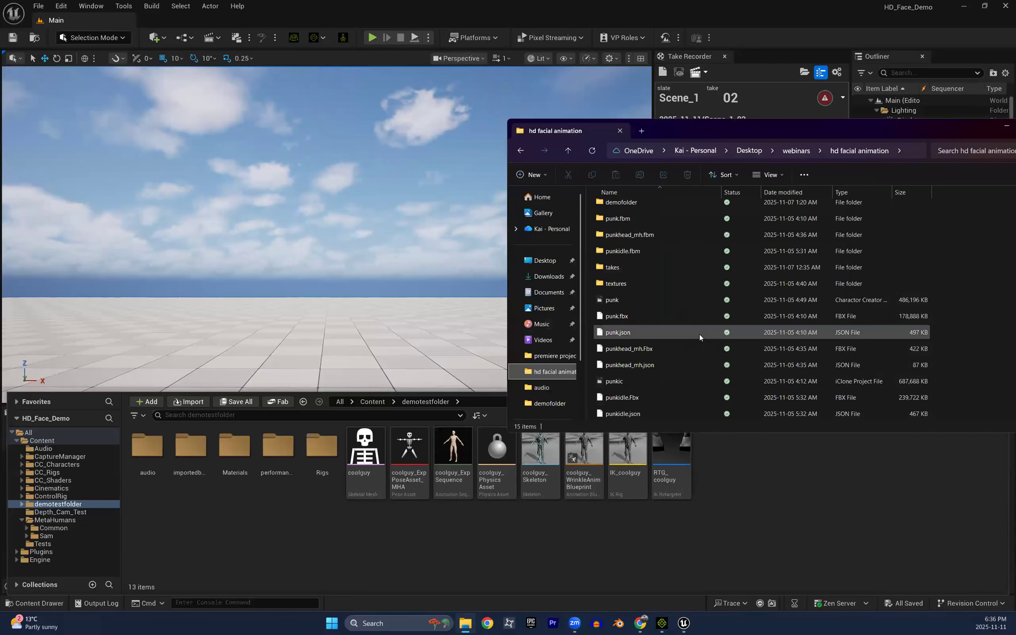
Create a folder named temp in the project's Content folder and open it
{"action": "left_click", "coordinate": [379, 402]}
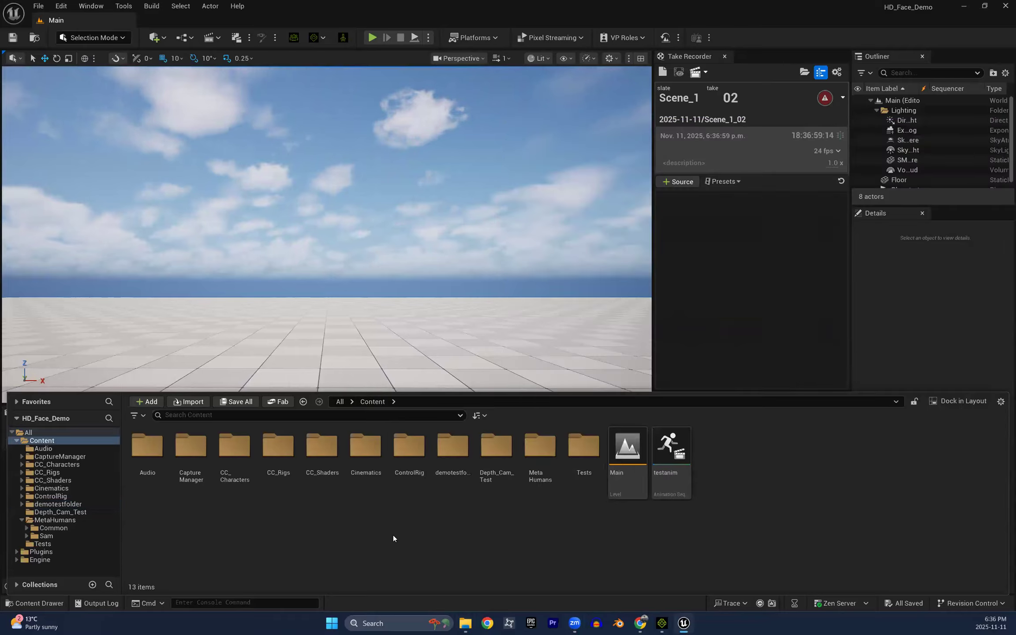
{"action": "right_click", "coordinate": [393, 534]}
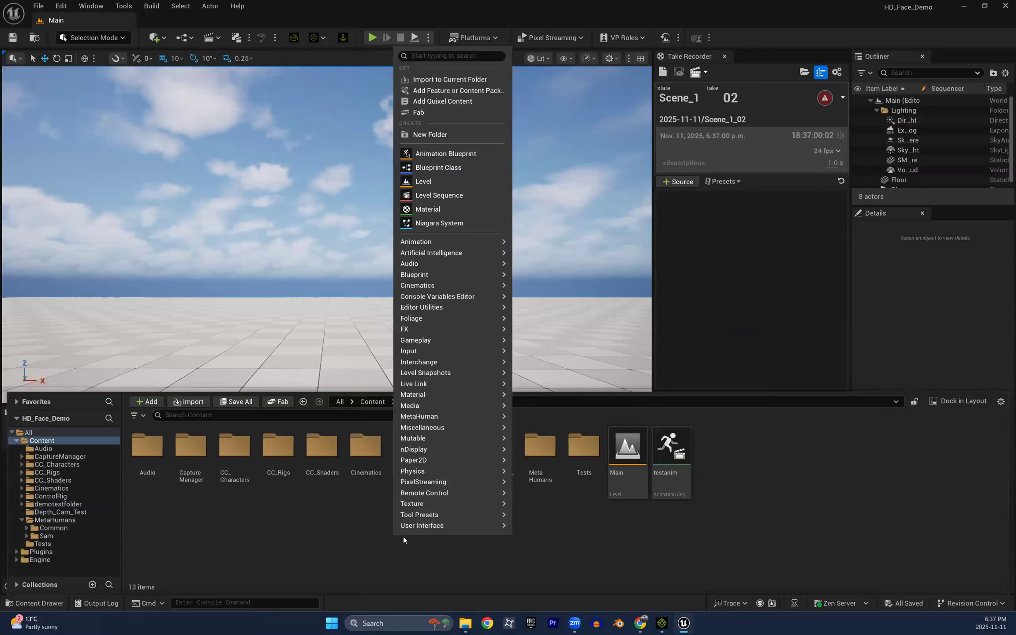
{"action": "left_click", "coordinate": [454, 135]}
{"action": "type", "text": "temp"}
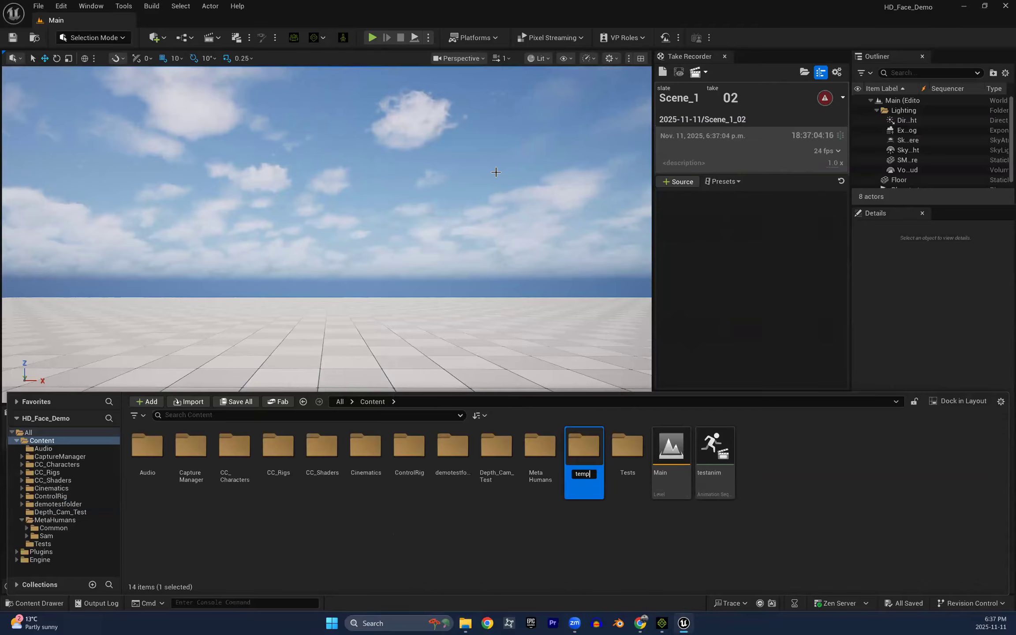
{"action": "key", "text": "Return"}
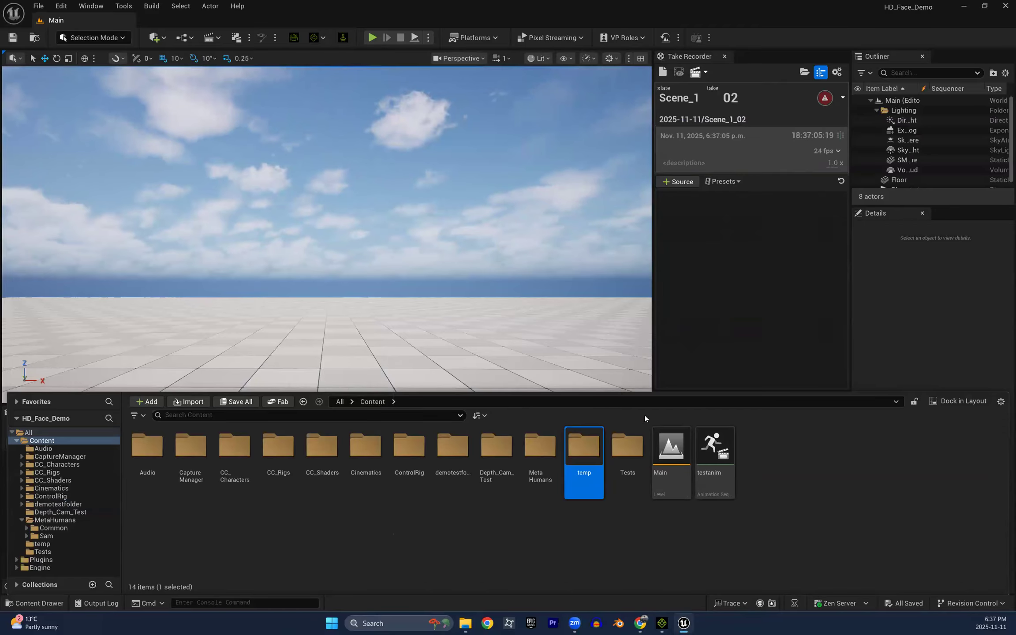
{"action": "double_click", "coordinate": [595, 445]}
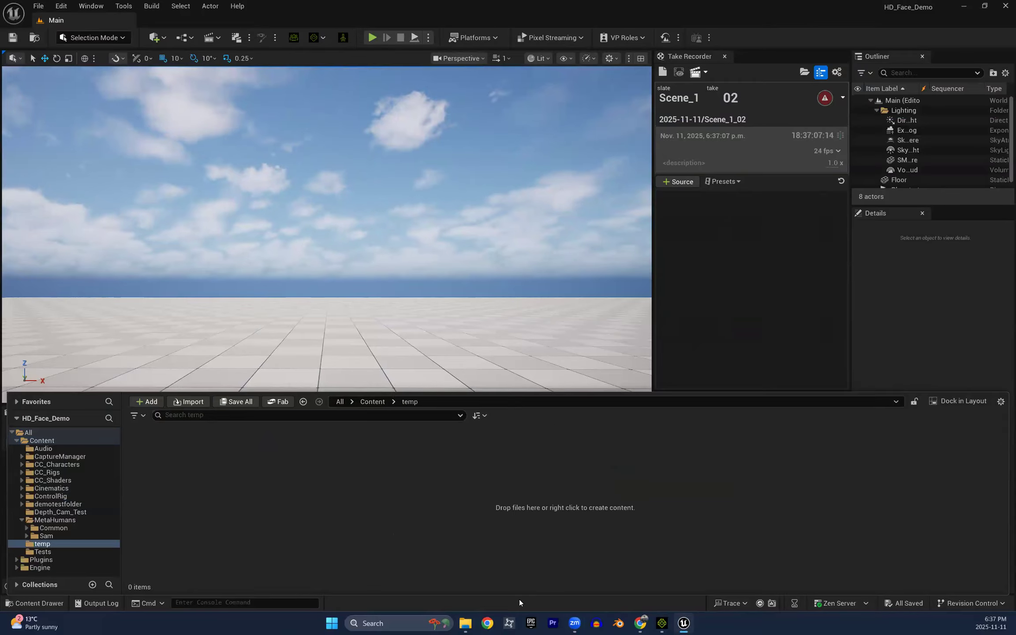
Start importing punk.fbx from the hd facial animation folder into temp, using Auto Setup with the HQ Shader
{"action": "left_click", "coordinate": [465, 622]}
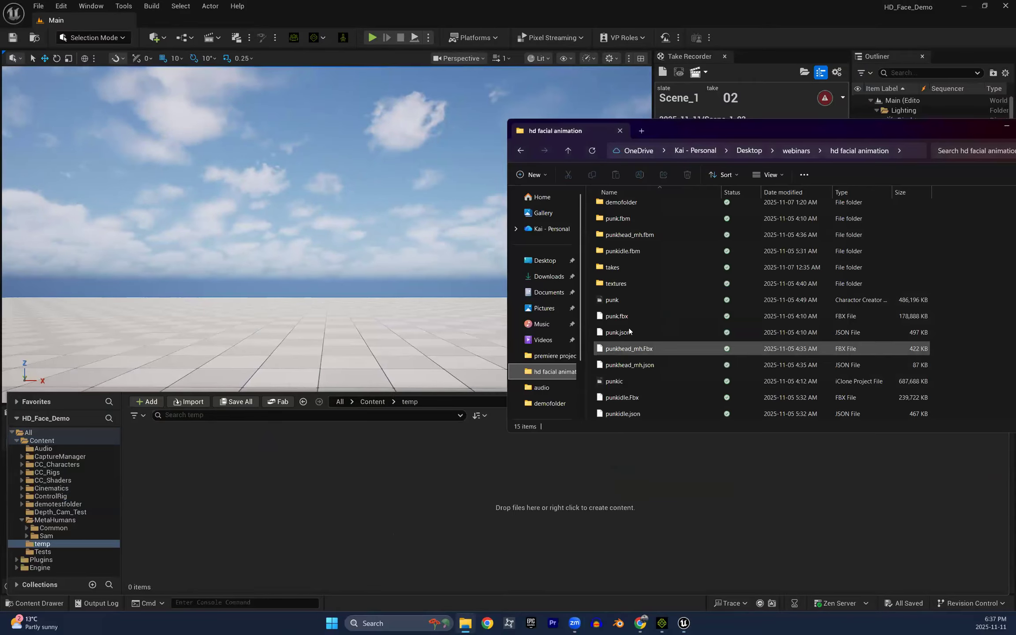
{"action": "left_click_drag", "start_coordinate": [618, 317], "coordinate": [386, 487]}
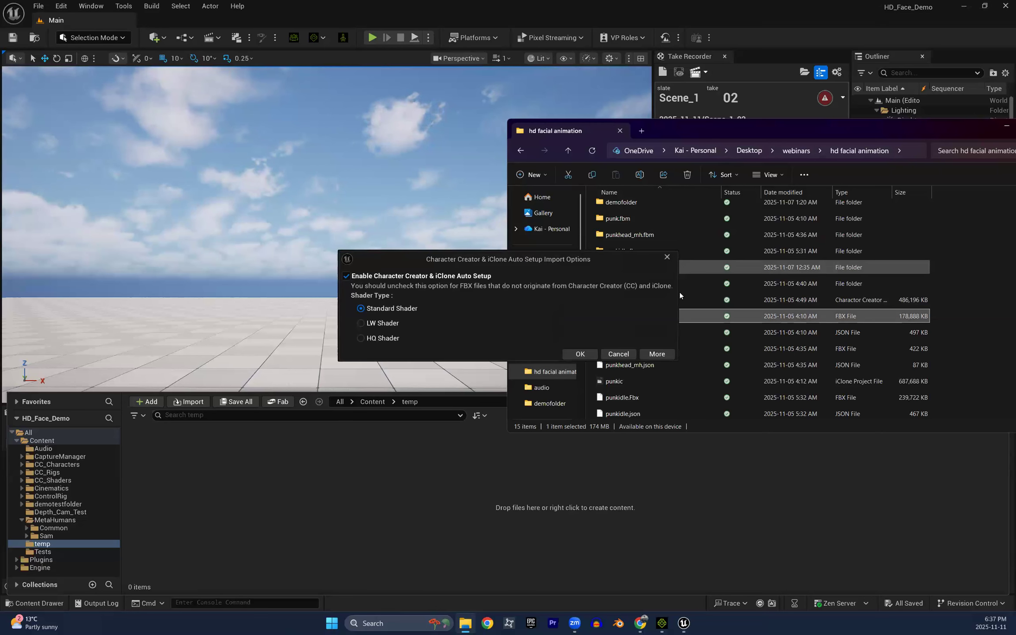
{"action": "left_click", "coordinate": [388, 338]}
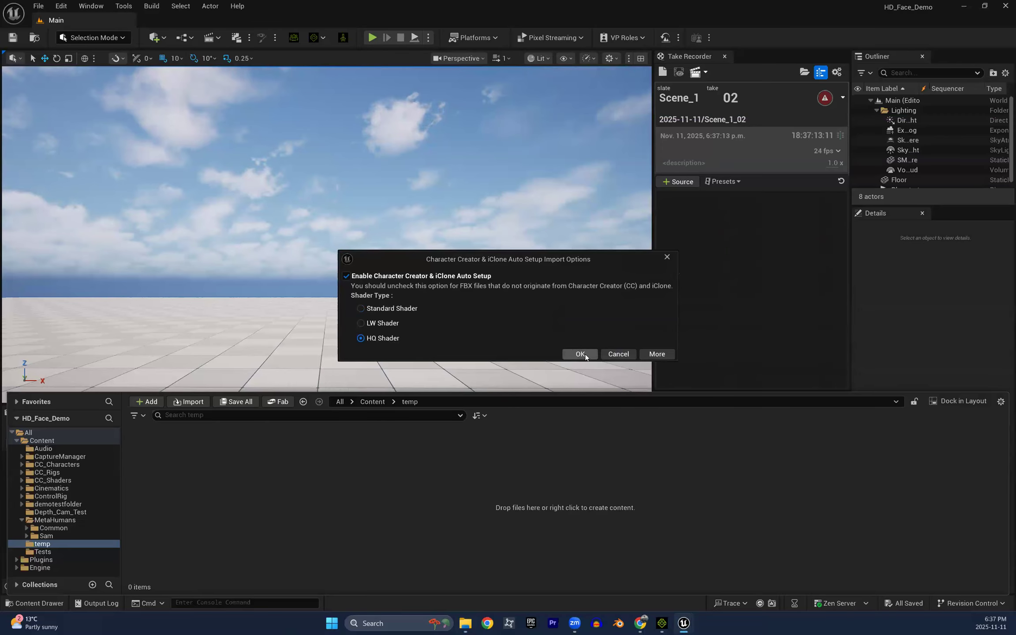
{"action": "left_click", "coordinate": [580, 354]}
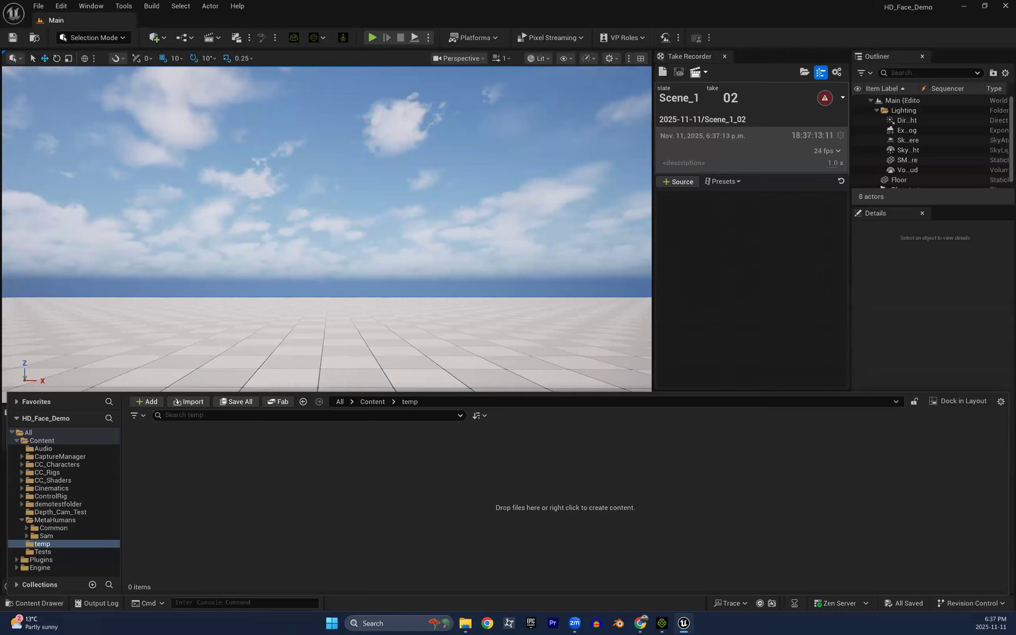
Switch to the ElevenLabs Studio project in the browser, play the generated speech through, and close the window
{"action": "key", "text": "alt+Tab"}
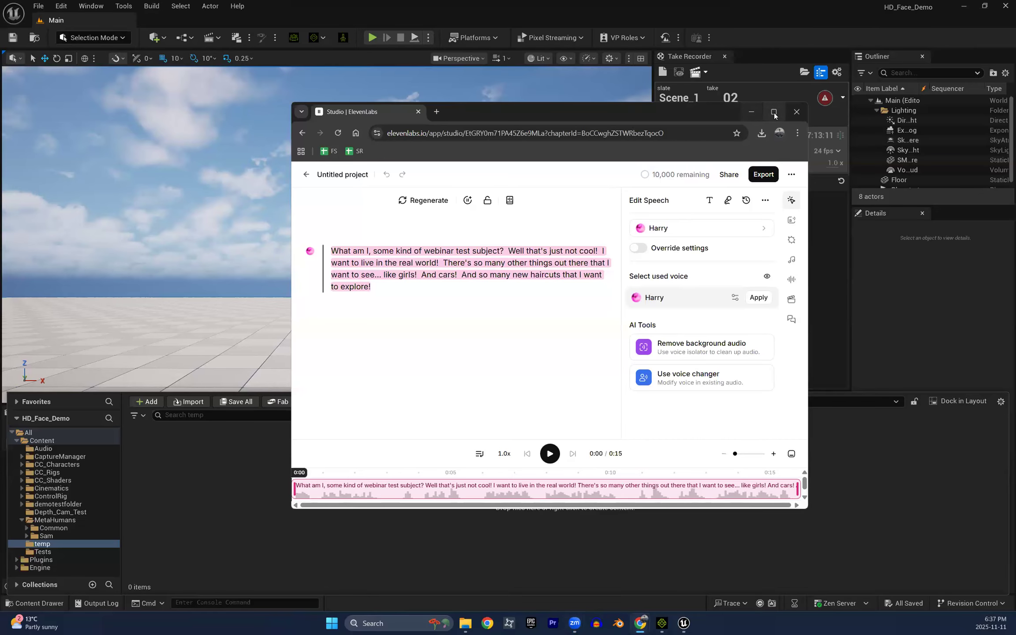
{"action": "left_click", "coordinate": [773, 112]}
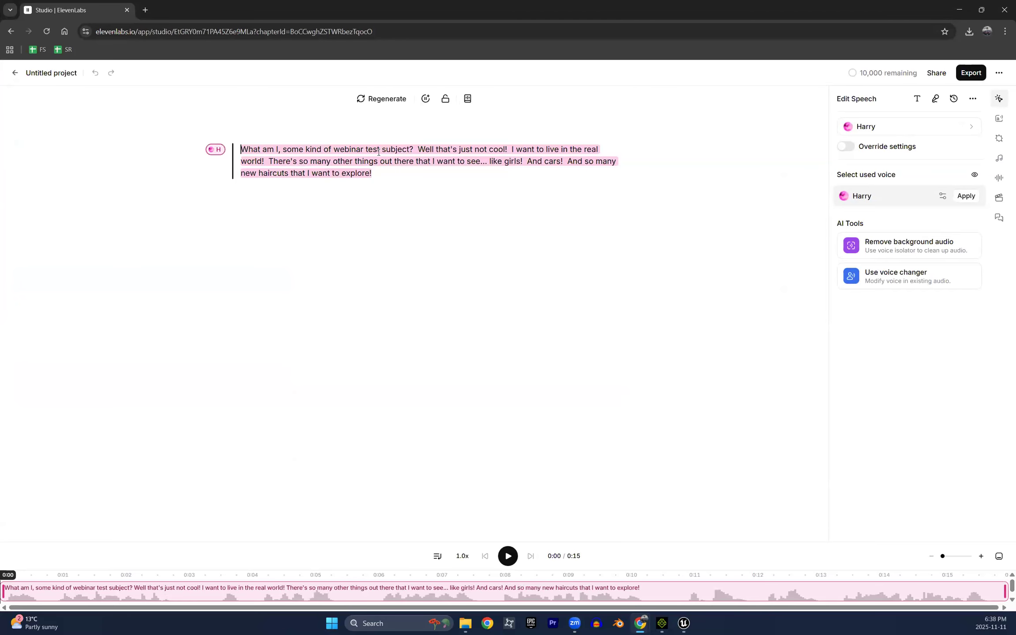
{"action": "left_click", "coordinate": [509, 555]}
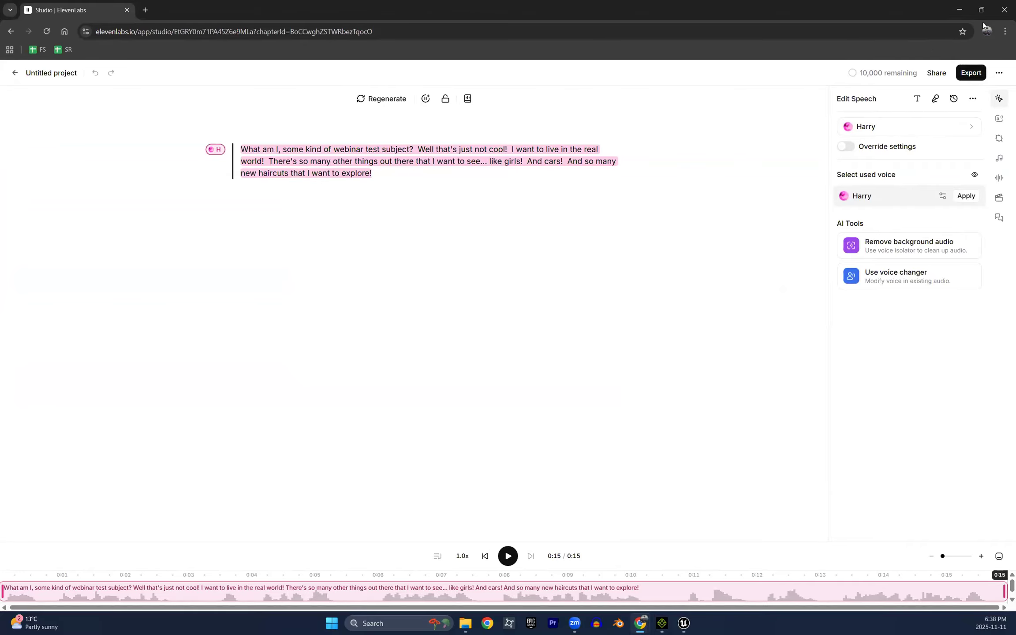
{"action": "left_click", "coordinate": [1002, 9]}
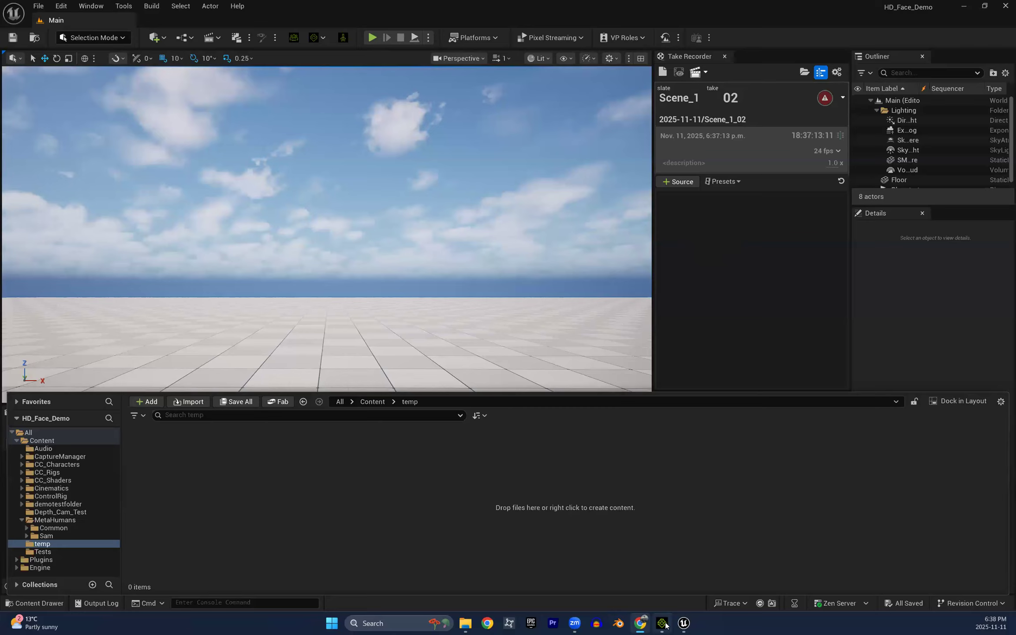
Review the mesh, animation and material settings in the FBX Import Options for punk and cancel the import
{"action": "mouse_move", "coordinate": [663, 625]}
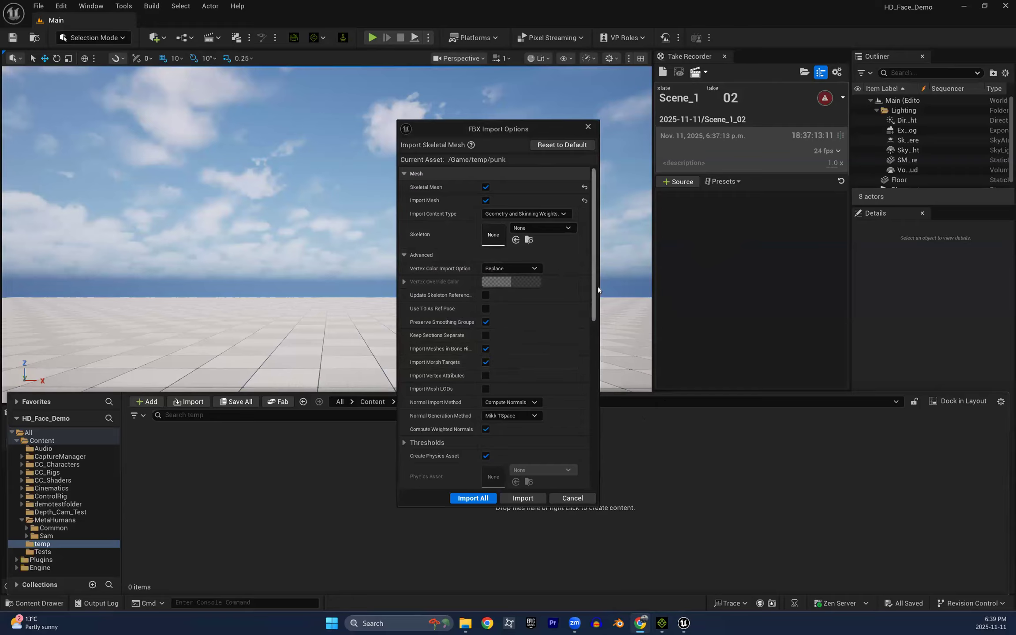
{"action": "left_click_drag", "start_coordinate": [592, 290], "coordinate": [592, 391]}
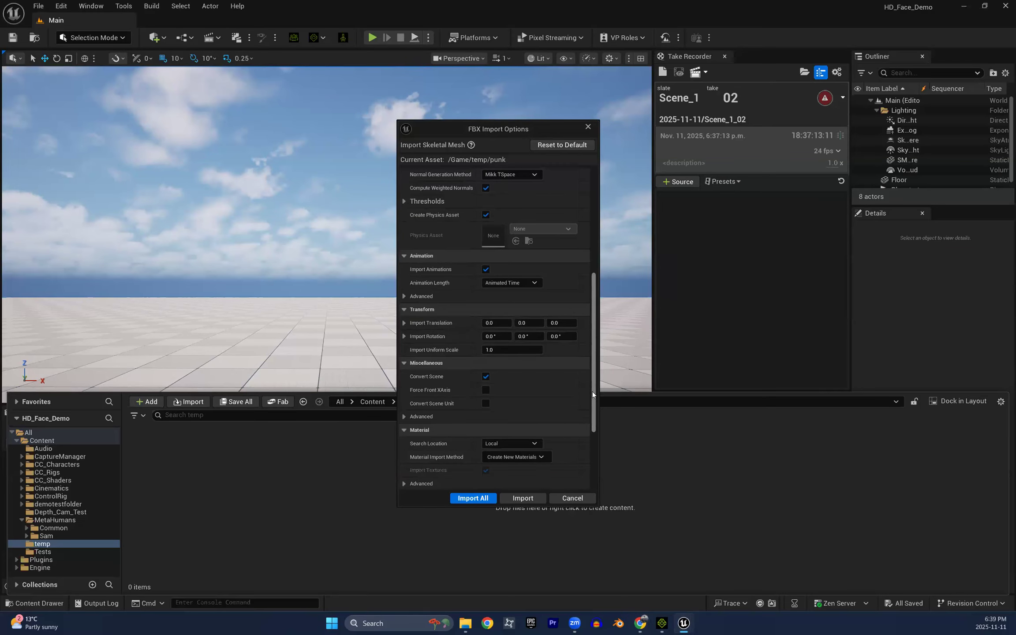
{"action": "left_click", "coordinate": [511, 283]}
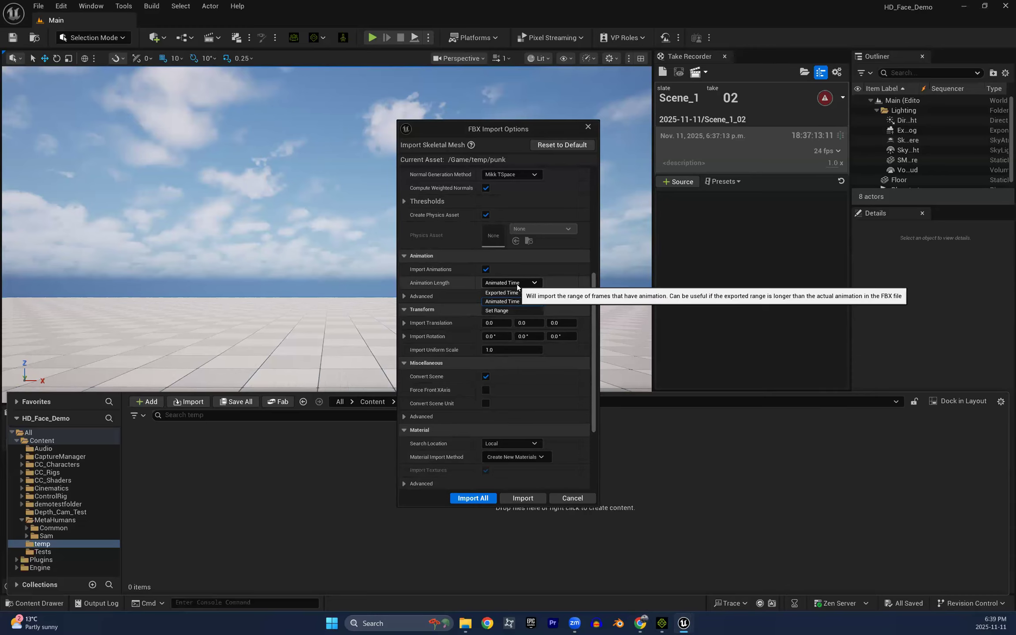
{"action": "left_click", "coordinate": [502, 301]}
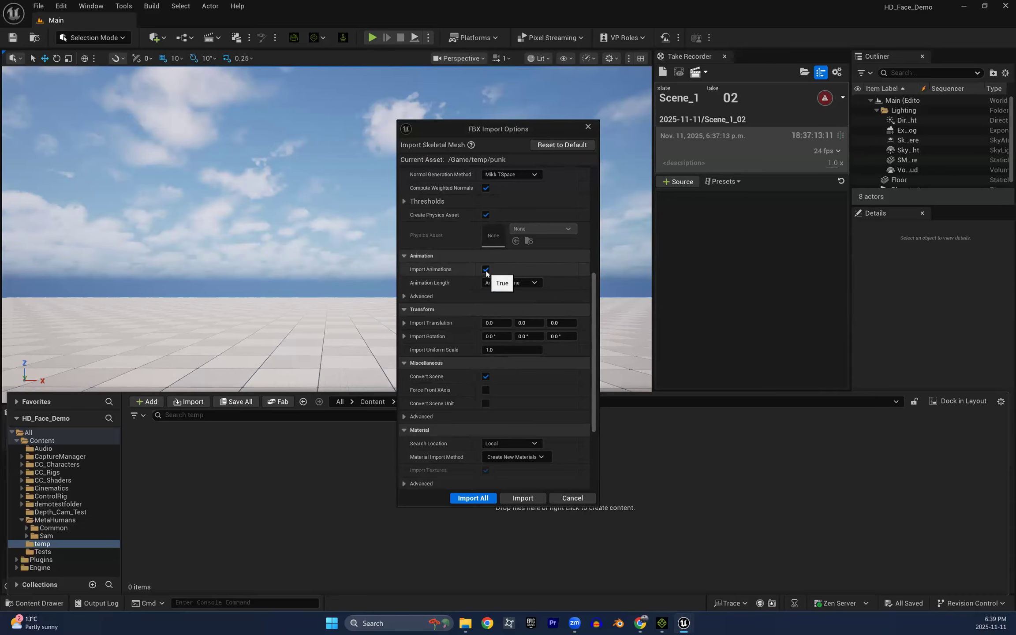
{"action": "left_click_drag", "start_coordinate": [594, 324], "coordinate": [595, 203]}
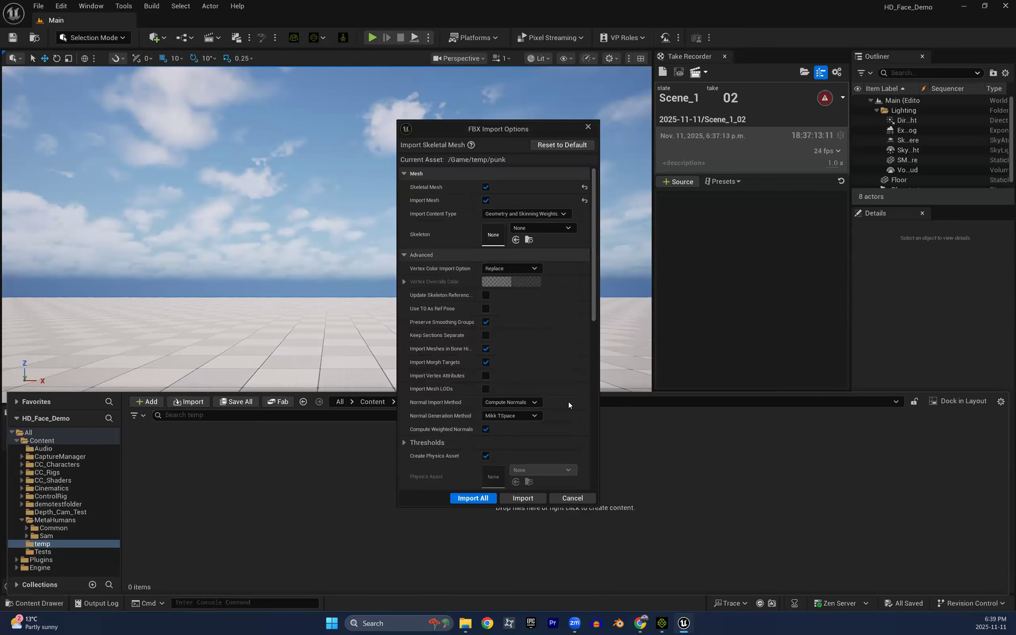
{"action": "left_click", "coordinate": [574, 498]}
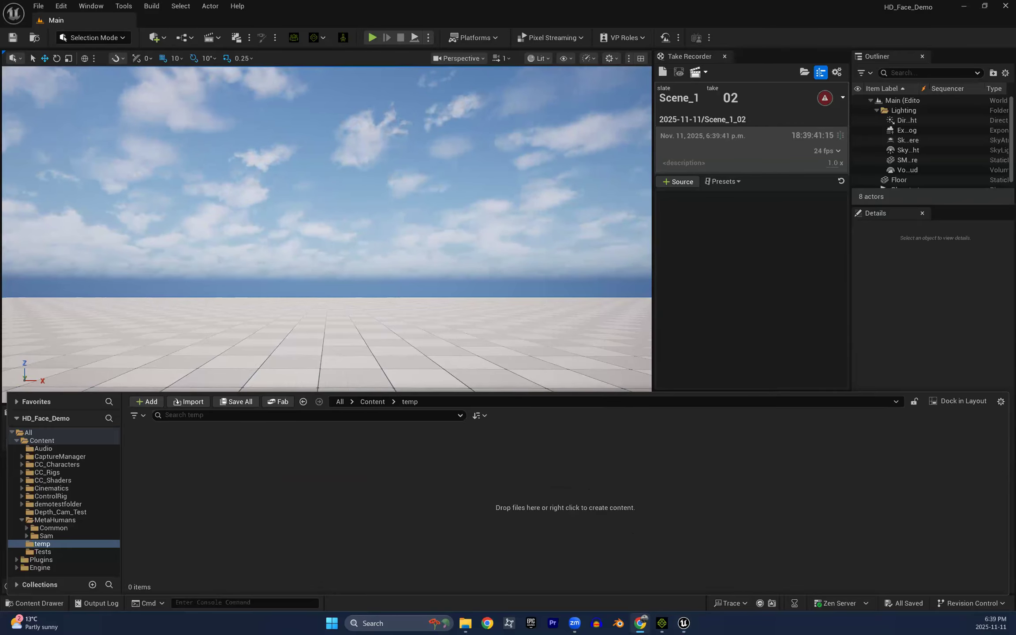
Switch to the browser and examine Reallusion's Auto Setup for Unreal Engine page, from skeleton mapping to shader transfer and its Features entries
{"action": "left_click_drag", "start_coordinate": [437, 95], "coordinate": [441, 92]}
{"action": "left_click", "coordinate": [681, 90]}
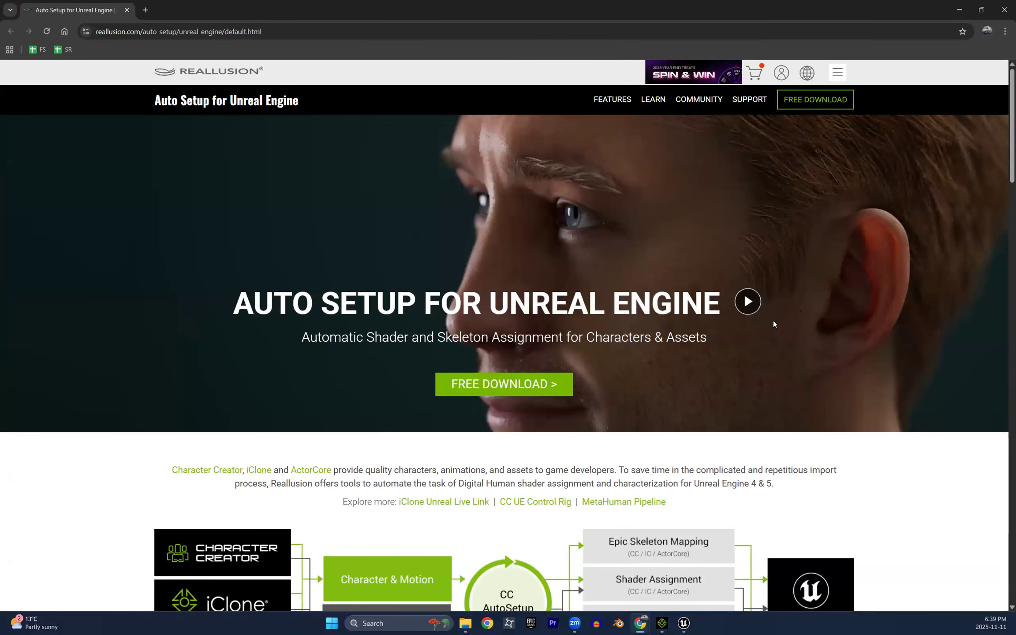
{"action": "scroll", "coordinate": [773, 322], "scroll_direction": "down", "scroll_amount": 3}
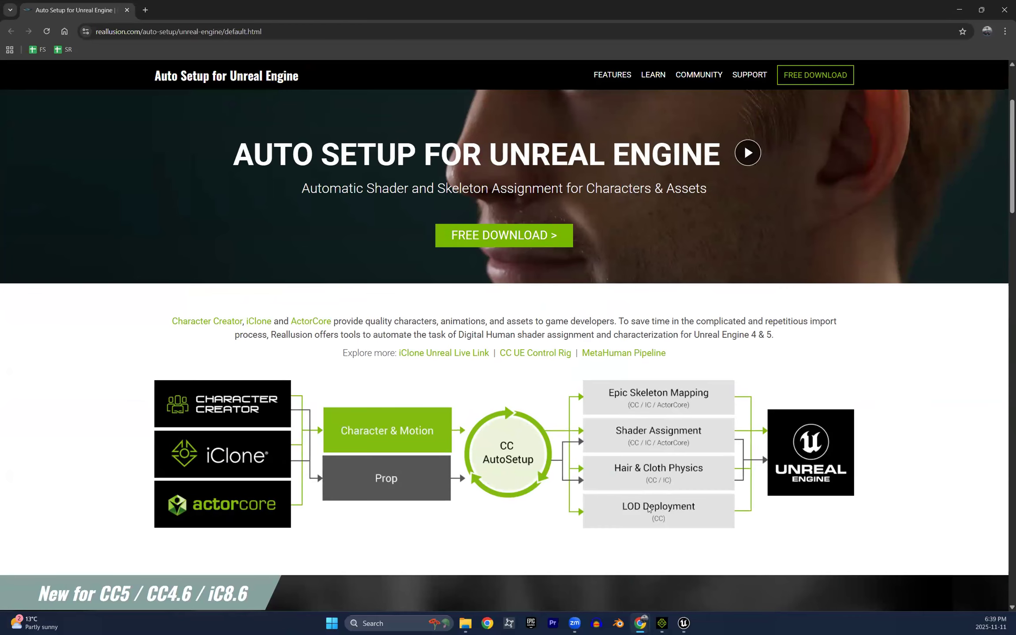
{"action": "scroll", "coordinate": [673, 485], "scroll_direction": "down", "scroll_amount": 2}
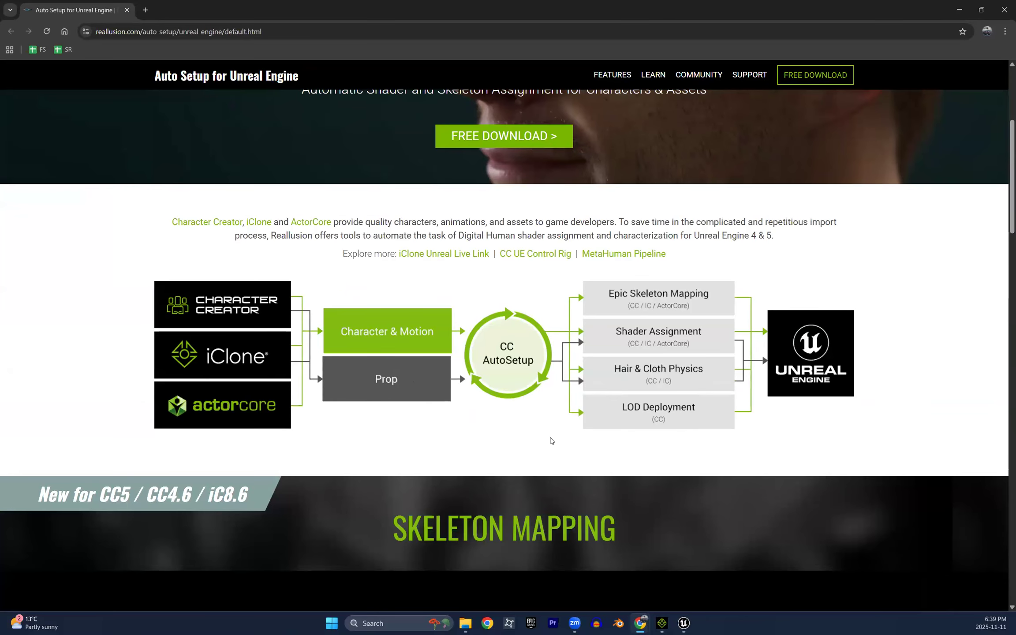
{"action": "scroll", "coordinate": [549, 436], "scroll_direction": "down", "scroll_amount": 10}
{"action": "scroll", "coordinate": [549, 422], "scroll_direction": "down", "scroll_amount": 1}
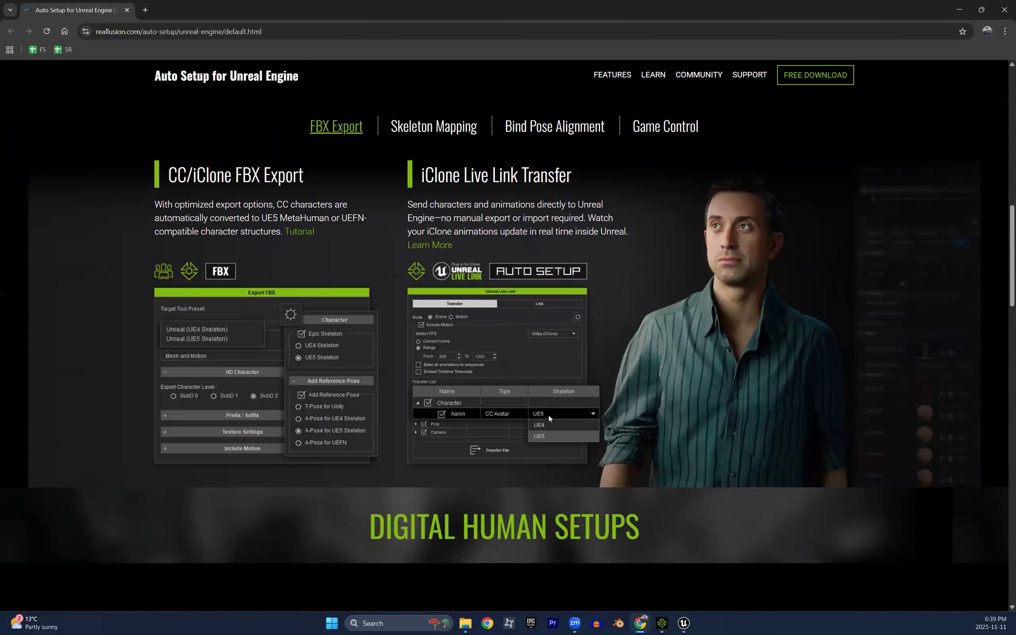
{"action": "scroll", "coordinate": [551, 413], "scroll_direction": "down", "scroll_amount": 7}
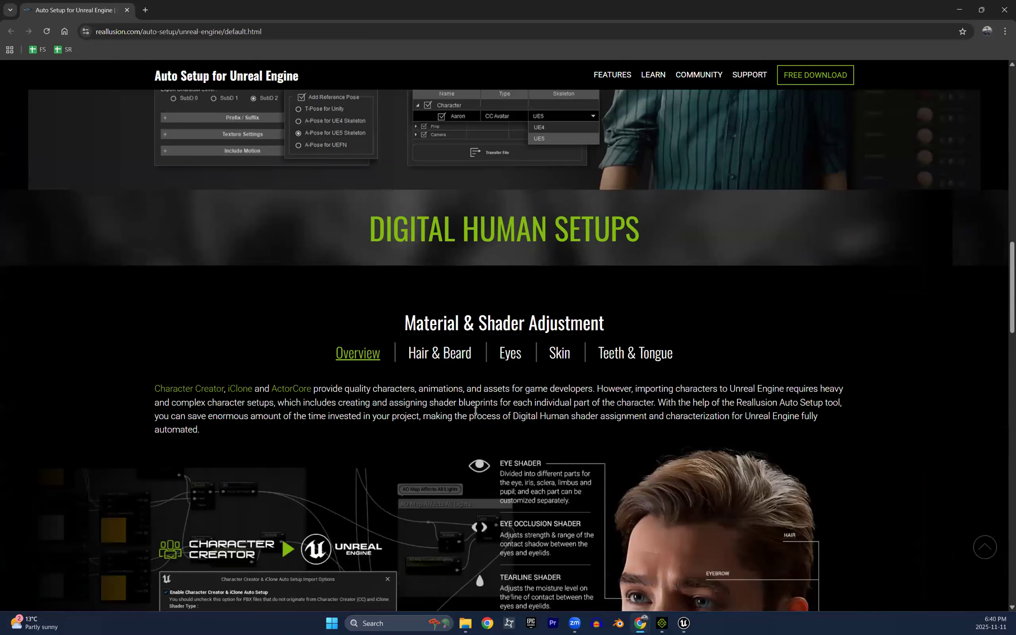
{"action": "scroll", "coordinate": [739, 402], "scroll_direction": "down", "scroll_amount": 13}
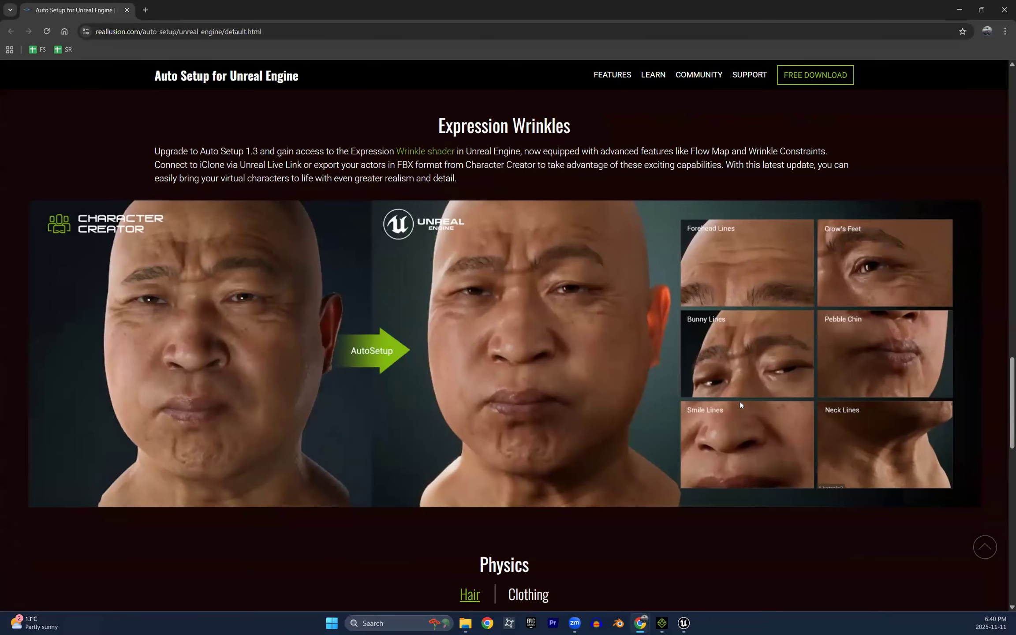
{"action": "scroll", "coordinate": [742, 401], "scroll_direction": "down", "scroll_amount": 20}
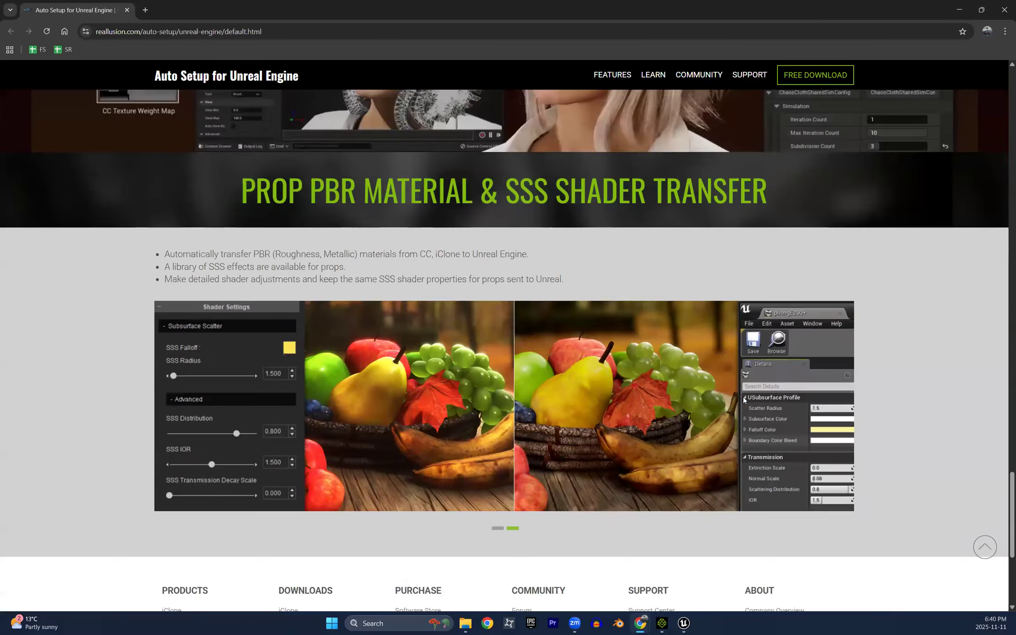
{"action": "scroll", "coordinate": [742, 396], "scroll_direction": "up", "scroll_amount": 20}
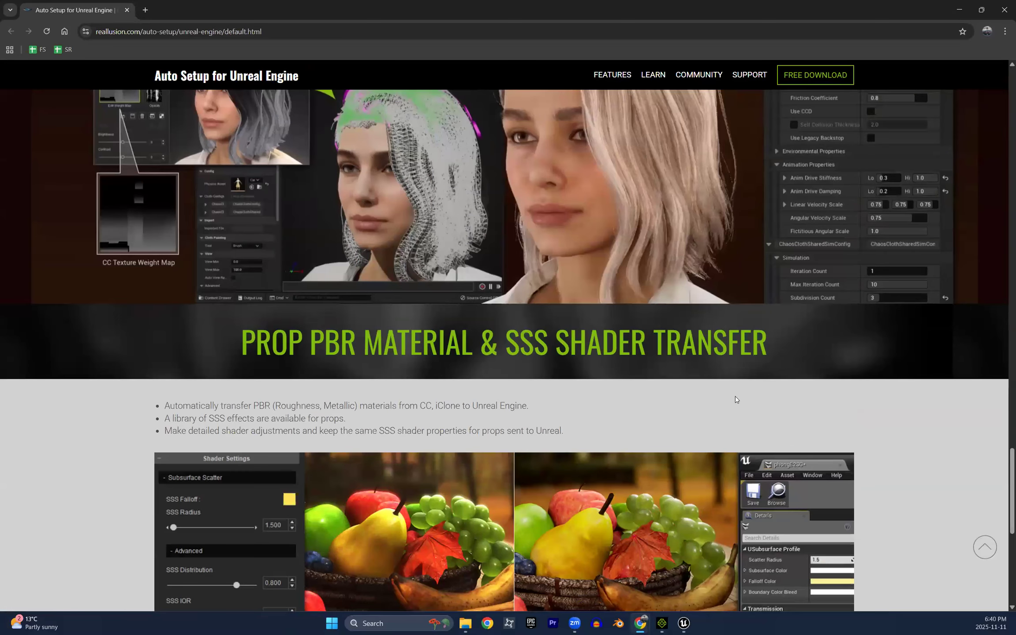
{"action": "scroll", "coordinate": [735, 394], "scroll_direction": "up", "scroll_amount": 20}
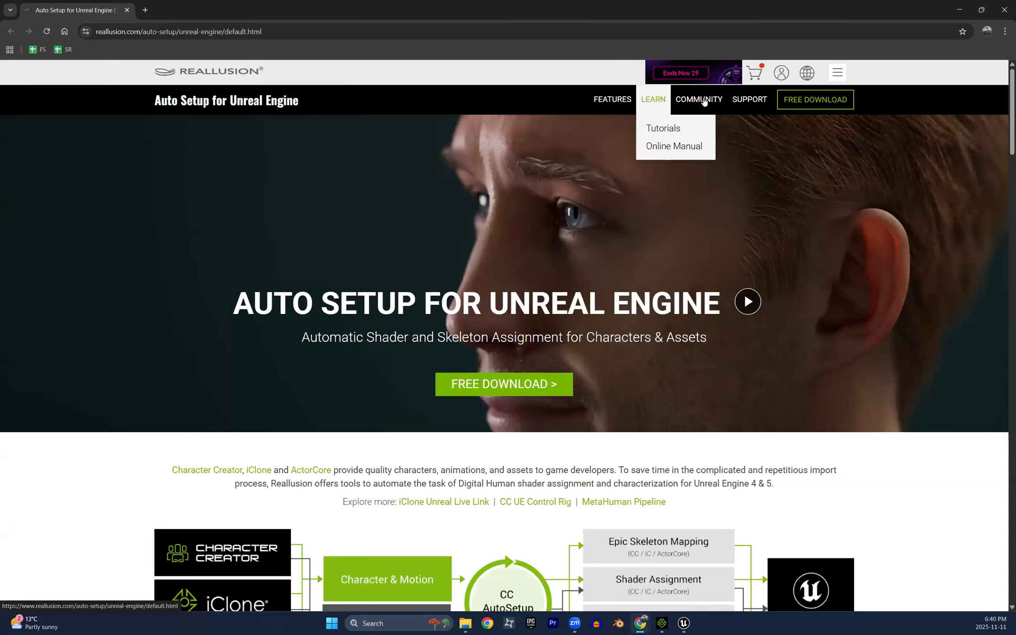
{"action": "mouse_move", "coordinate": [618, 97]}
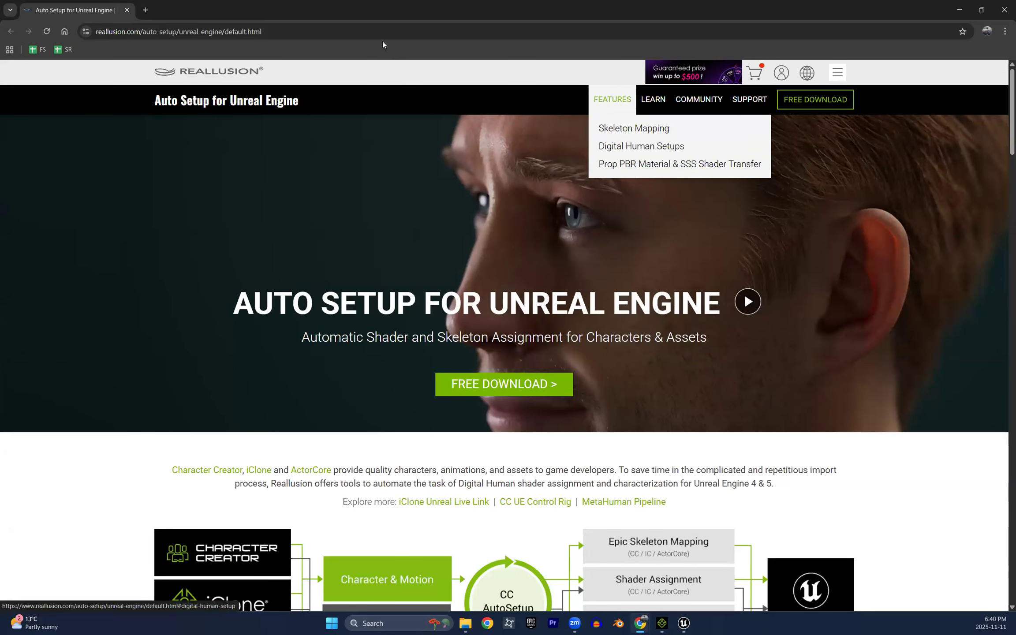
Search the web for "metahuman to cc5" and look through the first page of results
{"action": "key", "text": "ctrl+l"}
{"action": "type", "text": "me"}
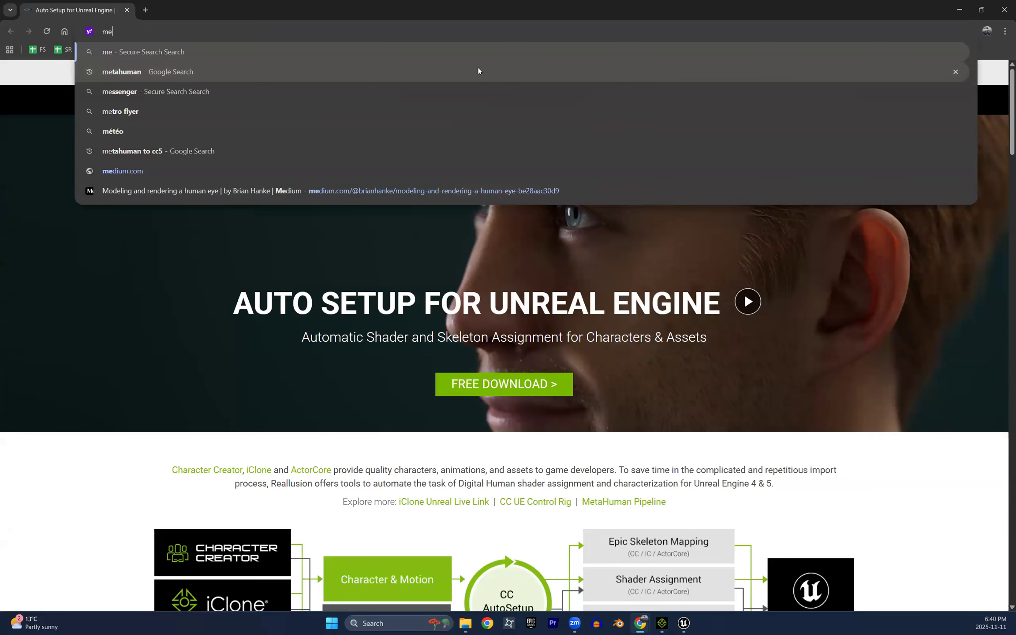
{"action": "type", "text": "tahuman to"}
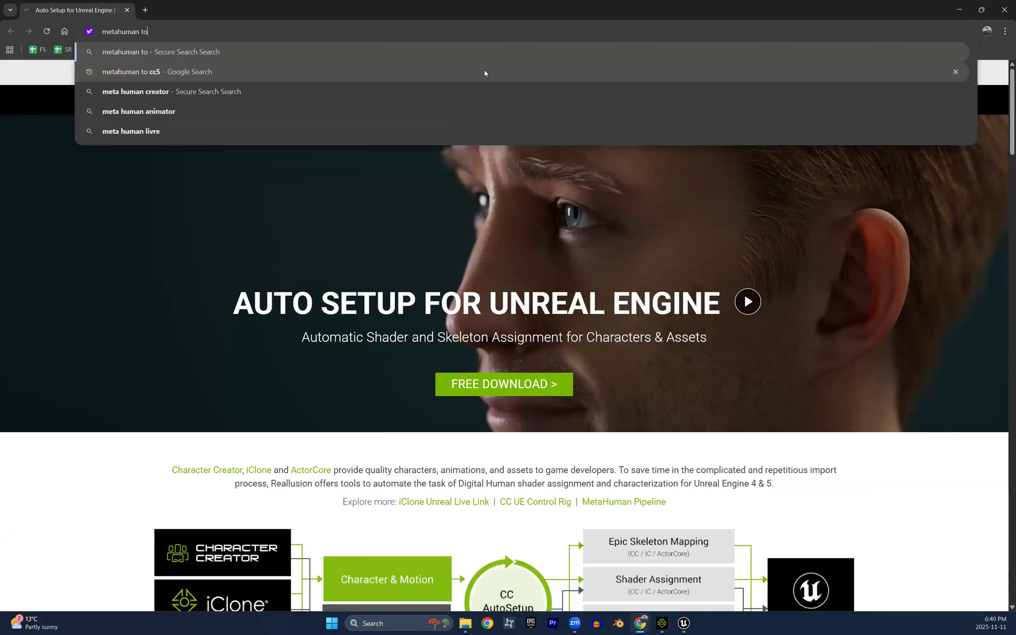
{"action": "type", "text": " cc5"}
{"action": "key", "text": "Return"}
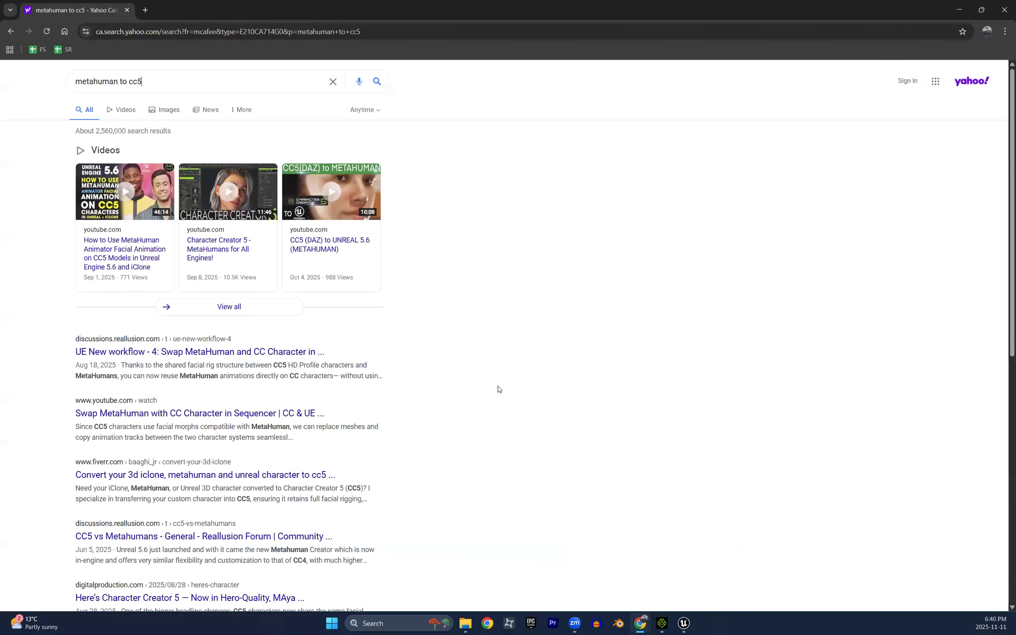
{"action": "scroll", "coordinate": [496, 399], "scroll_direction": "down", "scroll_amount": 3}
{"action": "scroll", "coordinate": [492, 397], "scroll_direction": "up", "scroll_amount": 3}
{"action": "scroll", "coordinate": [498, 287], "scroll_direction": "down", "scroll_amount": 8}
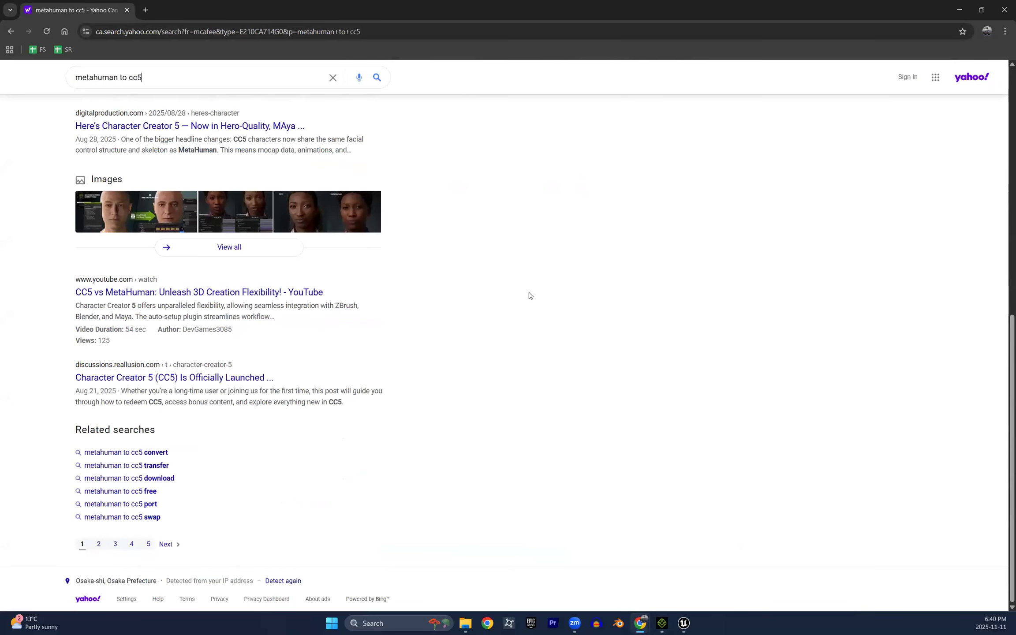
{"action": "scroll", "coordinate": [528, 295], "scroll_direction": "up", "scroll_amount": 8}
Go to the Reallusion website's home page at reallusion.com
{"action": "left_click", "coordinate": [356, 31]}
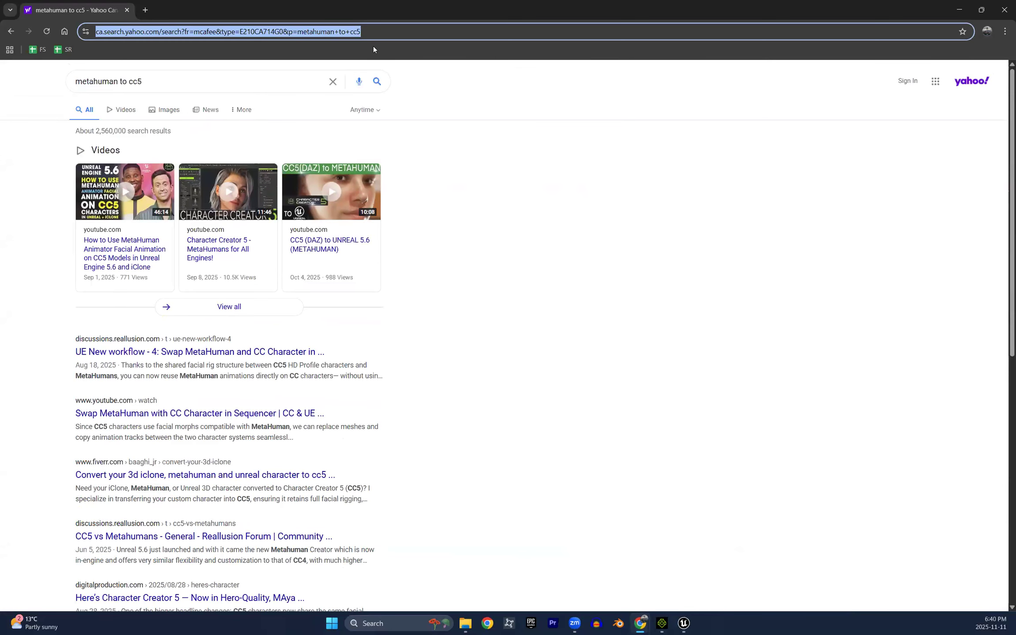
{"action": "type", "text": "reallusion"}
{"action": "key", "text": "Return"}
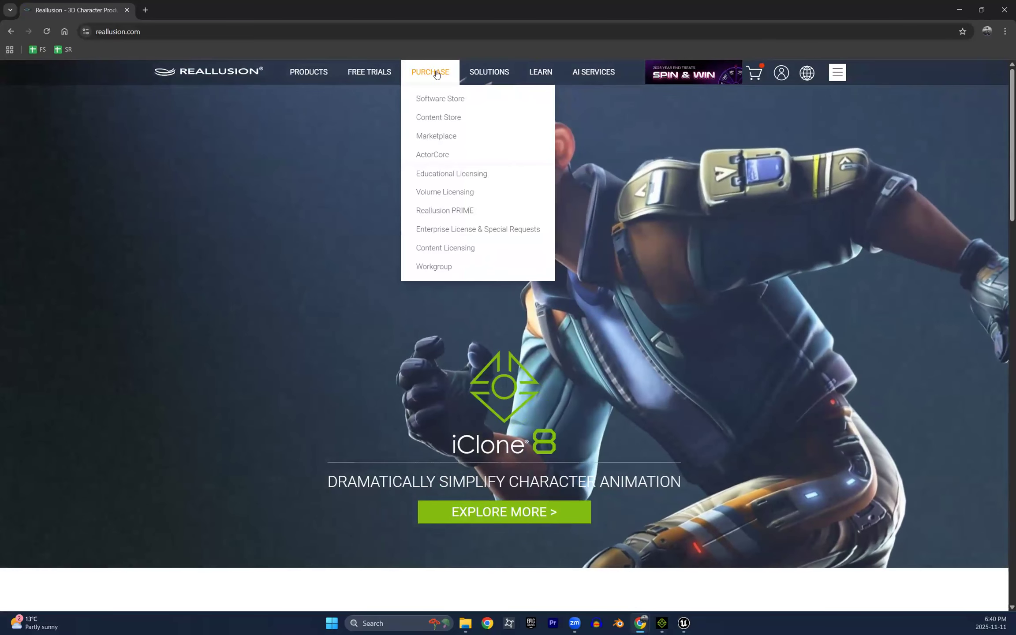
Open the Reallusion Courses site and look over its recommended courses and list of products to learn
{"action": "mouse_move", "coordinate": [524, 77]}
{"action": "left_click", "coordinate": [550, 97]}
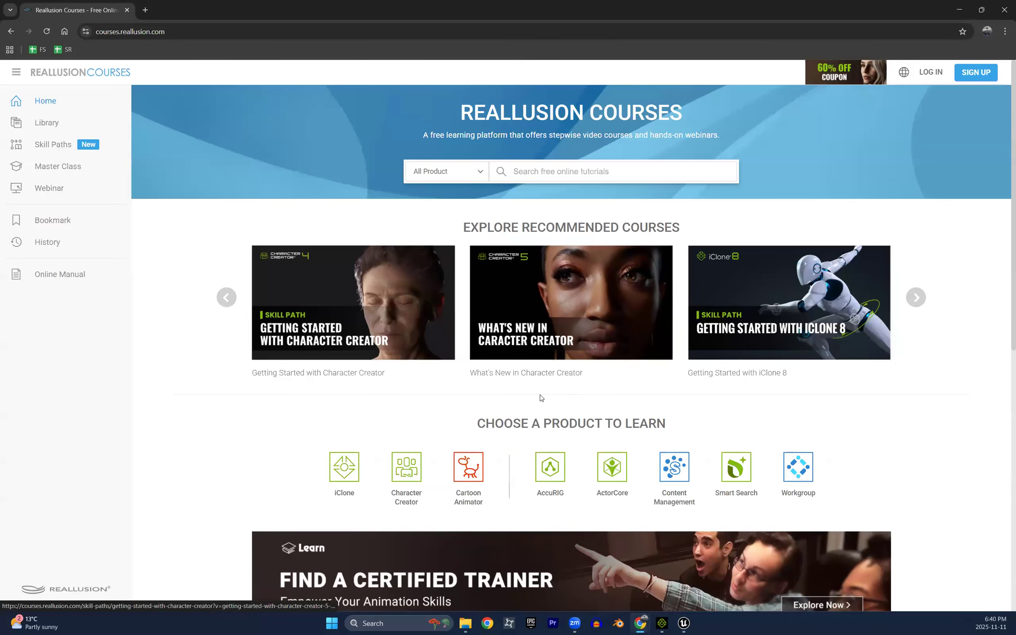
{"action": "scroll", "coordinate": [598, 304], "scroll_direction": "down", "scroll_amount": 1}
{"action": "scroll", "coordinate": [598, 304], "scroll_direction": "down", "scroll_amount": 3}
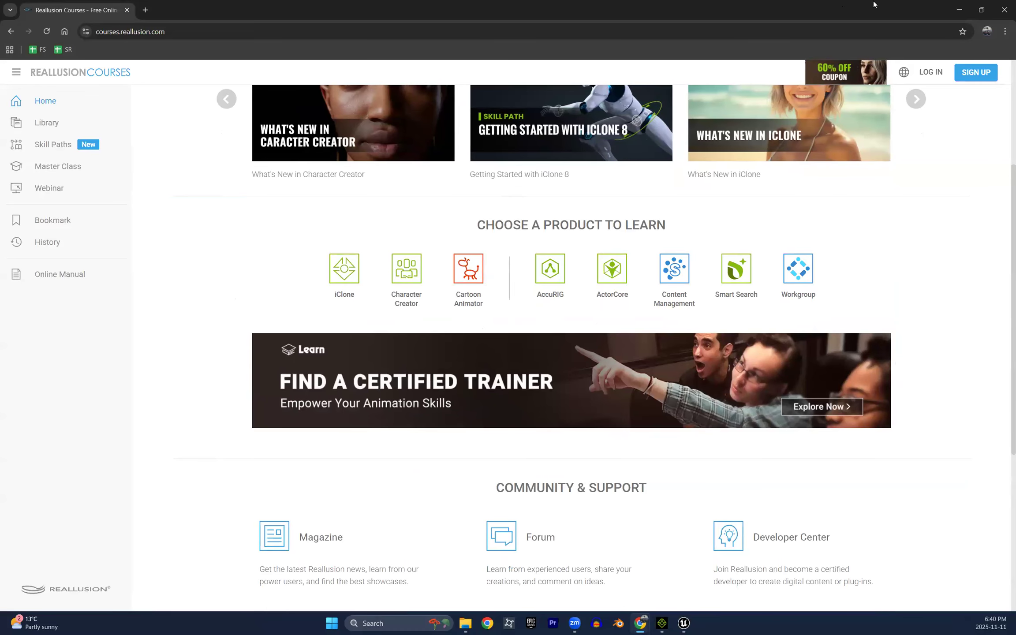
Switch to Unreal Editor and open demotestfolder inside the project's Content folder
{"action": "key", "text": "alt+Tab"}
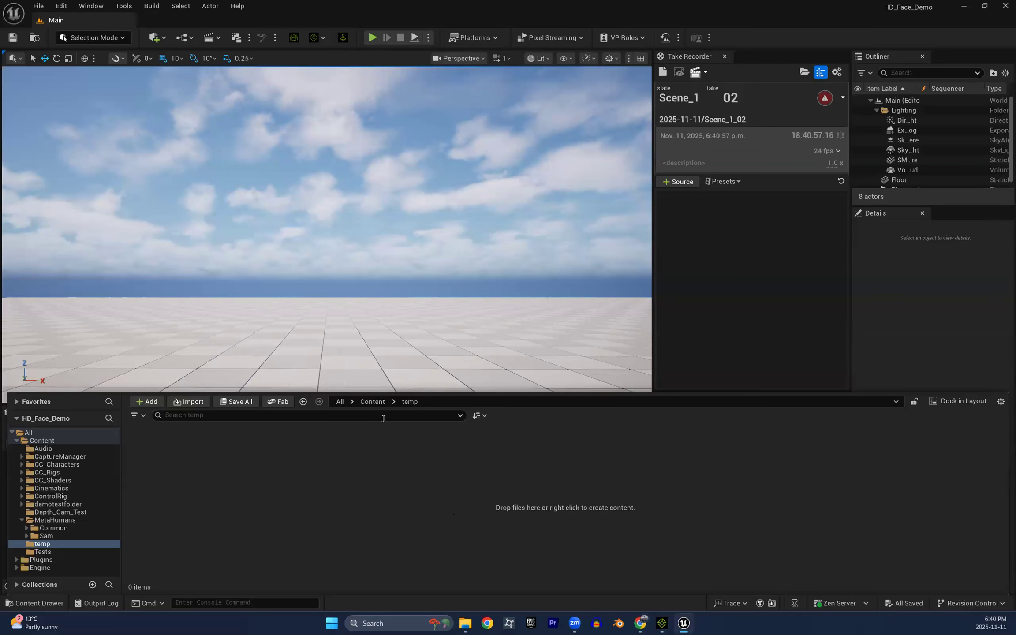
{"action": "left_click", "coordinate": [378, 401]}
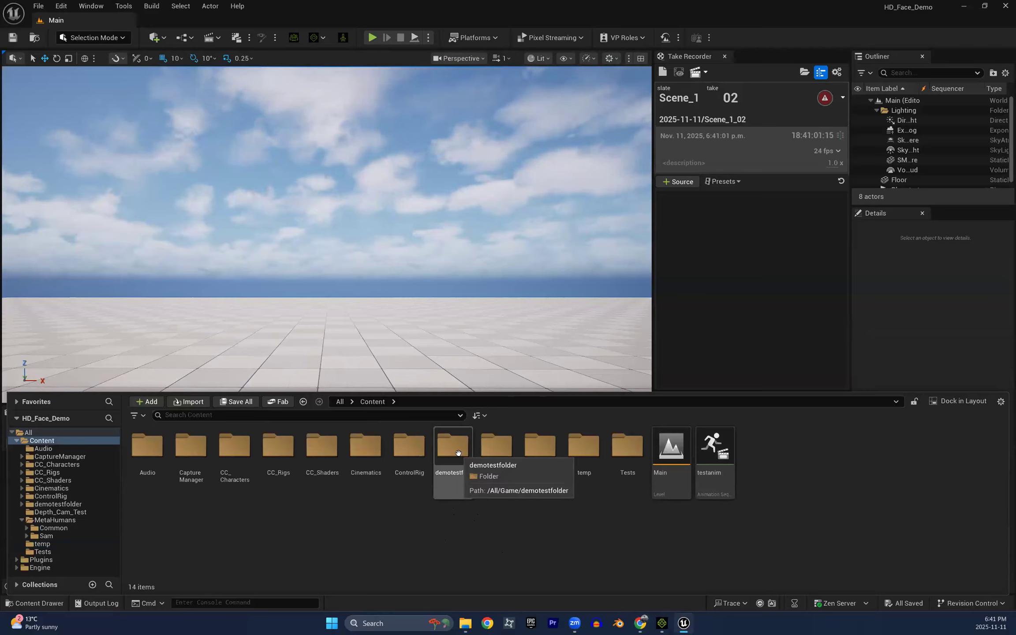
{"action": "left_click", "coordinate": [458, 452]}
{"action": "key", "text": "Left"}
{"action": "key", "text": "Left"}
{"action": "key", "text": "Left"}
{"action": "key", "text": "Left"}
{"action": "key", "text": "Left"}
{"action": "key", "text": "Right"}
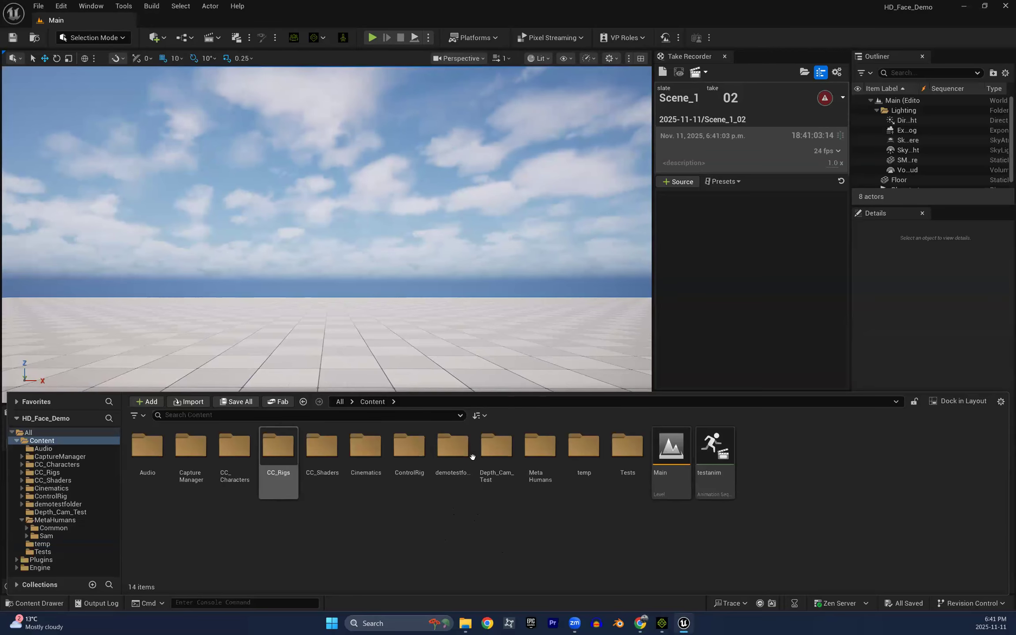
{"action": "double_click", "coordinate": [462, 455]}
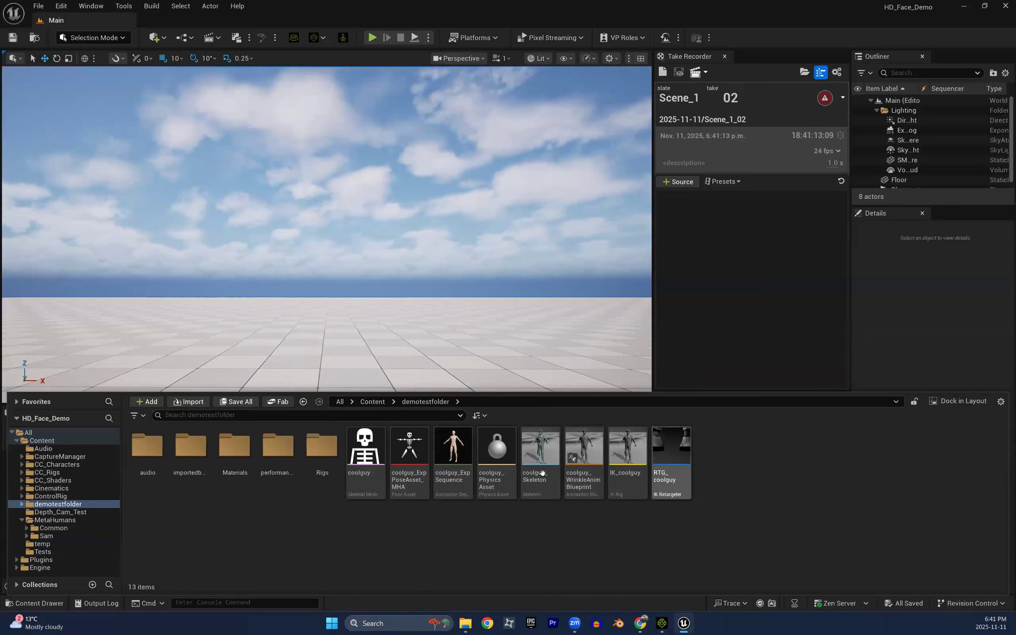
Open the coolguy skeletal mesh in a maximized editor, examine the character's face and jacket up close, and return to the main level
{"action": "left_click", "coordinate": [364, 447]}
{"action": "double_click", "coordinate": [368, 453]}
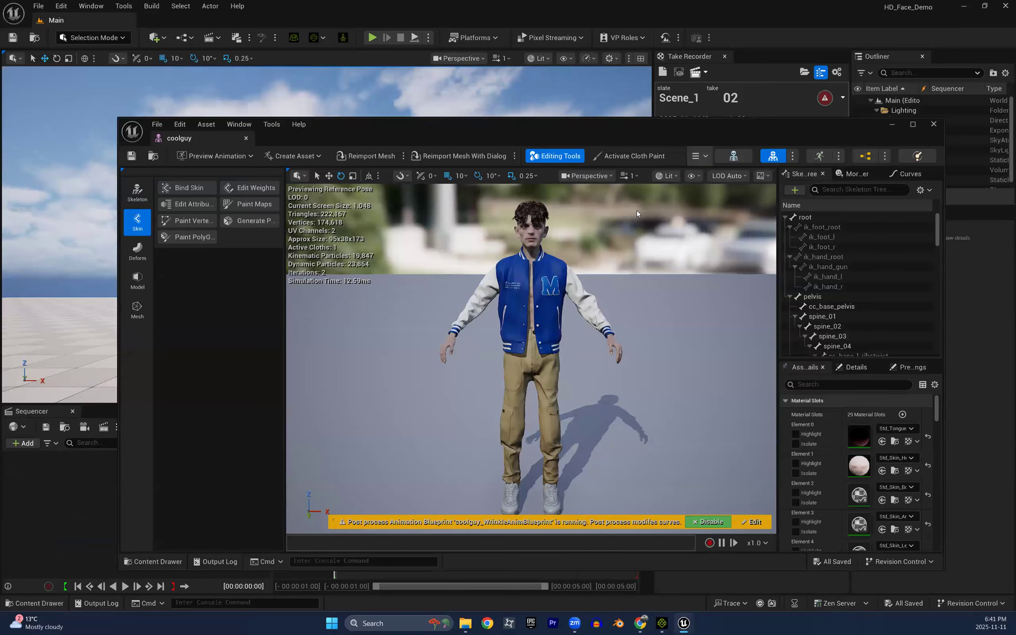
{"action": "left_click", "coordinate": [910, 127]}
{"action": "scroll", "coordinate": [527, 187], "scroll_direction": "up", "scroll_amount": 10}
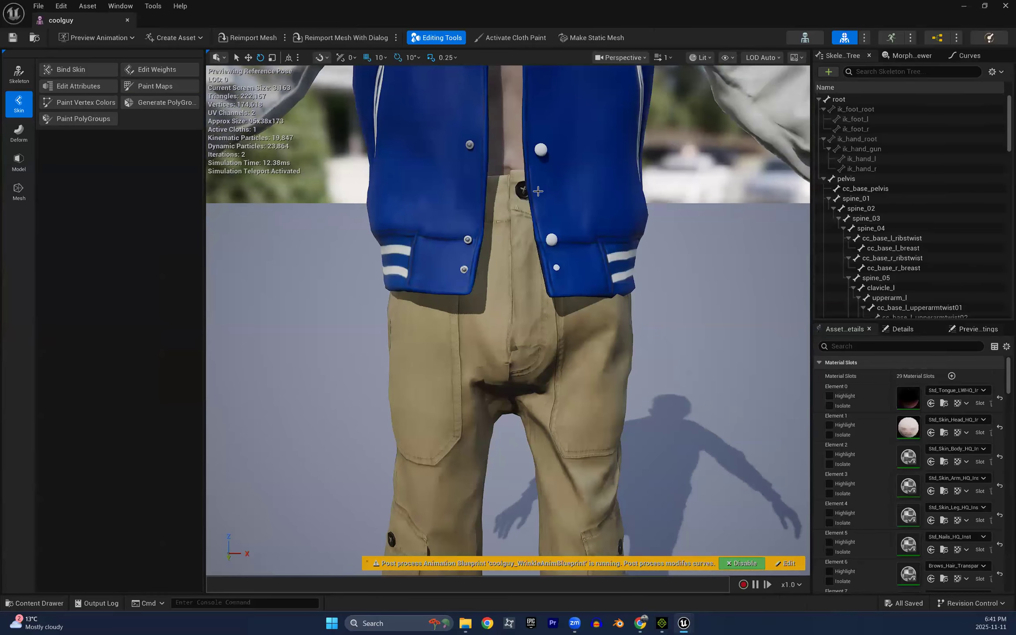
{"action": "middle_click_drag", "start_coordinate": [525, 189], "coordinate": [524, 110]}
{"action": "mouse_move", "coordinate": [518, 318]}
{"action": "middle_mouse_down"}
{"action": "mouse_move", "coordinate": [512, 397]}
{"action": "mouse_move", "coordinate": [507, 309]}
{"action": "mouse_move", "coordinate": [518, 317]}
{"action": "middle_mouse_up"}
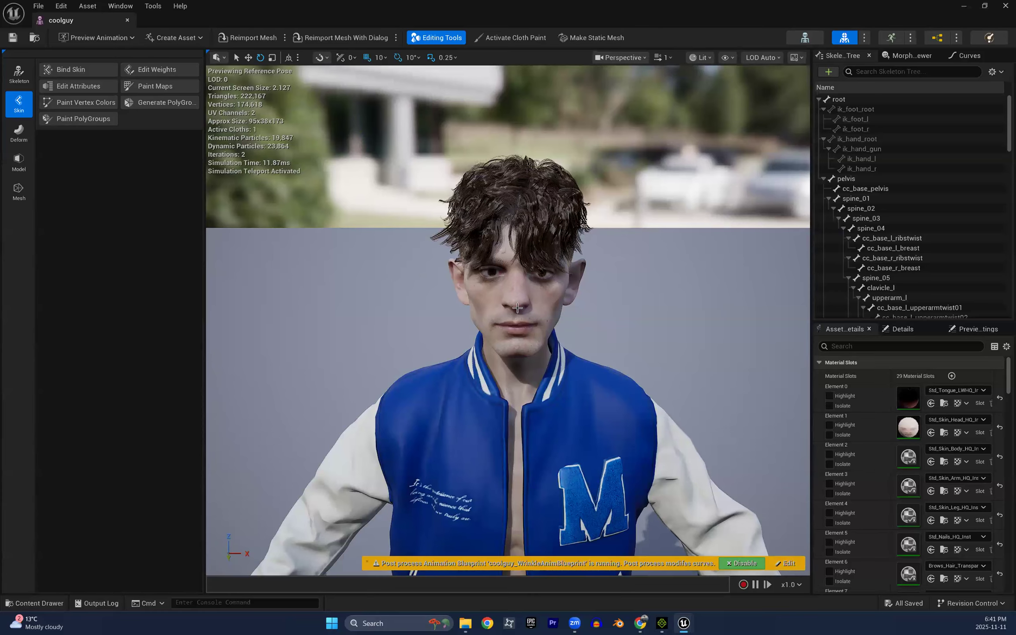
{"action": "middle_click_drag", "start_coordinate": [515, 291], "coordinate": [502, 326]}
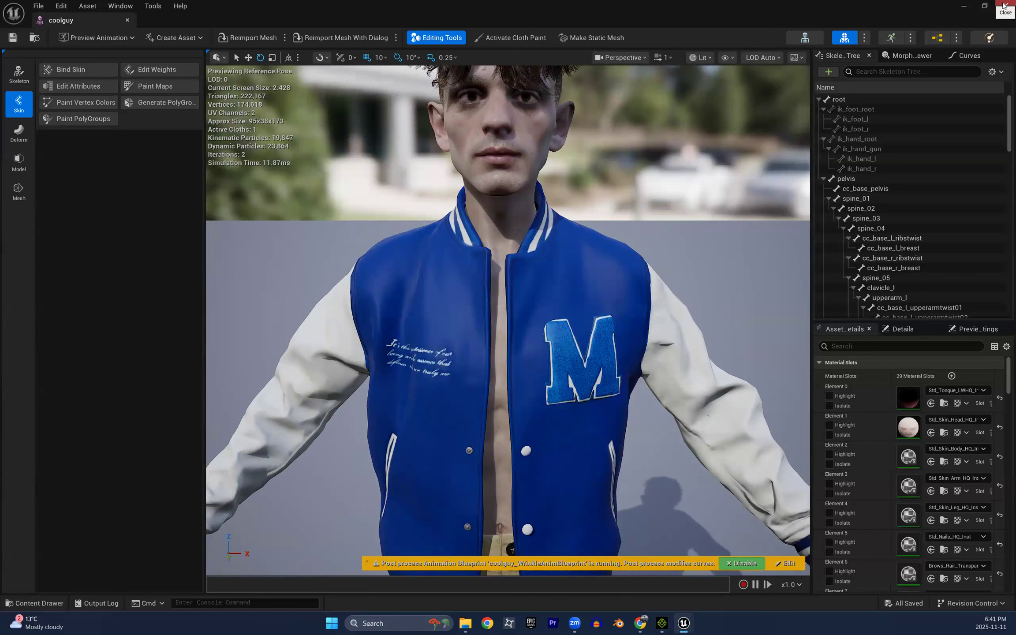
{"action": "key", "text": "alt+Tab"}
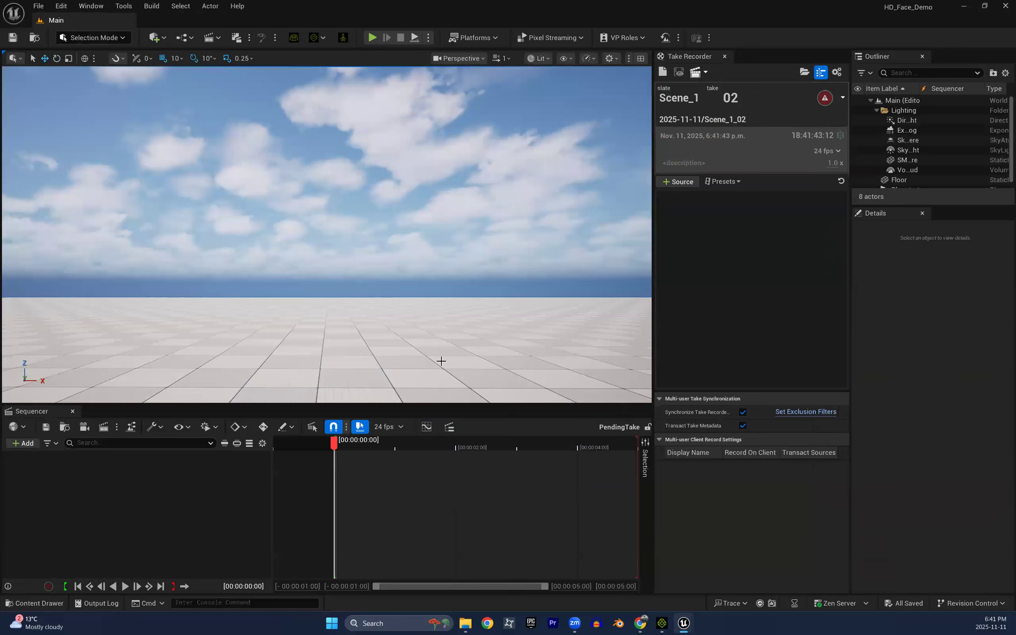
Show the Create CC Control Rig option for the coolguy skeletal mesh and dismiss it without running it
{"action": "key", "text": "ctrl+space"}
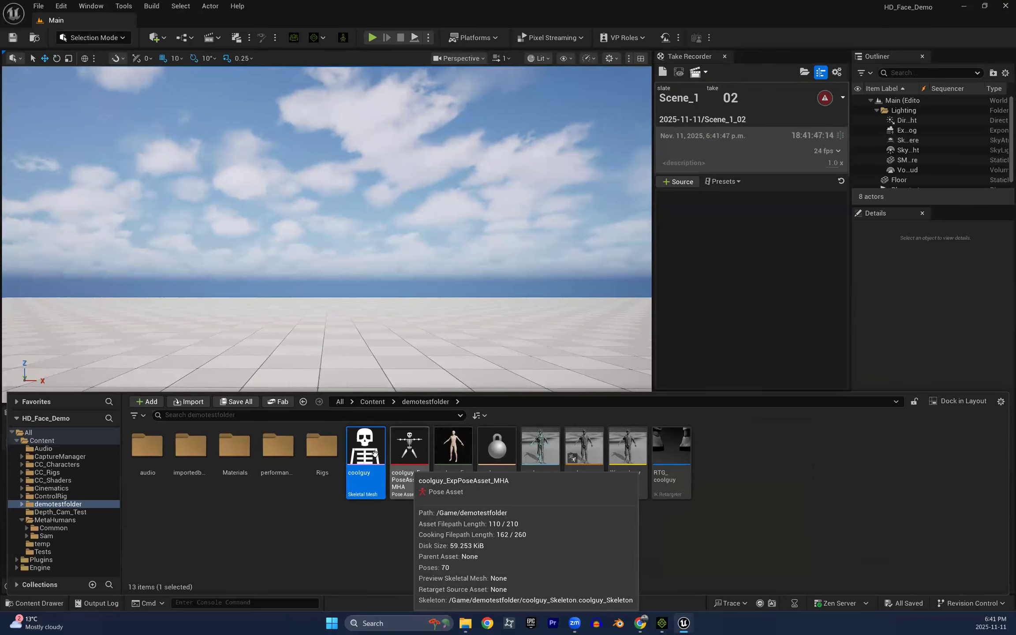
{"action": "mouse_move", "coordinate": [367, 452]}
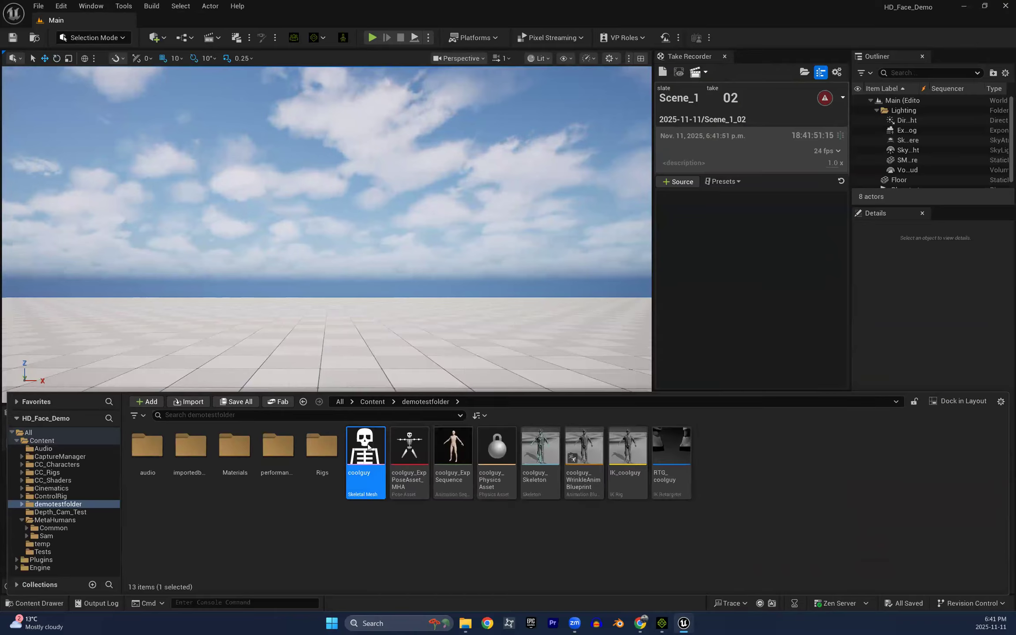
{"action": "right_click", "coordinate": [369, 446]}
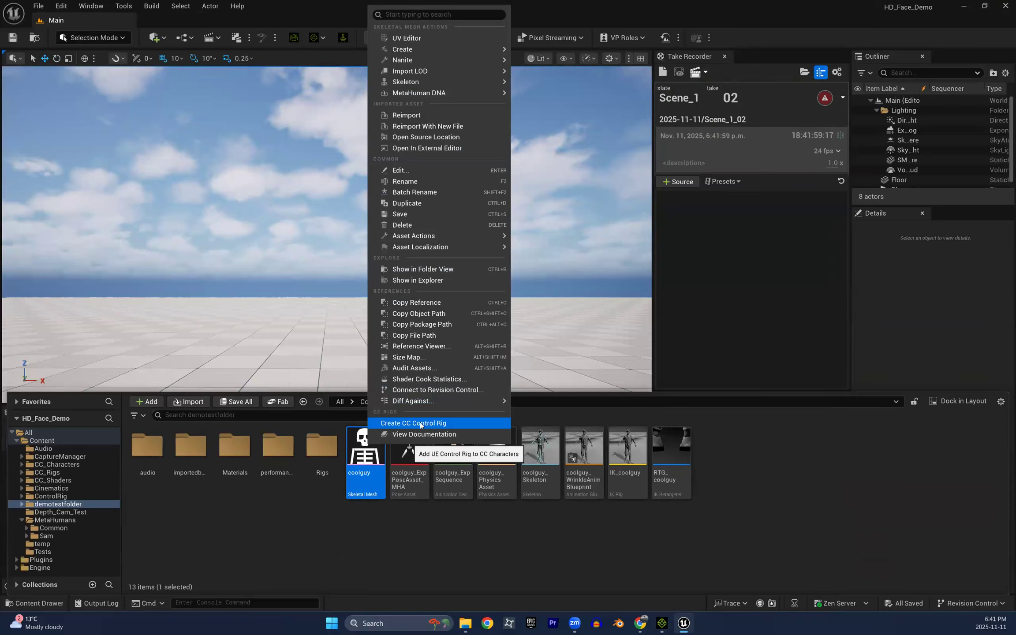
{"action": "left_click", "coordinate": [435, 519]}
Inspect the coolguy_Face skeletal mesh in demotestfolder's Rigs folder and close its editor
{"action": "double_click", "coordinate": [321, 446]}
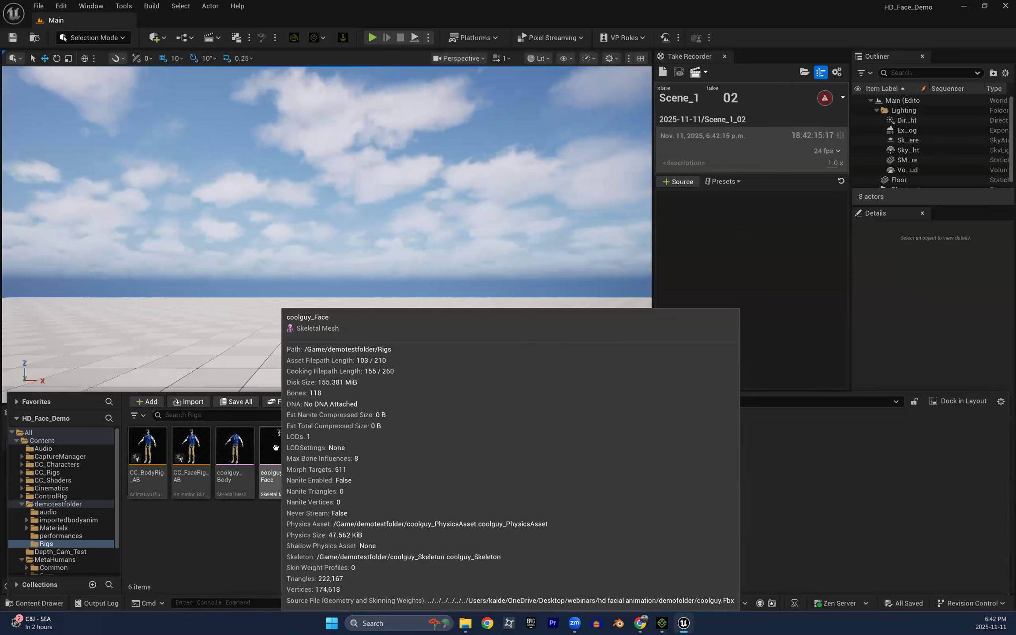
{"action": "double_click", "coordinate": [276, 447]}
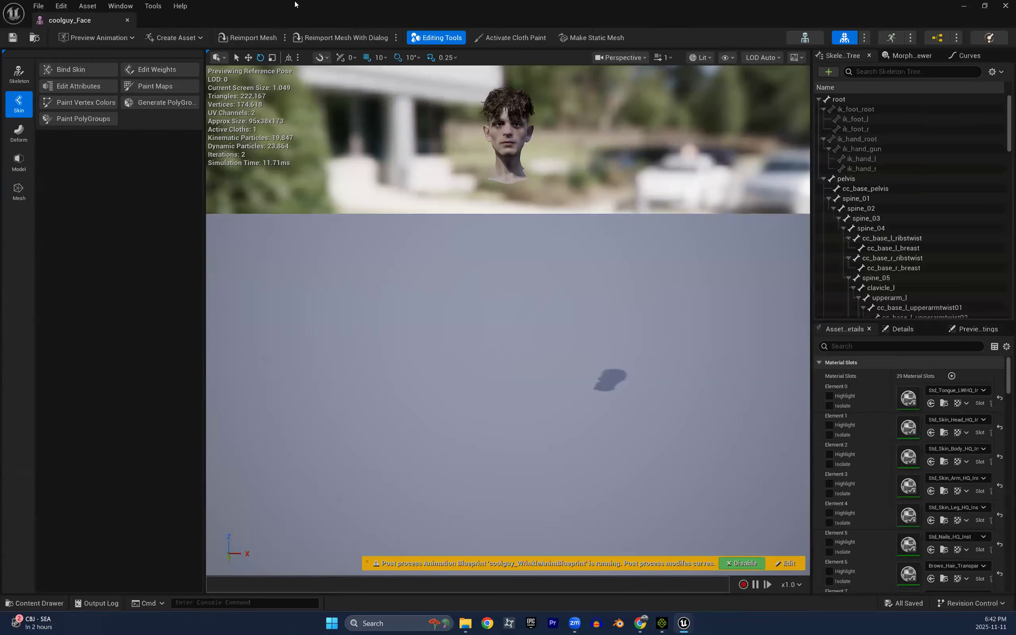
{"action": "left_click", "coordinate": [128, 19]}
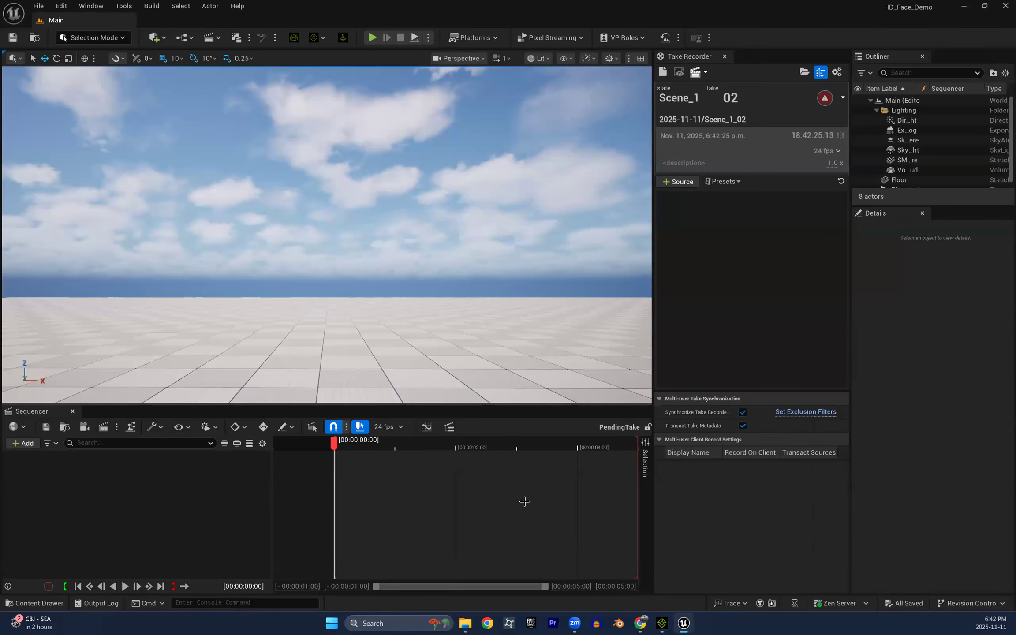
Open the Audio folder under Content, play the ElevenLabs_webinar sound wave and stop it
{"action": "key", "text": "ctrl+space"}
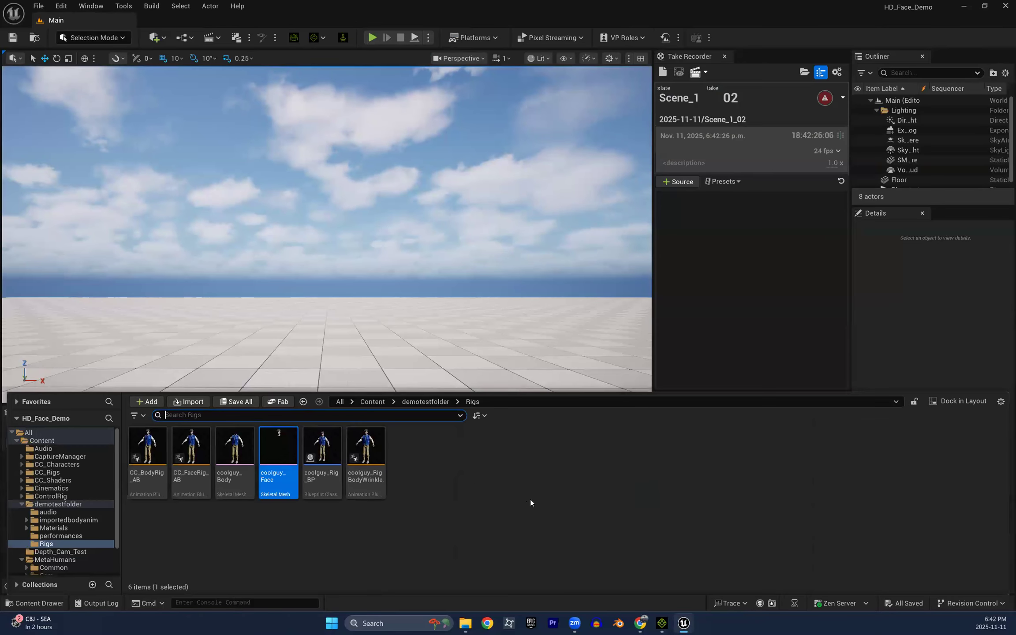
{"action": "left_click", "coordinate": [457, 489]}
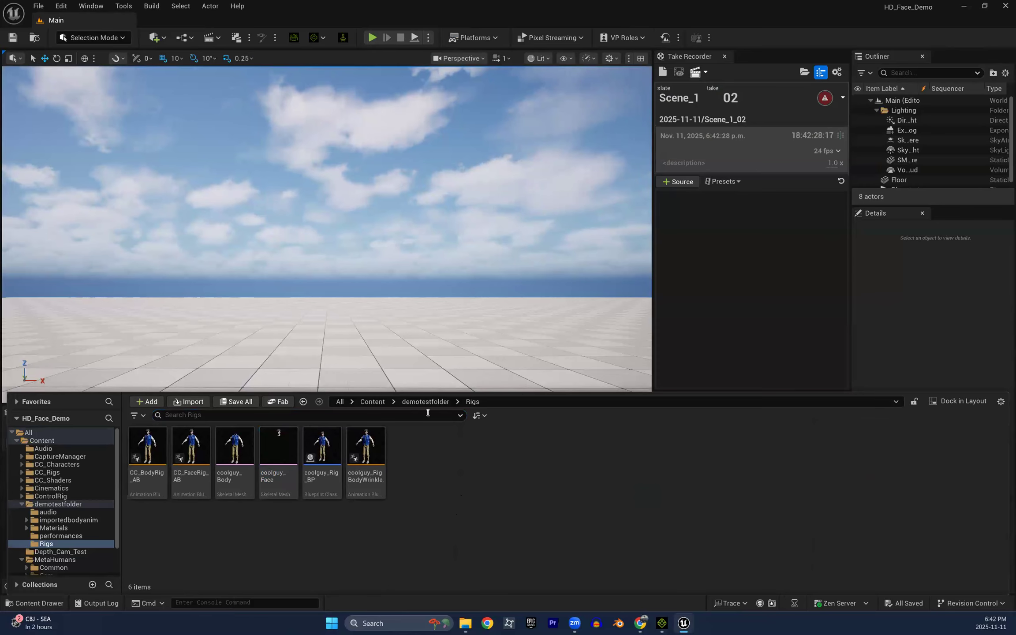
{"action": "left_click", "coordinate": [378, 404]}
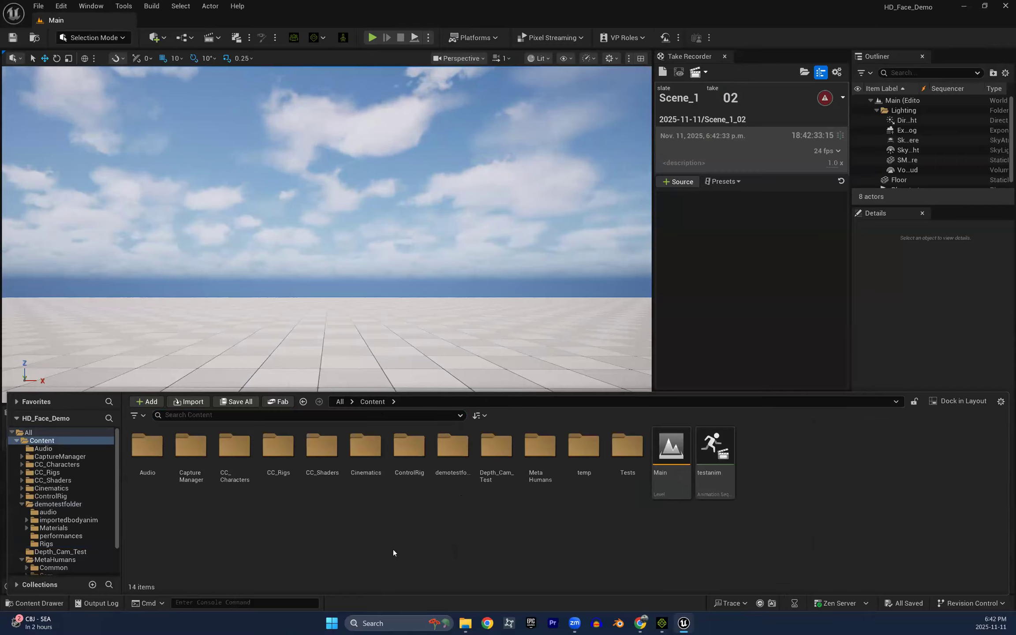
{"action": "double_click", "coordinate": [155, 452]}
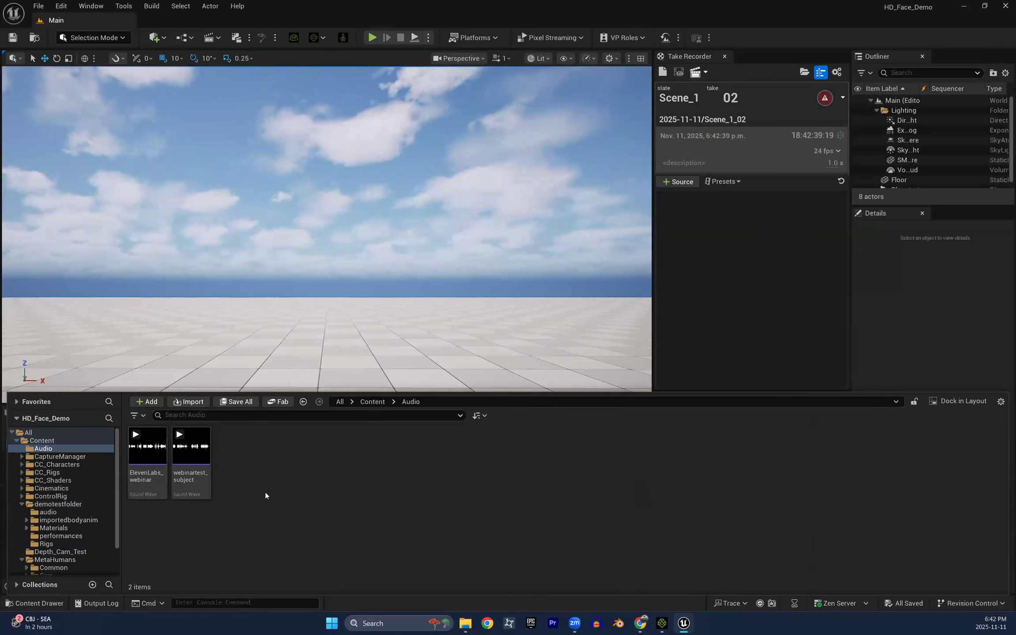
{"action": "left_click", "coordinate": [148, 447]}
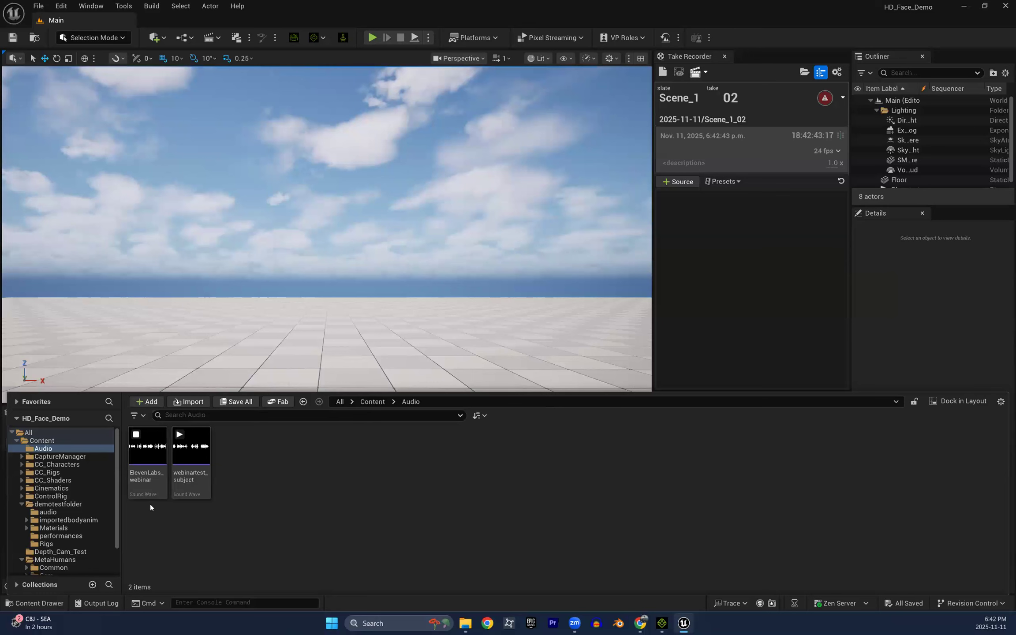
{"action": "left_click", "coordinate": [148, 446]}
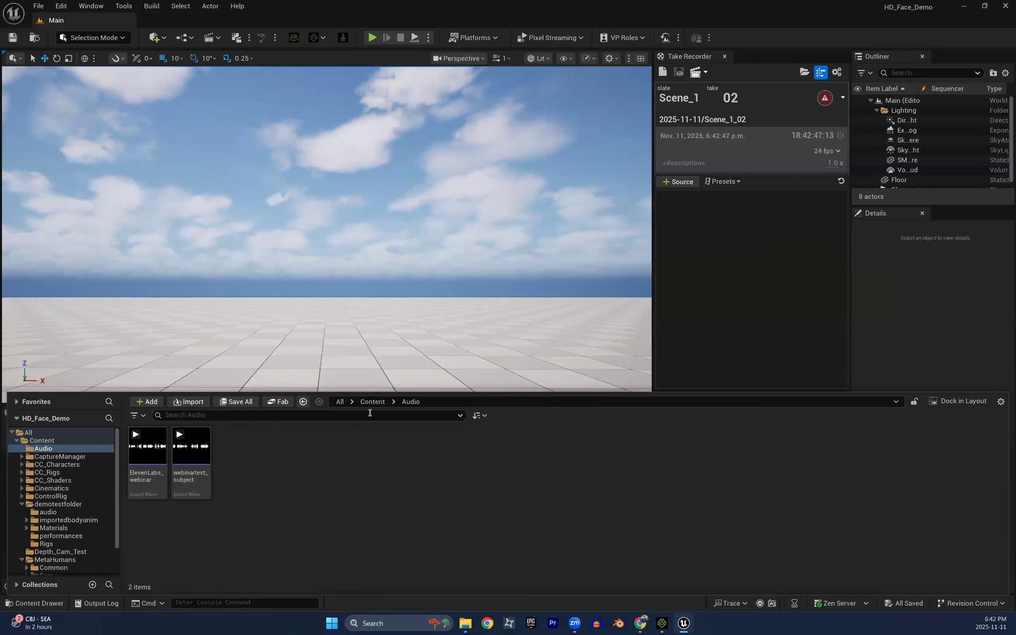
Create a MetaHuman Performance asset named audioanimtest in the Content temp folder
{"action": "left_click", "coordinate": [371, 402]}
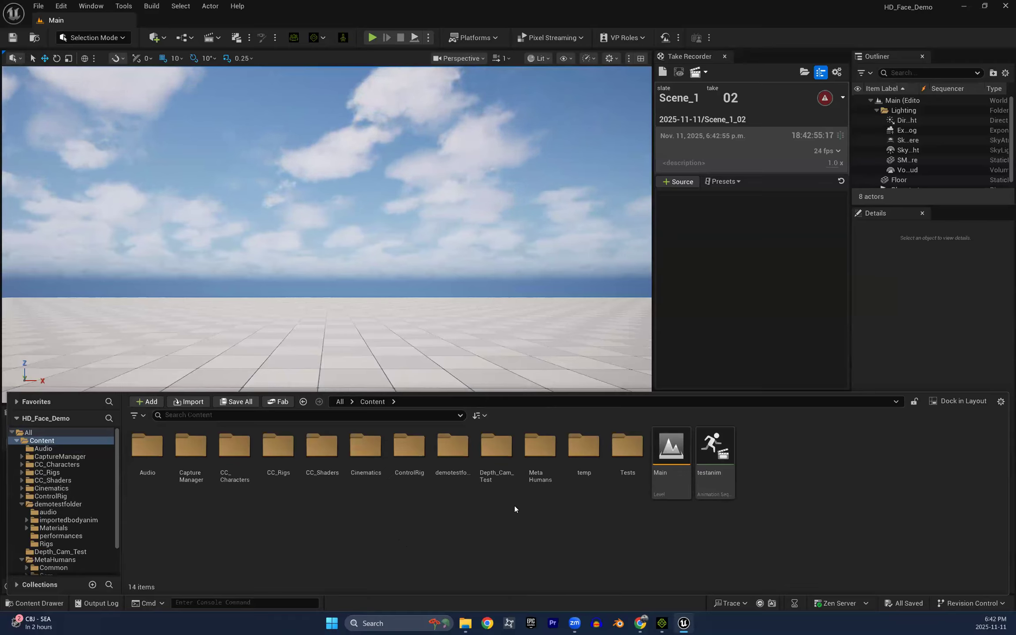
{"action": "double_click", "coordinate": [576, 450]}
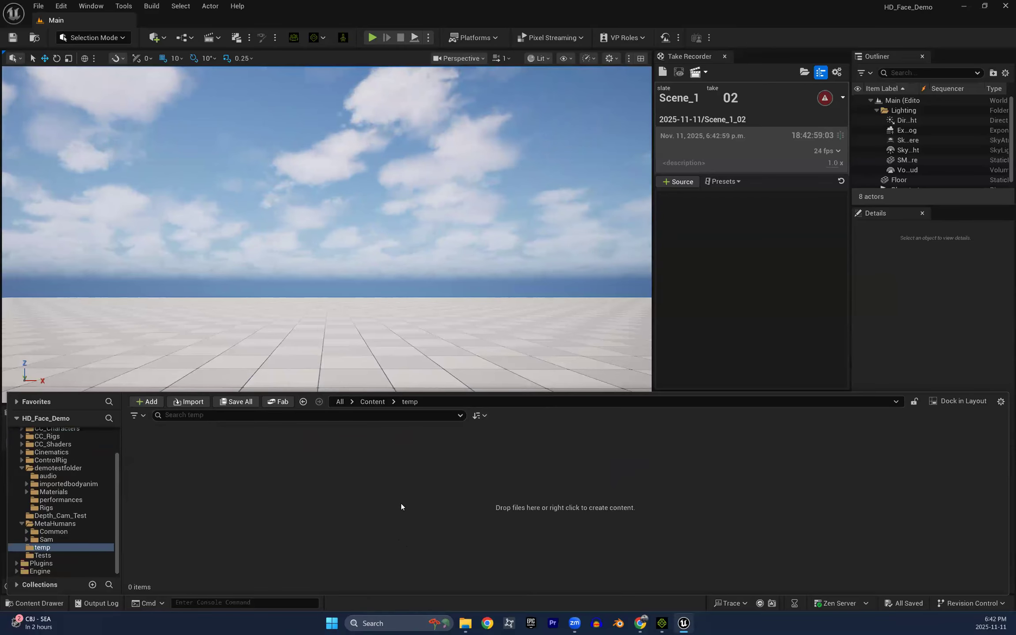
{"action": "right_click", "coordinate": [240, 497]}
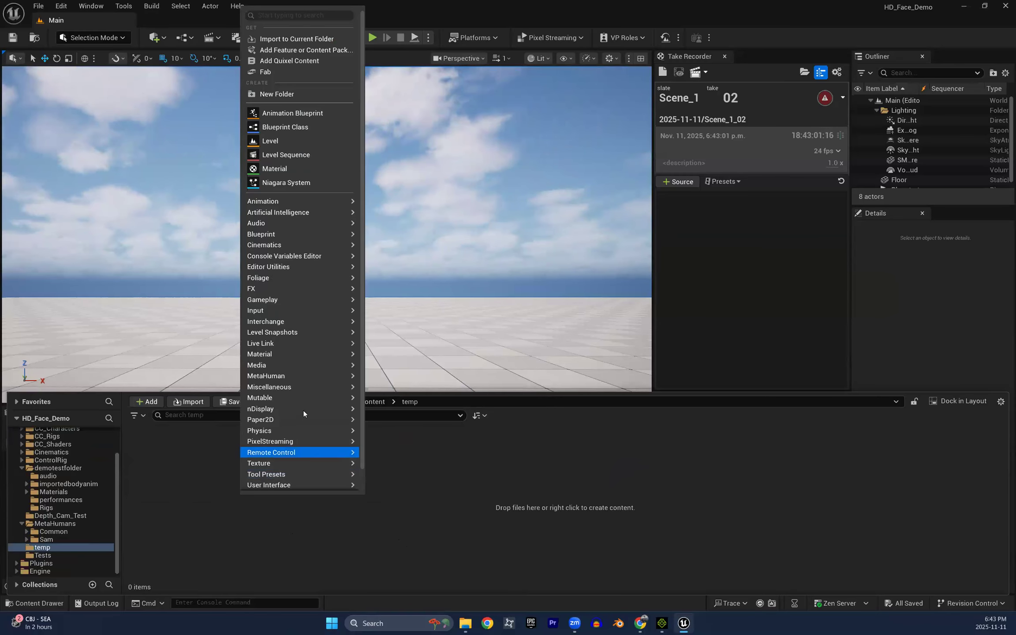
{"action": "mouse_move", "coordinate": [291, 380]}
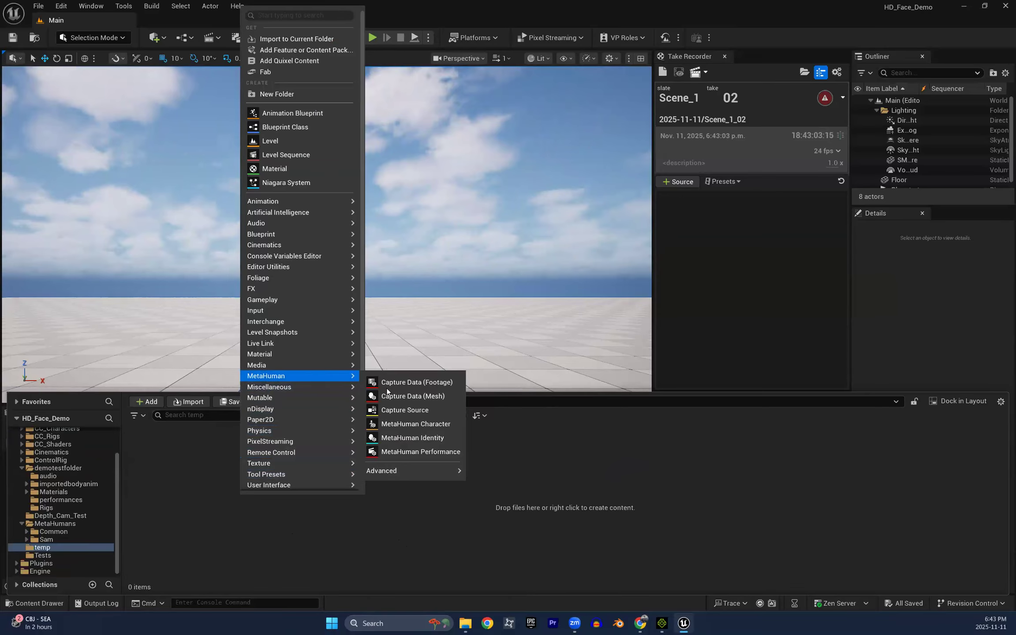
{"action": "left_click", "coordinate": [407, 453]}
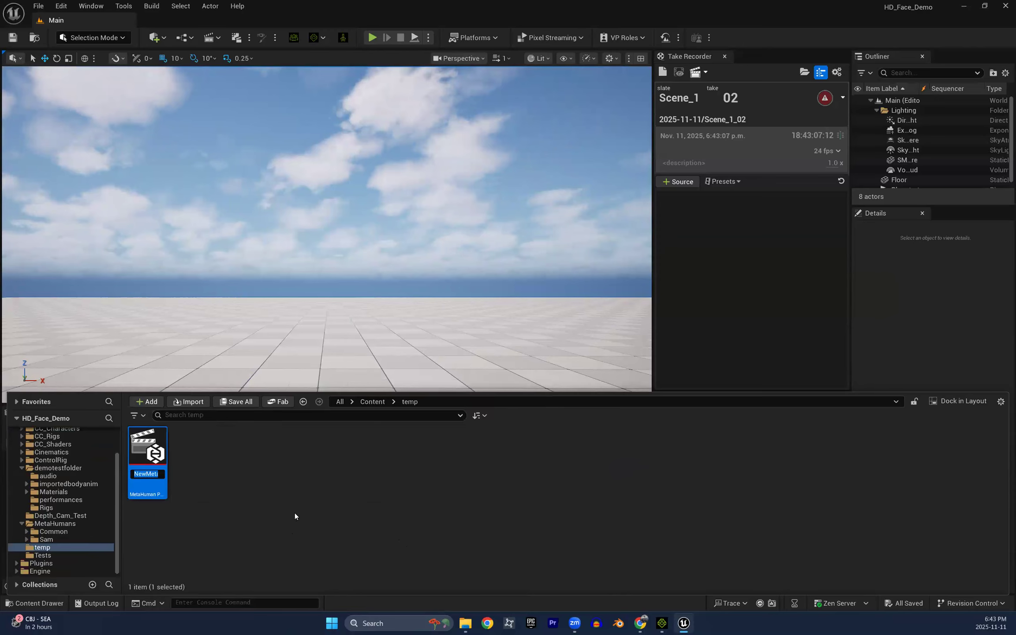
{"action": "type", "text": "audio"}
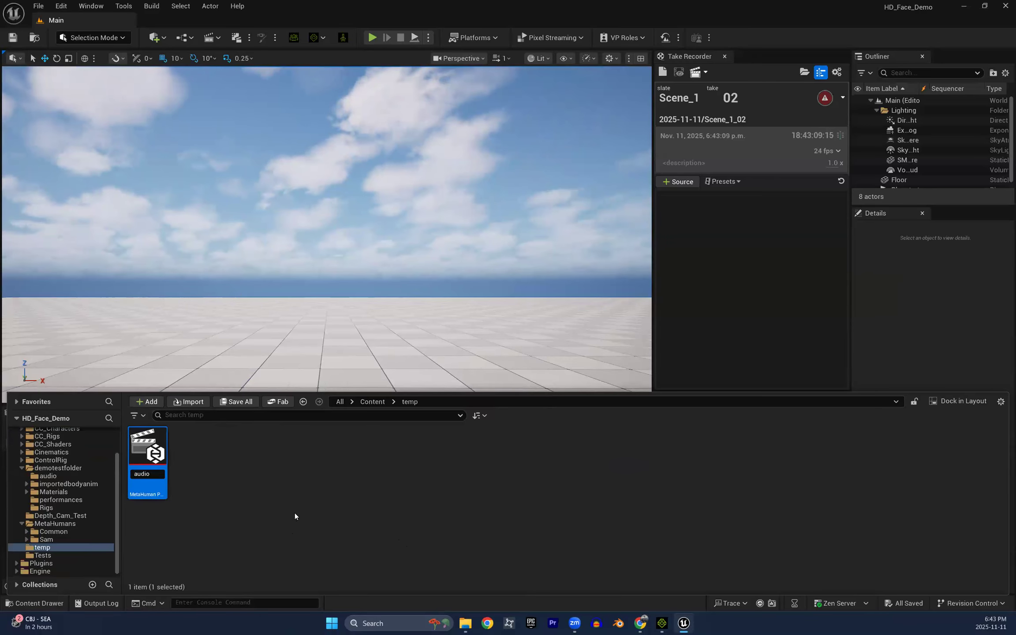
{"action": "type", "text": "animtest"}
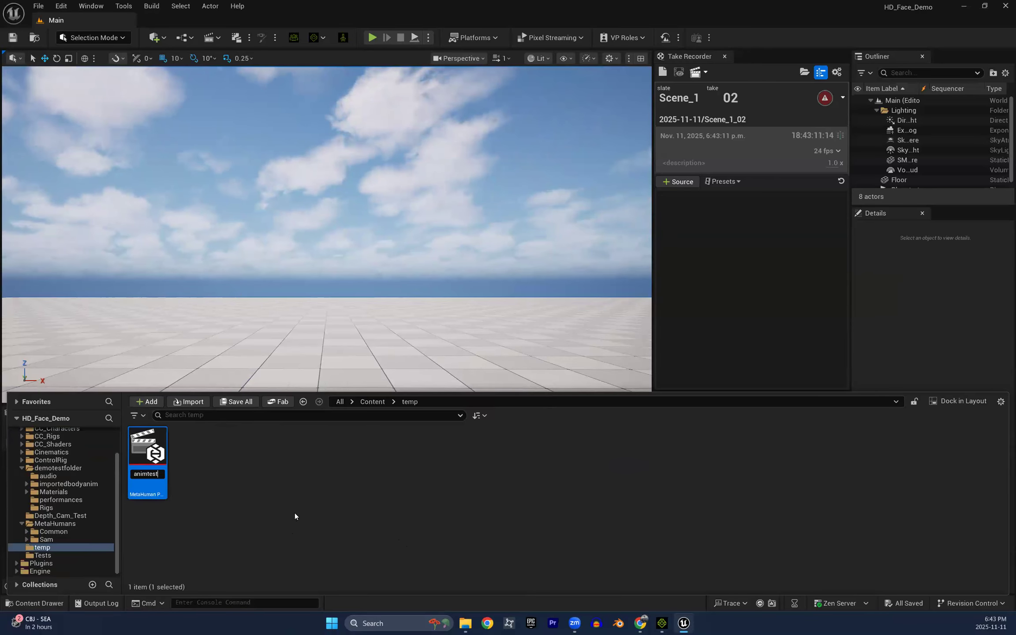
{"action": "key", "text": "Return"}
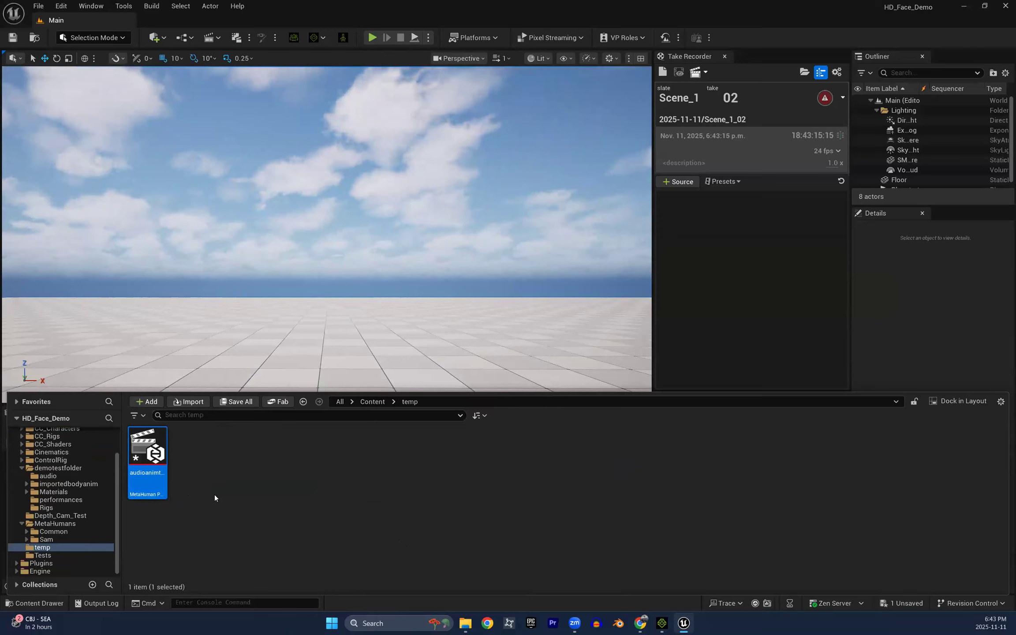
Open the audioanimtest performance, set its input type to Audio and assign the ElevenLabs_webinar sound wave
{"action": "double_click", "coordinate": [149, 451]}
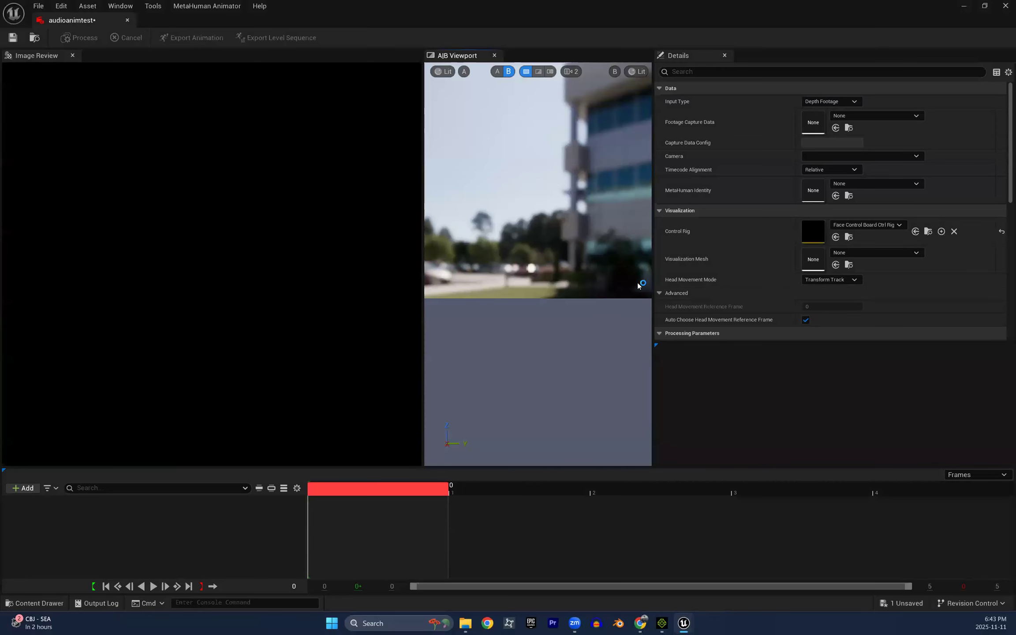
{"action": "left_click", "coordinate": [830, 102]}
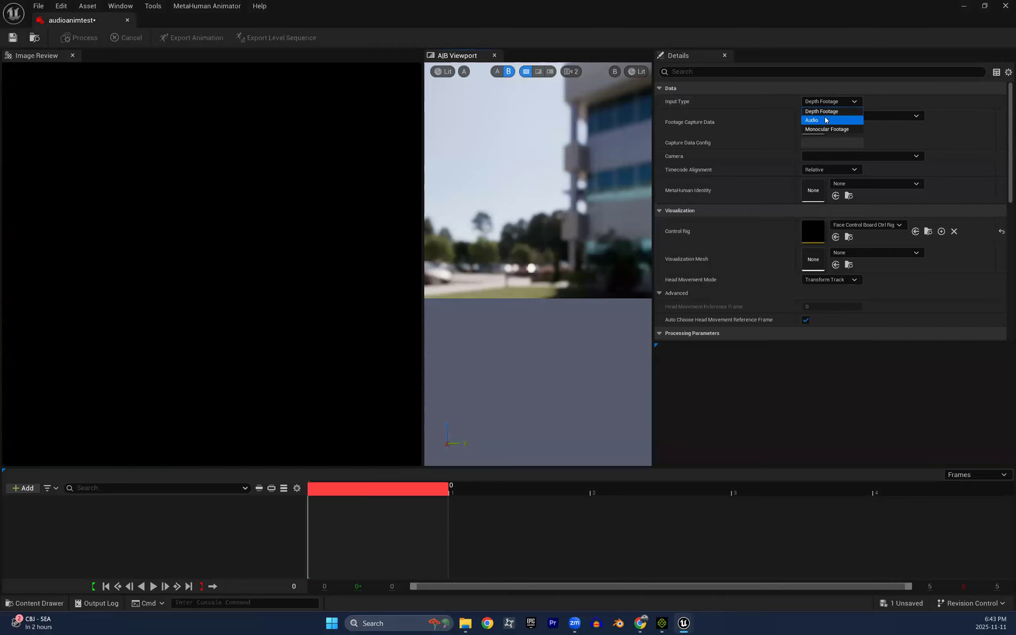
{"action": "left_click", "coordinate": [825, 120]}
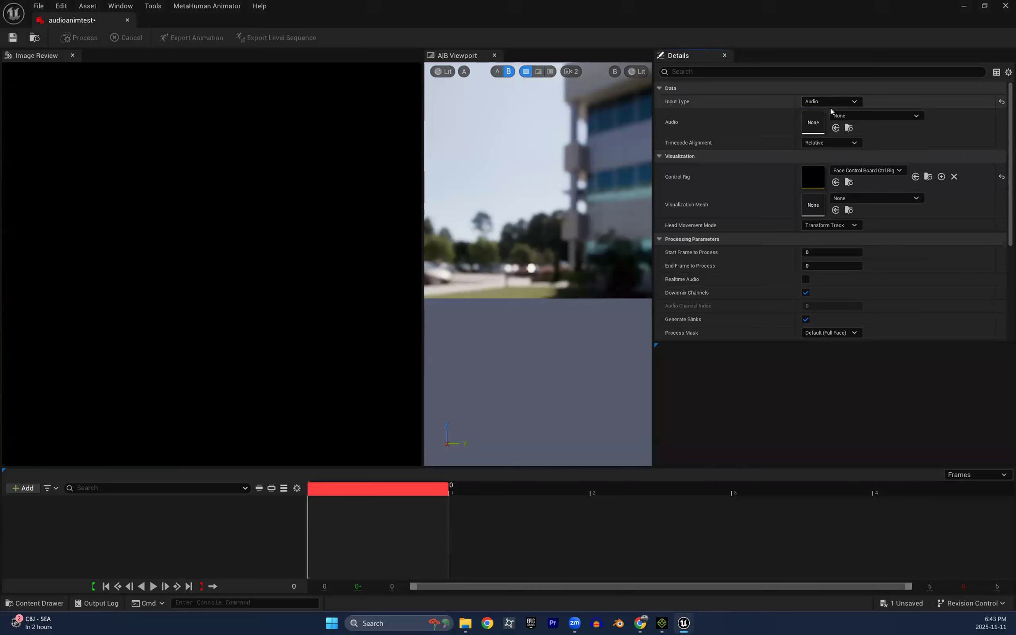
{"action": "left_click", "coordinate": [855, 116]}
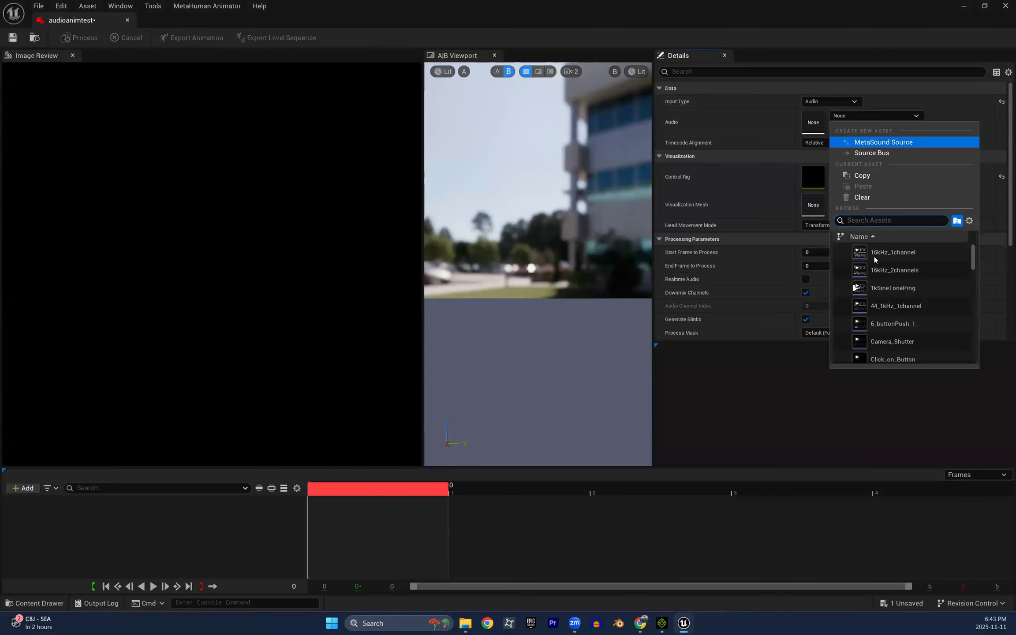
{"action": "type", "text": "web"}
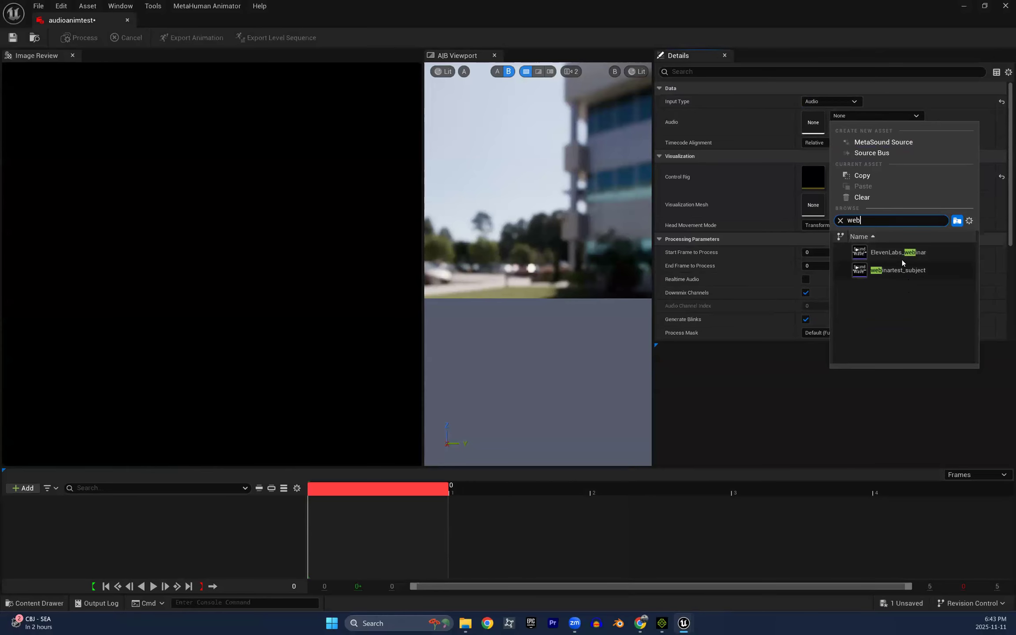
{"action": "left_click", "coordinate": [893, 250]}
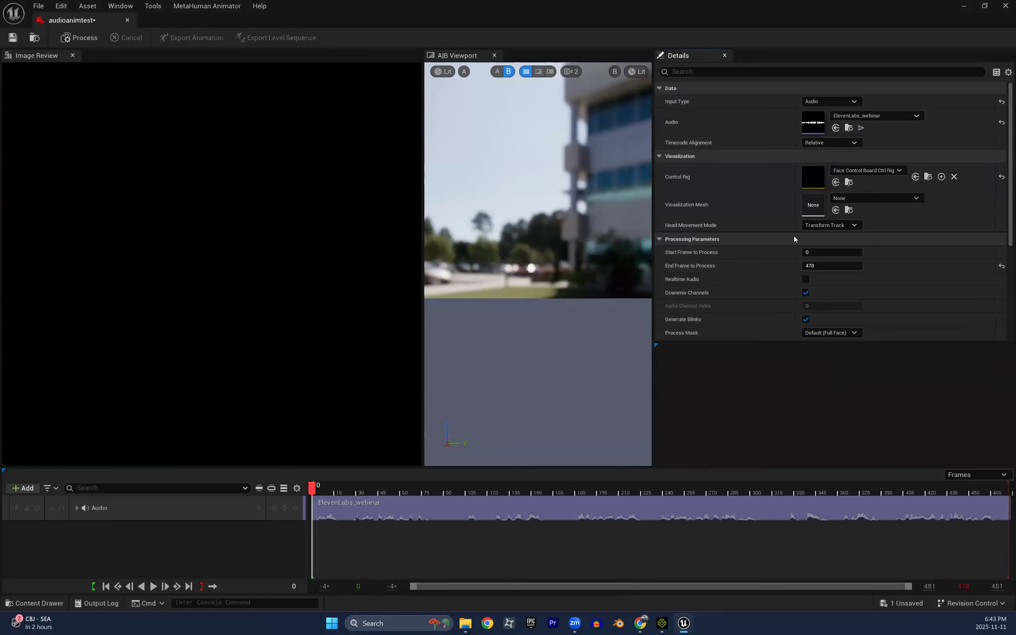
Set the performance's Control Rig to CC5_HD_Face_Rig from the CC_Rigs Controls folder
{"action": "left_click", "coordinate": [891, 170]}
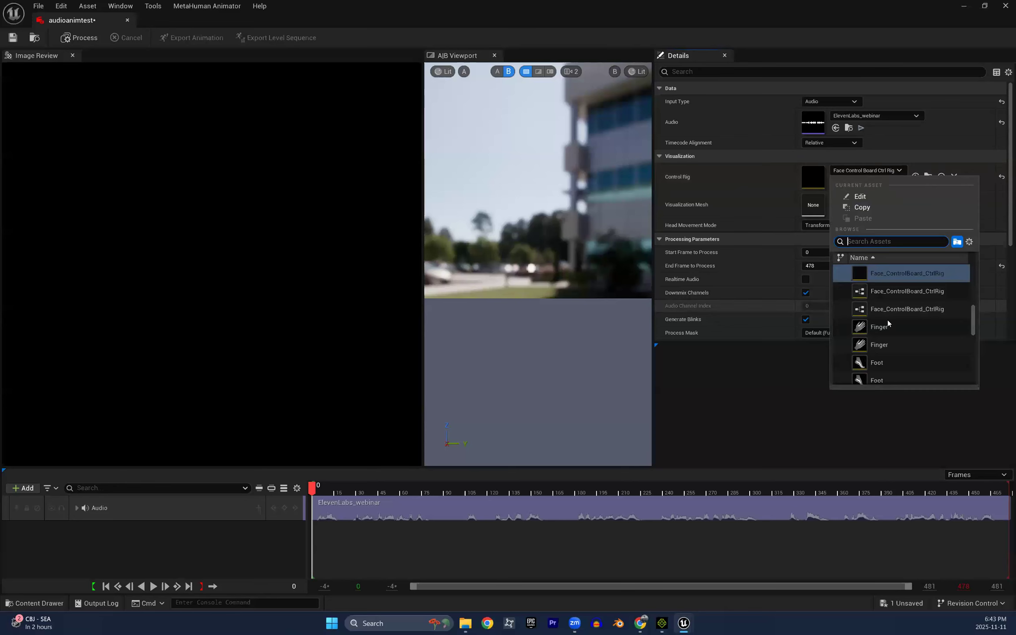
{"action": "scroll", "coordinate": [905, 323], "scroll_direction": "down", "scroll_amount": 3}
{"action": "scroll", "coordinate": [948, 332], "scroll_direction": "down", "scroll_amount": 3}
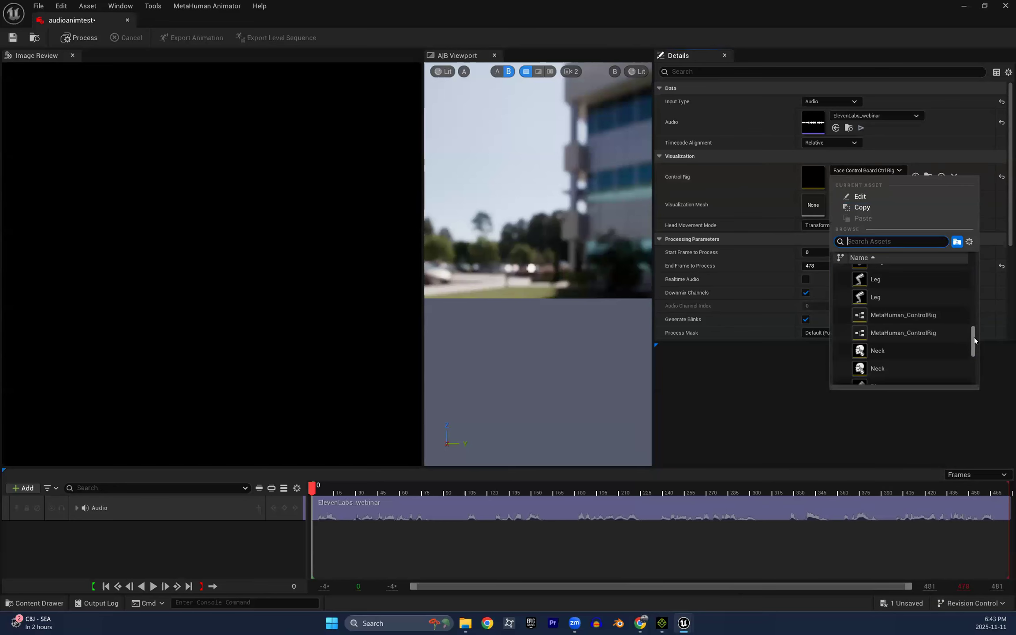
{"action": "left_click_drag", "start_coordinate": [973, 324], "coordinate": [979, 286]}
{"action": "scroll", "coordinate": [978, 286], "scroll_direction": "up", "scroll_amount": 1}
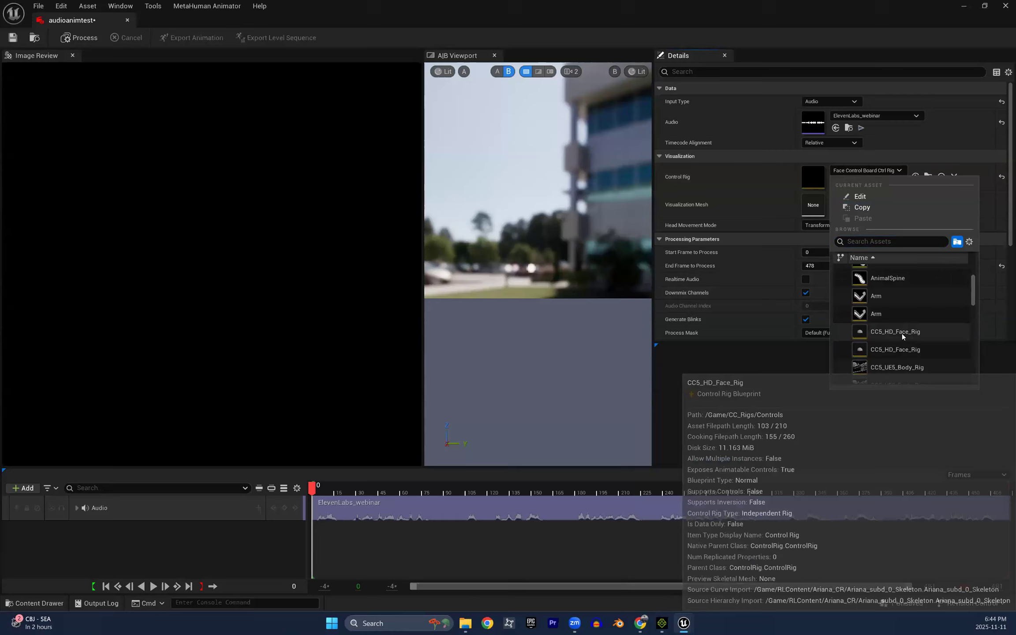
{"action": "key", "text": "Escape"}
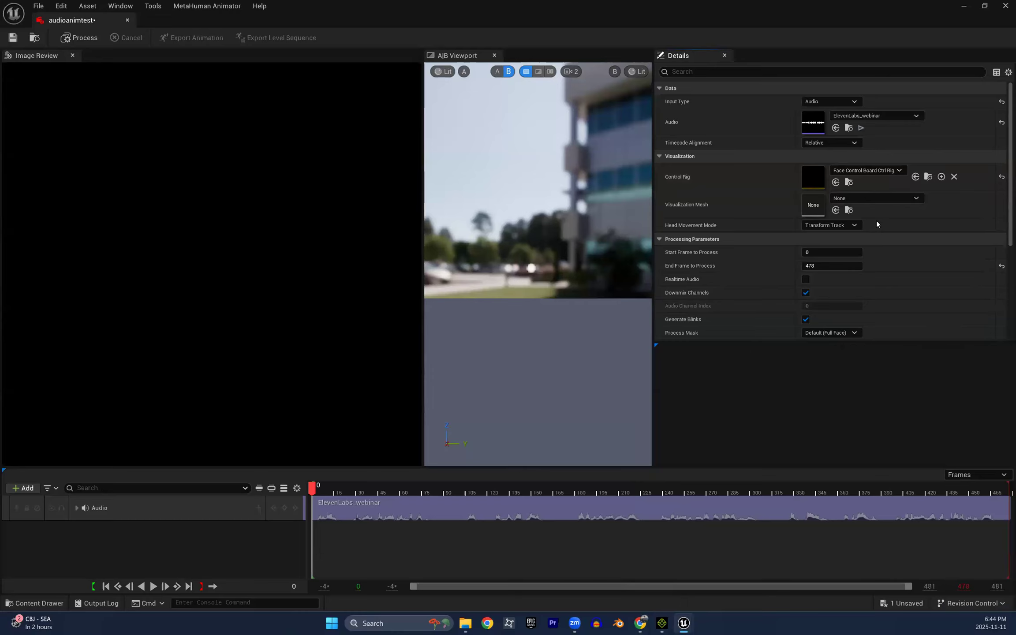
Assign the coolguy_Face skeletal mesh as the performance's visualization mesh
{"action": "left_click", "coordinate": [857, 198]}
{"action": "left_click_drag", "start_coordinate": [970, 308], "coordinate": [975, 346]}
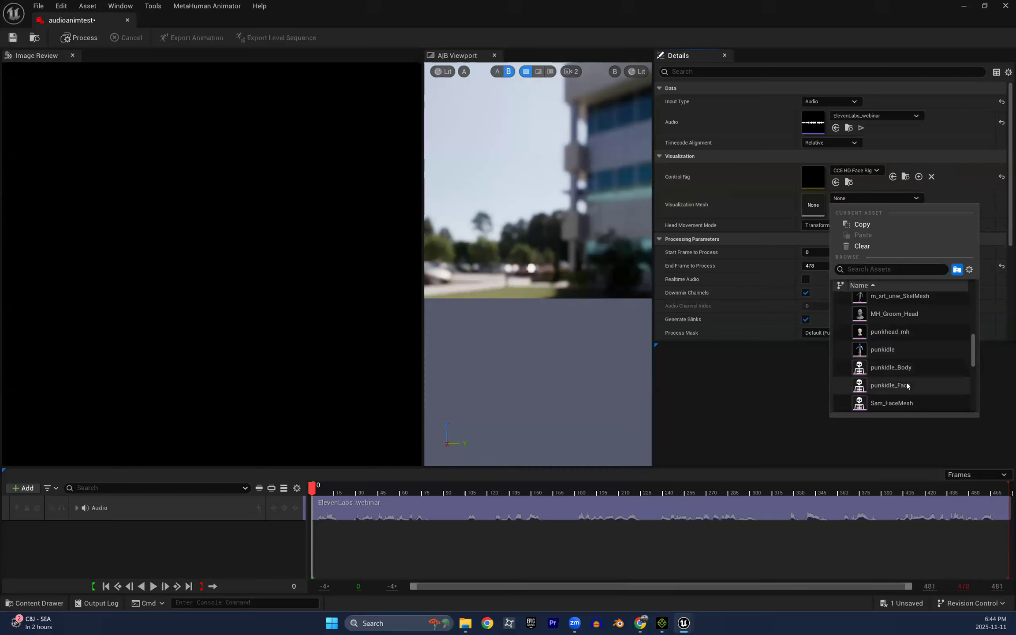
{"action": "scroll", "coordinate": [918, 370], "scroll_direction": "up", "scroll_amount": 3}
{"action": "scroll", "coordinate": [918, 372], "scroll_direction": "up", "scroll_amount": 2}
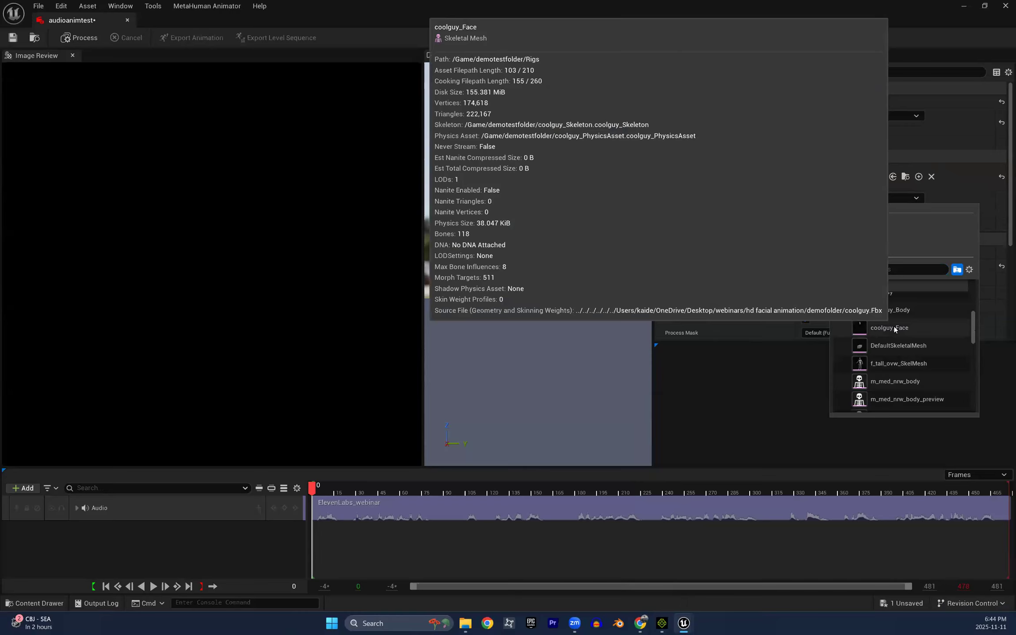
{"action": "key", "text": "Escape"}
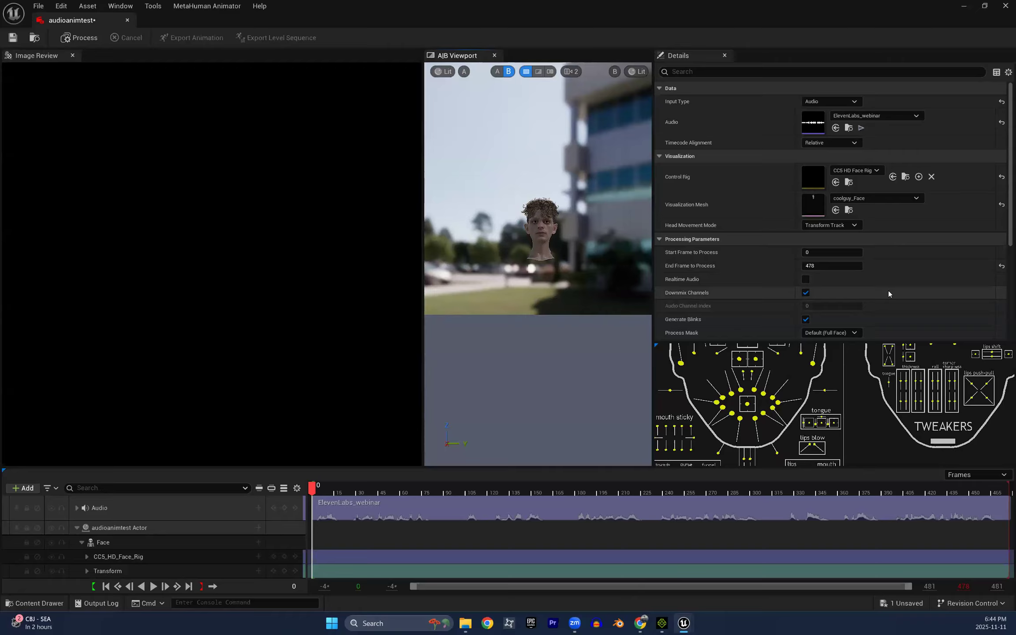
Try the Neutral and Happy moods in the performance's solve overrides
{"action": "scroll", "coordinate": [887, 290], "scroll_direction": "down", "scroll_amount": 3}
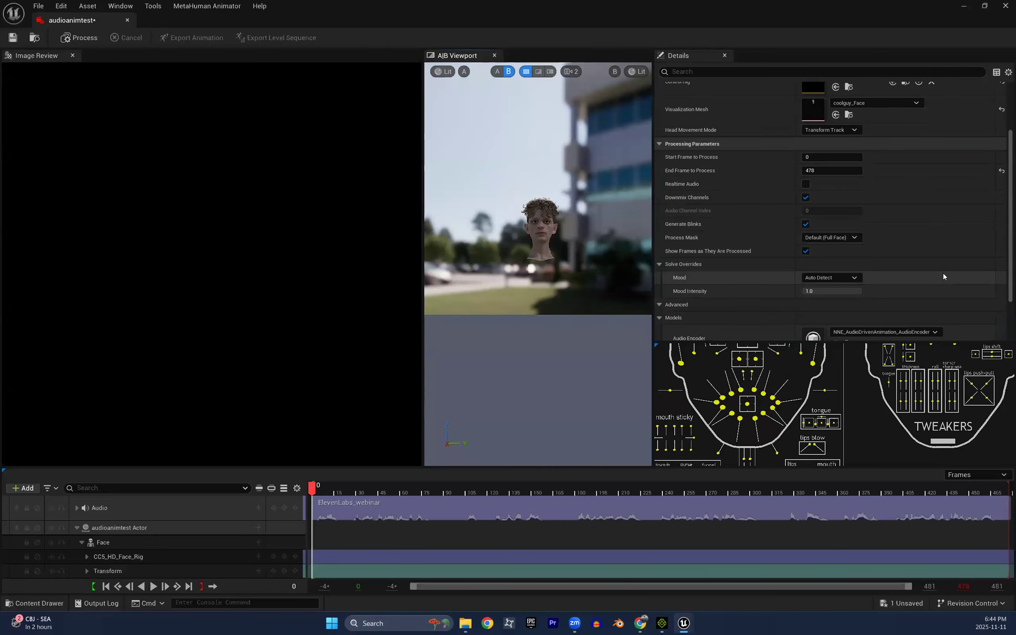
{"action": "scroll", "coordinate": [942, 273], "scroll_direction": "down", "scroll_amount": 2}
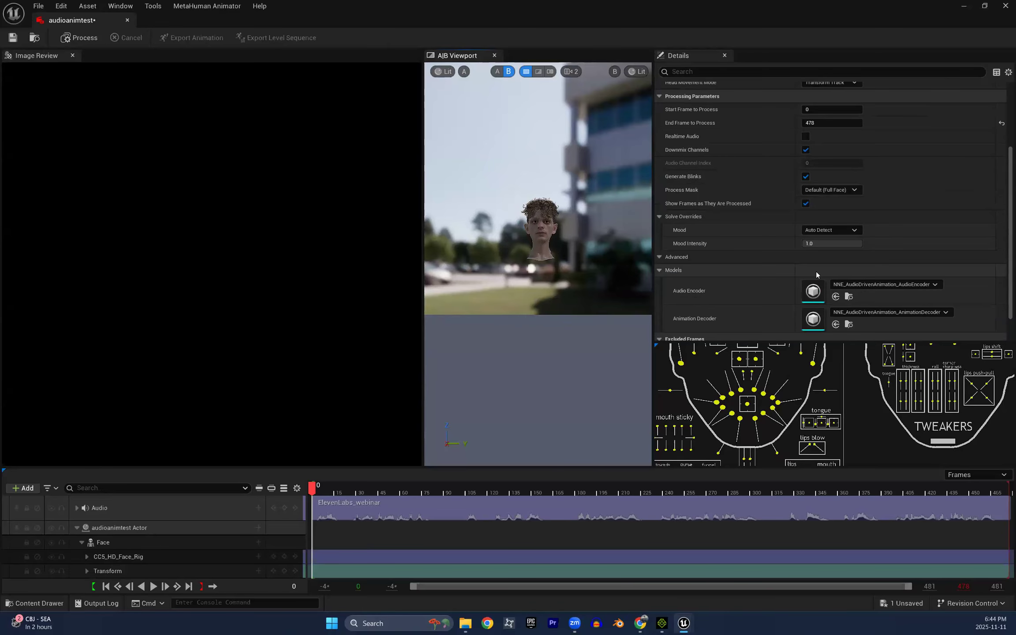
{"action": "left_click", "coordinate": [827, 230]}
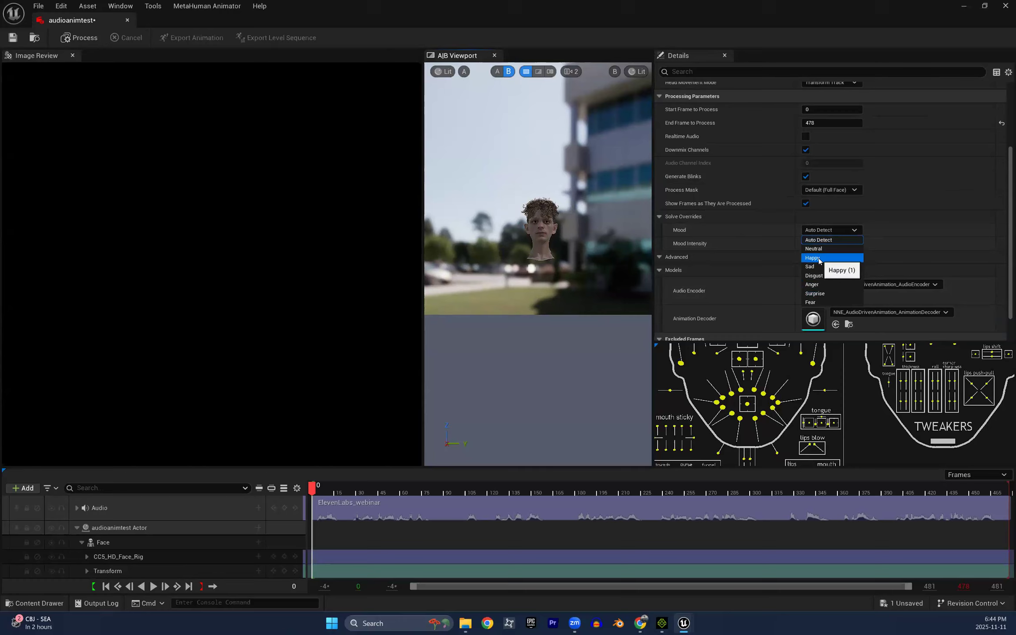
{"action": "left_click", "coordinate": [841, 249]}
{"action": "left_click", "coordinate": [833, 229]}
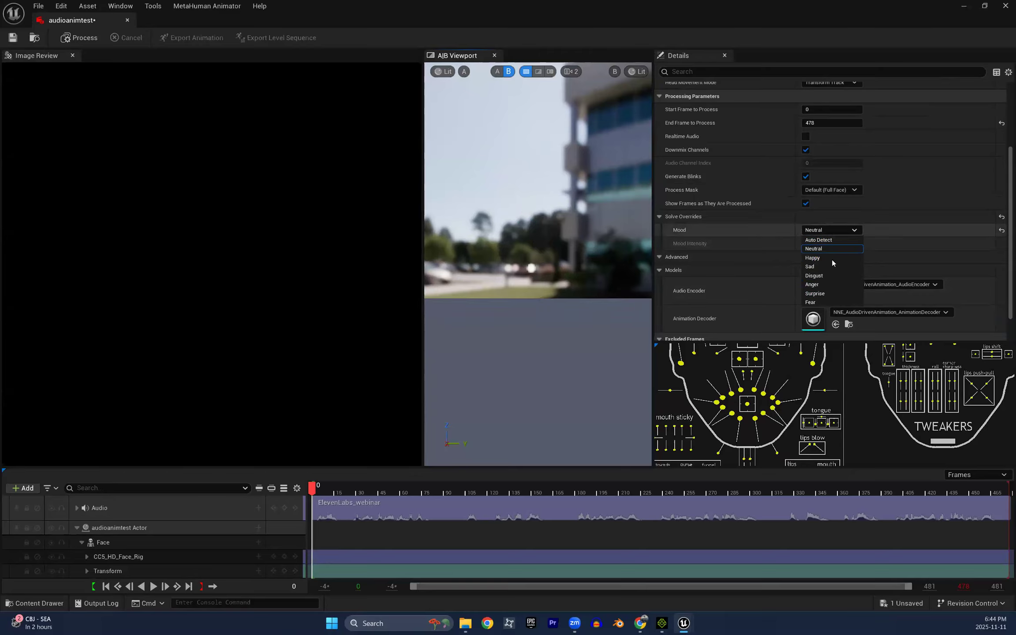
{"action": "left_click", "coordinate": [831, 258]}
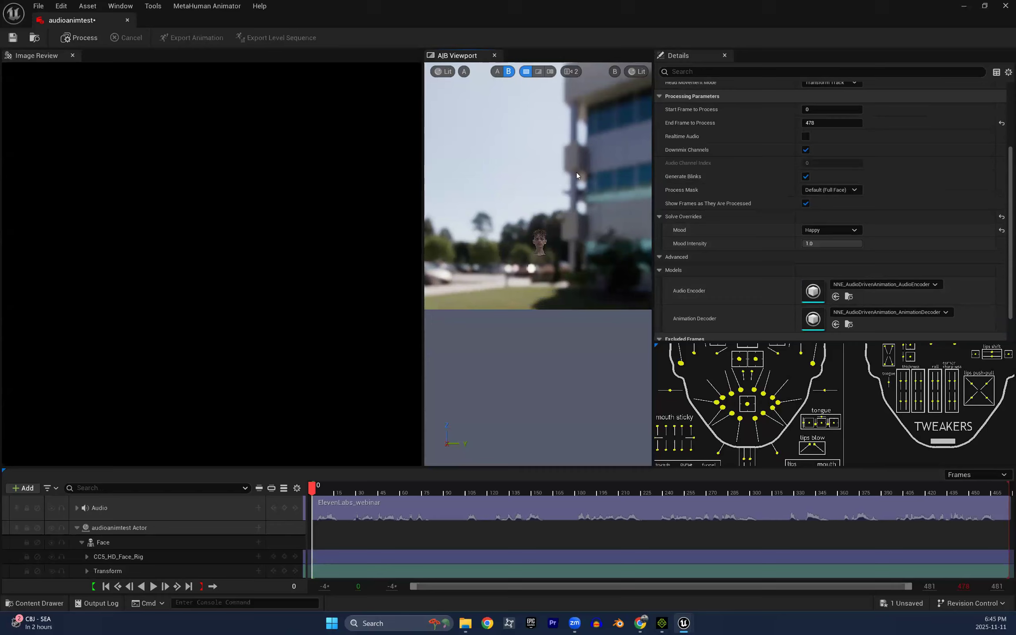
Set the solve override mood to Sad with a mood intensity of 0.75
{"action": "left_click", "coordinate": [838, 231]}
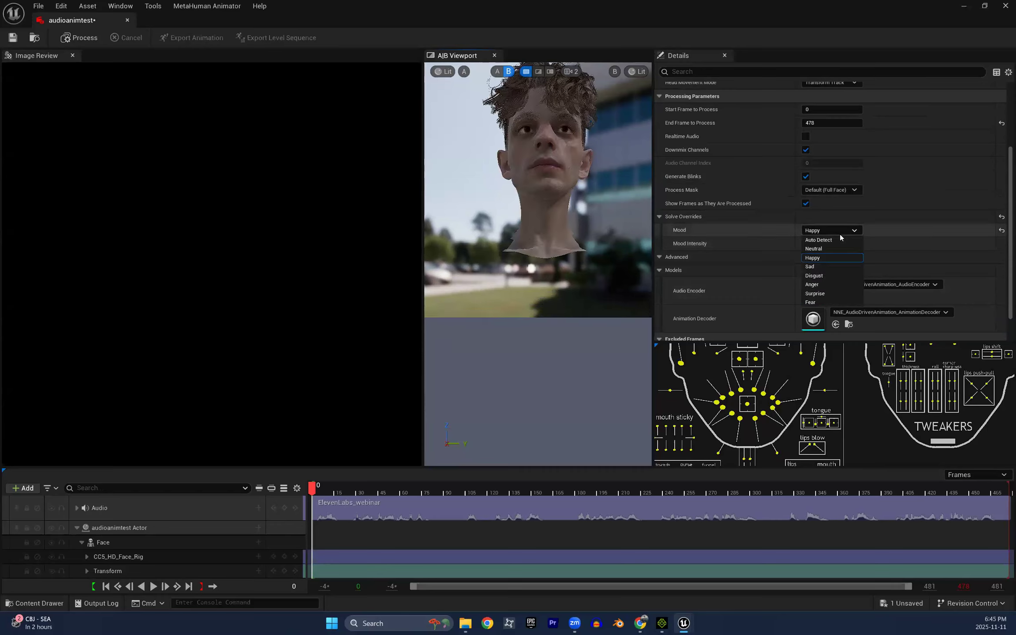
{"action": "left_click", "coordinate": [829, 267]}
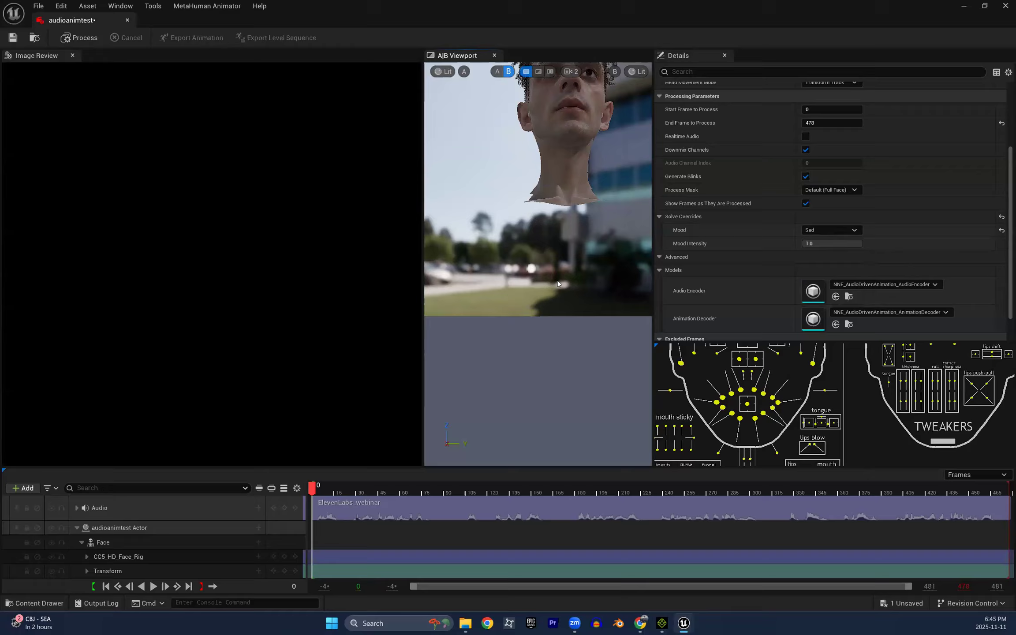
{"action": "left_click", "coordinate": [845, 244]}
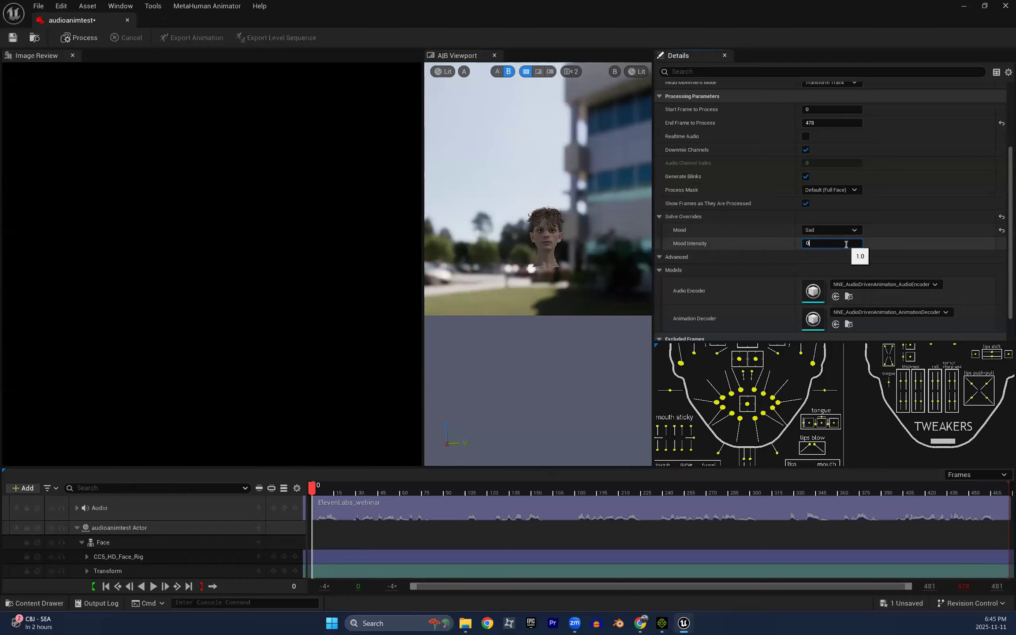
{"action": "type", "text": "0.75"}
{"action": "key", "text": "Return"}
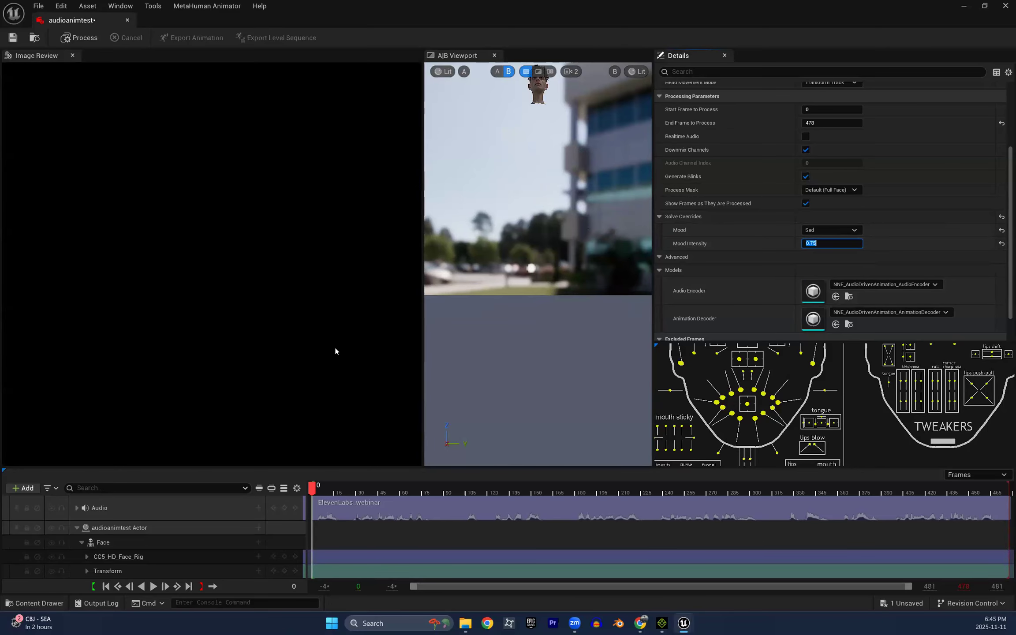
Process the audio performance and play the generated facial animation from the first frame
{"action": "left_click", "coordinate": [83, 38]}
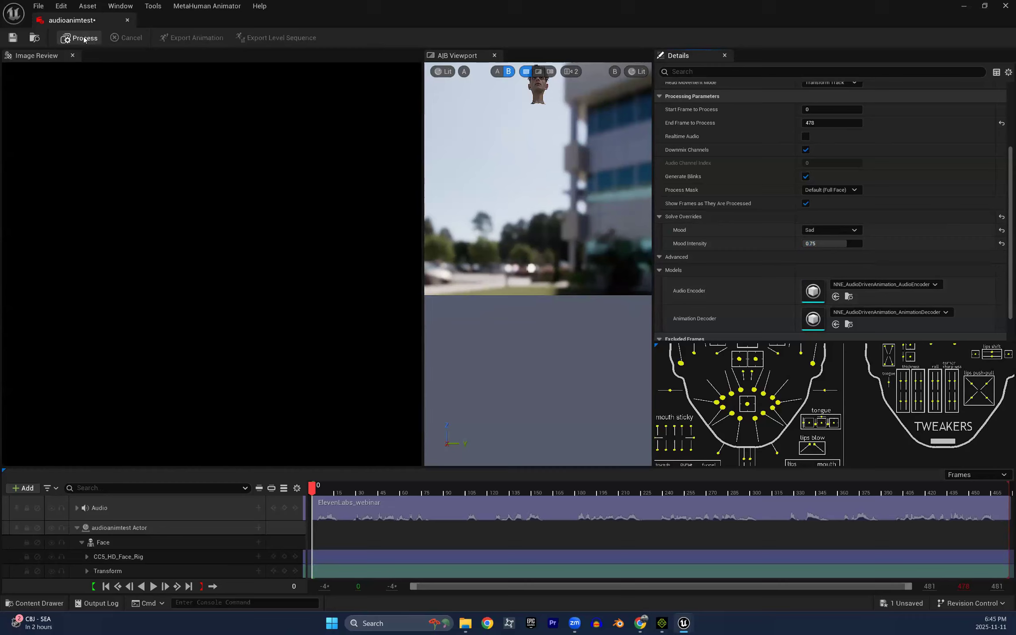
{"action": "left_click", "coordinate": [100, 39]}
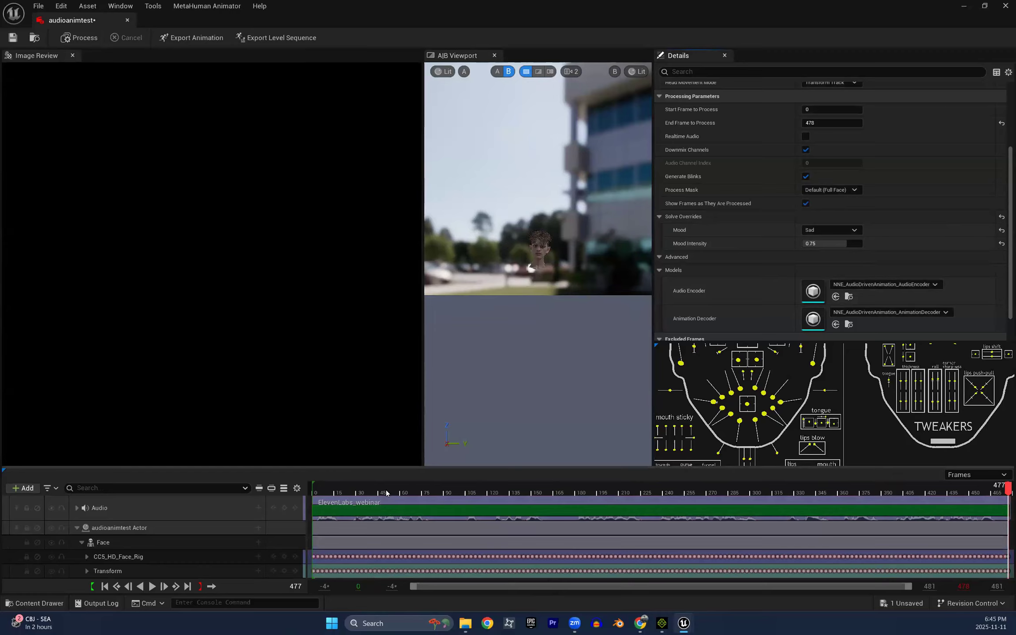
{"action": "left_click_drag", "start_coordinate": [346, 494], "coordinate": [305, 498]}
{"action": "key", "text": "space"}
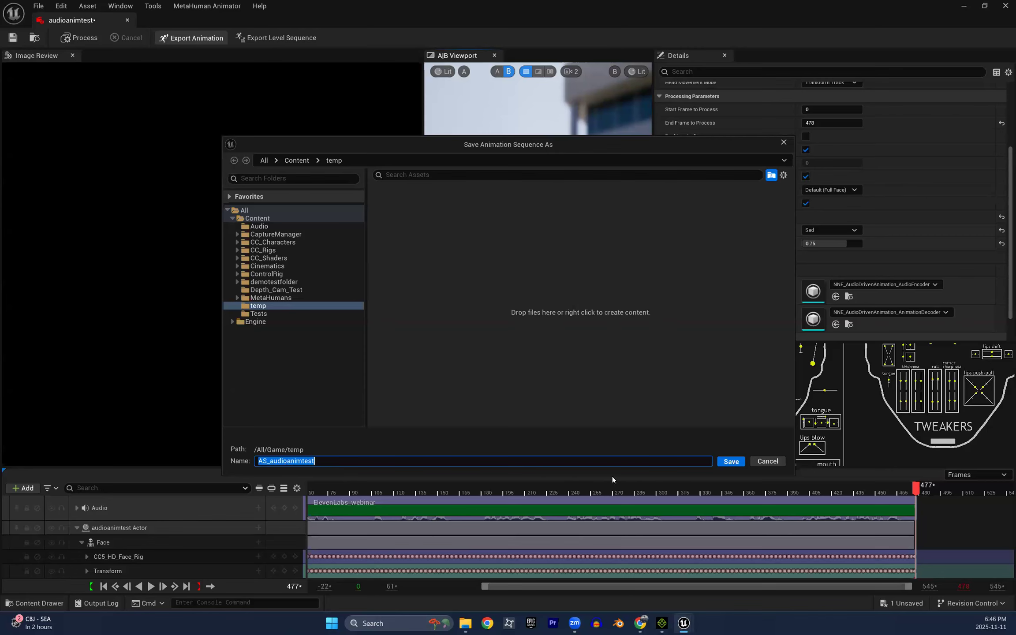
Export the animation as AS_audioanimtest to the Content temp folder, targeting coolguy_Face with the processing range and linear curve interpolation
{"action": "left_click", "coordinate": [734, 463]}
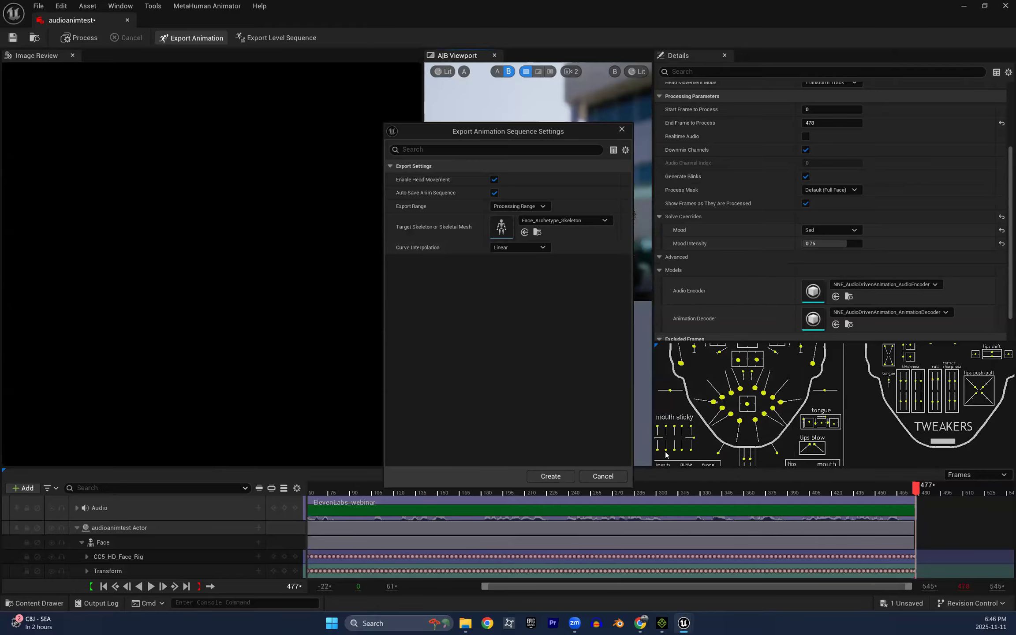
{"action": "left_click", "coordinate": [569, 221]}
{"action": "scroll", "coordinate": [590, 381], "scroll_direction": "down", "scroll_amount": 2}
{"action": "scroll", "coordinate": [595, 388], "scroll_direction": "down", "scroll_amount": 5}
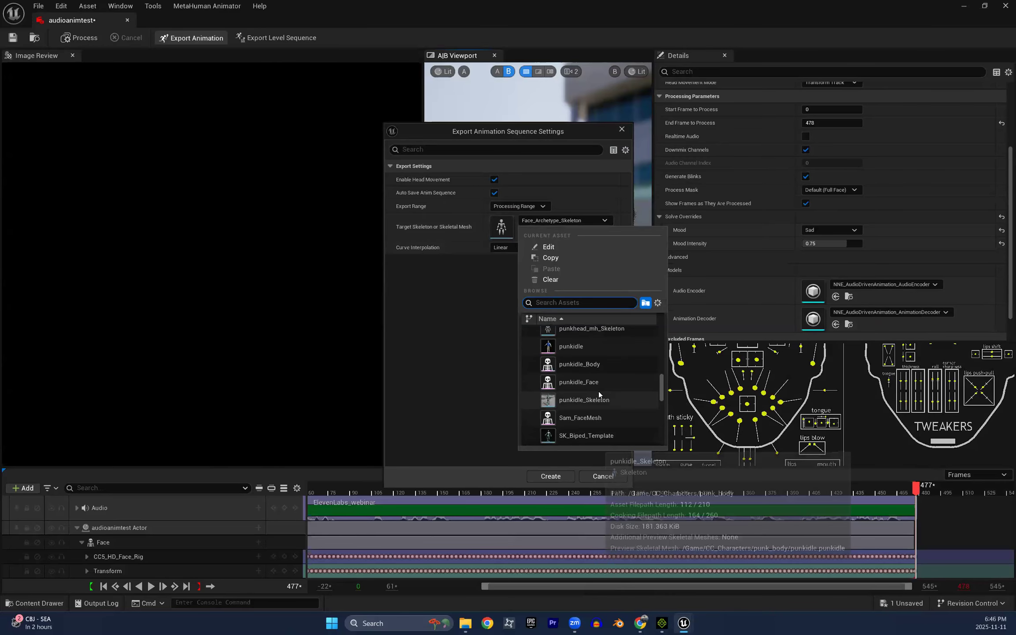
{"action": "scroll", "coordinate": [602, 391], "scroll_direction": "up", "scroll_amount": 6}
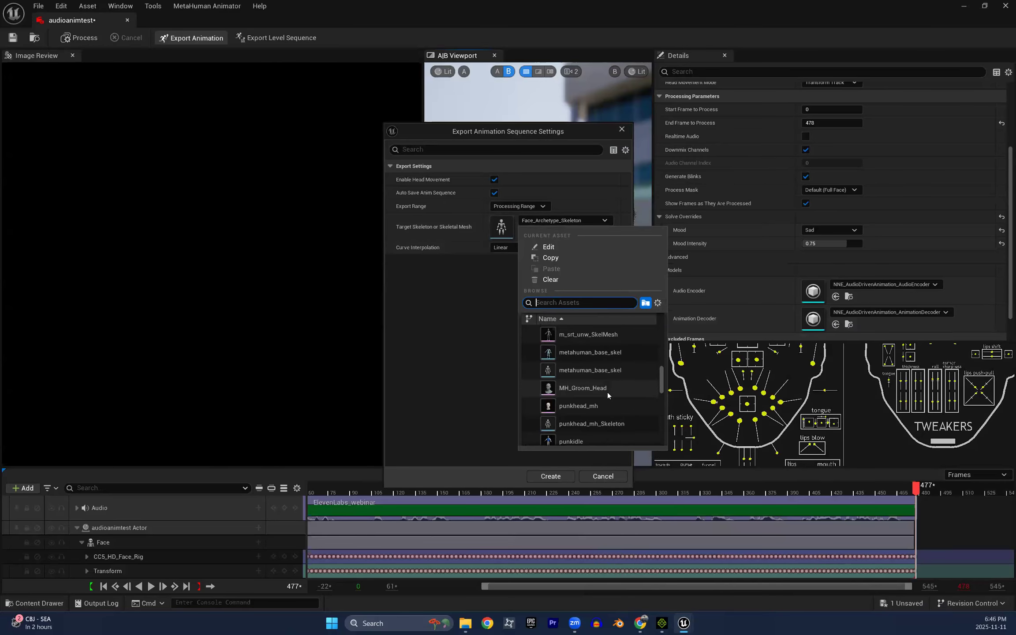
{"action": "scroll", "coordinate": [615, 399], "scroll_direction": "up", "scroll_amount": 5}
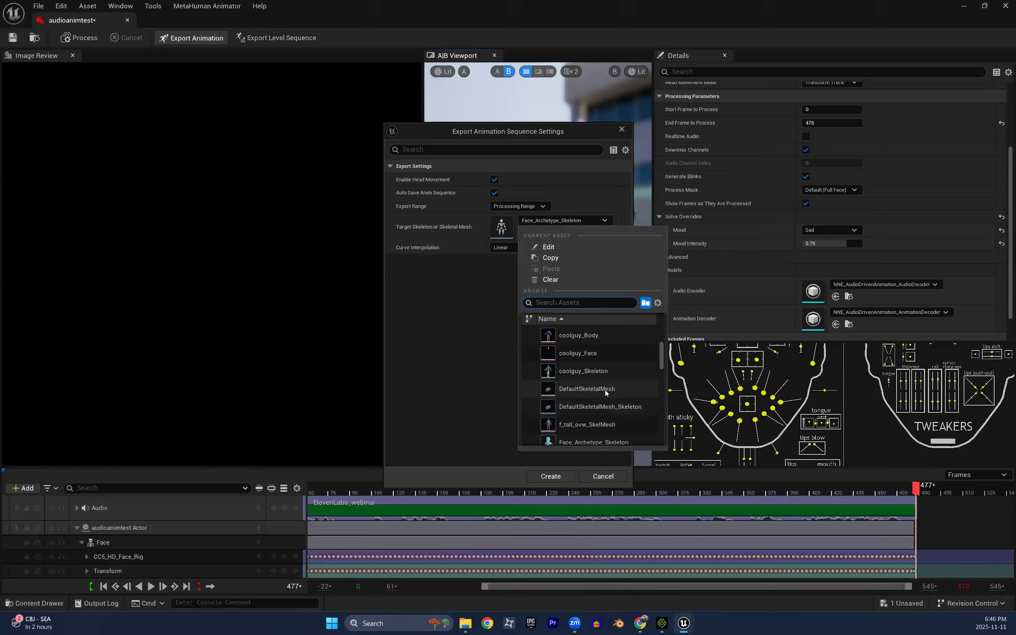
{"action": "left_click", "coordinate": [582, 354]}
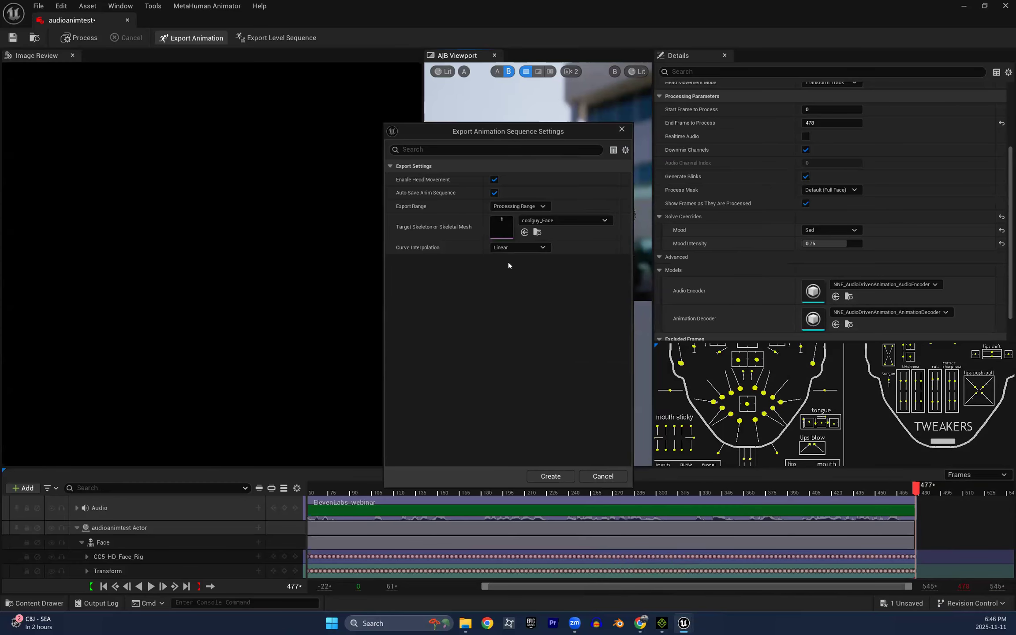
{"action": "left_click", "coordinate": [567, 476]}
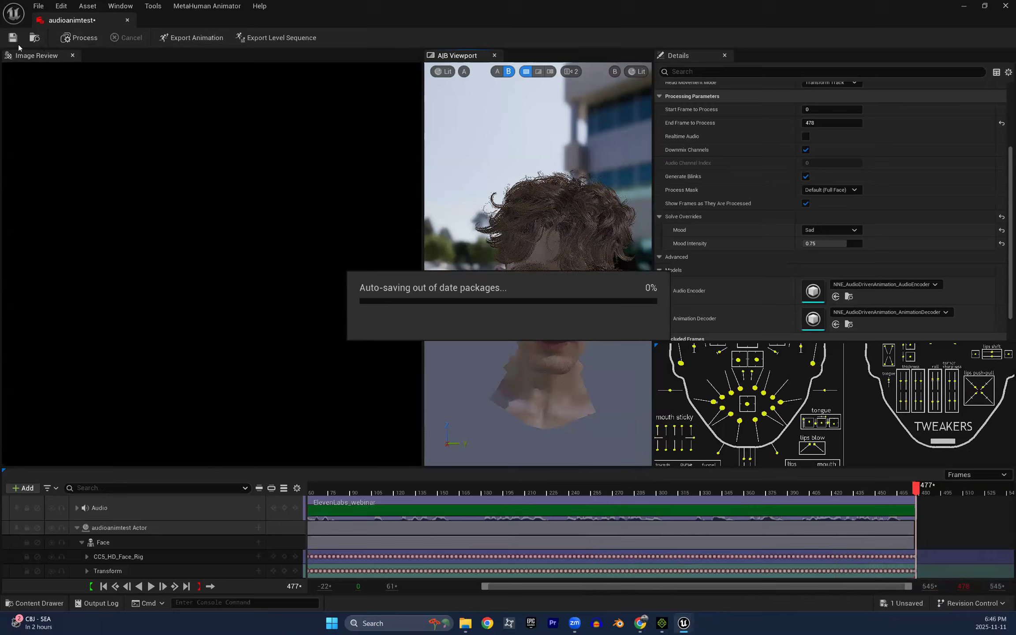
Save and close the audioanimtest performance, and open the exported AS_audioanimtest sequence from the temp folder
{"action": "left_click", "coordinate": [127, 20]}
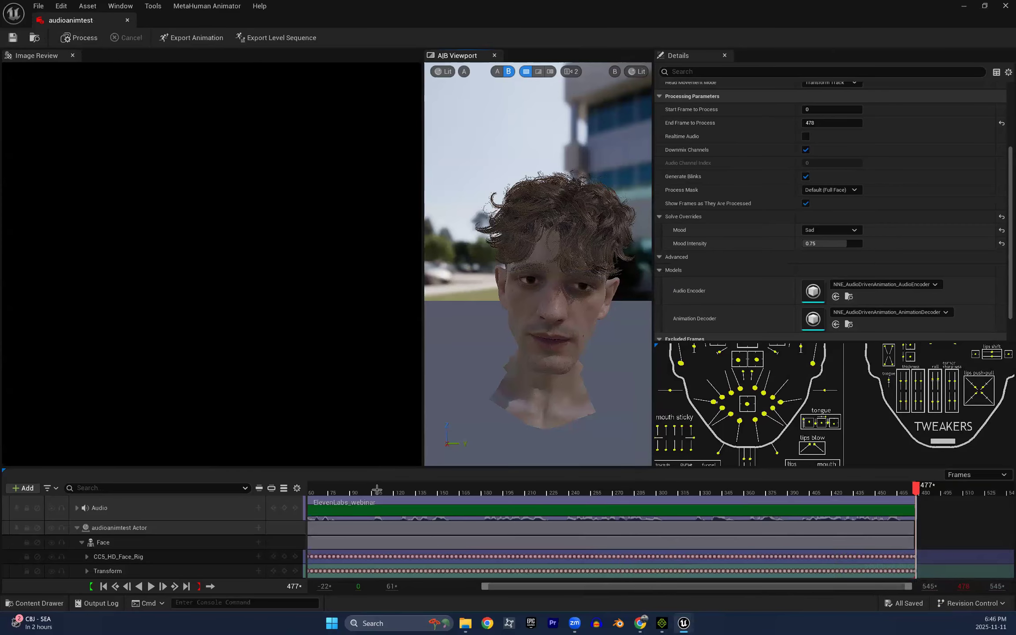
{"action": "key", "text": "ctrl+space"}
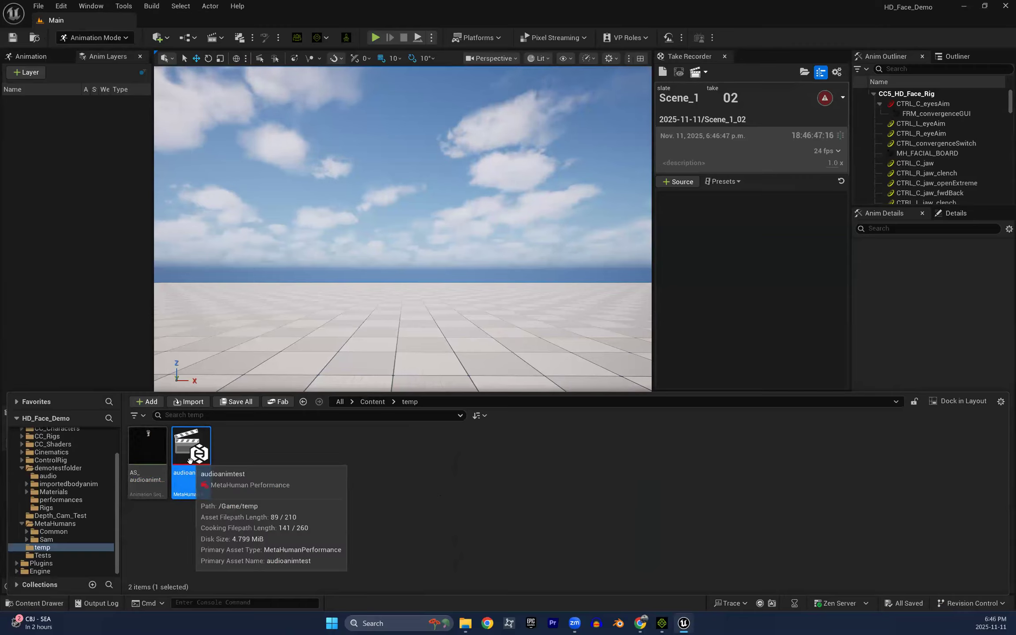
{"action": "double_click", "coordinate": [147, 454]}
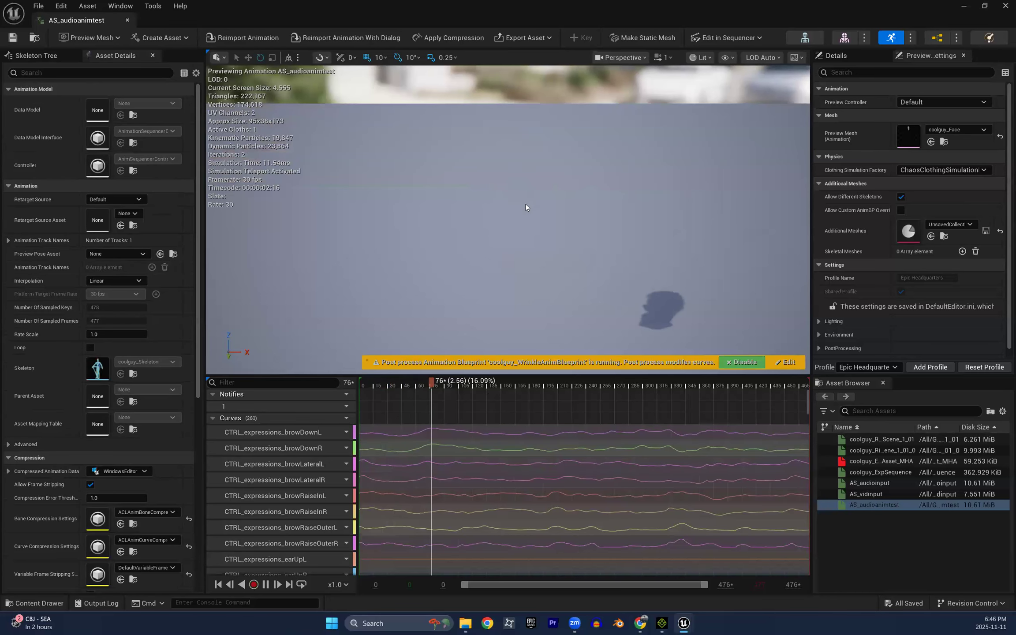
Frame coolguy's head in the AS_audioanimtest preview and watch the facial animation play
{"action": "right_click_drag", "start_coordinate": [526, 207], "coordinate": [525, 207]}
{"action": "key", "text": "w"}
{"action": "key", "text": "s"}
{"action": "key", "text": "f"}
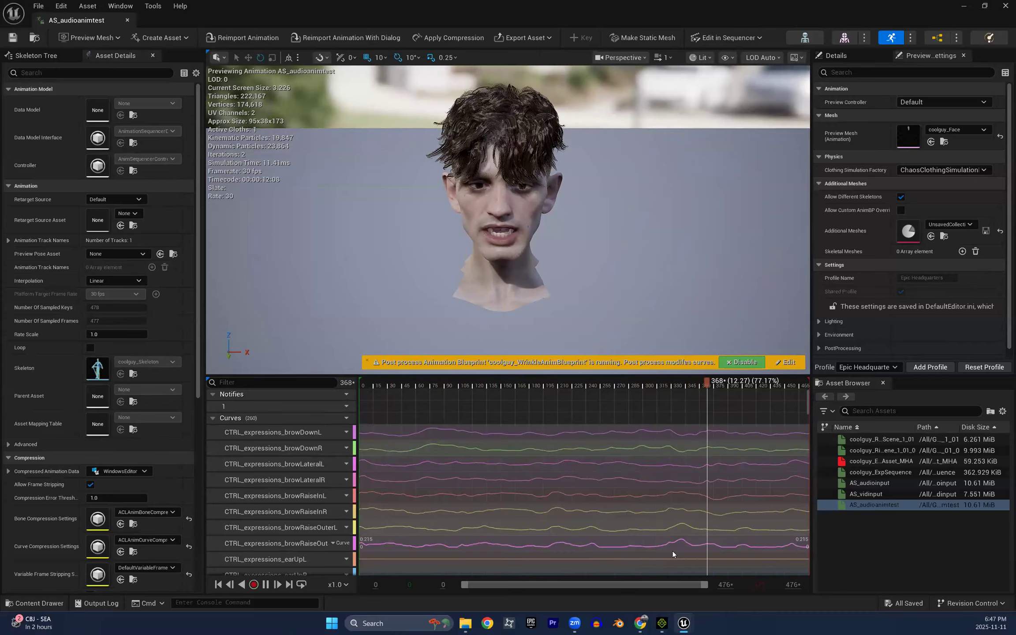
Export AS_audioanimtest as CC/IC facial animation into a new temp2 folder inside the HD_Face_Demo project folder
{"action": "key", "text": "space"}
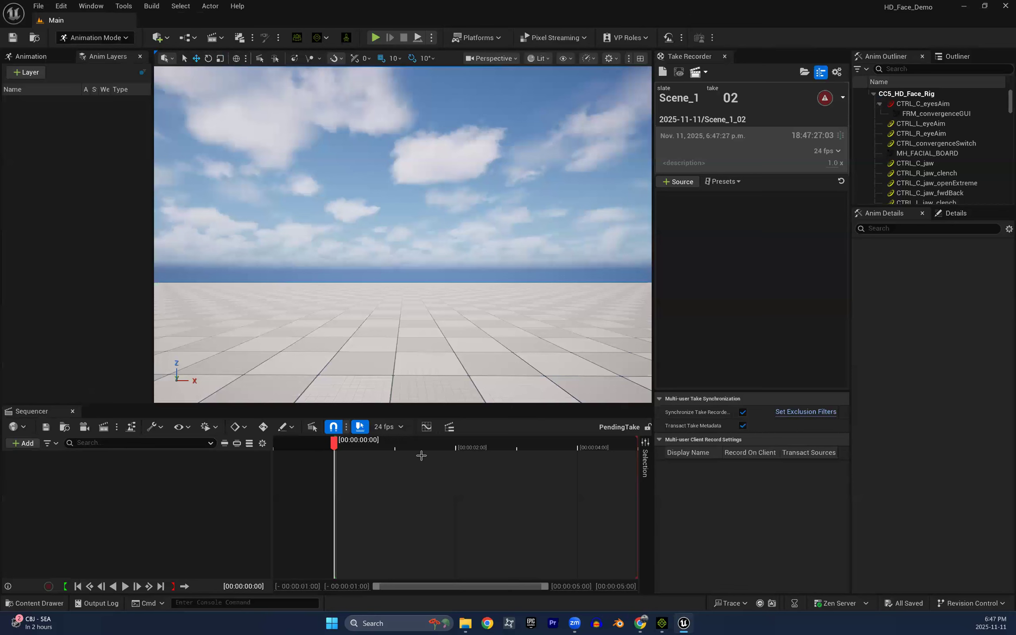
{"action": "key", "text": "ctrl+space"}
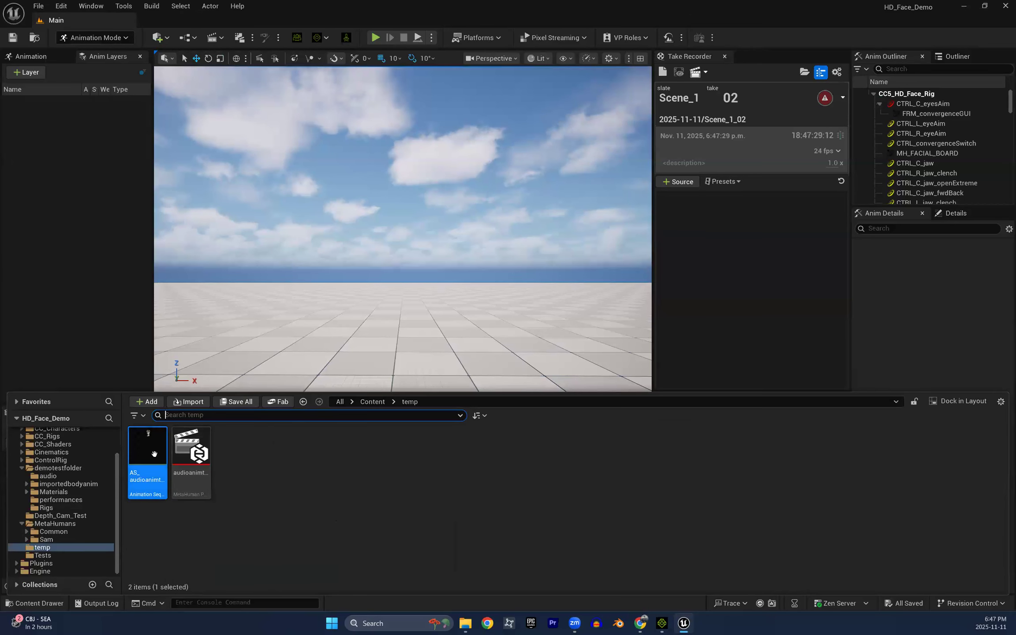
{"action": "right_click", "coordinate": [155, 456]}
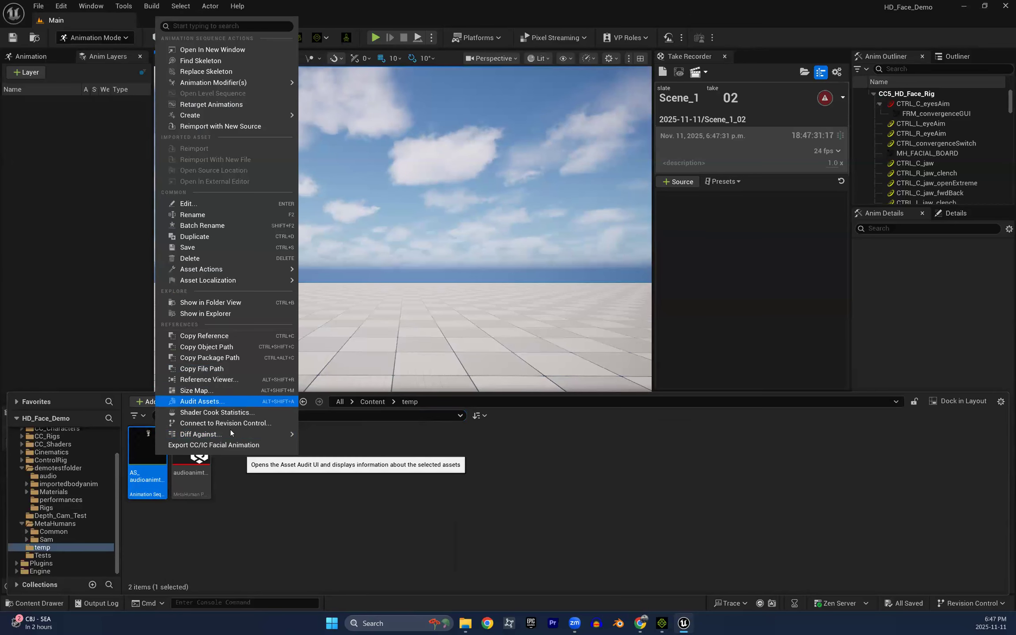
{"action": "left_click", "coordinate": [204, 446]}
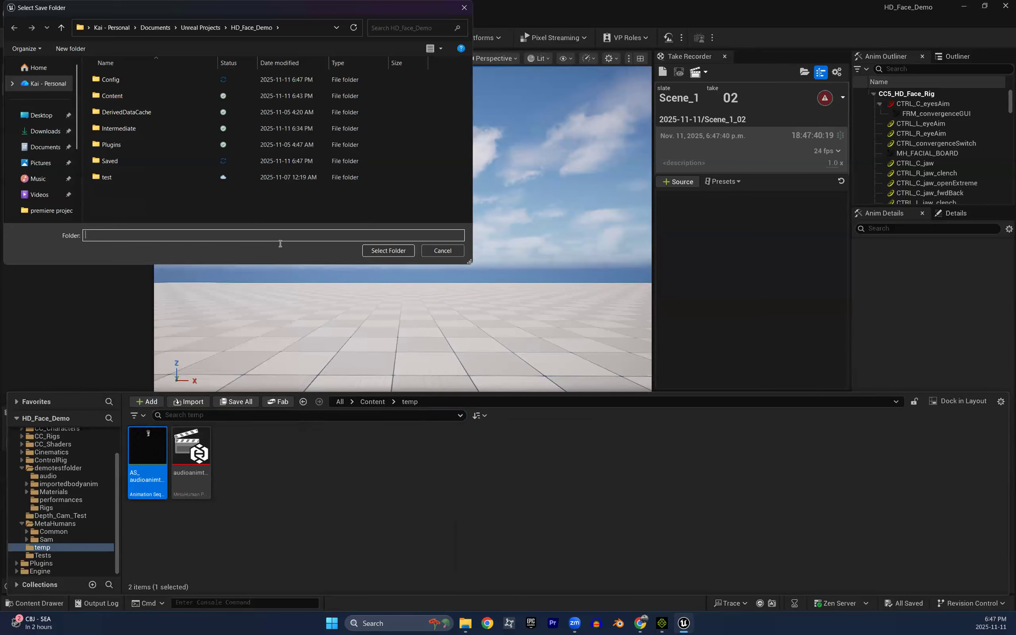
{"action": "left_click", "coordinate": [133, 181]}
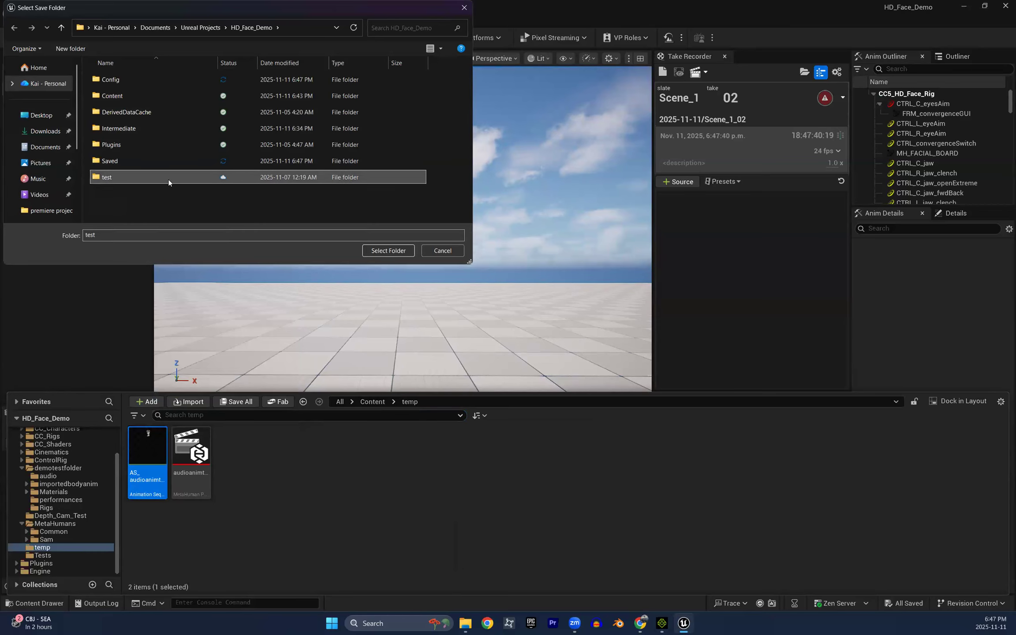
{"action": "left_click", "coordinate": [70, 48]}
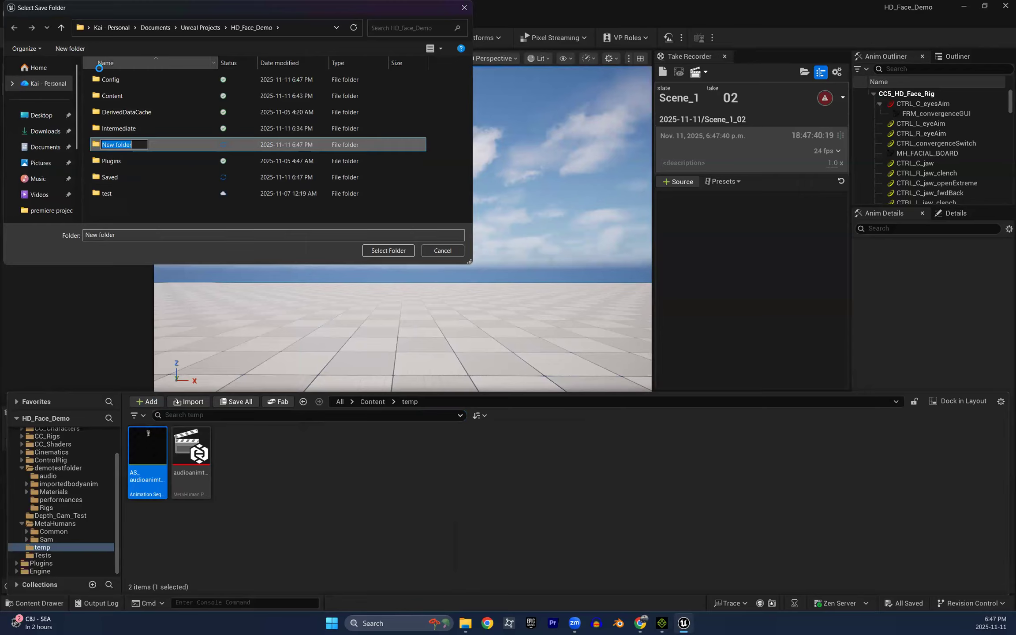
{"action": "type", "text": "tempt2"}
{"action": "key", "text": "Return"}
{"action": "double_click", "coordinate": [141, 177]}
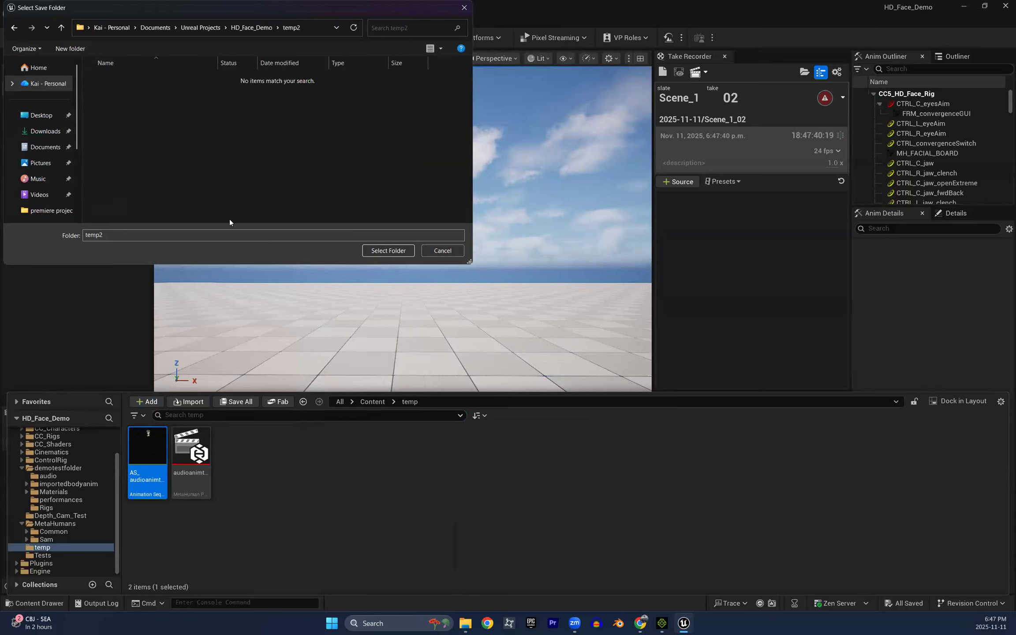
{"action": "left_click", "coordinate": [373, 250]}
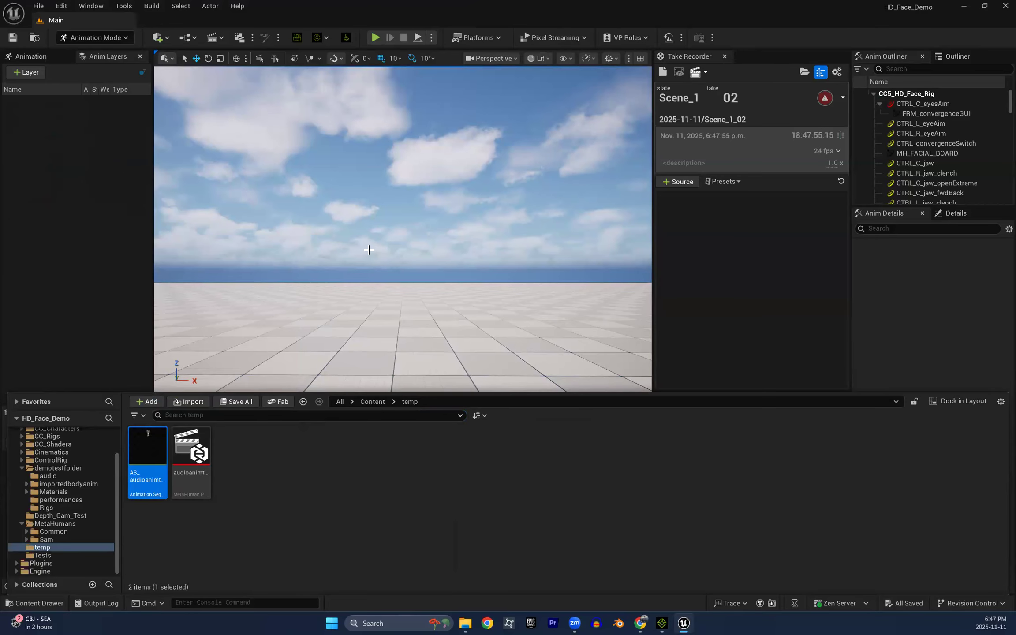
Switch to iClone 8, import testanim_MHA_anim as MetaHuman facial animation with head rotations onto CC3_Base_Plus, and play it
{"action": "left_click", "coordinate": [661, 623]}
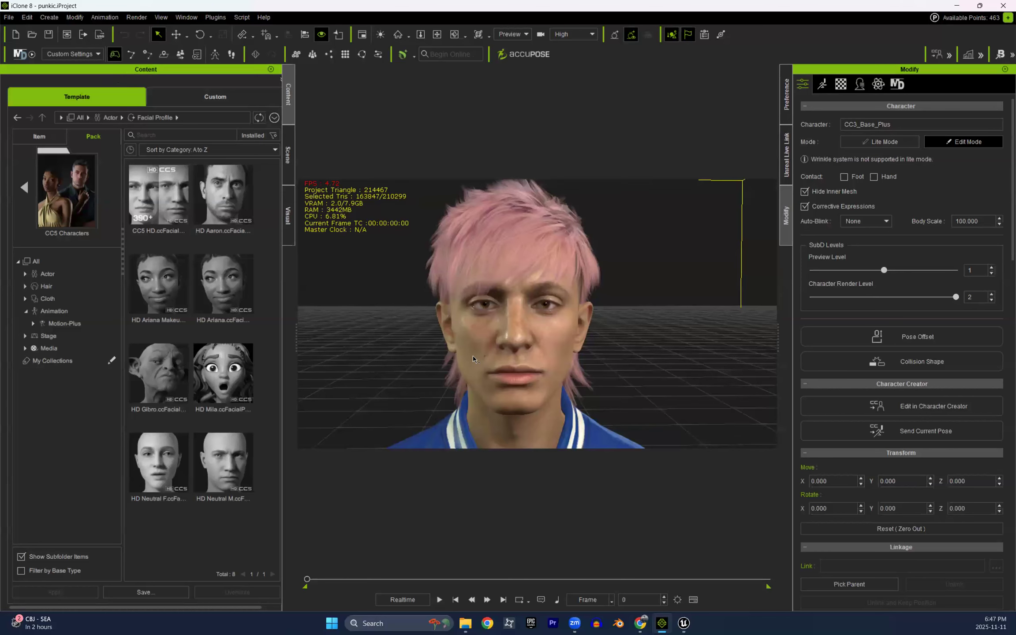
{"action": "left_click", "coordinate": [9, 17]}
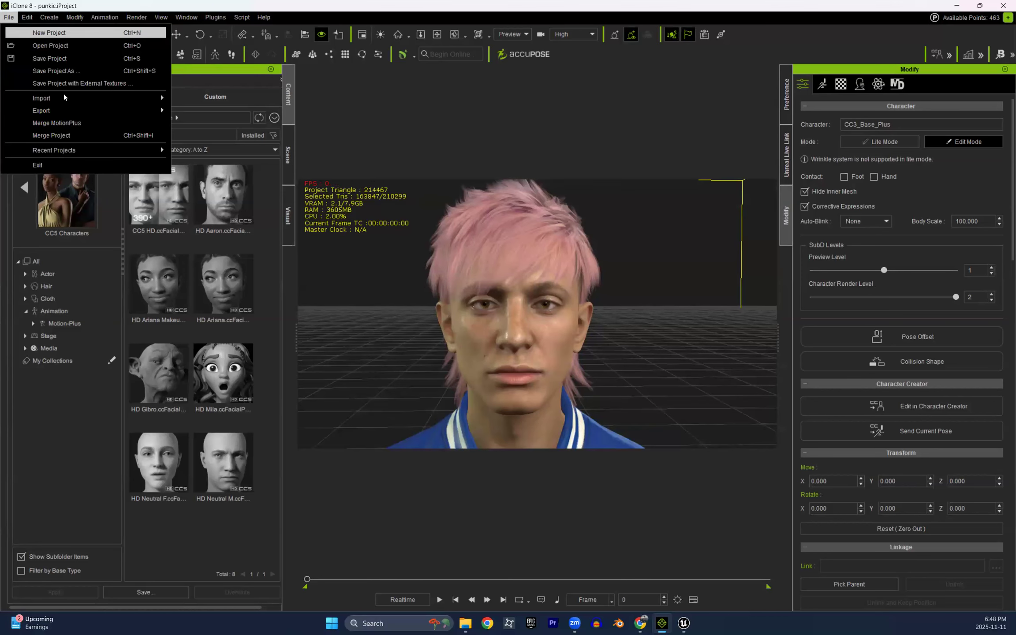
{"action": "mouse_move", "coordinate": [62, 97]}
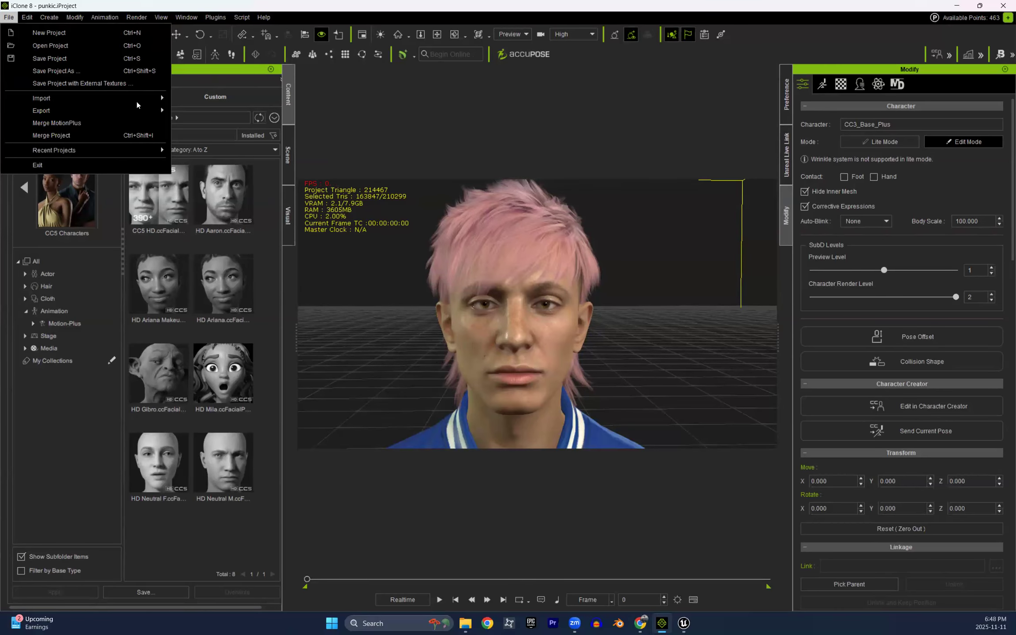
{"action": "mouse_move", "coordinate": [135, 98]}
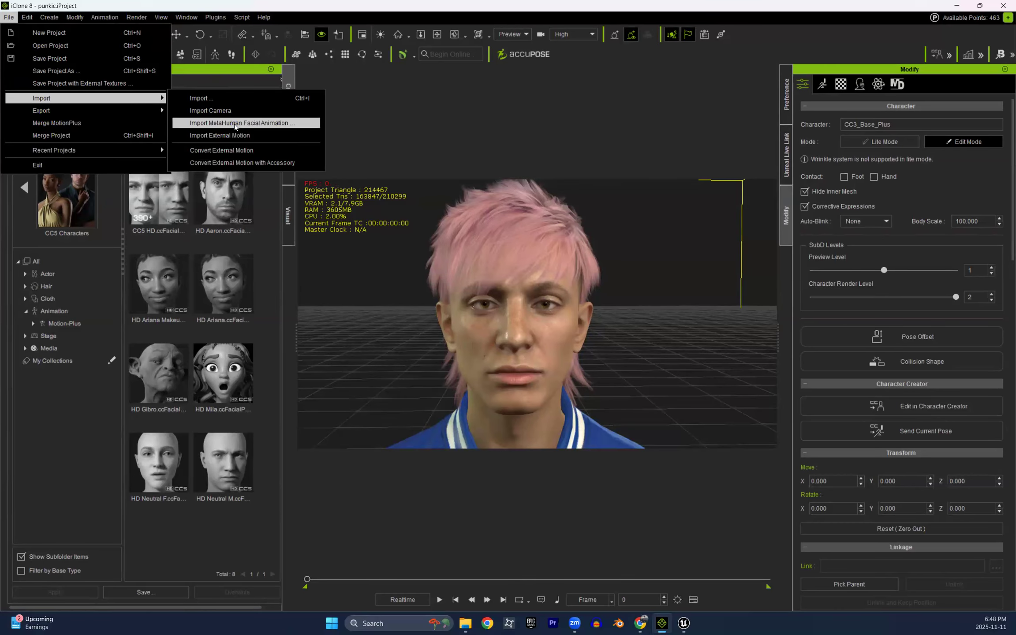
{"action": "left_click", "coordinate": [234, 124]}
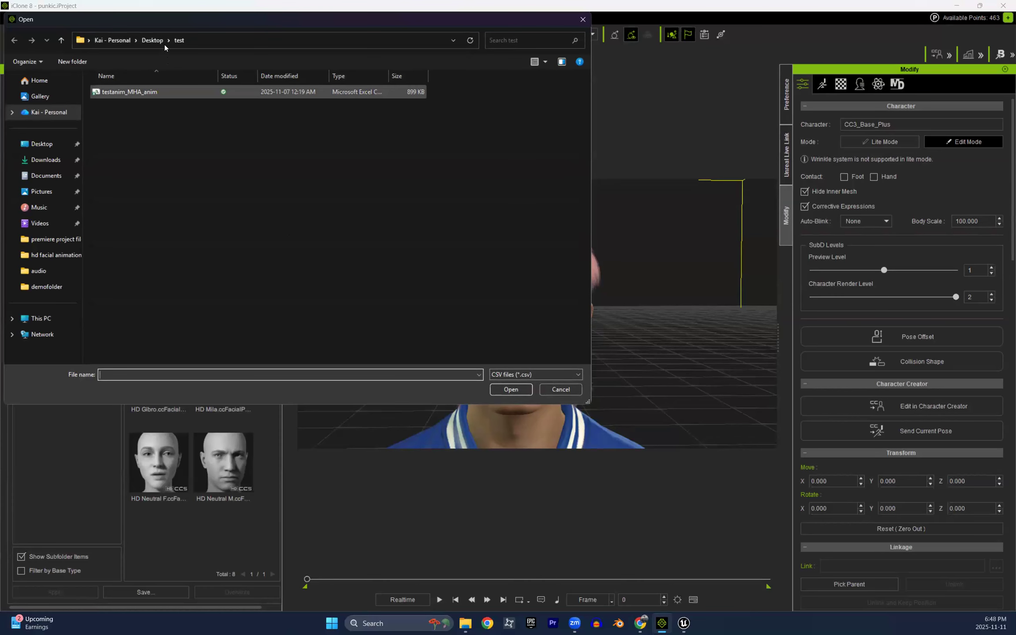
{"action": "double_click", "coordinate": [140, 91]}
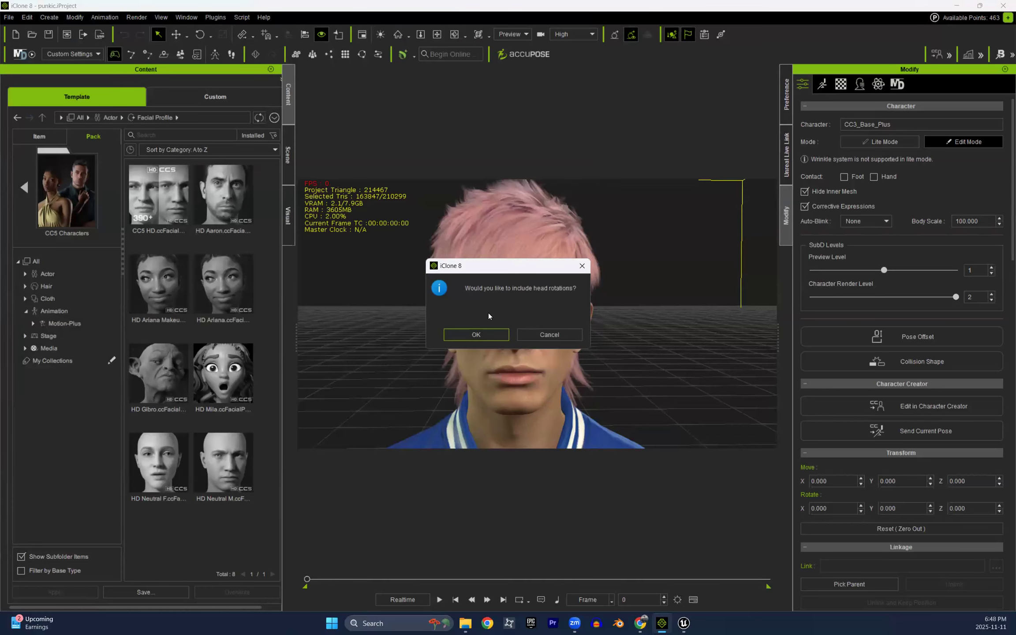
{"action": "left_click", "coordinate": [490, 336]}
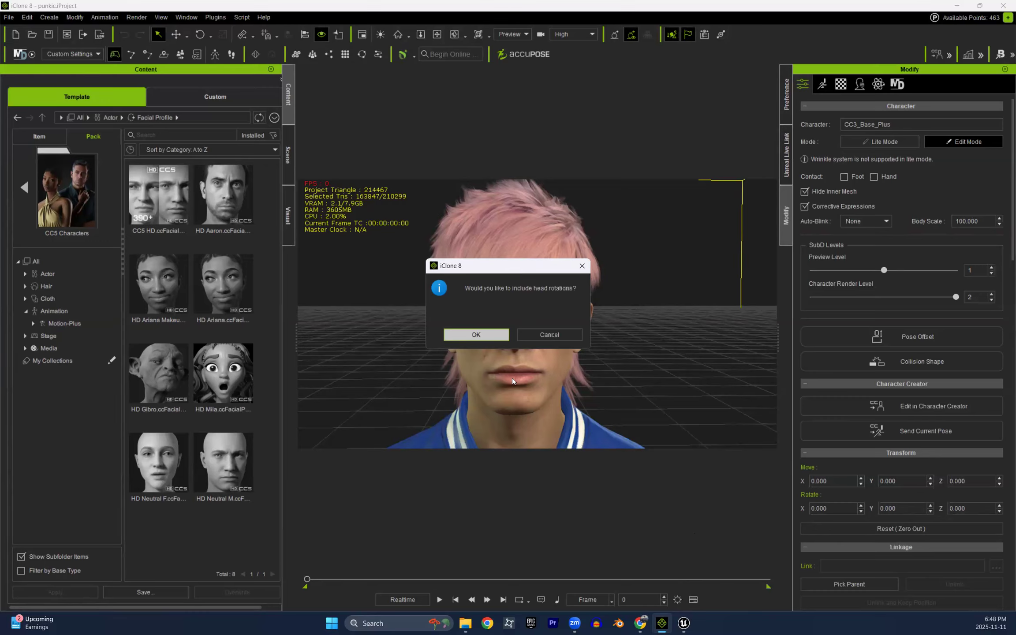
{"action": "mouse_move", "coordinate": [690, 625]}
{"action": "left_click", "coordinate": [476, 335]}
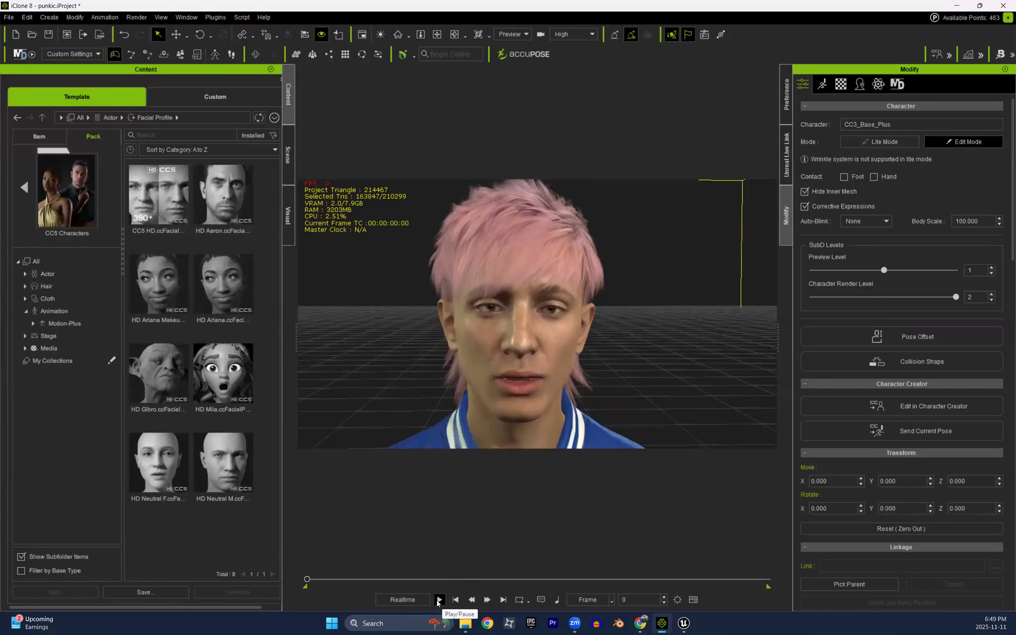
{"action": "left_click", "coordinate": [439, 600]}
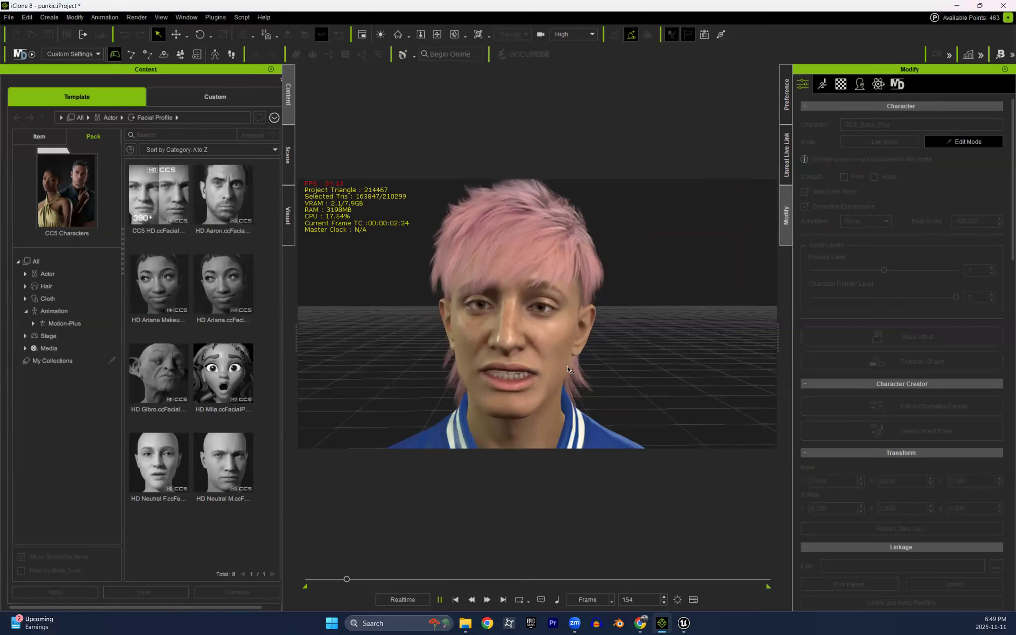
{"action": "left_click", "coordinate": [456, 599]}
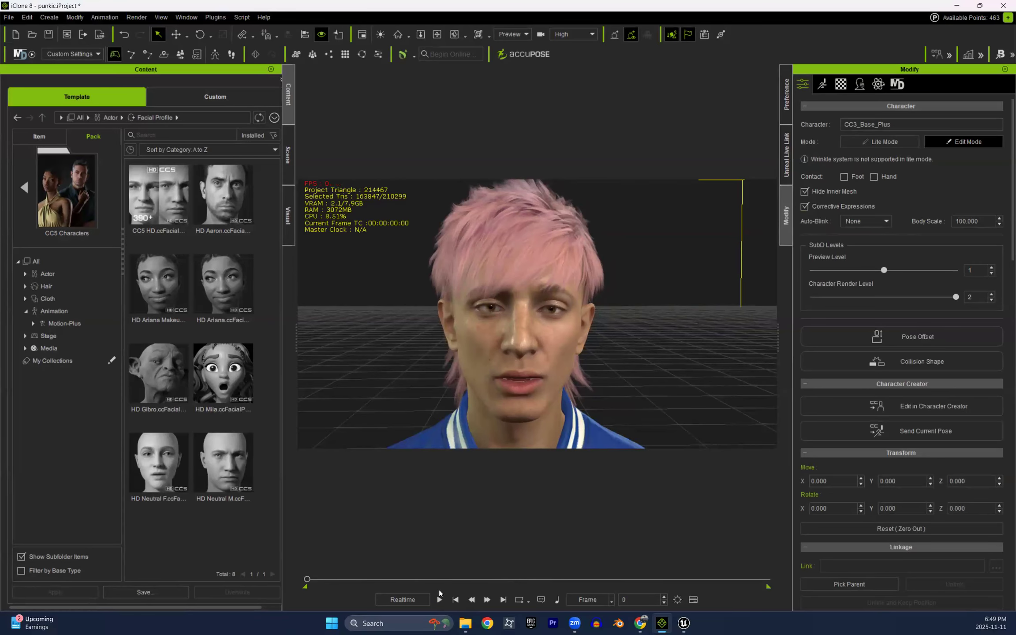
Open the timeline and show the Sound track for CC3_Base_Plus
{"action": "key", "text": "F3"}
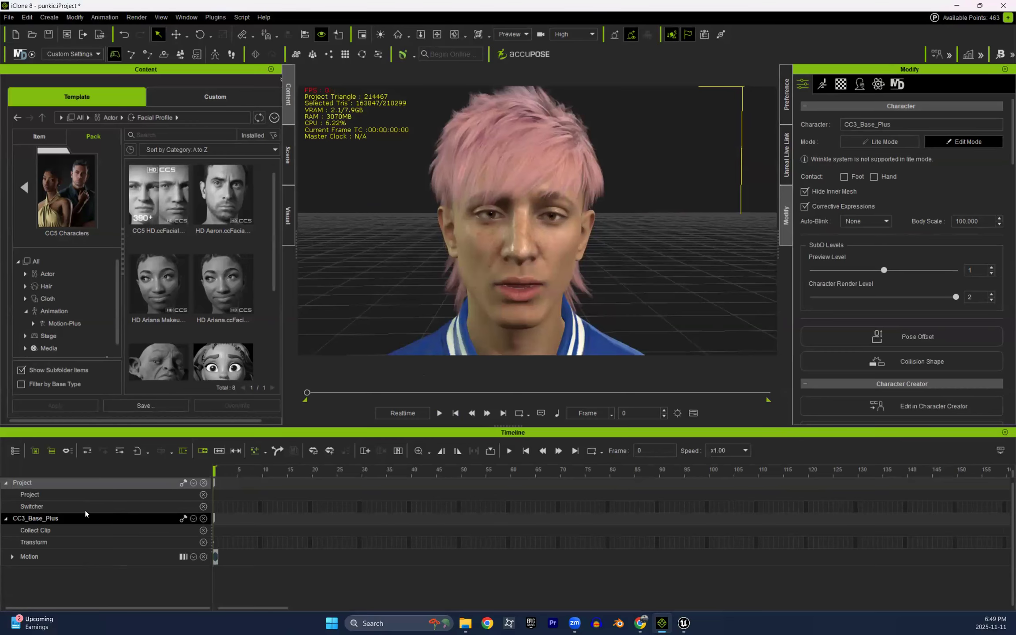
{"action": "left_click", "coordinate": [193, 519]}
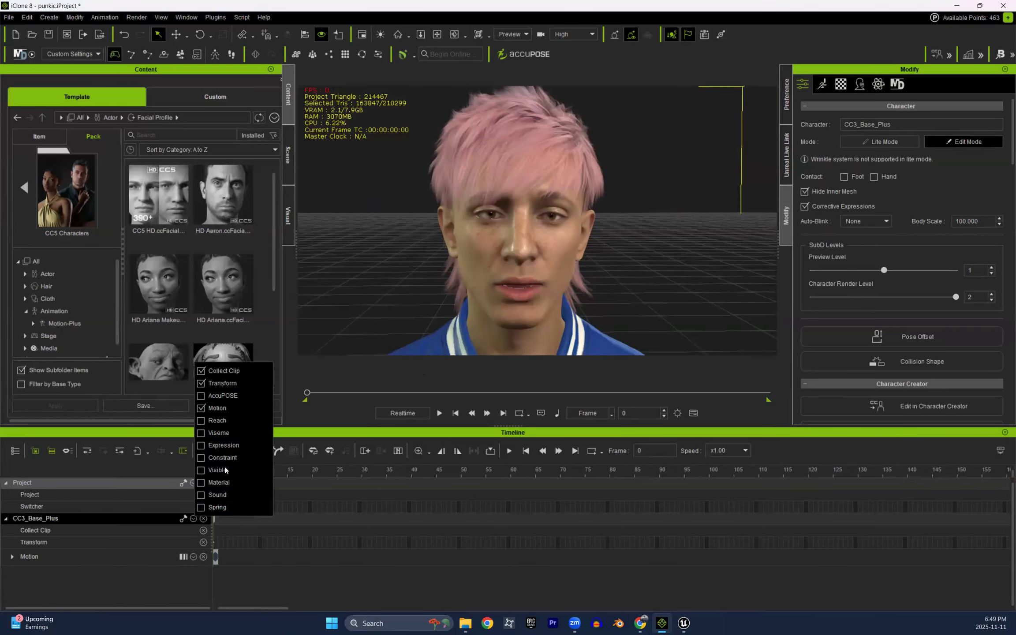
{"action": "left_click", "coordinate": [204, 494]}
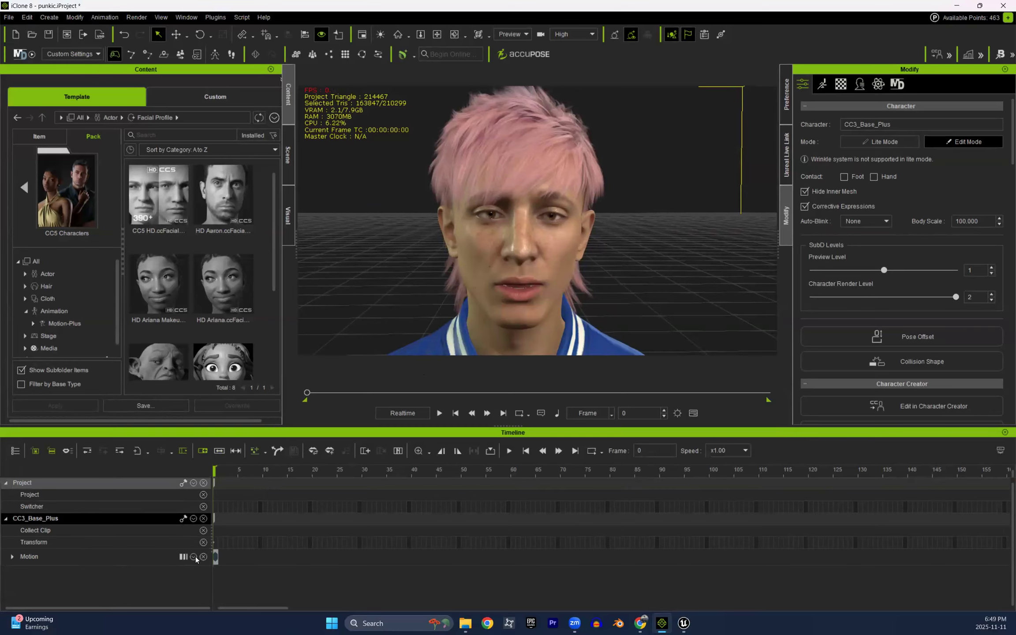
{"action": "left_click", "coordinate": [193, 518]}
{"action": "left_click", "coordinate": [200, 500]}
{"action": "left_click", "coordinate": [43, 558]}
{"action": "left_click", "coordinate": [236, 570]}
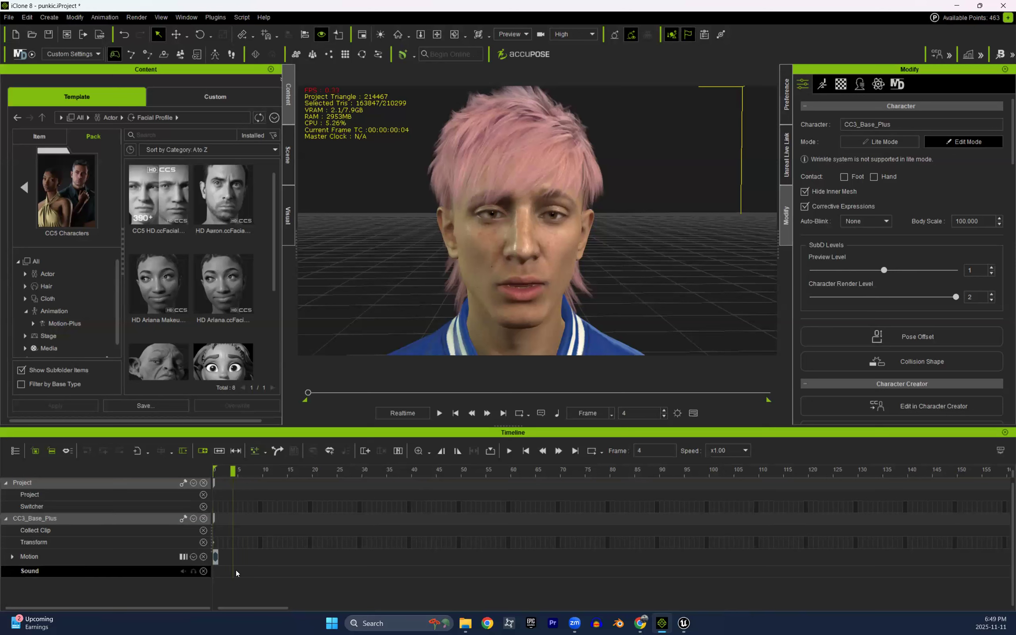
{"action": "right_click", "coordinate": [236, 570]}
{"action": "left_click", "coordinate": [234, 571]}
{"action": "left_click_drag", "start_coordinate": [886, 278], "coordinate": [713, 263]}
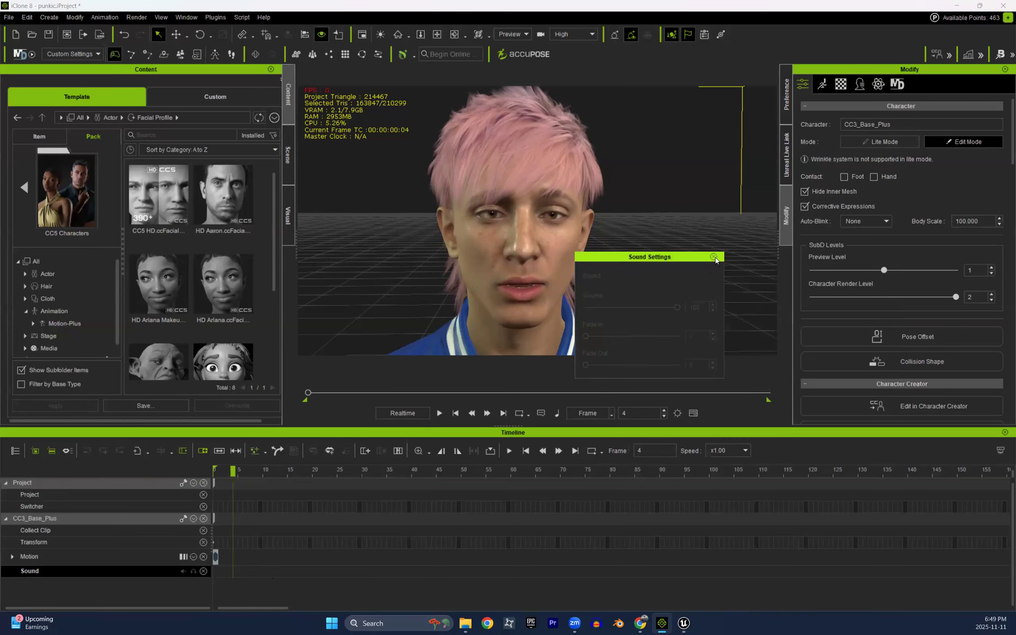
{"action": "left_click", "coordinate": [713, 257]}
Import the audio file onto CC3_Base_Plus at frame 5 and apply it as a Voice Track
{"action": "left_click", "coordinate": [238, 572]}
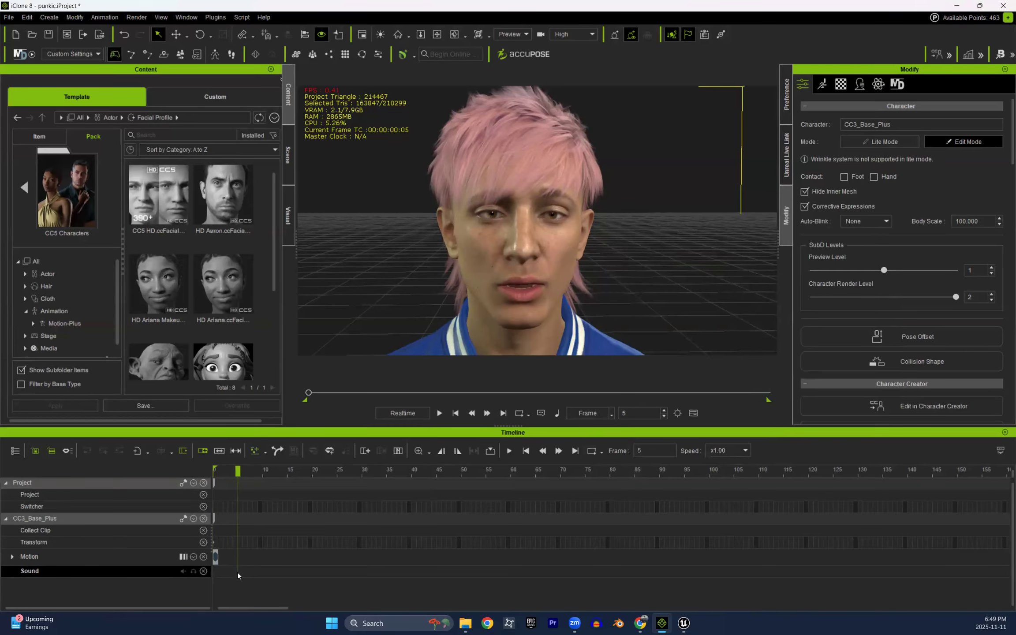
{"action": "right_click", "coordinate": [237, 572]}
{"action": "left_click", "coordinate": [285, 557]}
{"action": "left_click", "coordinate": [372, 294]}
{"action": "left_click", "coordinate": [748, 592]}
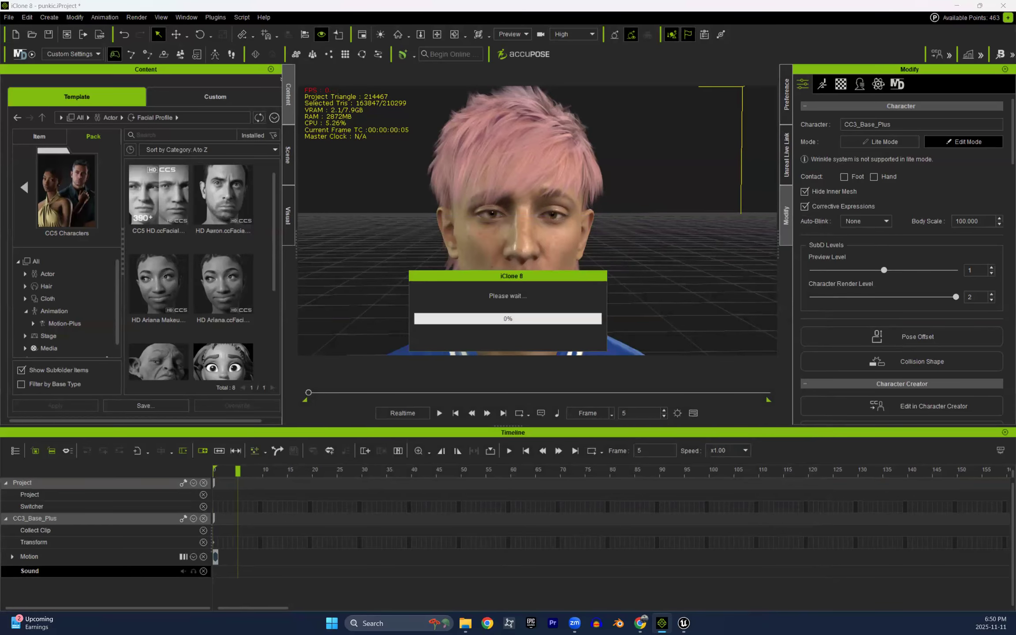
{"action": "left_click_drag", "start_coordinate": [630, 273], "coordinate": [633, 171]}
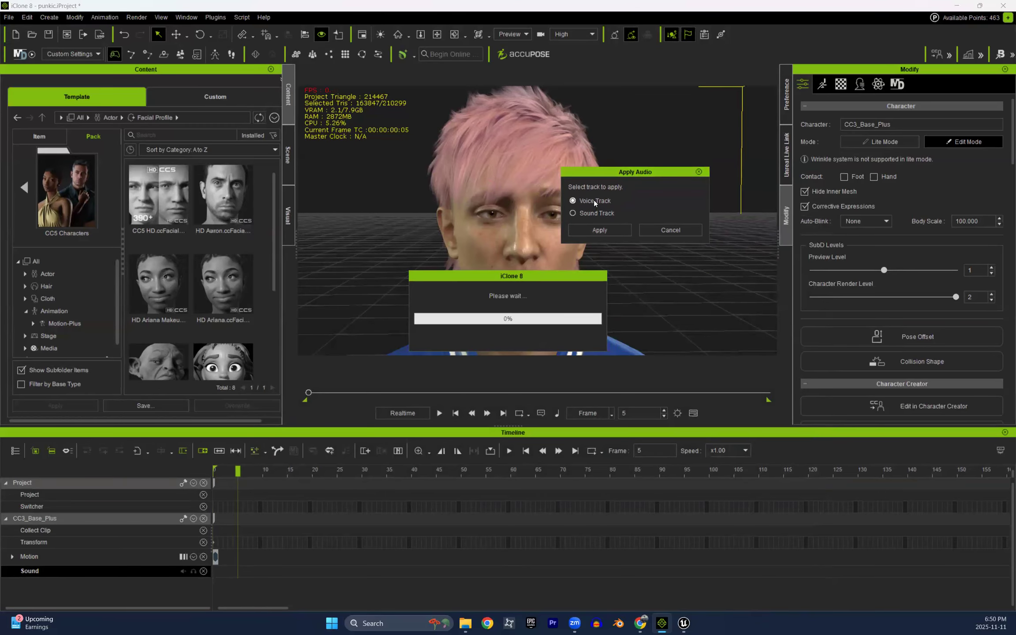
{"action": "left_click", "coordinate": [611, 228]}
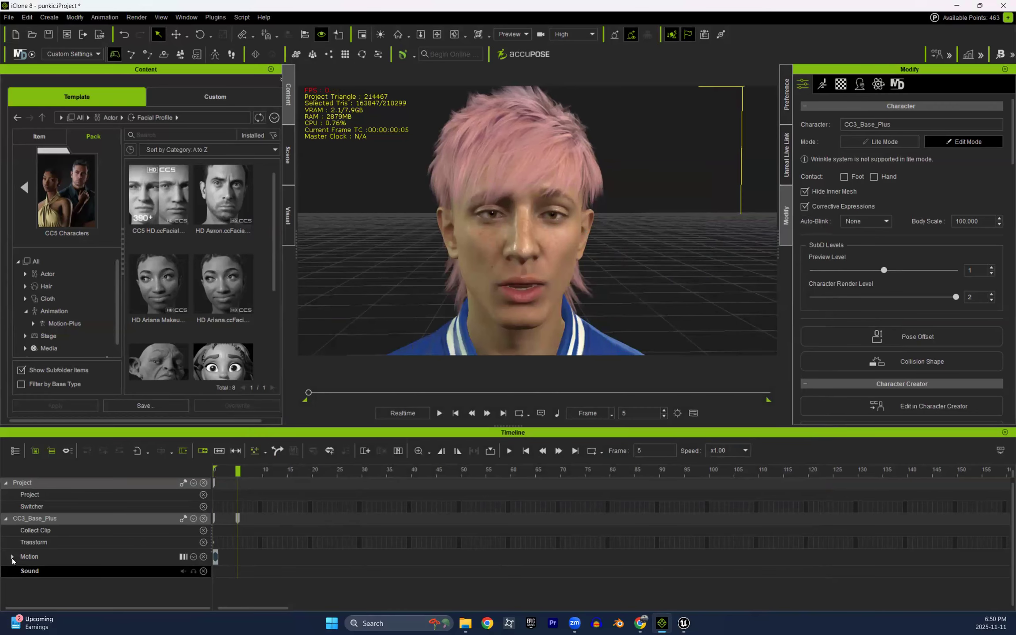
Hide the Collect Clip, Project and Switcher tracks in the timeline and show the Viseme track for CC3_Base_Plus
{"action": "double_click", "coordinate": [43, 555]}
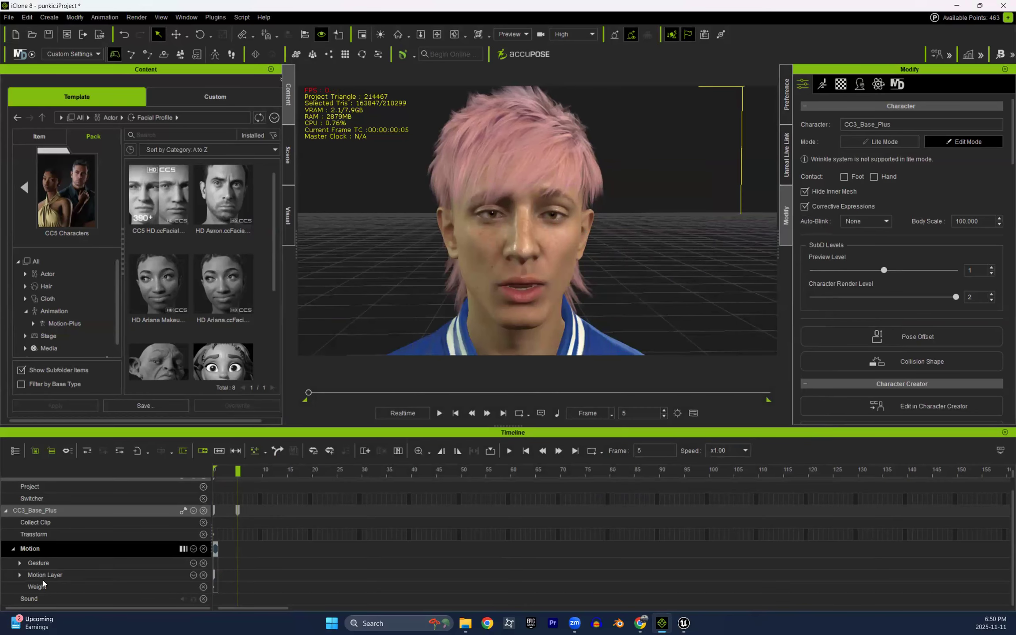
{"action": "left_click", "coordinate": [204, 522]}
{"action": "left_click", "coordinate": [204, 494]}
{"action": "left_click", "coordinate": [204, 494]}
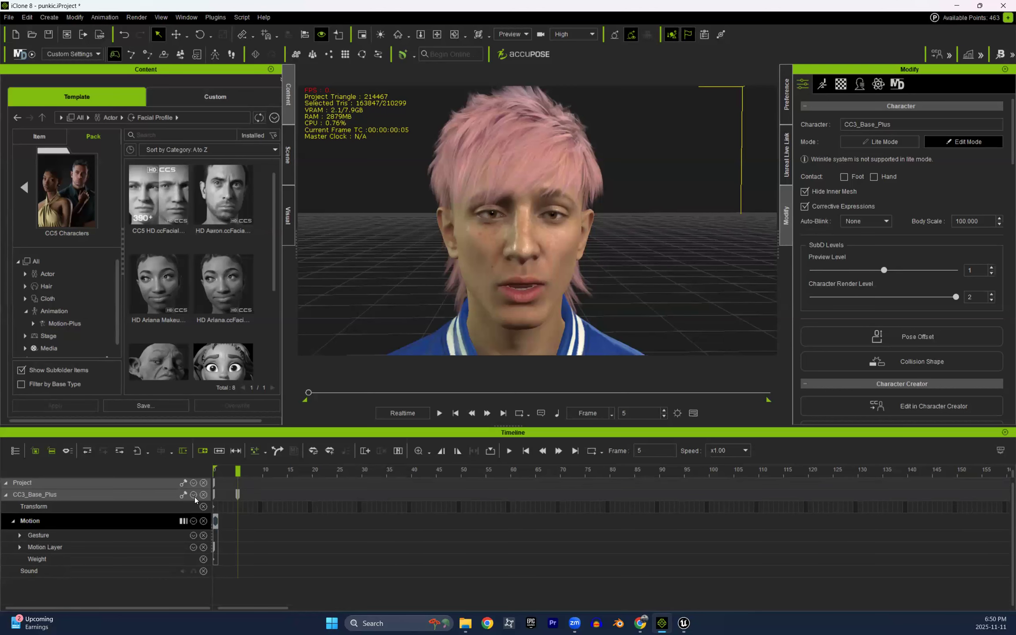
{"action": "right_click", "coordinate": [195, 497]}
{"action": "left_click", "coordinate": [203, 414]}
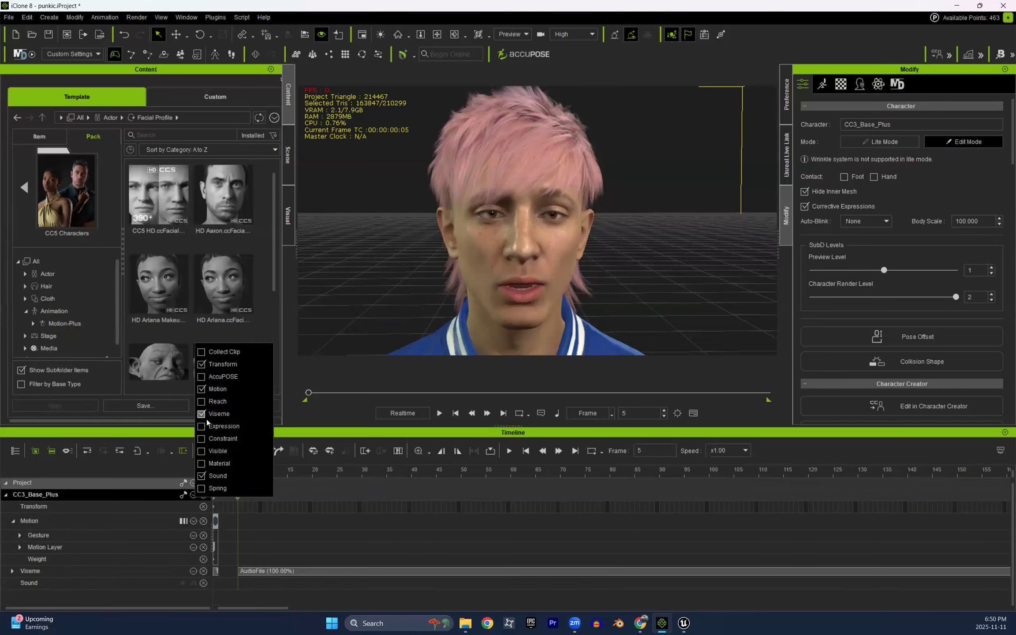
{"action": "left_click", "coordinate": [286, 434]}
Move the AudioFile clip on the Viseme track to the start of the timeline and play the animation from the first frame
{"action": "left_click_drag", "start_coordinate": [290, 570], "coordinate": [264, 570]}
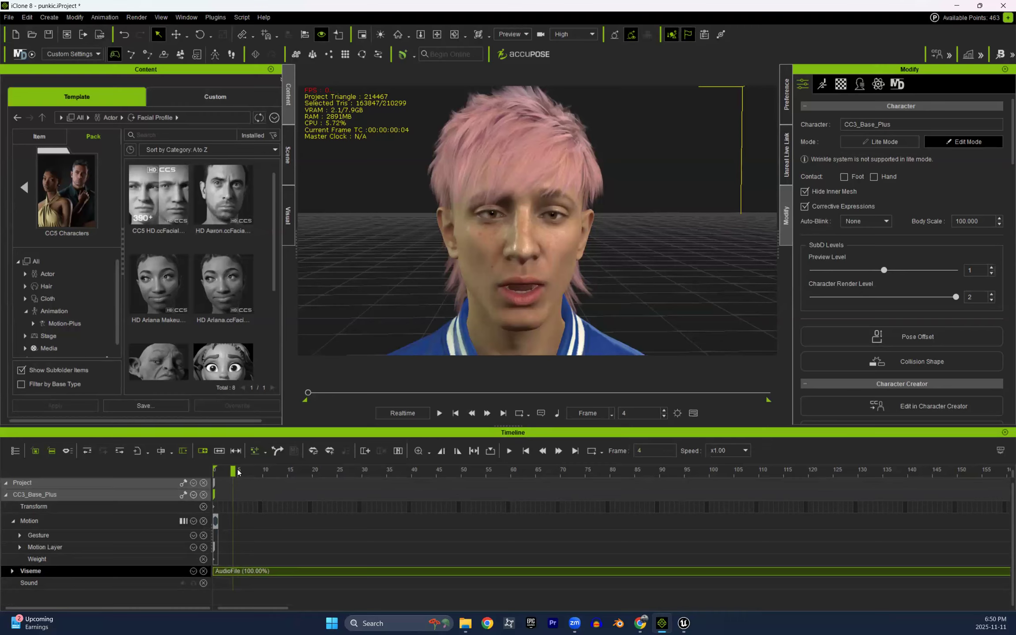
{"action": "left_click_drag", "start_coordinate": [234, 472], "coordinate": [193, 471]}
{"action": "key", "text": "space"}
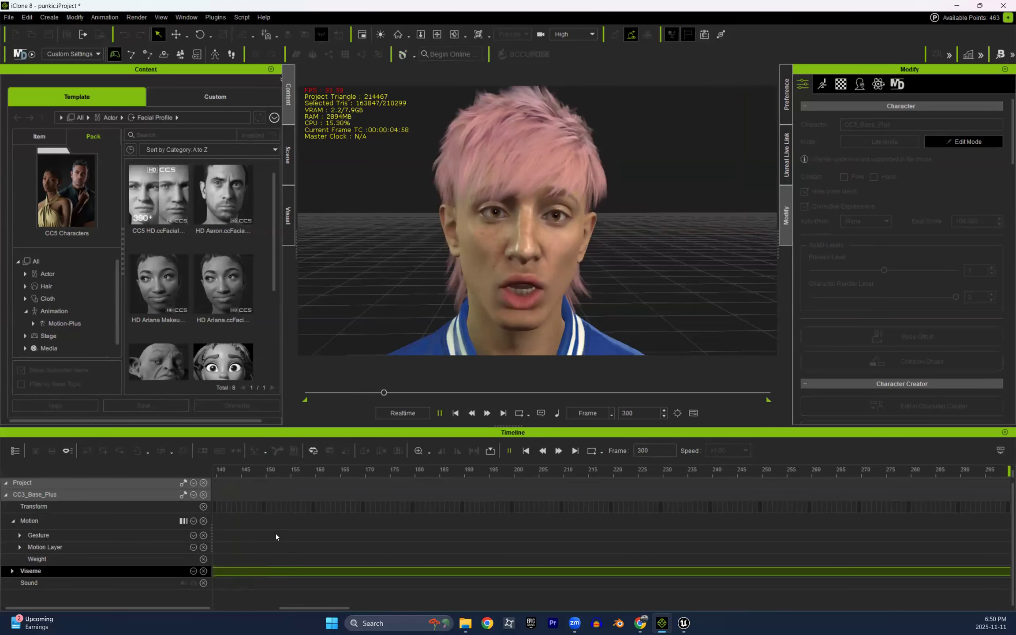
{"action": "key", "text": "space"}
Expand the Viseme track and examine its Voice waveform and Lips keys from frame 225 back to the timeline start
{"action": "left_click", "coordinate": [12, 570]}
{"action": "scroll", "coordinate": [316, 537], "scroll_direction": "down", "scroll_amount": 1}
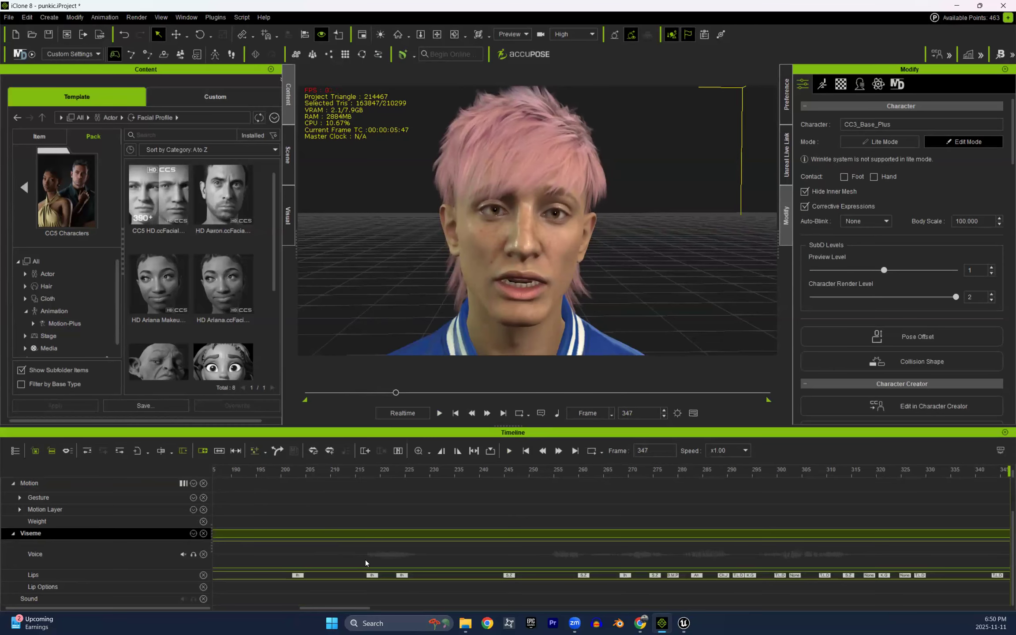
{"action": "left_click", "coordinate": [402, 470]}
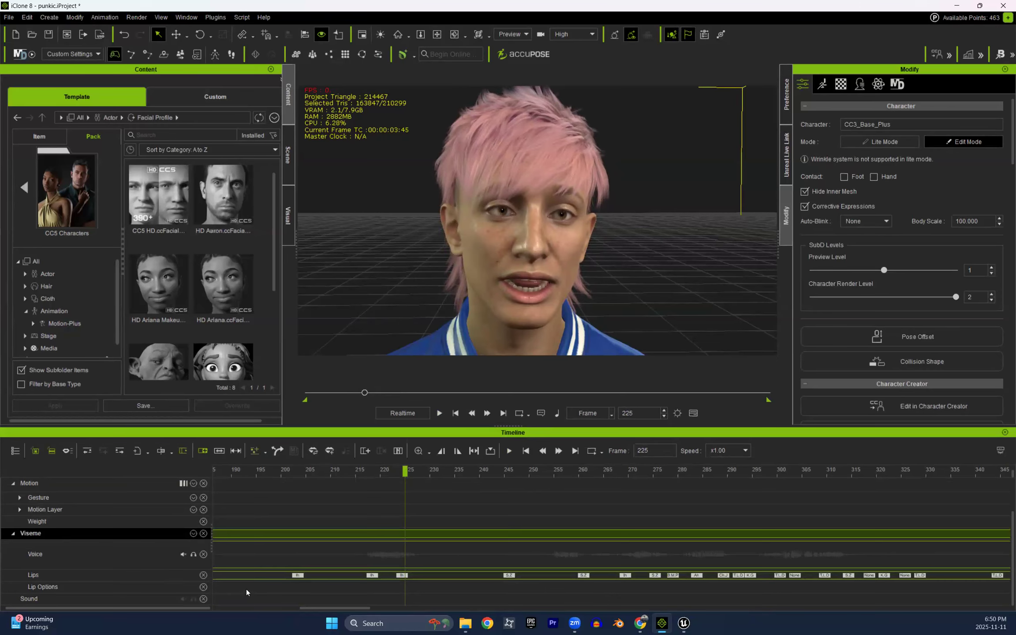
{"action": "left_click", "coordinate": [287, 605]}
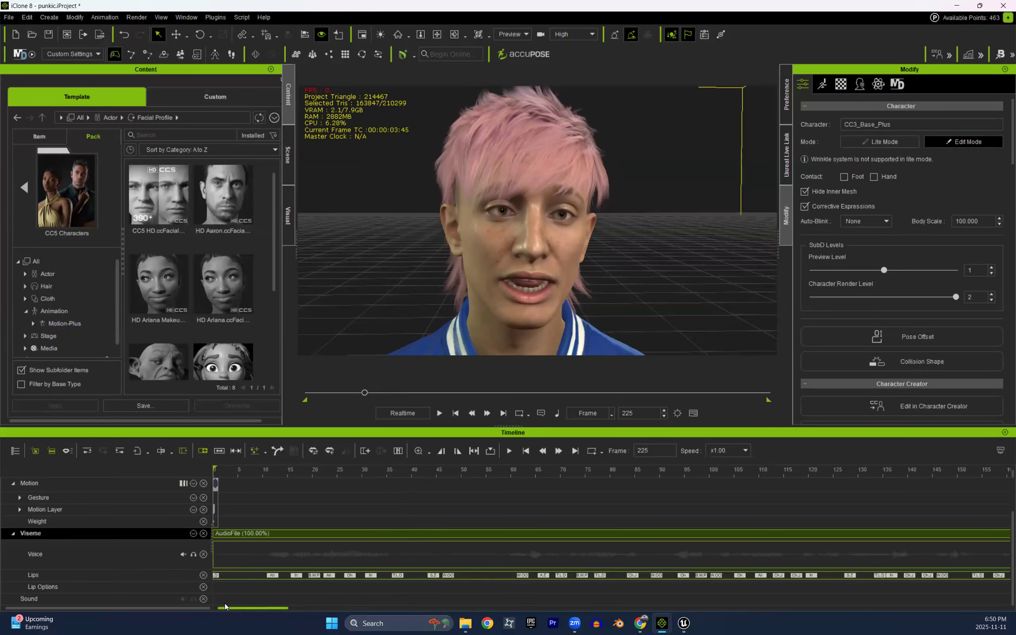
Delete the AudioFile clip from the Viseme track of CC3_Base_Plus and hide that track in the timeline
{"action": "left_click_drag", "start_coordinate": [258, 474], "coordinate": [352, 478]}
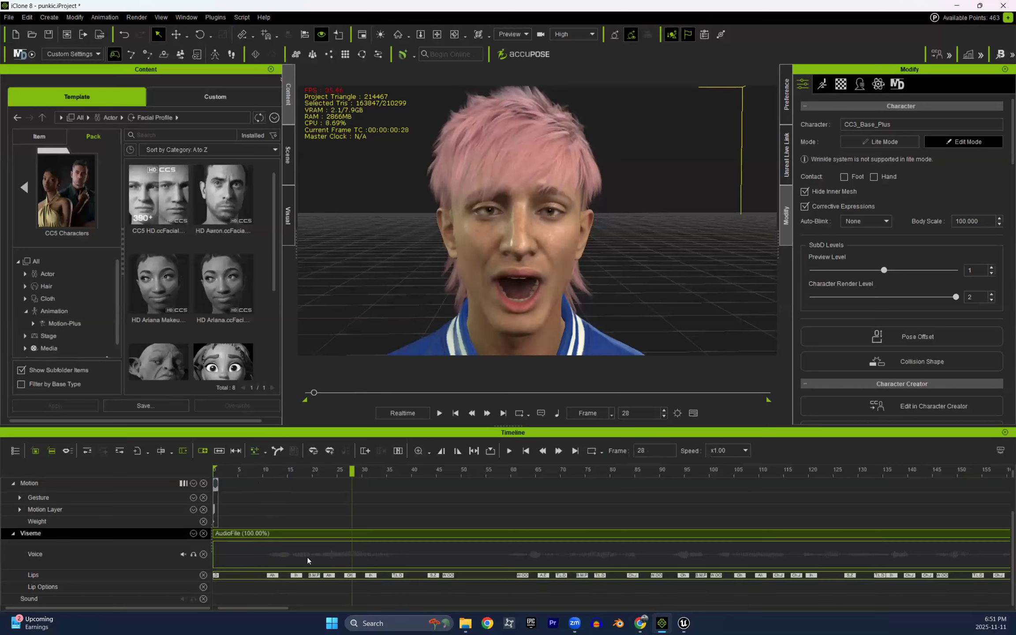
{"action": "left_click", "coordinate": [295, 531]}
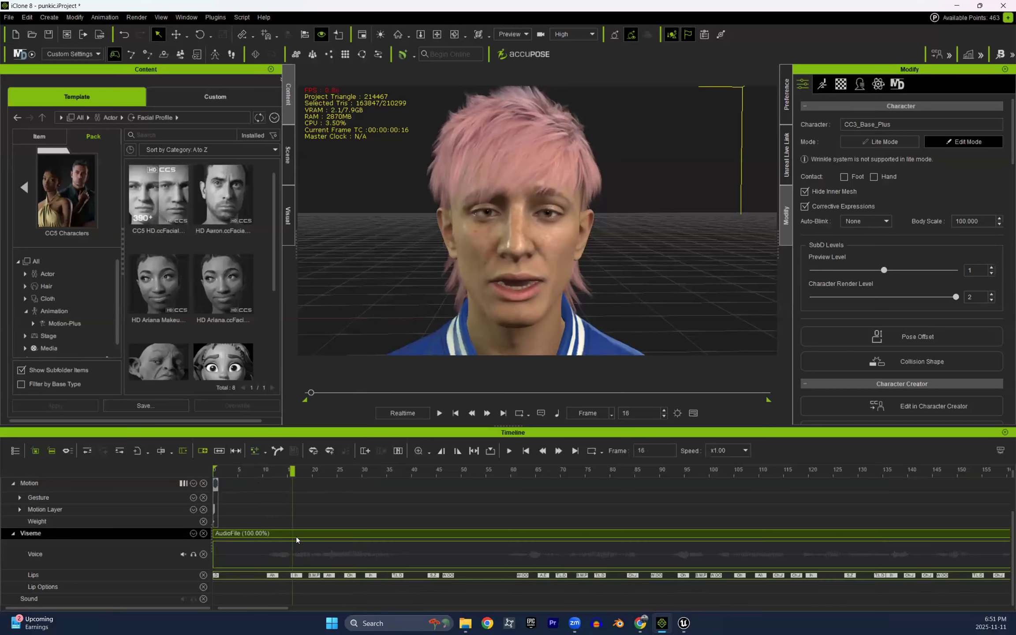
{"action": "key", "text": "Delete"}
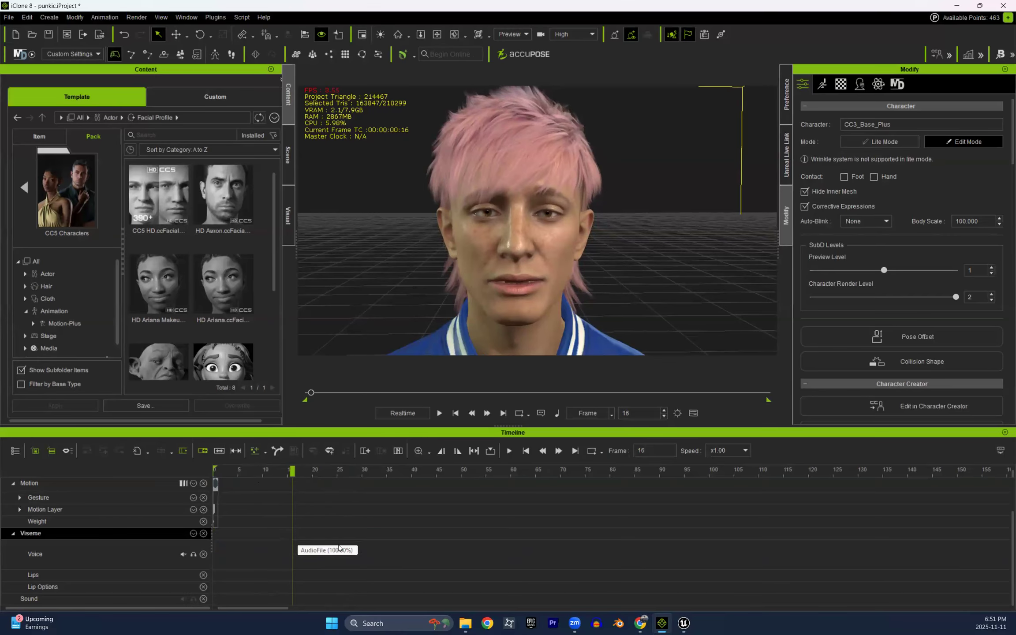
{"action": "left_click_drag", "start_coordinate": [292, 469], "coordinate": [223, 470]}
{"action": "left_click_drag", "start_coordinate": [323, 469], "coordinate": [193, 483]}
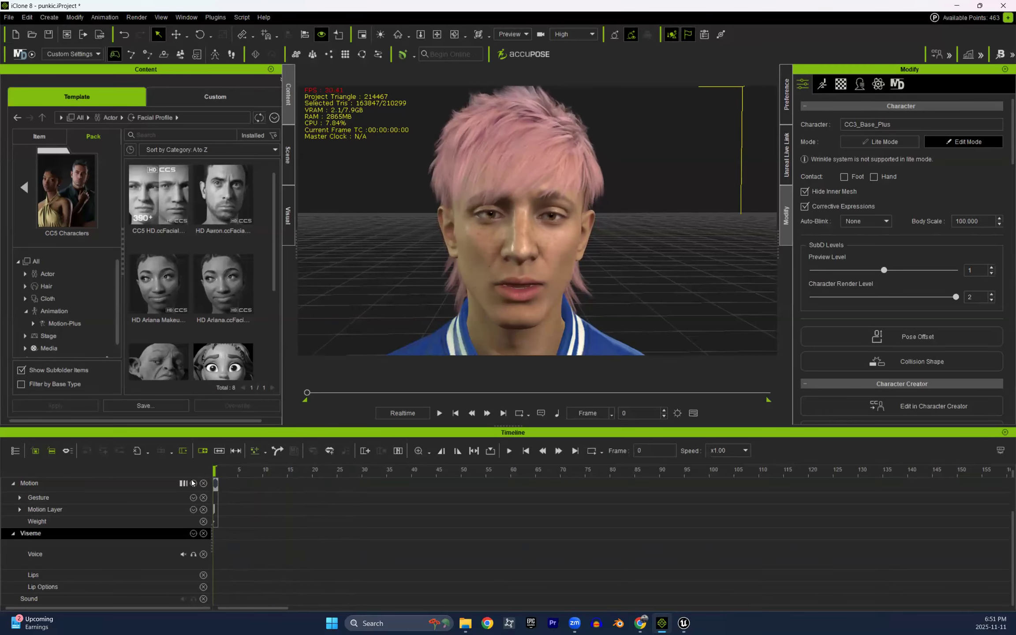
{"action": "left_click", "coordinate": [204, 533]}
Import ElevenLabs_webinar as a Sound Track on CC3_Base_Plus and move its clip to the start of the timeline
{"action": "right_click", "coordinate": [225, 573]}
{"action": "left_click", "coordinate": [255, 552]}
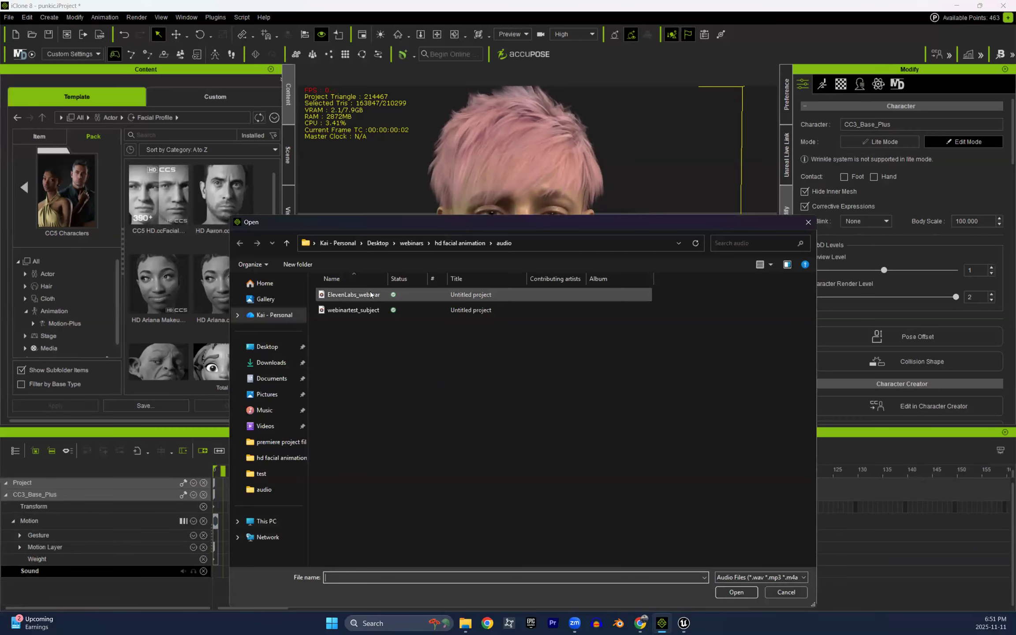
{"action": "left_click", "coordinate": [352, 294]}
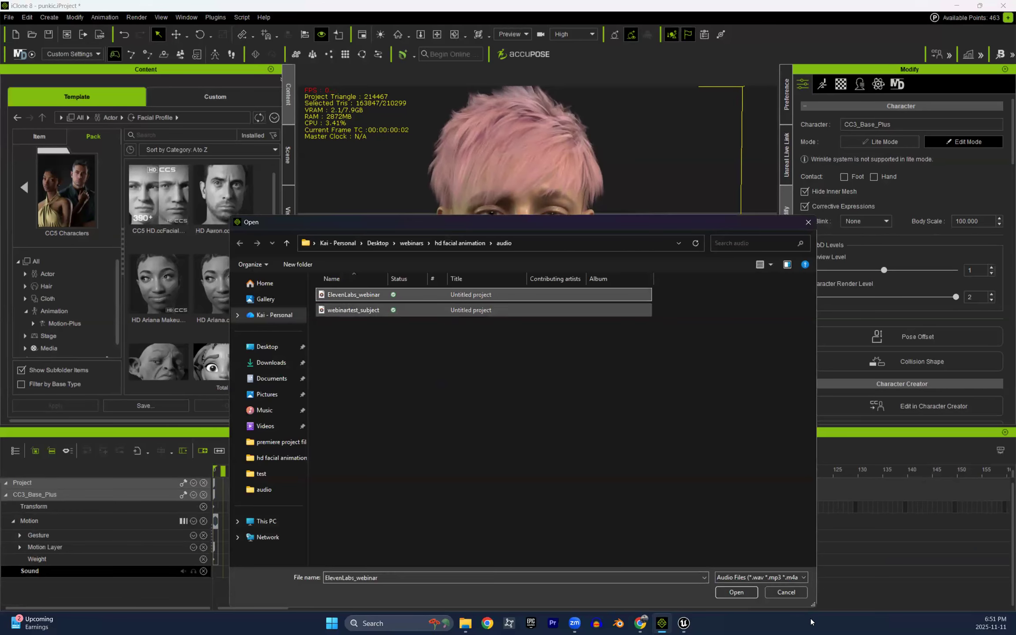
{"action": "left_click", "coordinate": [739, 592]}
{"action": "left_click", "coordinate": [596, 213]}
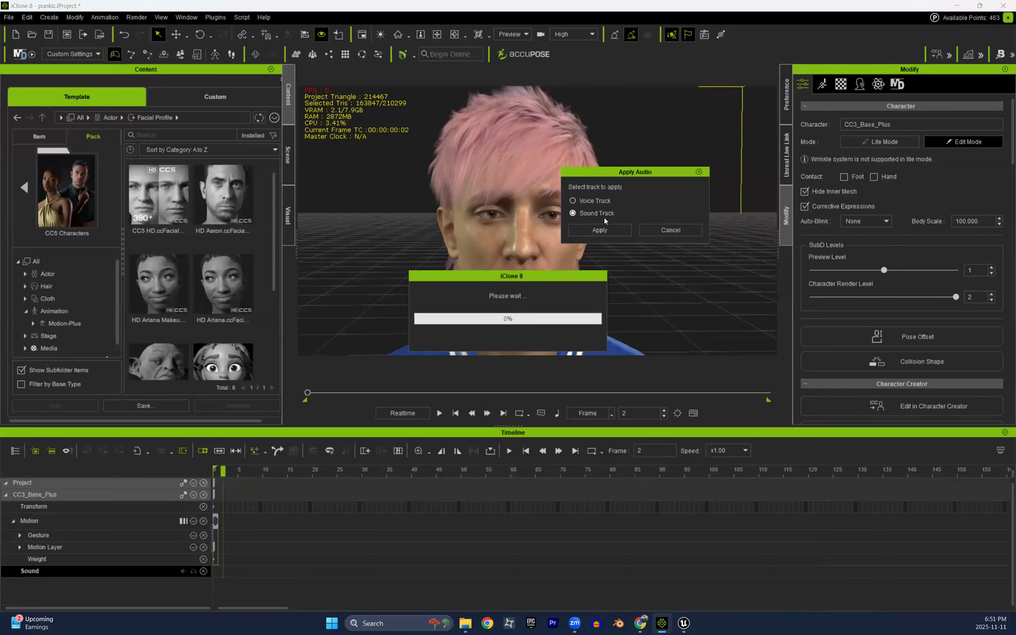
{"action": "left_click", "coordinate": [609, 229]}
{"action": "left_click_drag", "start_coordinate": [343, 569], "coordinate": [320, 570]}
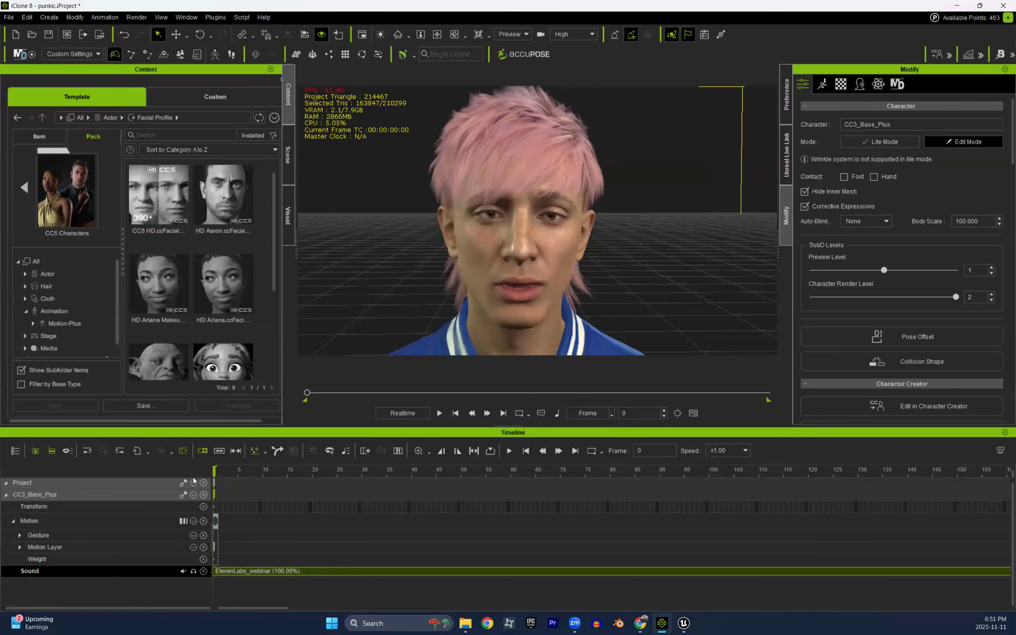
Play the facial animation with its sound from the first frame, stop it and scrub back to frame 26
{"action": "key", "text": "space"}
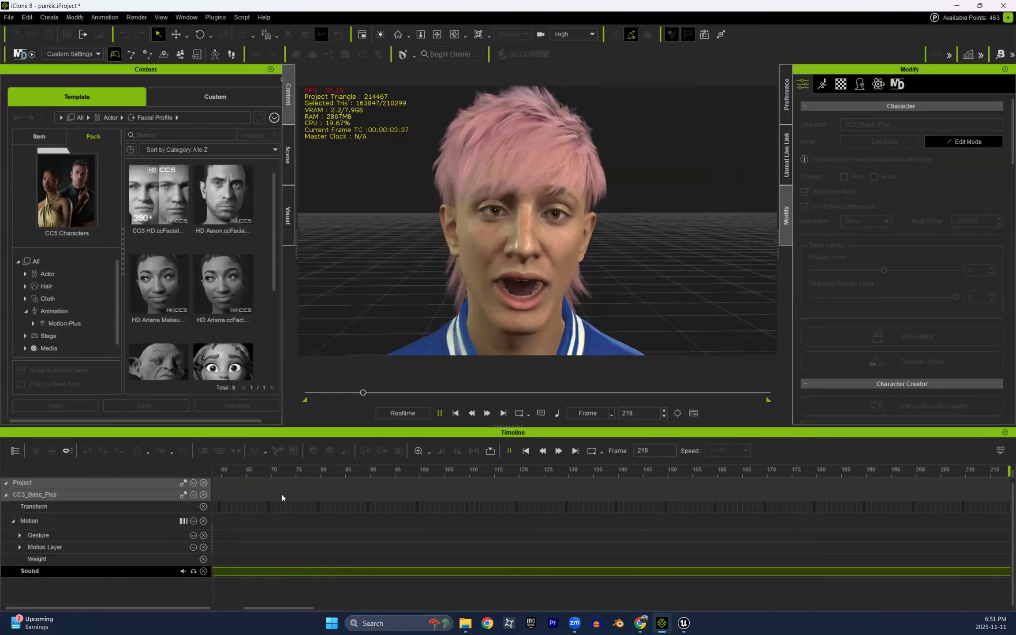
{"action": "key", "text": "space"}
{"action": "left_click_drag", "start_coordinate": [288, 608], "coordinate": [218, 609]}
{"action": "left_click", "coordinate": [309, 472]}
{"action": "left_click_drag", "start_coordinate": [335, 472], "coordinate": [343, 472]}
Open the Face Key editor, place it beside the character's face, and play the animation from frame 26
{"action": "scroll", "coordinate": [562, 348], "scroll_direction": "up", "scroll_amount": 2}
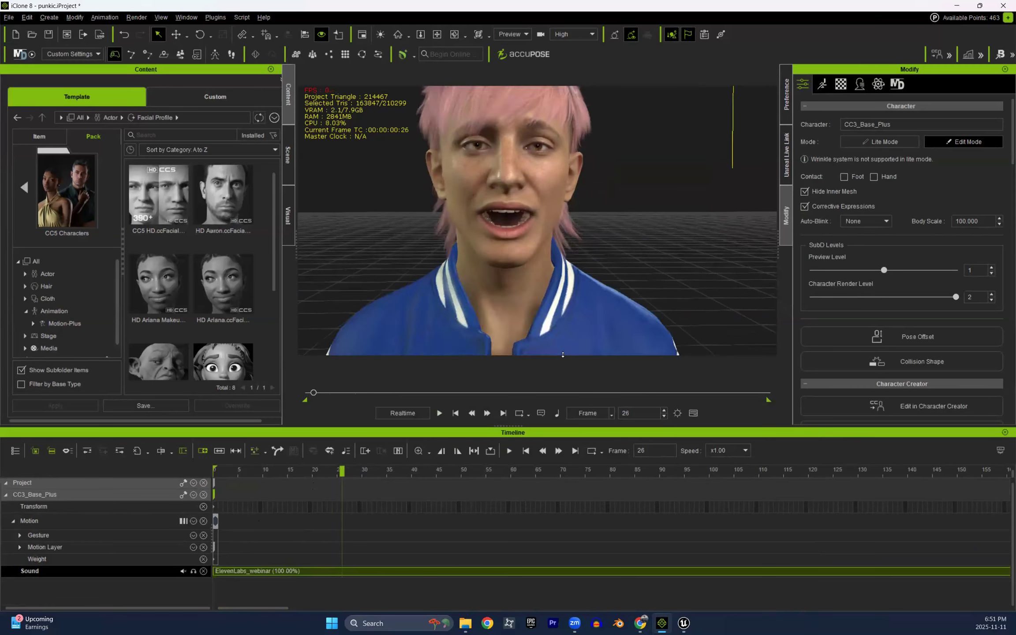
{"action": "scroll", "coordinate": [555, 326], "scroll_direction": "down", "scroll_amount": 4}
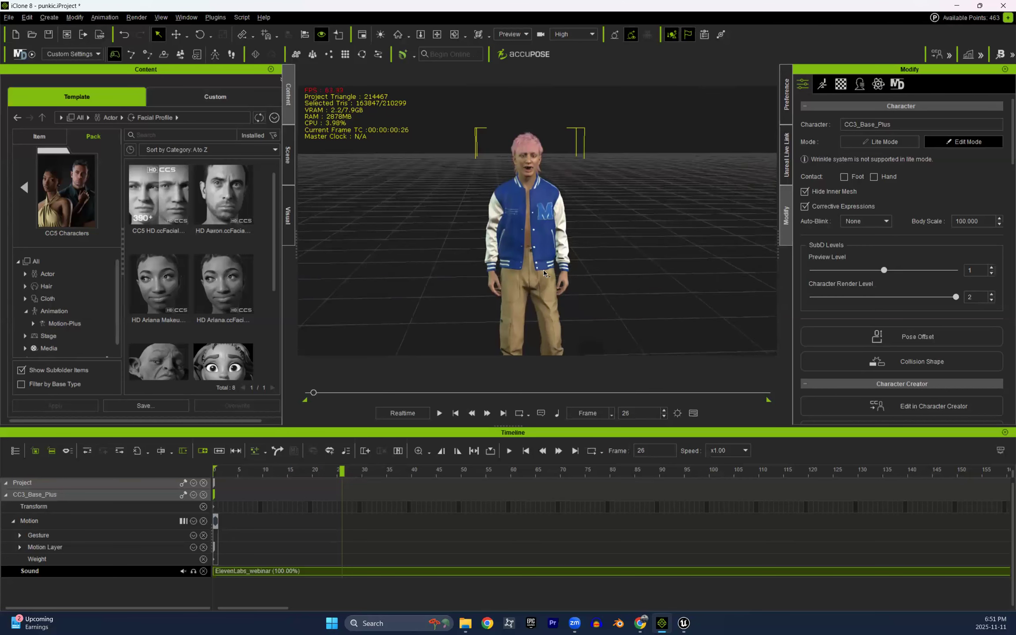
{"action": "scroll", "coordinate": [728, 195], "scroll_direction": "up", "scroll_amount": 4}
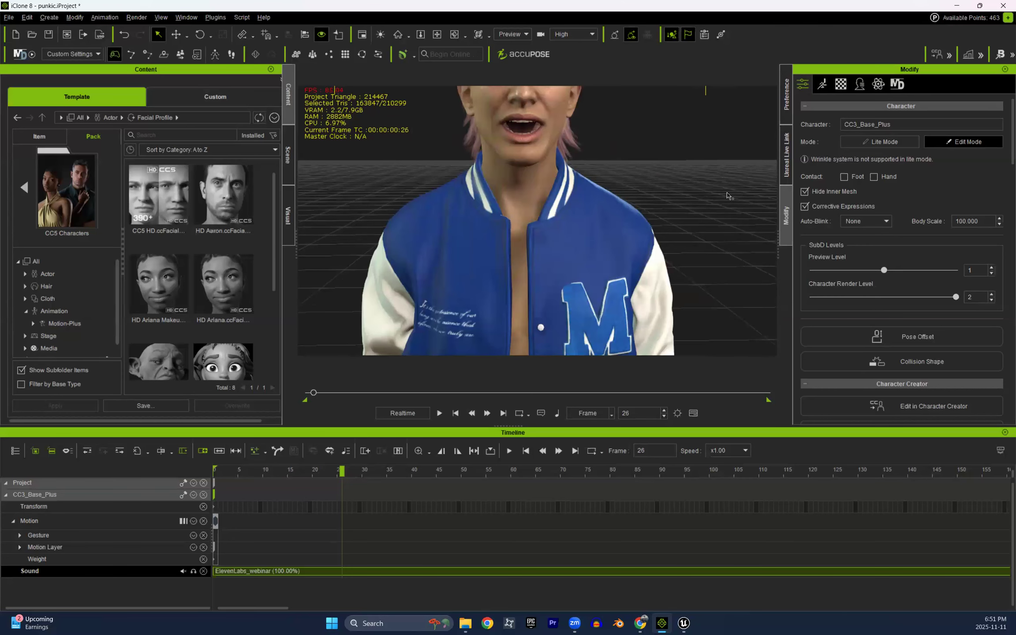
{"action": "left_click", "coordinate": [823, 86]}
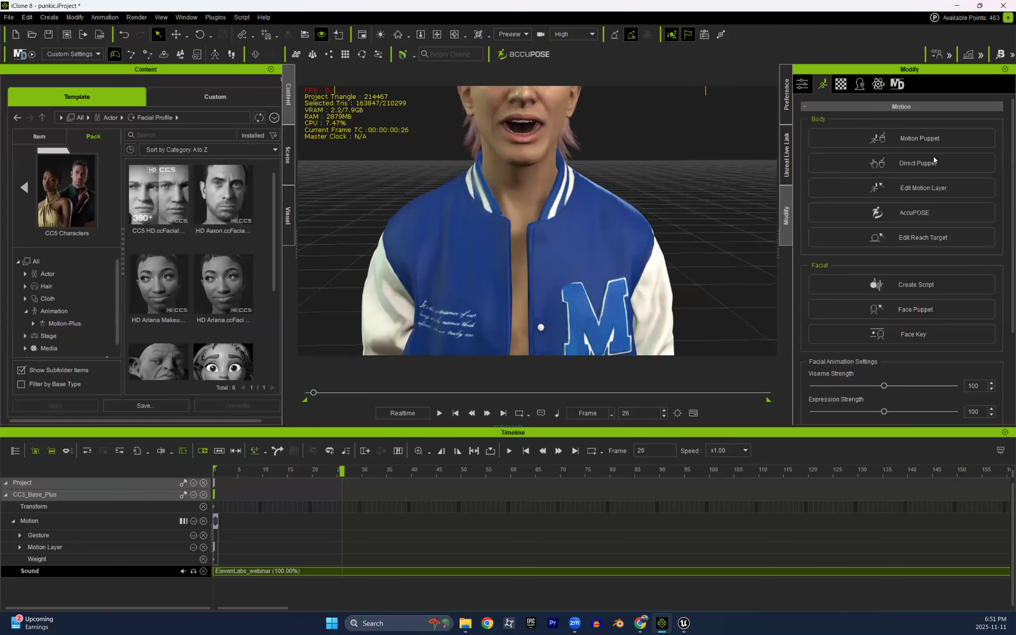
{"action": "left_click", "coordinate": [917, 334]}
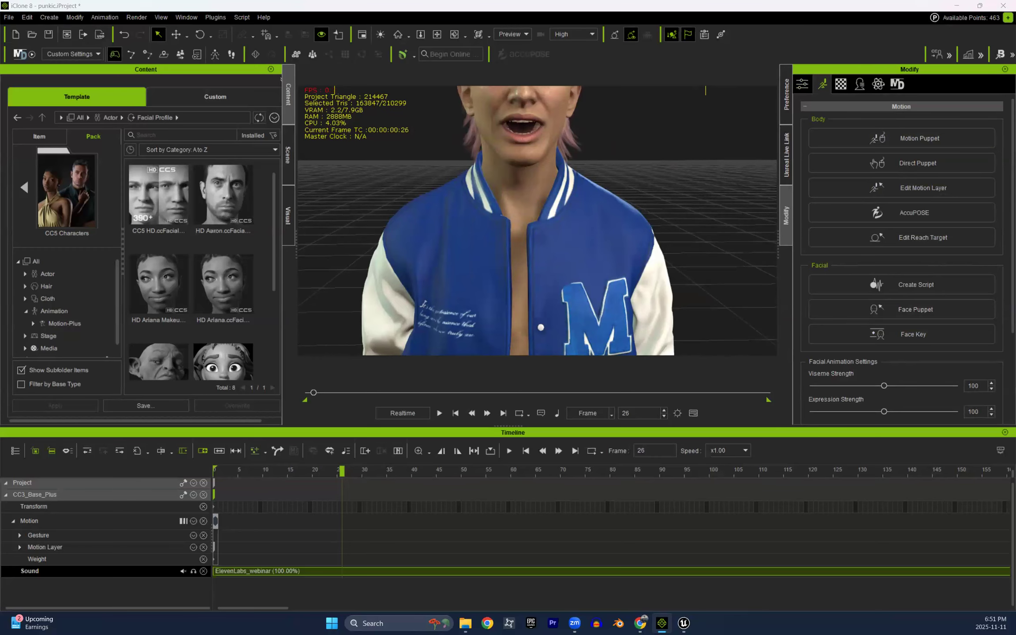
{"action": "left_click_drag", "start_coordinate": [677, 253], "coordinate": [255, 113]}
{"action": "middle_click_drag", "start_coordinate": [493, 206], "coordinate": [474, 344]}
{"action": "scroll", "coordinate": [474, 346], "scroll_direction": "up", "scroll_amount": 5}
{"action": "scroll", "coordinate": [472, 351], "scroll_direction": "down", "scroll_amount": 3}
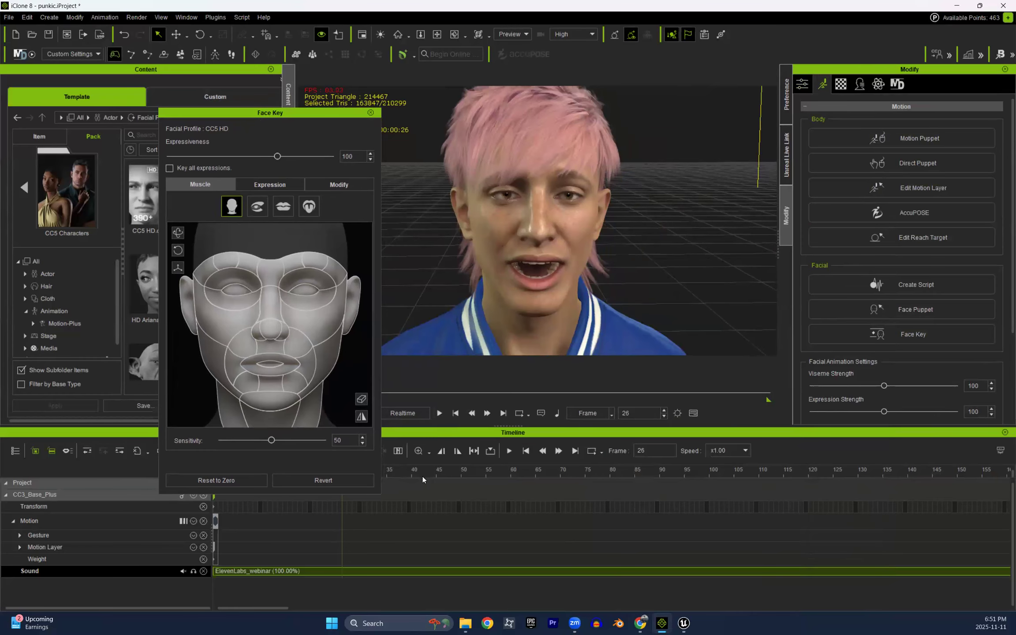
{"action": "key", "text": "space"}
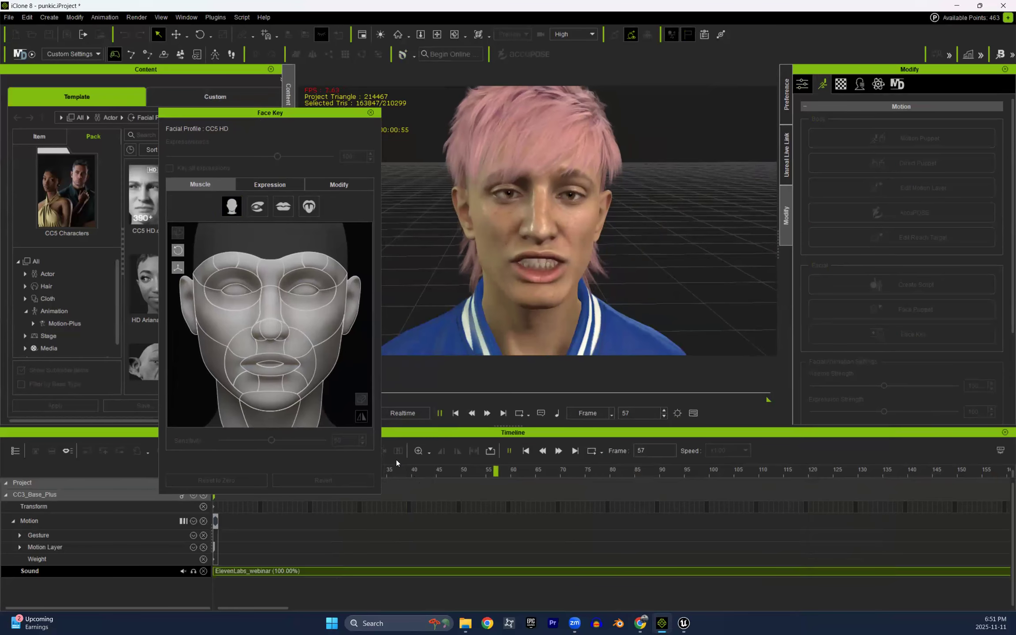
{"action": "key", "text": "space"}
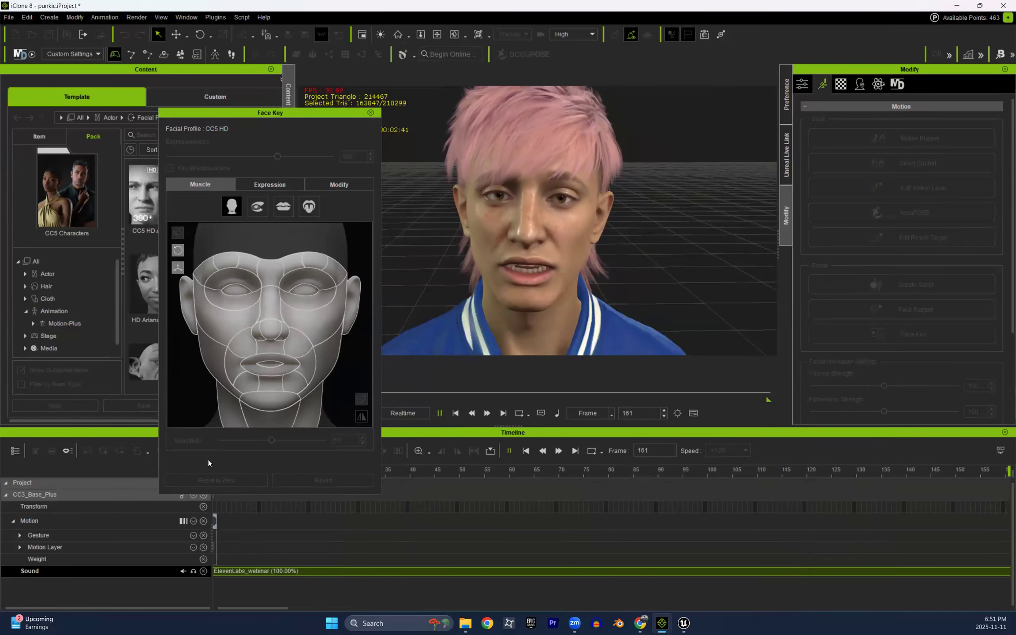
Hide the Sound, Weight and Gesture tracks of CC3_Base_Plus and show its Expression track
{"action": "left_click", "coordinate": [203, 570]}
{"action": "left_click", "coordinate": [204, 559]}
{"action": "left_click", "coordinate": [205, 535]}
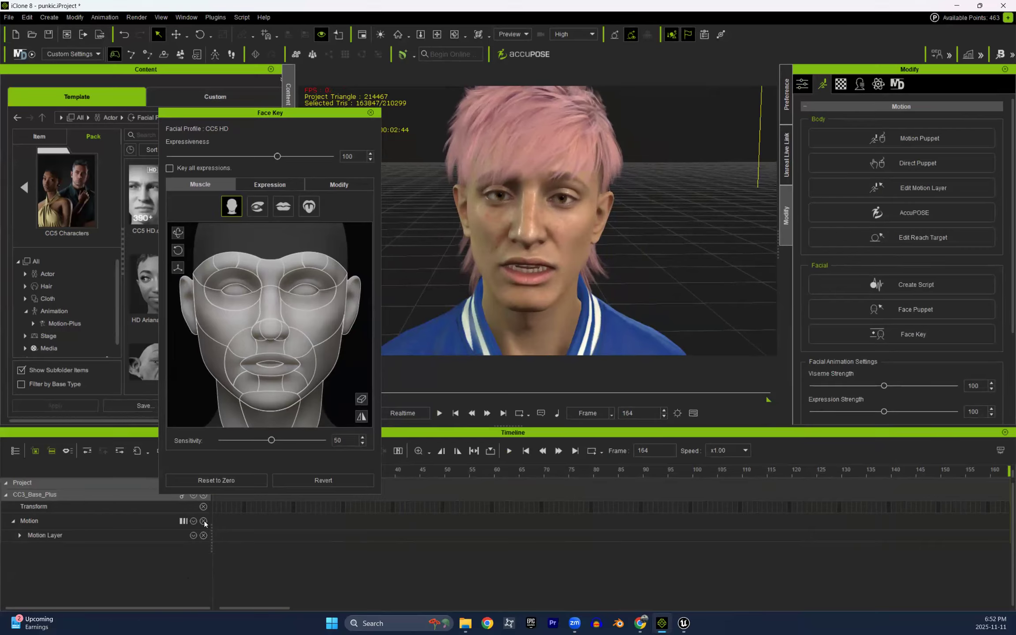
{"action": "left_click", "coordinate": [193, 496]}
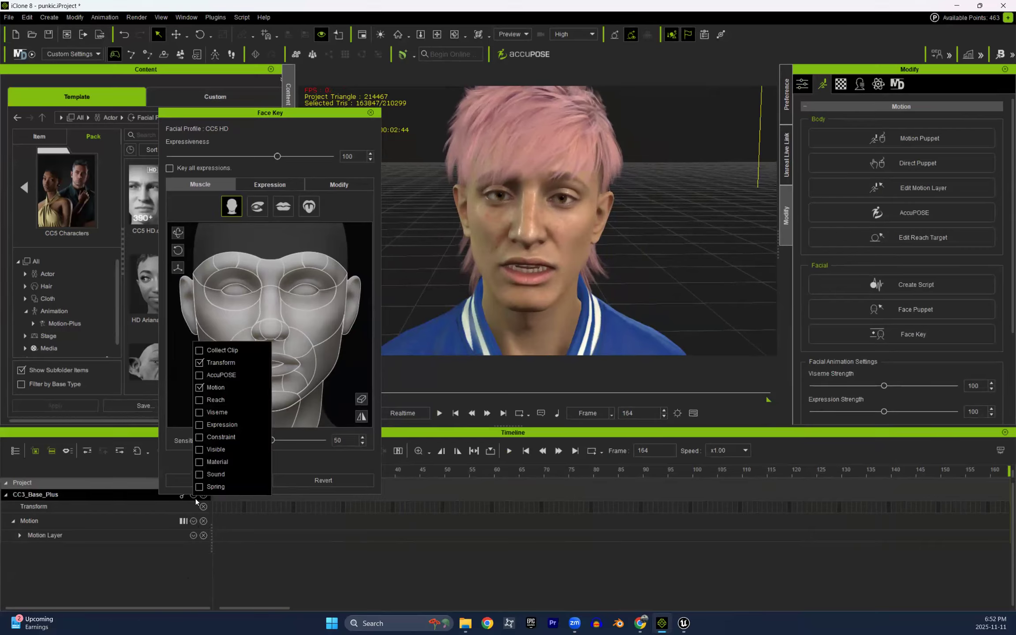
{"action": "left_click", "coordinate": [202, 412]}
{"action": "left_click", "coordinate": [199, 424]}
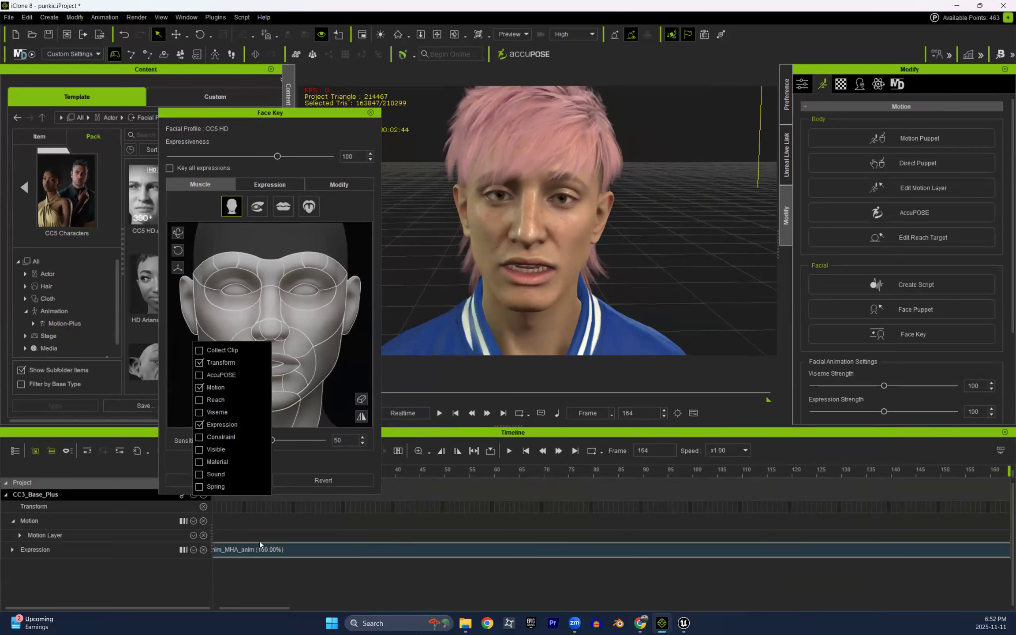
Expand the Expression track and its Expression Layer down to the Muscle, Eye Blink, Eye and Head keys
{"action": "left_click", "coordinate": [14, 550]}
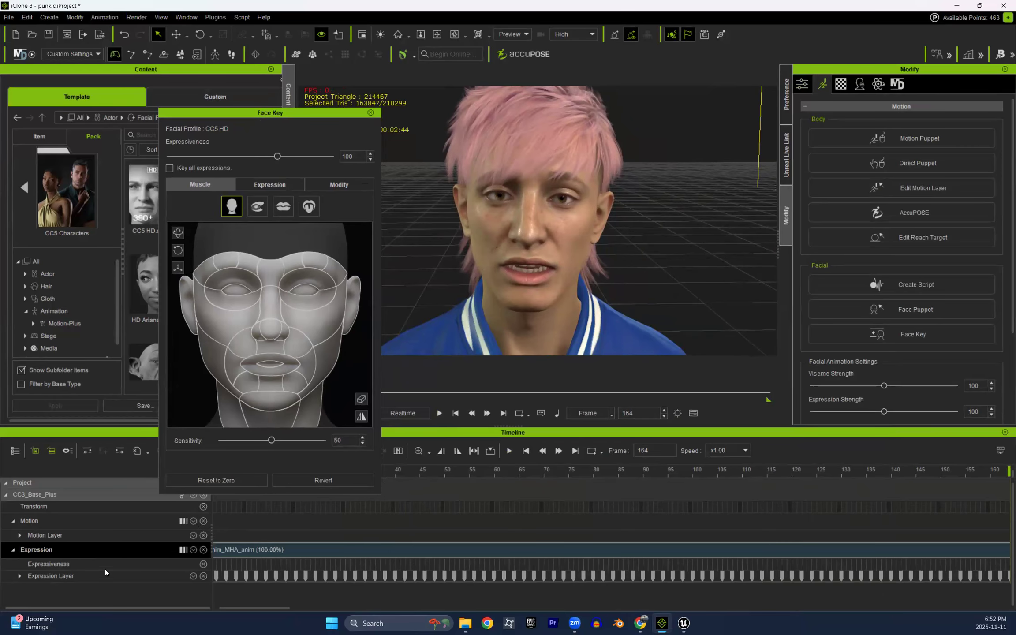
{"action": "left_click", "coordinate": [19, 575]}
{"action": "scroll", "coordinate": [346, 557], "scroll_direction": "down", "scroll_amount": 1}
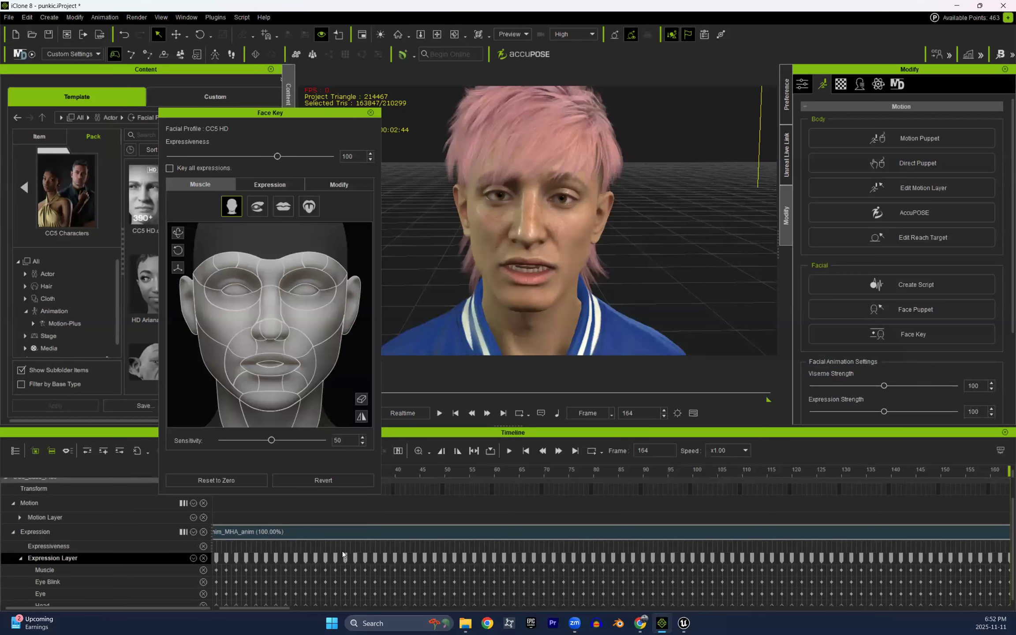
{"action": "scroll", "coordinate": [343, 554], "scroll_direction": "down", "scroll_amount": 1}
Scrub through the facial animation and flatten all layers of the clip on the Expression track
{"action": "left_click", "coordinate": [388, 482]}
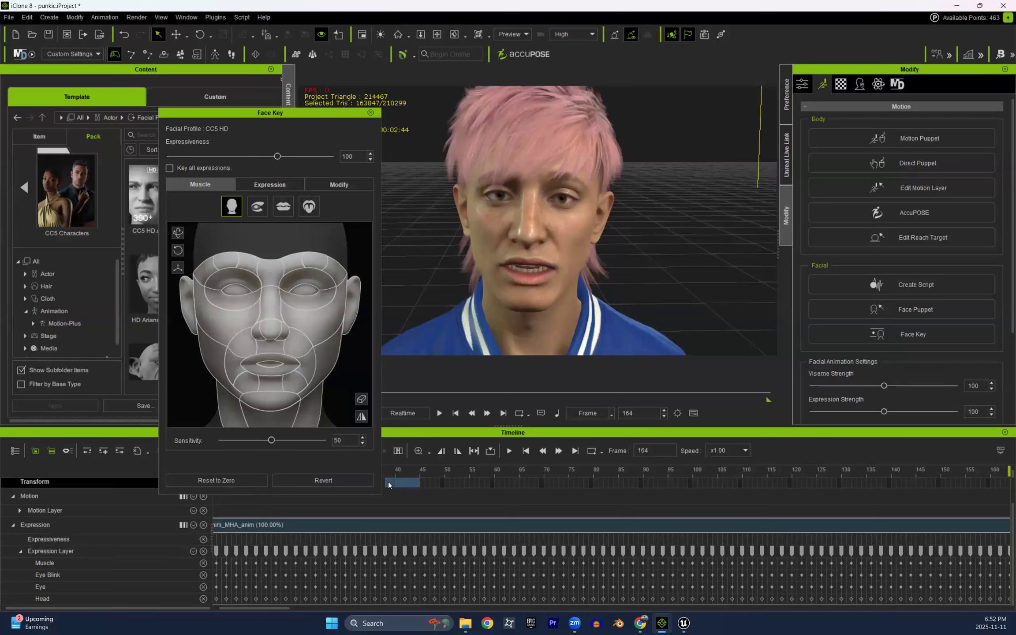
{"action": "left_click_drag", "start_coordinate": [393, 470], "coordinate": [455, 470]}
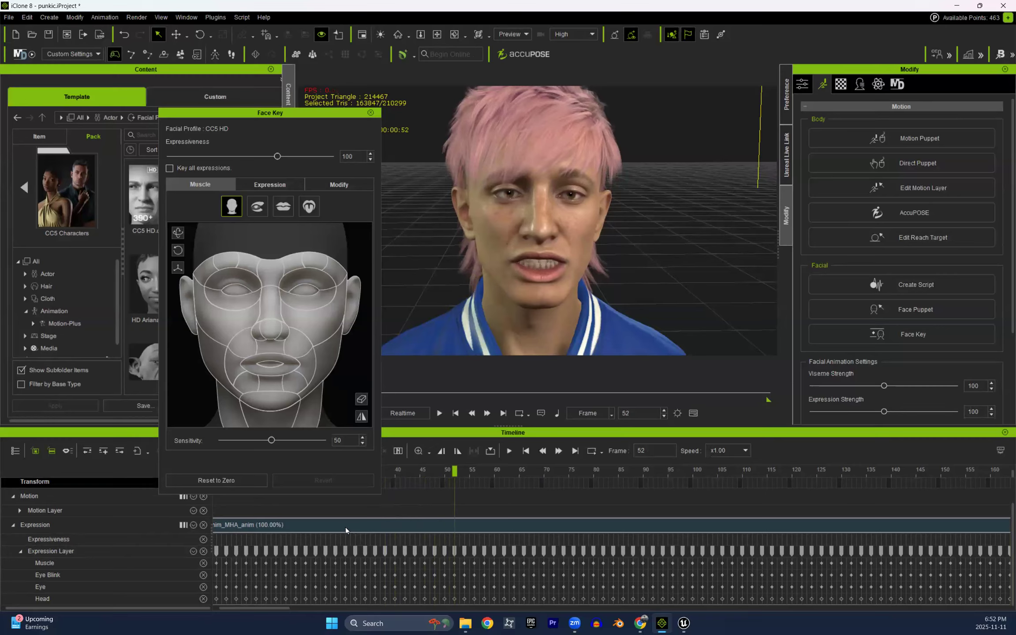
{"action": "right_click", "coordinate": [346, 527]}
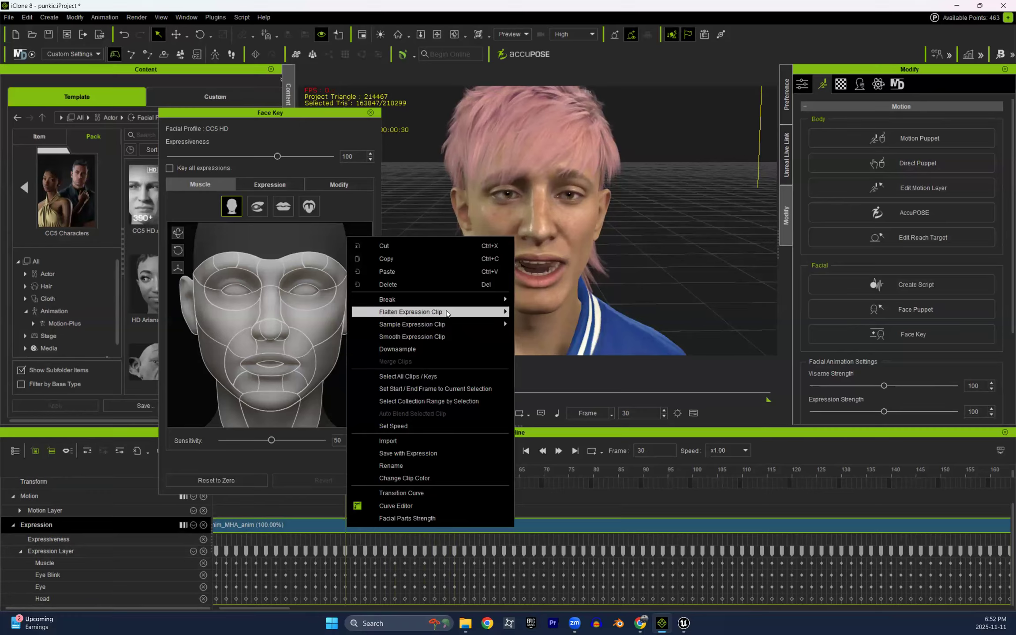
{"action": "mouse_move", "coordinate": [446, 313]}
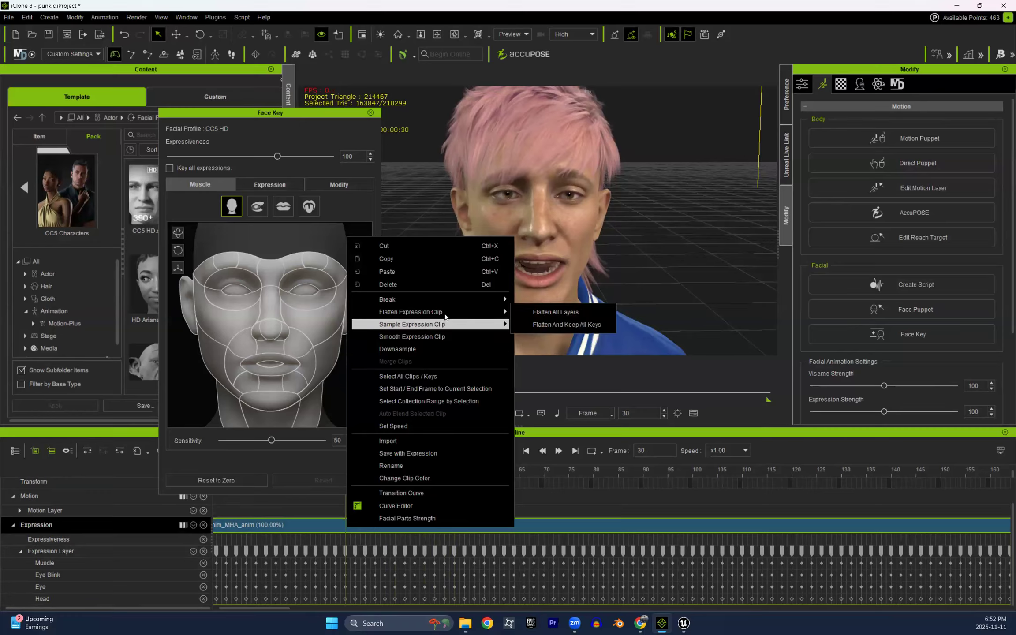
{"action": "left_click", "coordinate": [551, 313]}
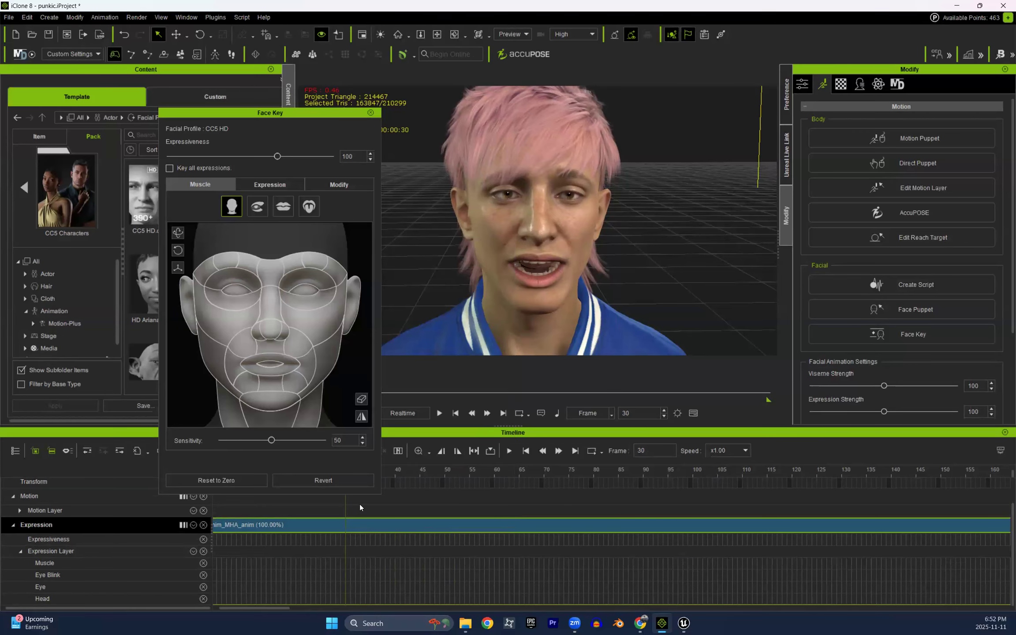
Play the flattened expression clip to check it, and set a Reset to Zero face key at frame 63
{"action": "key", "text": "space"}
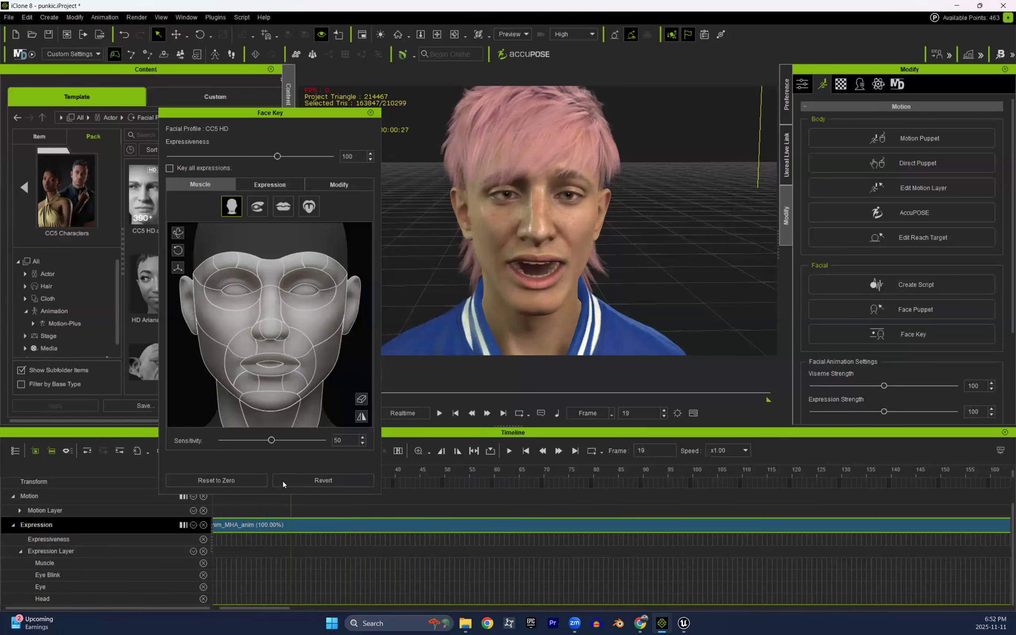
{"action": "key", "text": "space"}
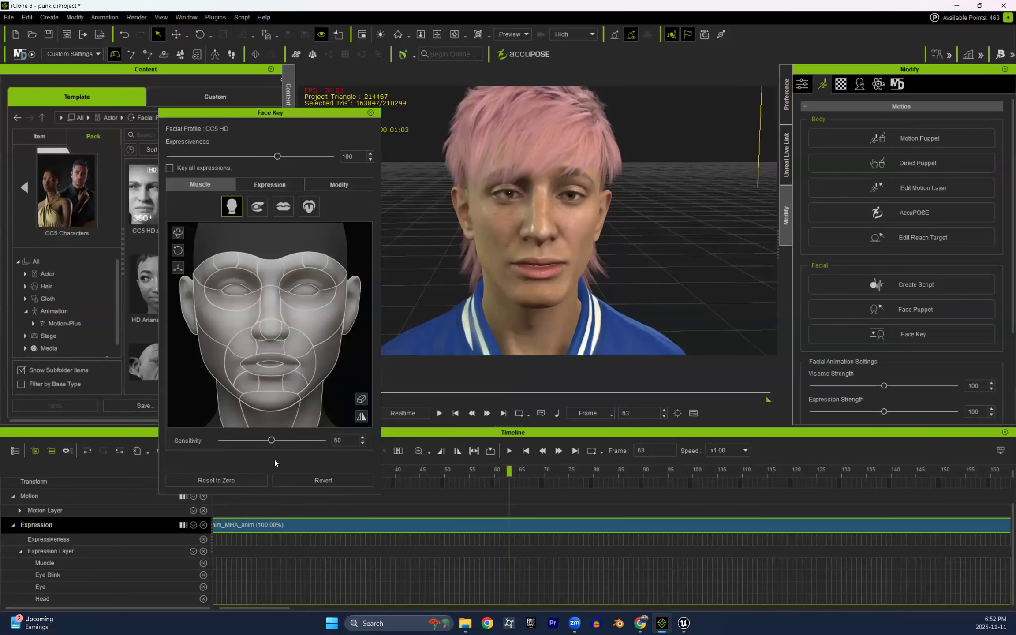
{"action": "left_click", "coordinate": [246, 476]}
Key the A3_Fear expression from the 05-Fear style at frame 79 and play the animation from around frame 56
{"action": "left_click_drag", "start_coordinate": [507, 471], "coordinate": [579, 471]}
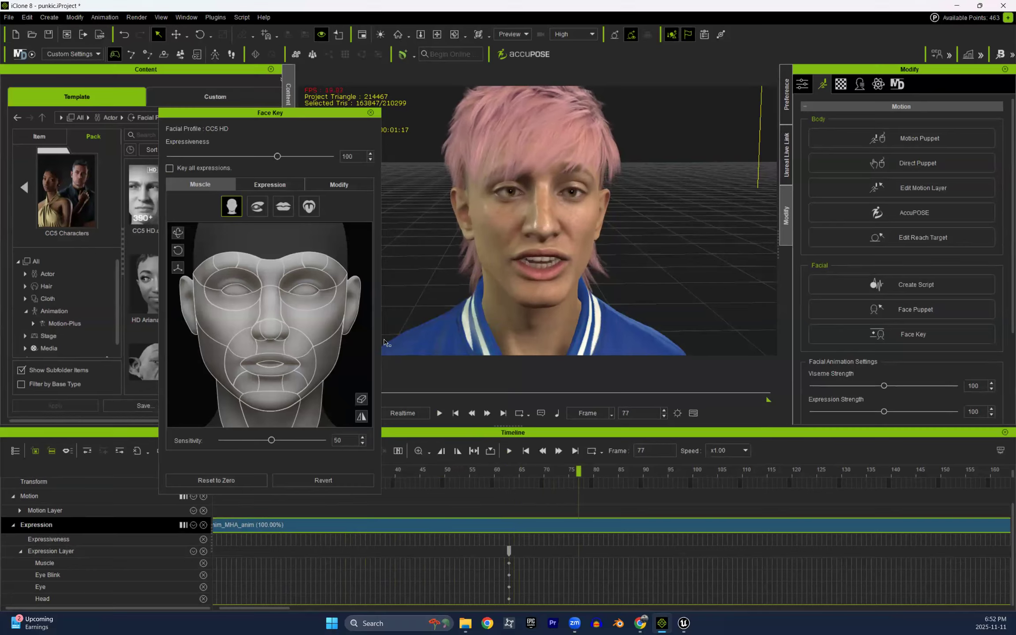
{"action": "left_click", "coordinate": [281, 184]}
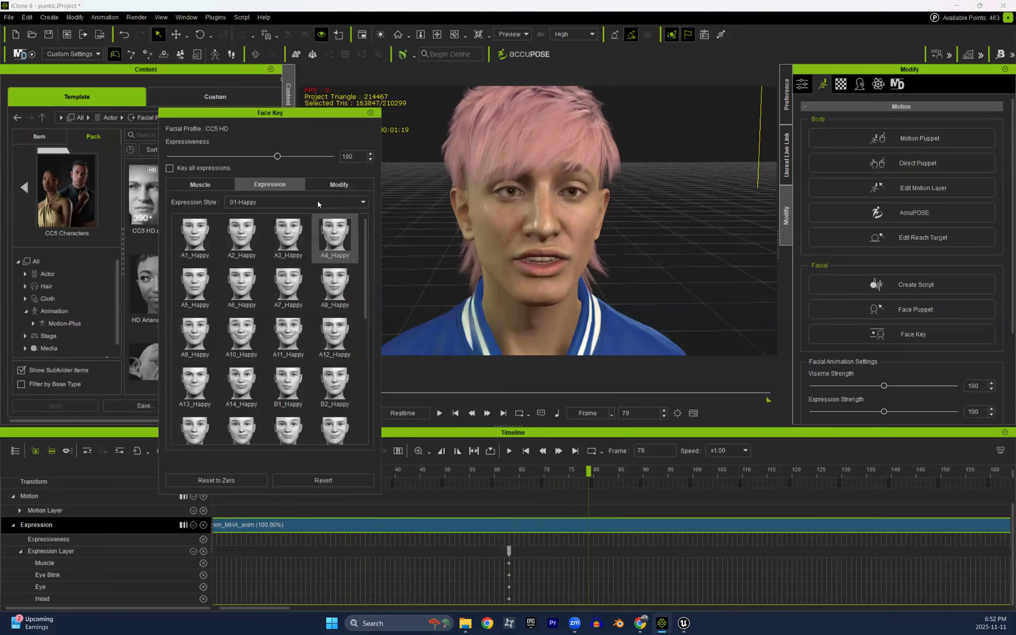
{"action": "left_click", "coordinate": [315, 204]}
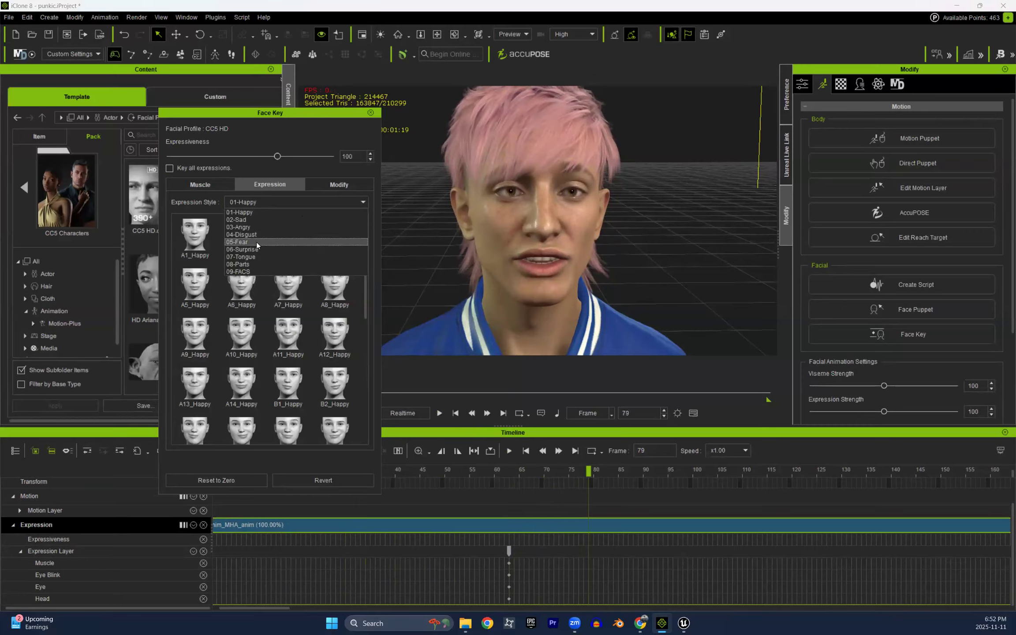
{"action": "left_click", "coordinate": [257, 242]}
{"action": "left_click", "coordinate": [294, 229]}
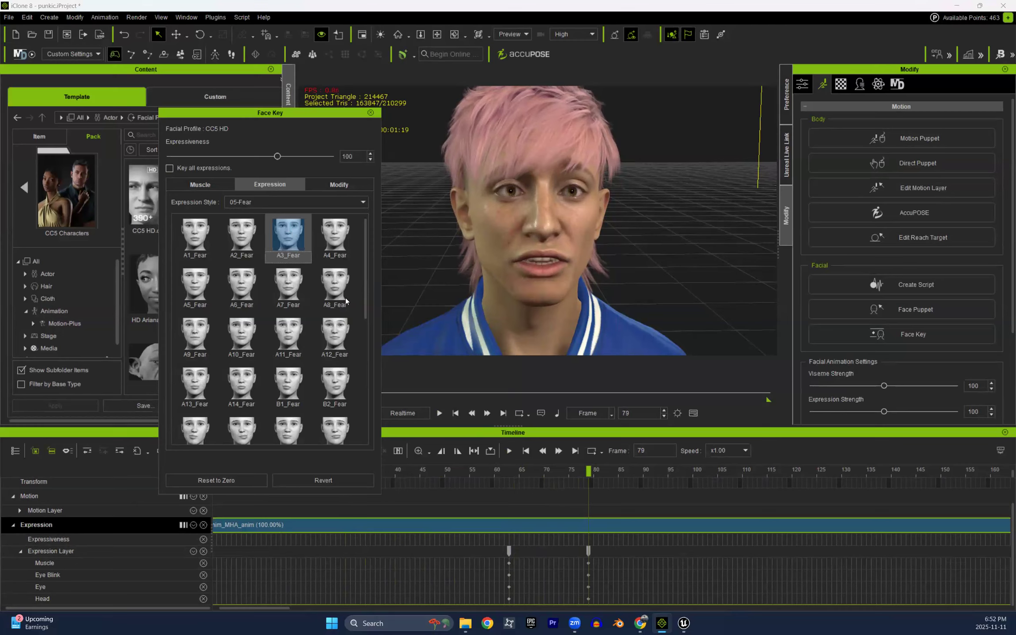
{"action": "left_click_drag", "start_coordinate": [511, 475], "coordinate": [467, 470]}
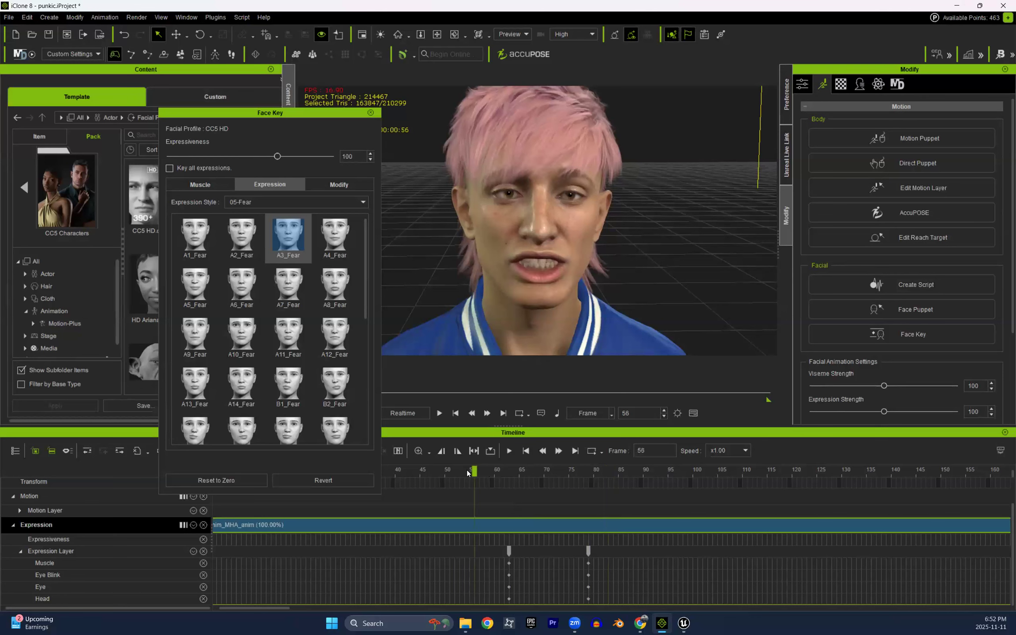
{"action": "key", "text": "space"}
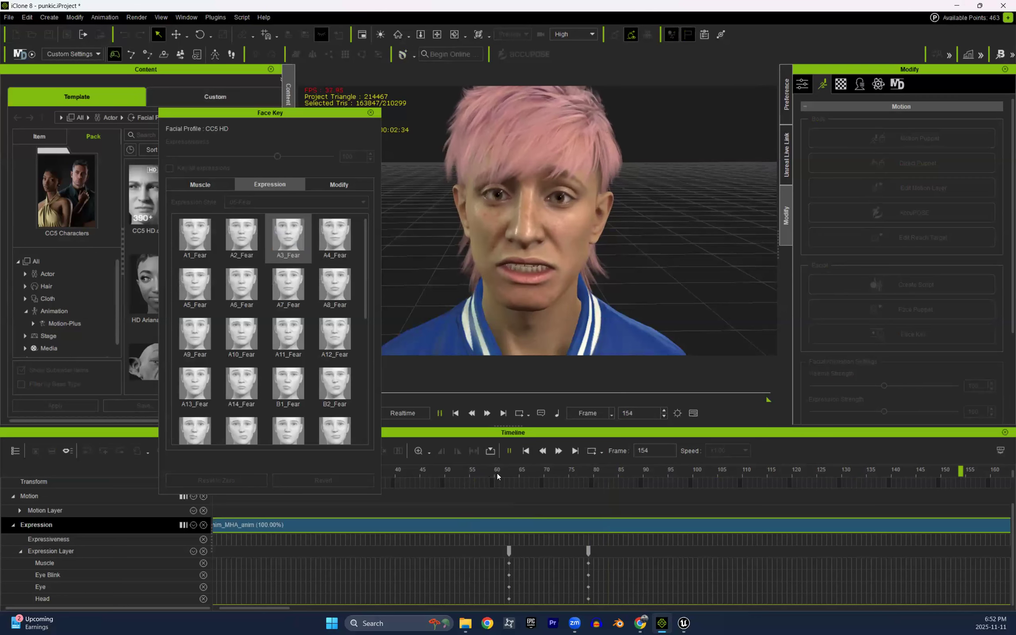
Stop playback, add an Expression Layer key at frame 154 and set a Reset to Zero face key at frame 160
{"action": "key", "text": "space"}
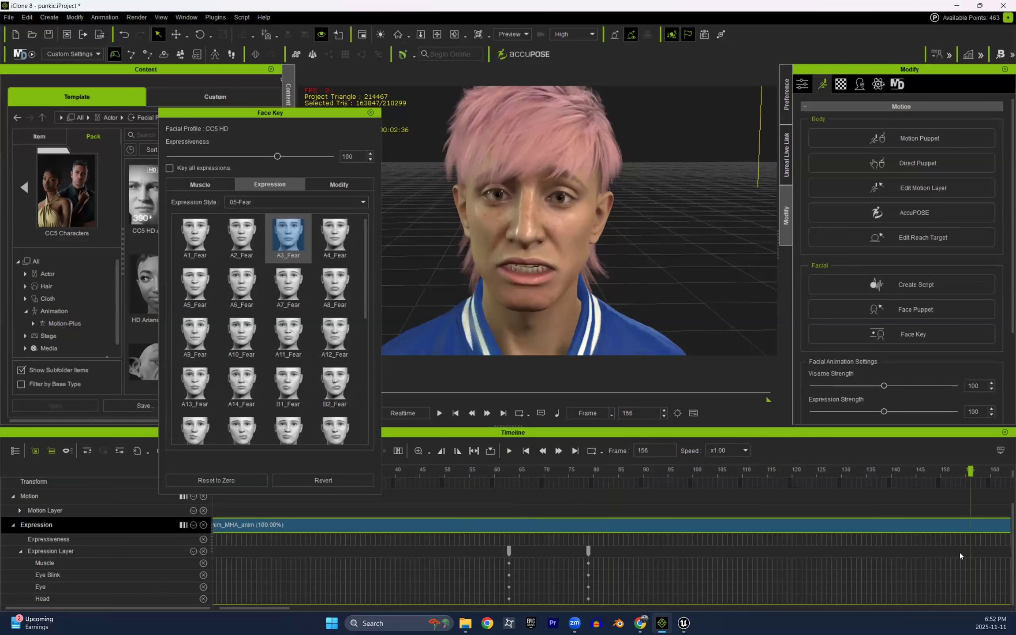
{"action": "left_click", "coordinate": [959, 553]}
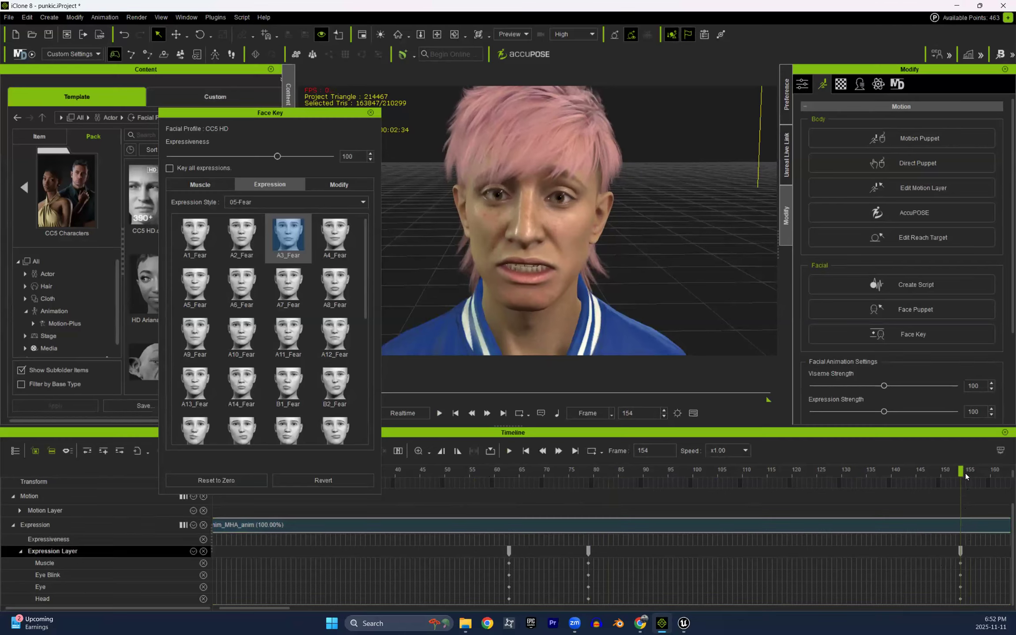
{"action": "left_click", "coordinate": [985, 475]}
{"action": "left_click_drag", "start_coordinate": [277, 609], "coordinate": [297, 612]}
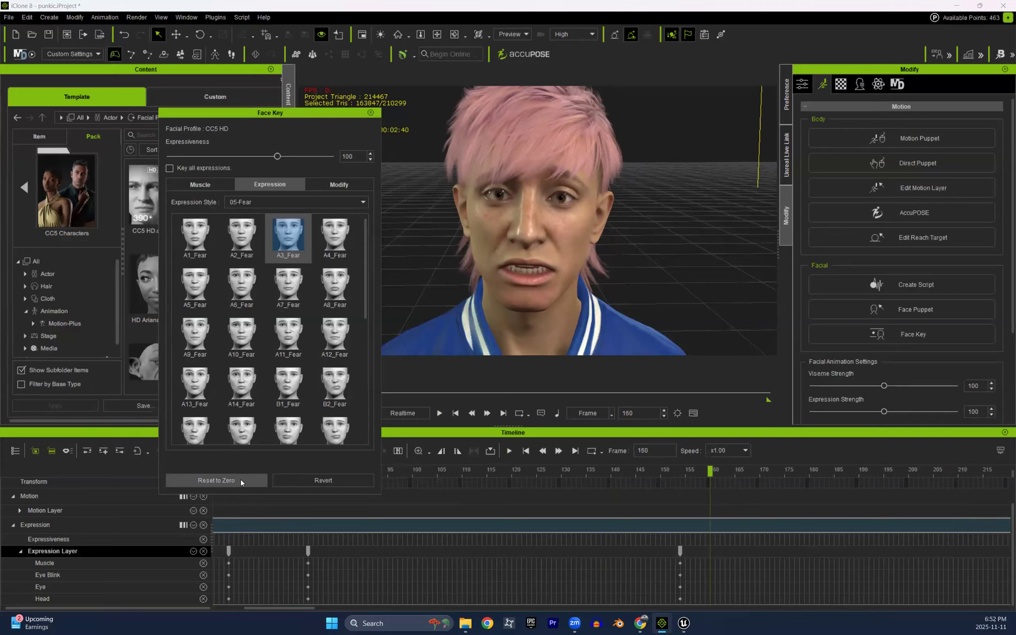
Play the animation from around frame 69 and replay the stretch after the new keys to check the expression
{"action": "left_click_drag", "start_coordinate": [663, 470], "coordinate": [288, 474]}
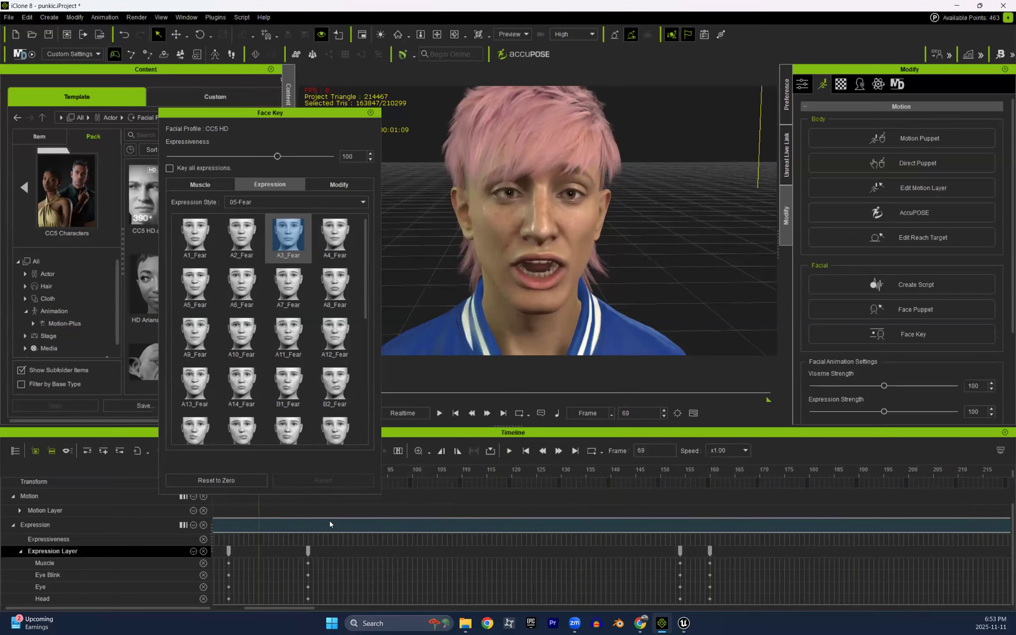
{"action": "key", "text": "space"}
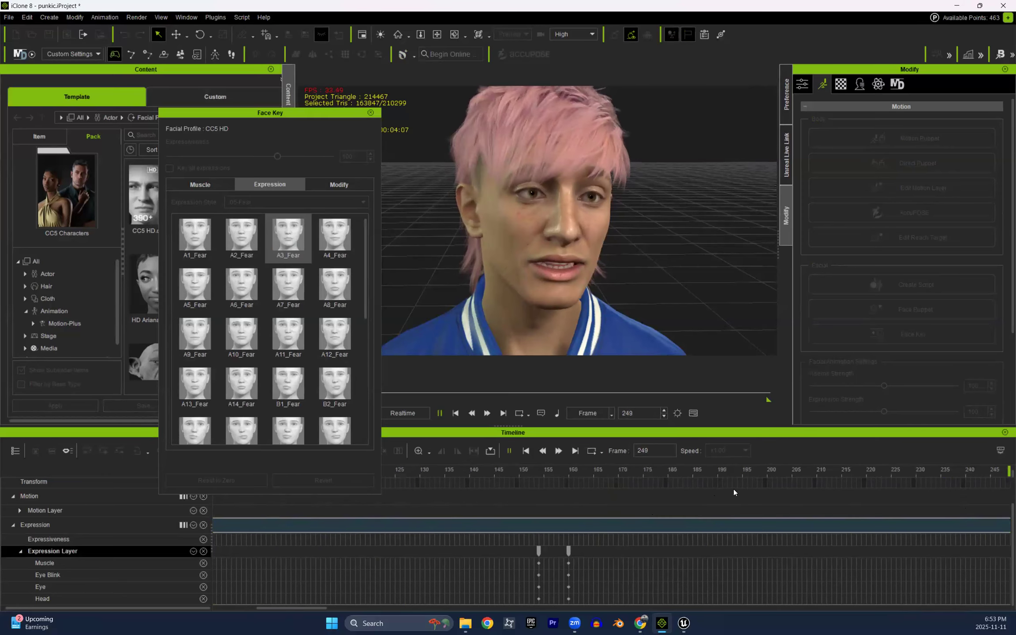
{"action": "key", "text": "space"}
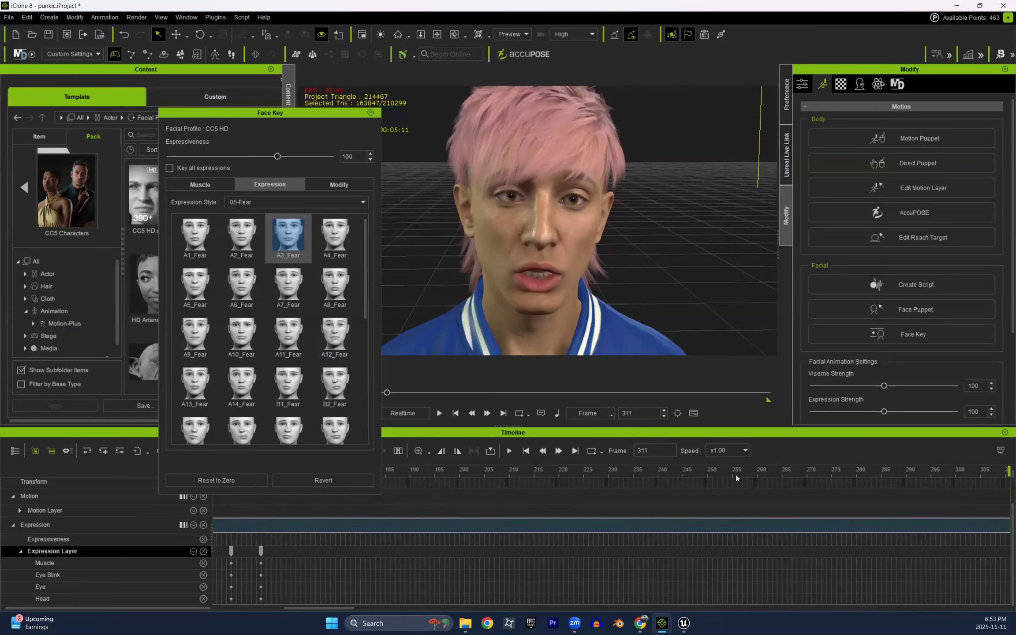
{"action": "left_click", "coordinate": [734, 475]}
{"action": "left_click", "coordinate": [562, 477]}
{"action": "key", "text": "space"}
{"action": "key", "text": "space"}
Set a Reset to Zero face key at frame 231 and switch the expression style to 03-Angry
{"action": "left_click", "coordinate": [617, 474]}
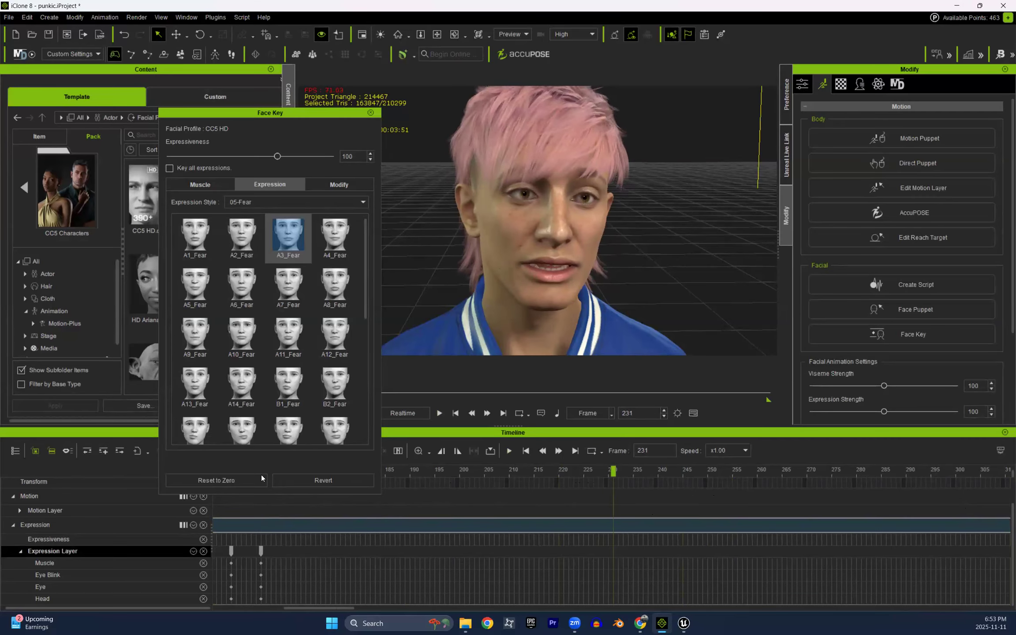
{"action": "left_click", "coordinate": [248, 476]}
{"action": "left_click", "coordinate": [268, 198]}
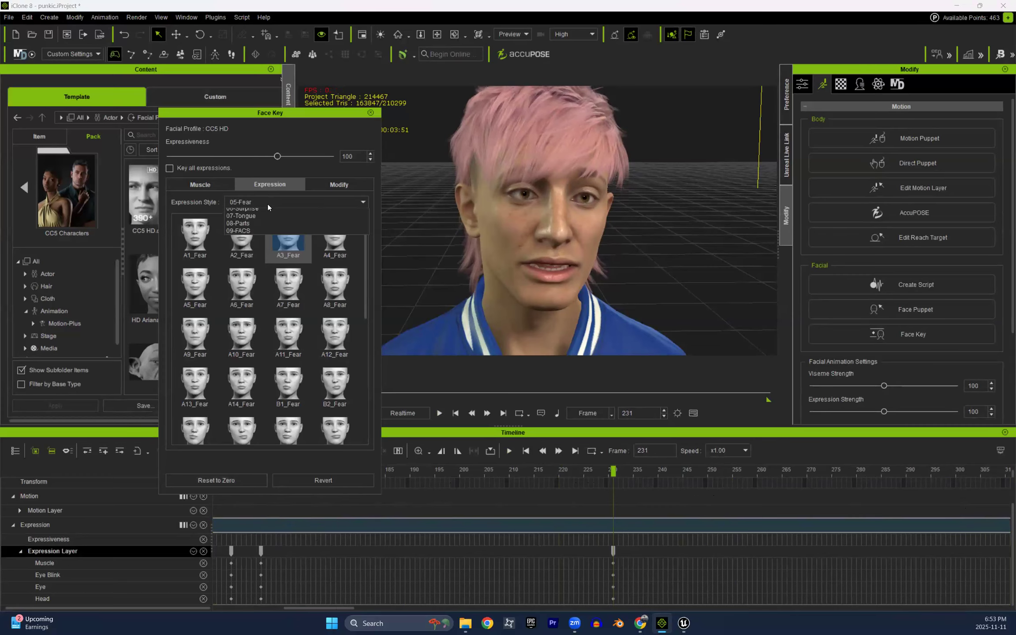
{"action": "left_click", "coordinate": [260, 227]}
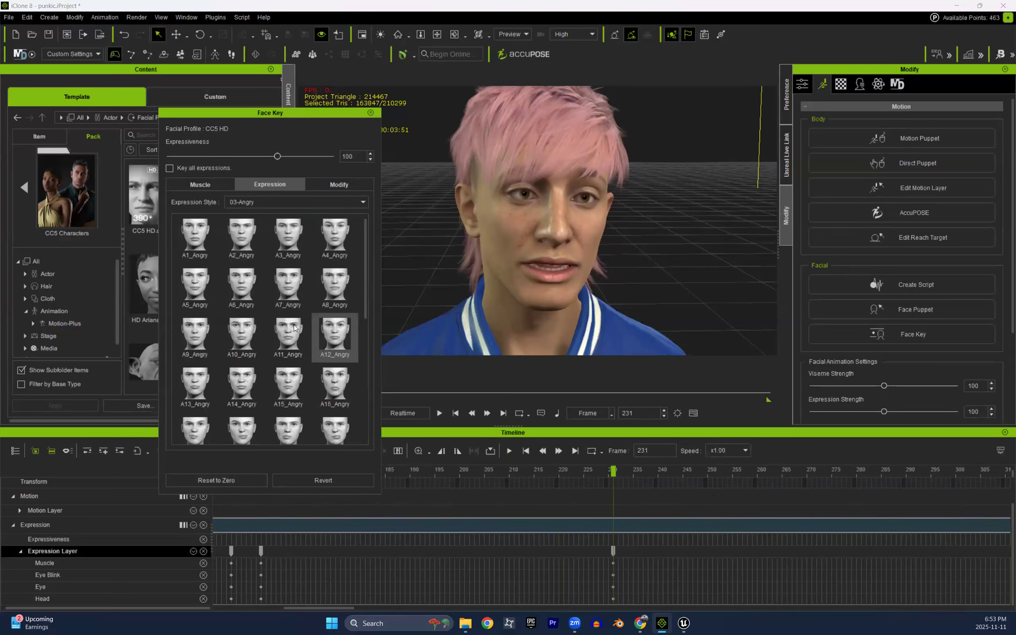
Try the A7_Angry expression at frame 231, and settle on A10_Angry with Expressiveness 87
{"action": "left_click", "coordinate": [291, 282]}
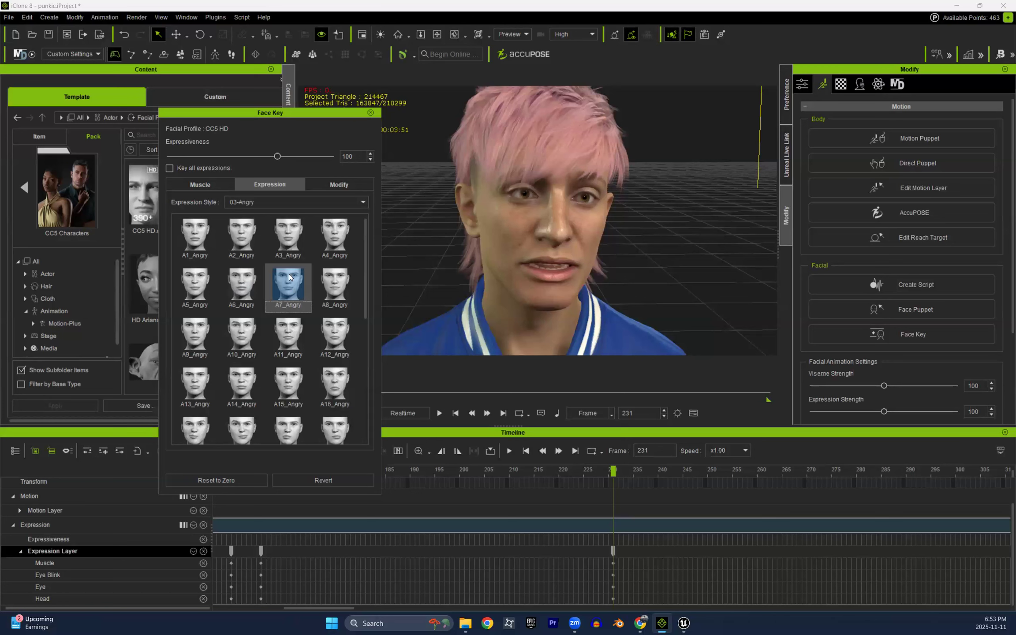
{"action": "left_click", "coordinate": [245, 286]}
{"action": "left_click", "coordinate": [279, 155]}
{"action": "left_click", "coordinate": [303, 156]}
{"action": "left_click", "coordinate": [252, 337]}
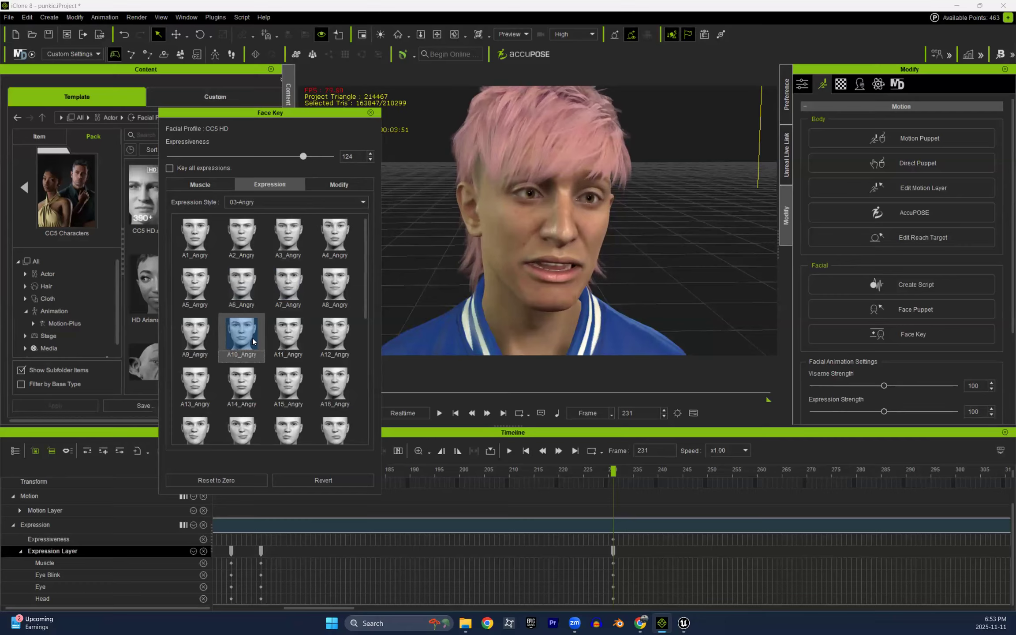
{"action": "left_click", "coordinate": [303, 155]}
{"action": "left_click_drag", "start_coordinate": [288, 155], "coordinate": [264, 163]}
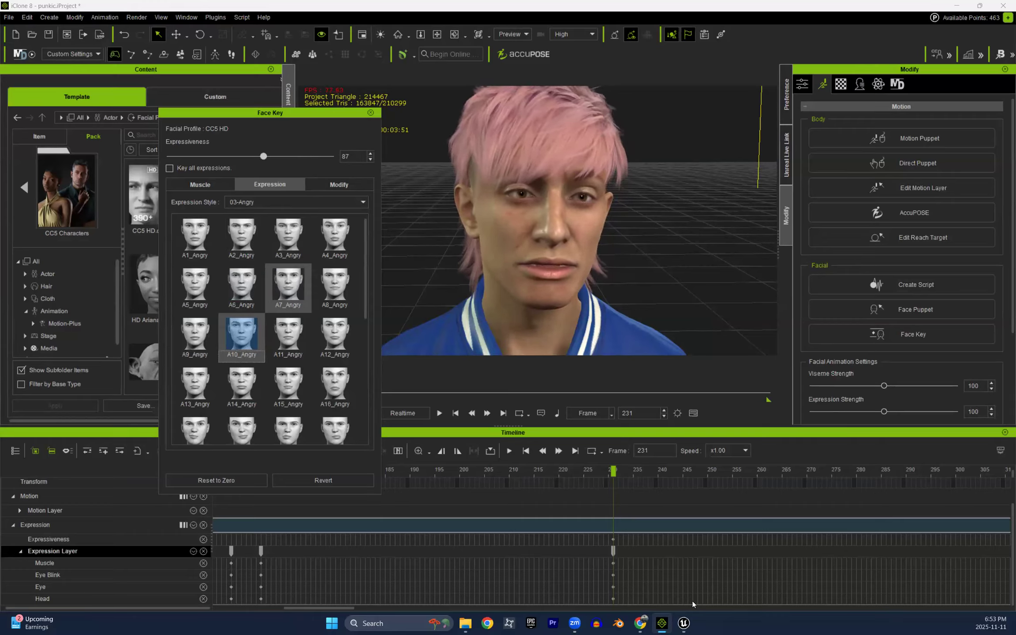
Add an Expression Layer key at frame 218 ahead of the angry expression and play the animation from there
{"action": "left_click", "coordinate": [524, 470]}
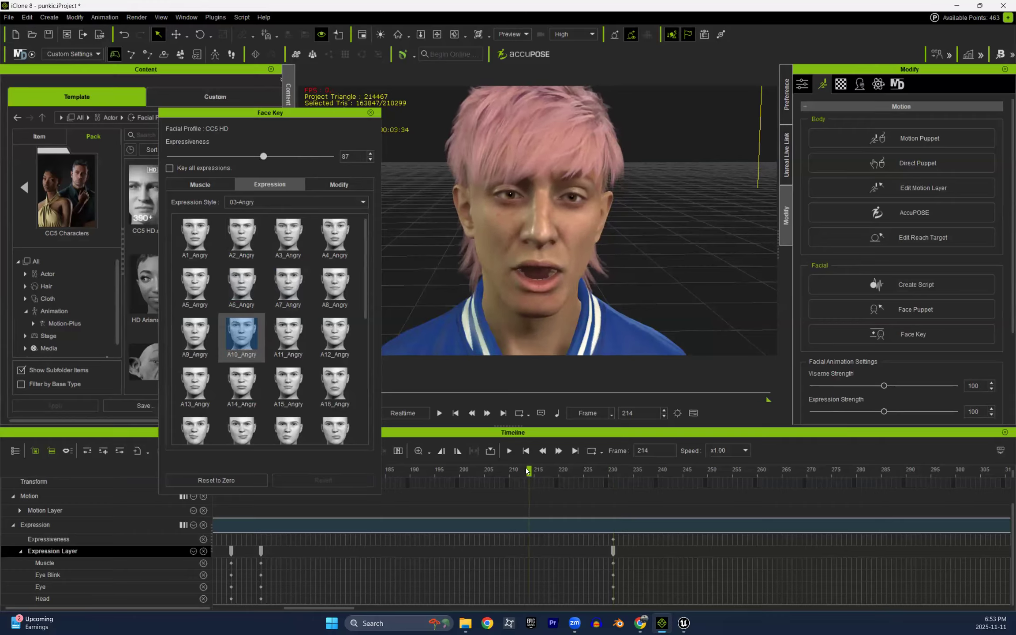
{"action": "left_click", "coordinate": [462, 467]}
{"action": "key", "text": "space"}
{"action": "key", "text": "space"}
{"action": "left_click", "coordinate": [548, 473]}
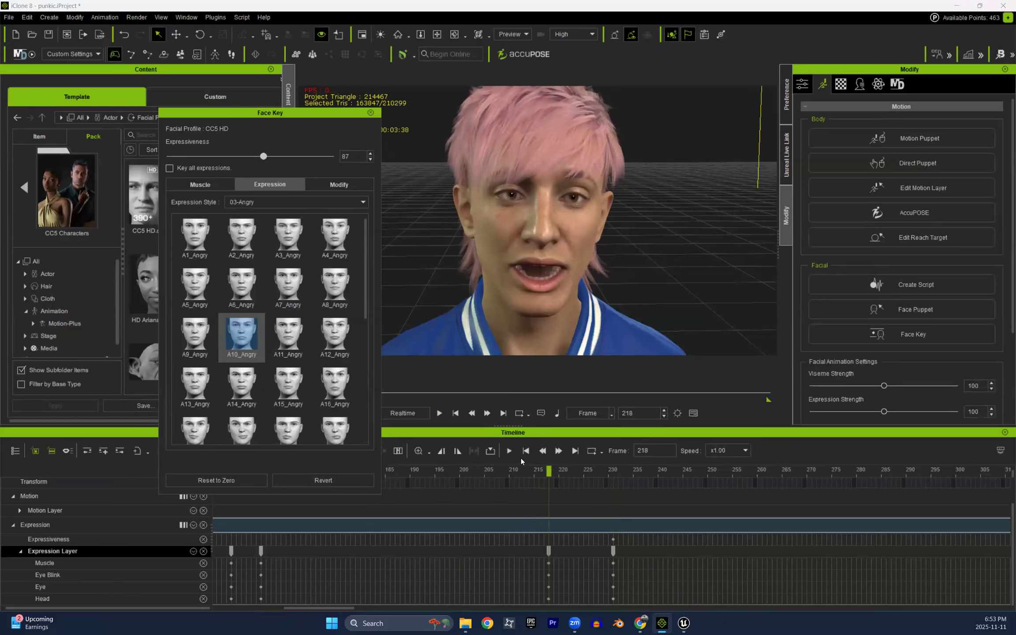
{"action": "key", "text": "space"}
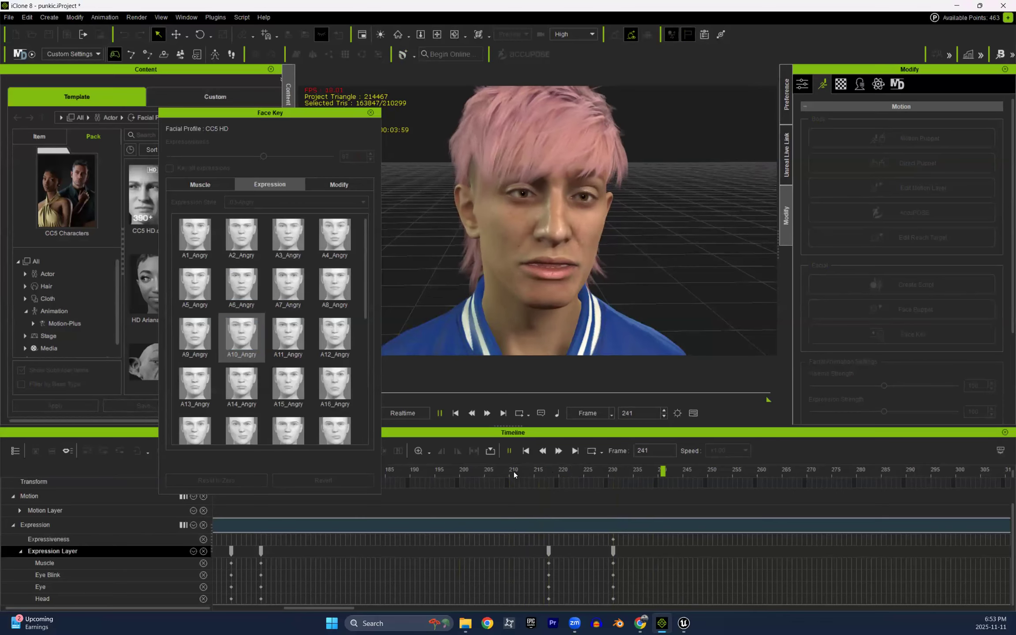
{"action": "key", "text": "space"}
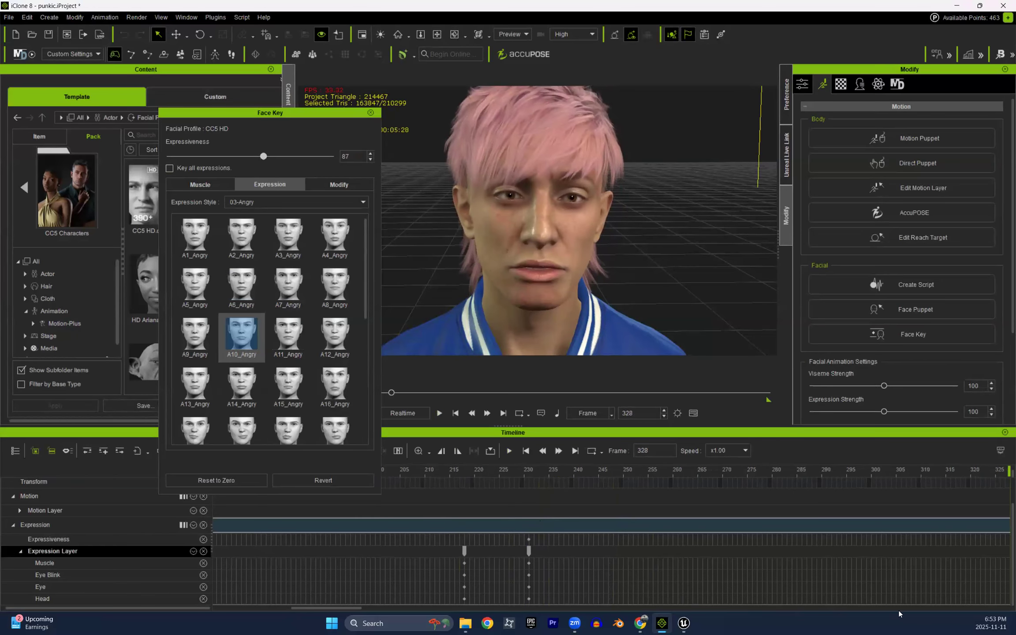
Add an Expression Layer key at frame 324, set a Reset to Zero key at frame 331 and close the Face Key editor
{"action": "left_click", "coordinate": [992, 550]}
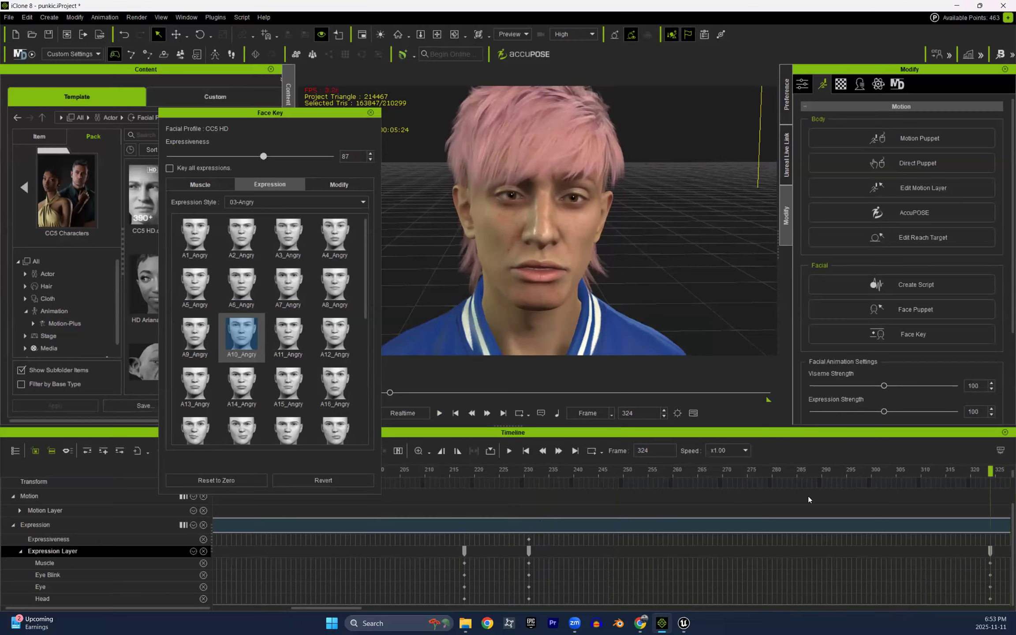
{"action": "left_click_drag", "start_coordinate": [346, 607], "coordinate": [377, 607]}
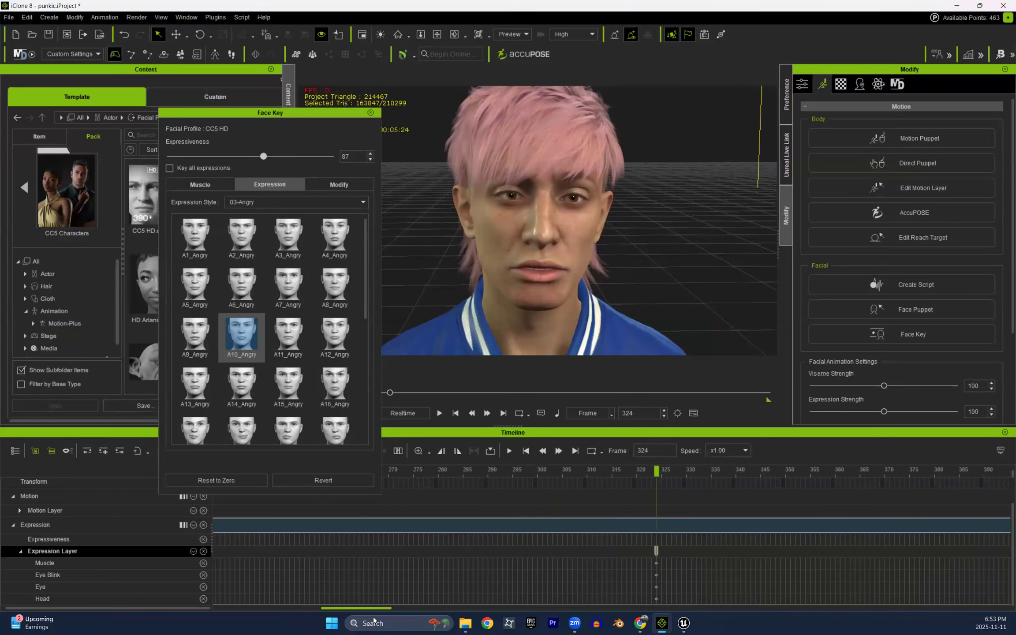
{"action": "left_click_drag", "start_coordinate": [644, 469], "coordinate": [679, 469]}
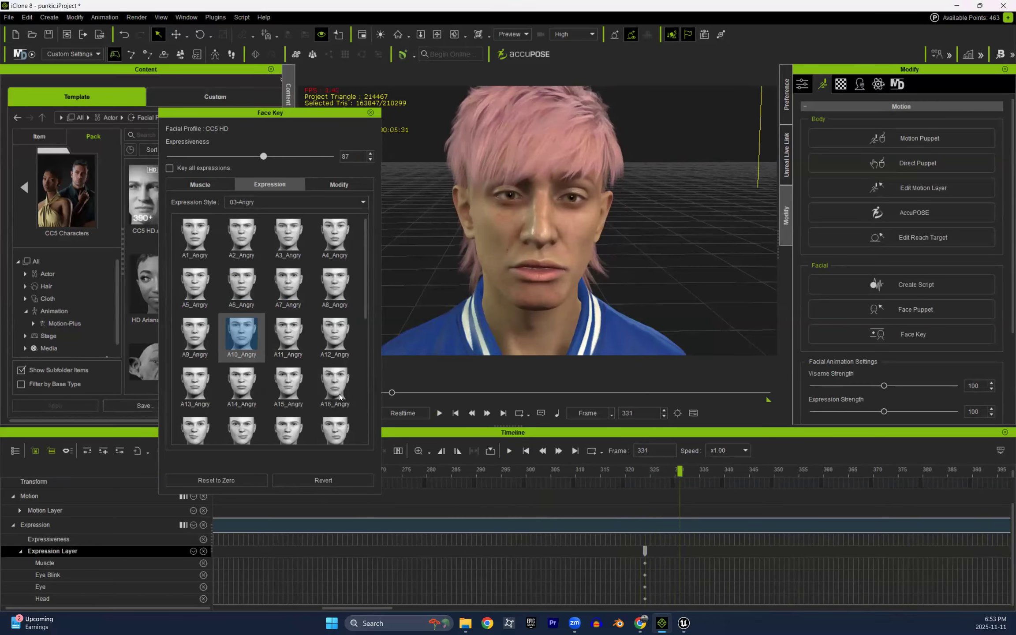
{"action": "left_click", "coordinate": [233, 480]}
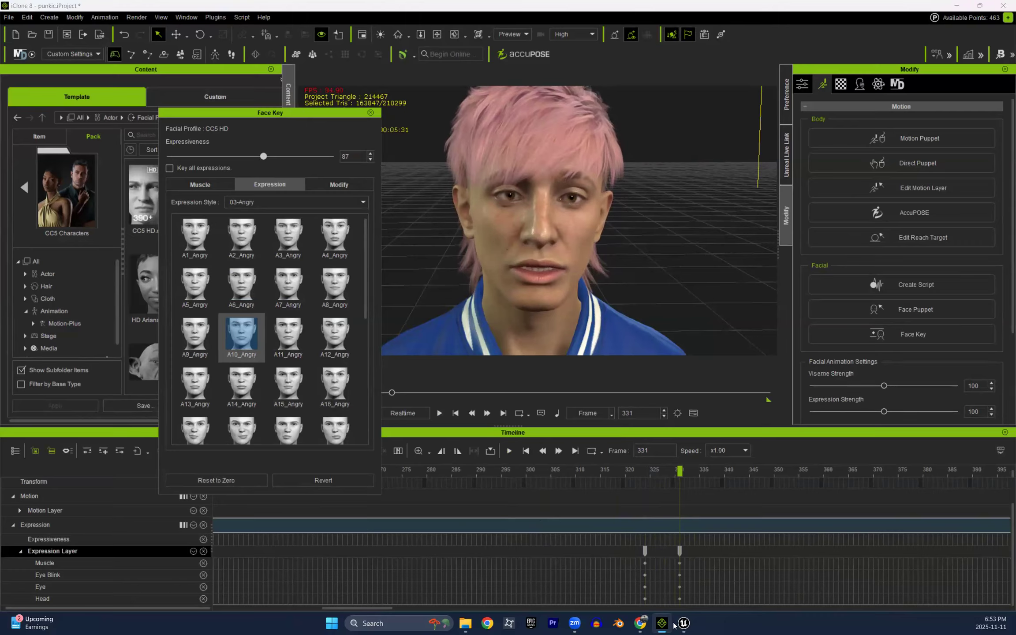
{"action": "left_click", "coordinate": [628, 471]}
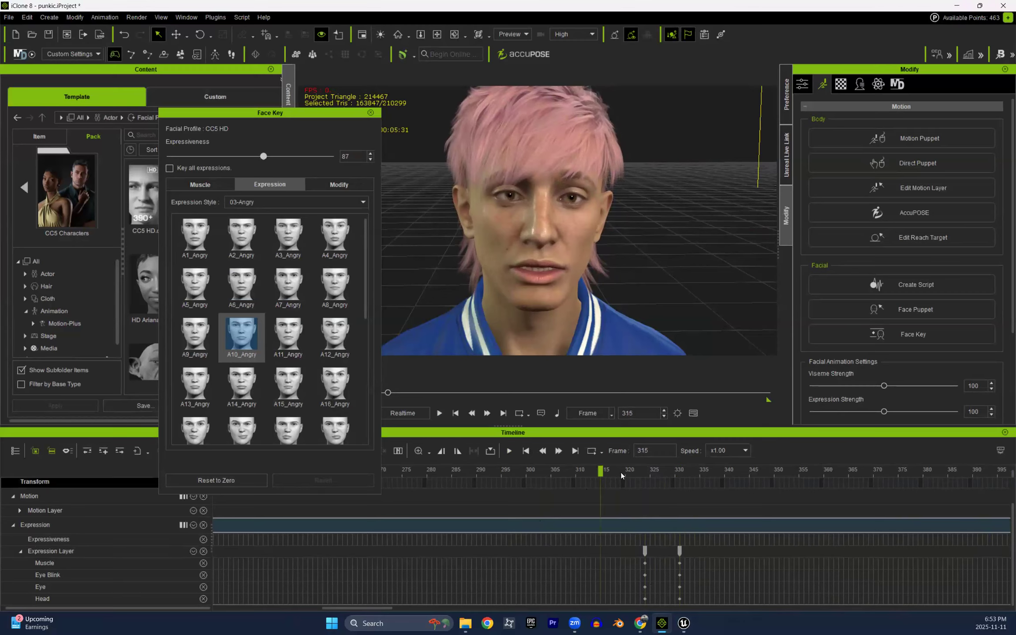
{"action": "left_click", "coordinate": [371, 112]}
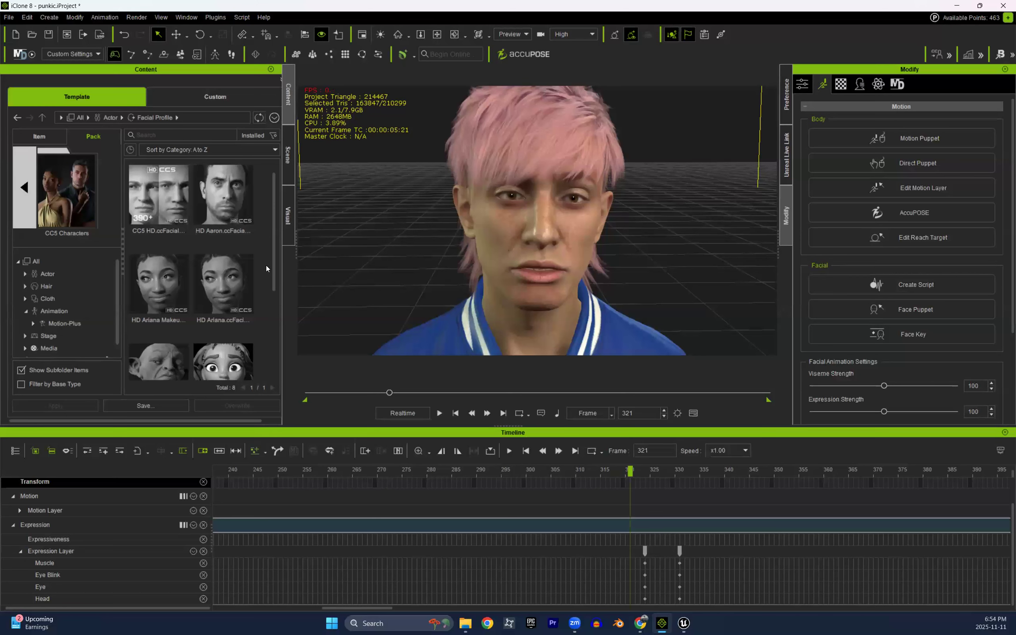
Browse the Animation category of the content packs and open the Conversation motion pack
{"action": "left_click", "coordinate": [24, 187]}
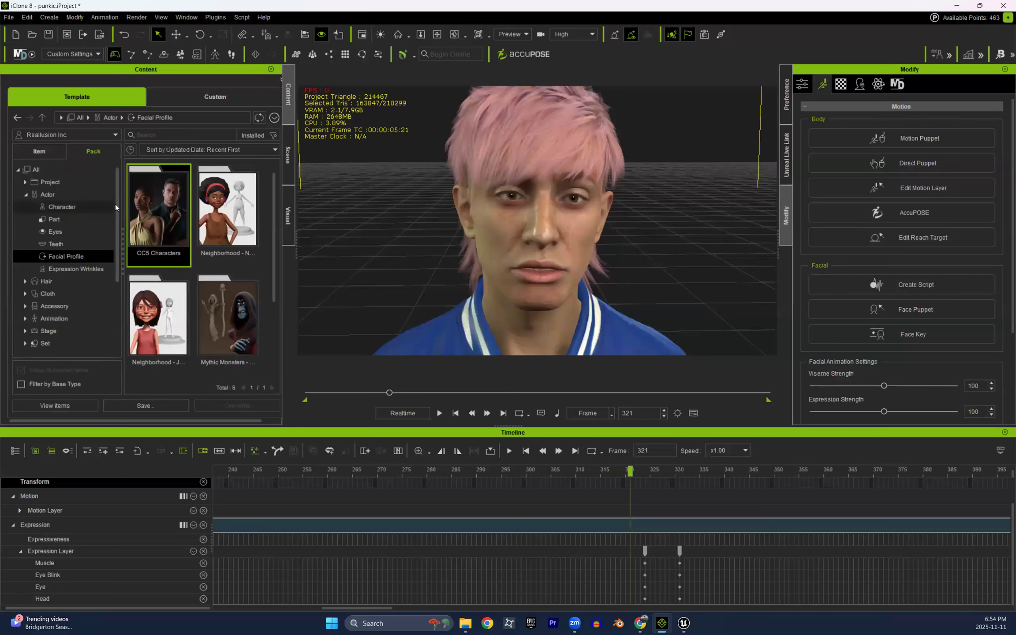
{"action": "left_click_drag", "start_coordinate": [117, 210], "coordinate": [116, 176]}
{"action": "left_click", "coordinate": [26, 194]}
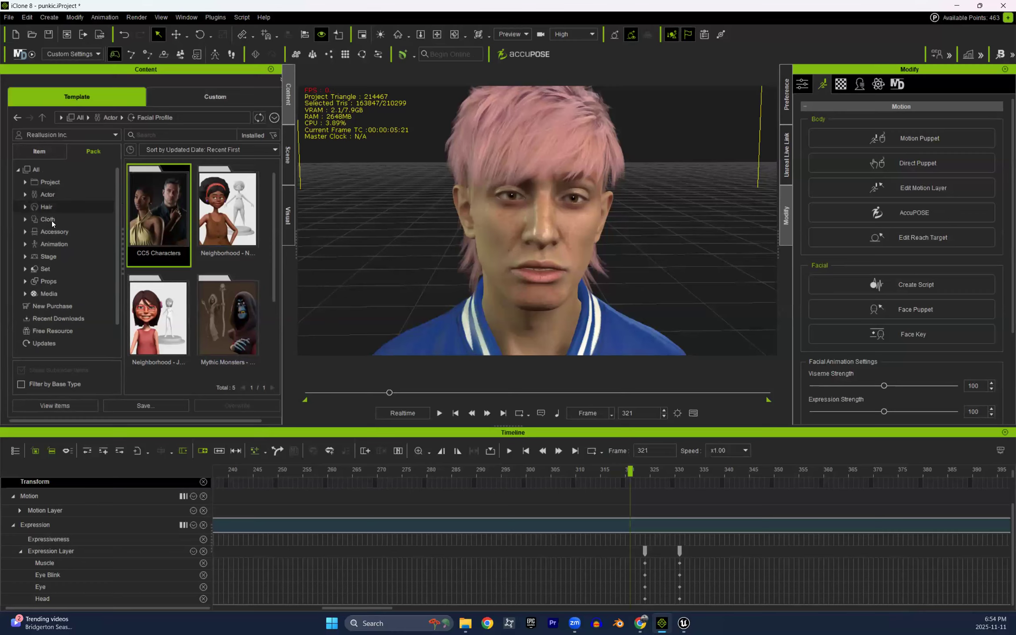
{"action": "left_click", "coordinate": [26, 244]}
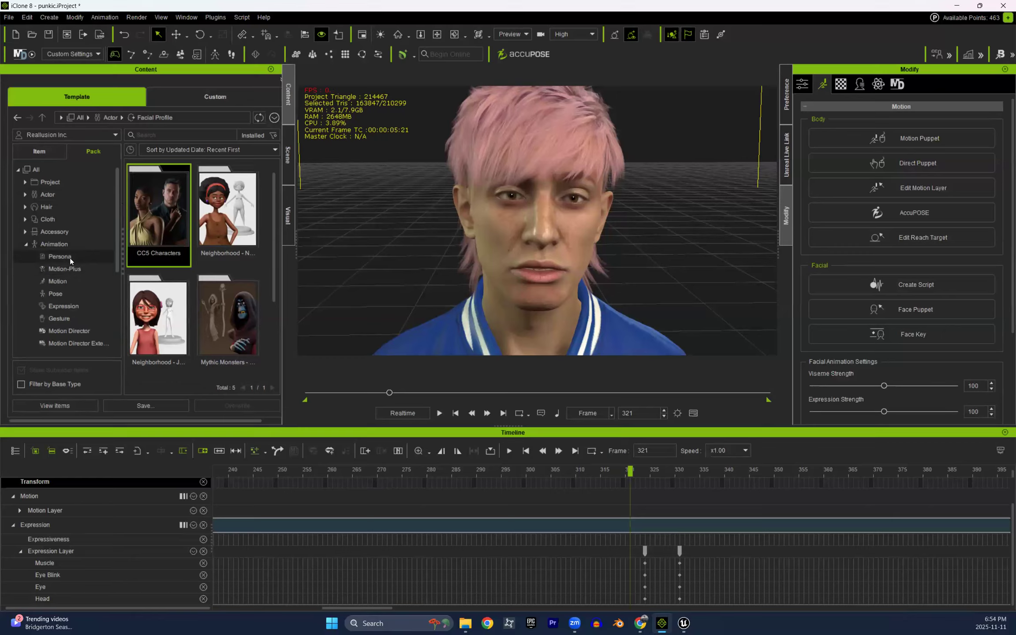
{"action": "left_click", "coordinate": [77, 269]}
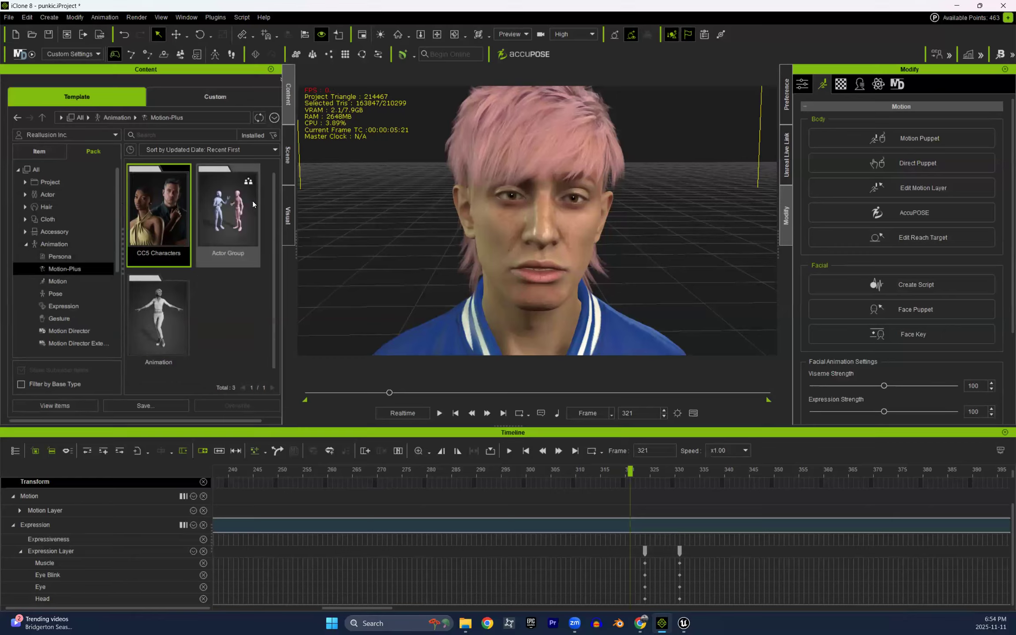
{"action": "scroll", "coordinate": [93, 307], "scroll_direction": "down", "scroll_amount": 1}
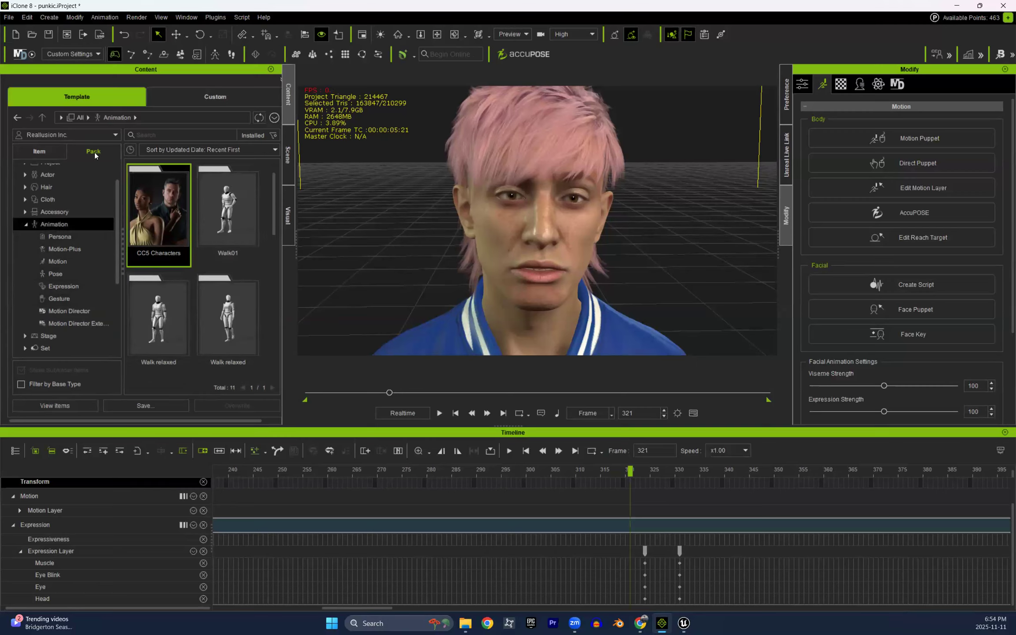
{"action": "scroll", "coordinate": [214, 238], "scroll_direction": "down", "scroll_amount": 3}
{"action": "scroll", "coordinate": [226, 255], "scroll_direction": "down", "scroll_amount": 2}
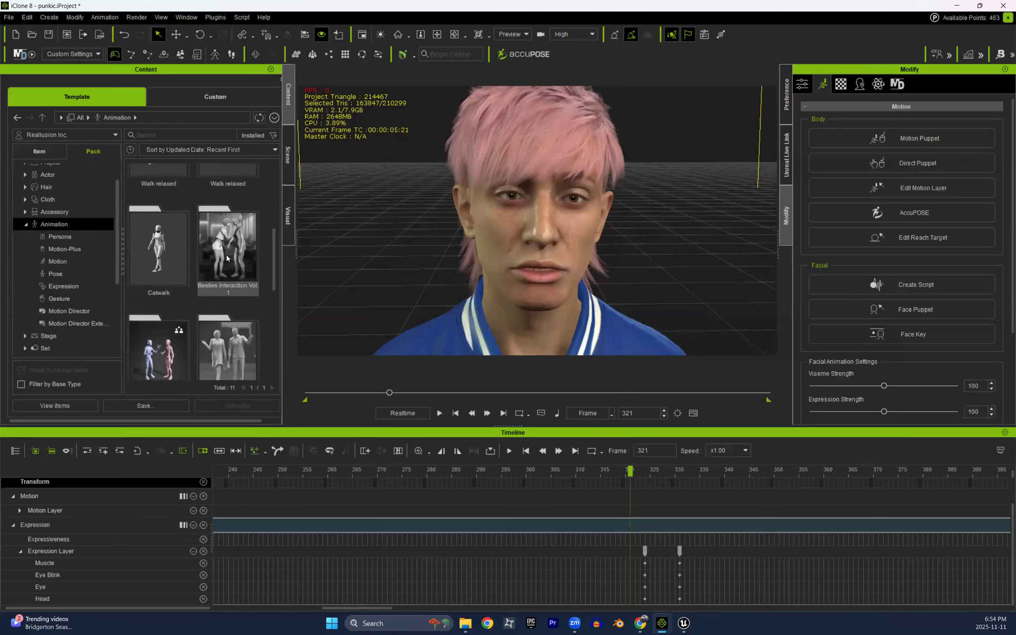
{"action": "double_click", "coordinate": [227, 267]}
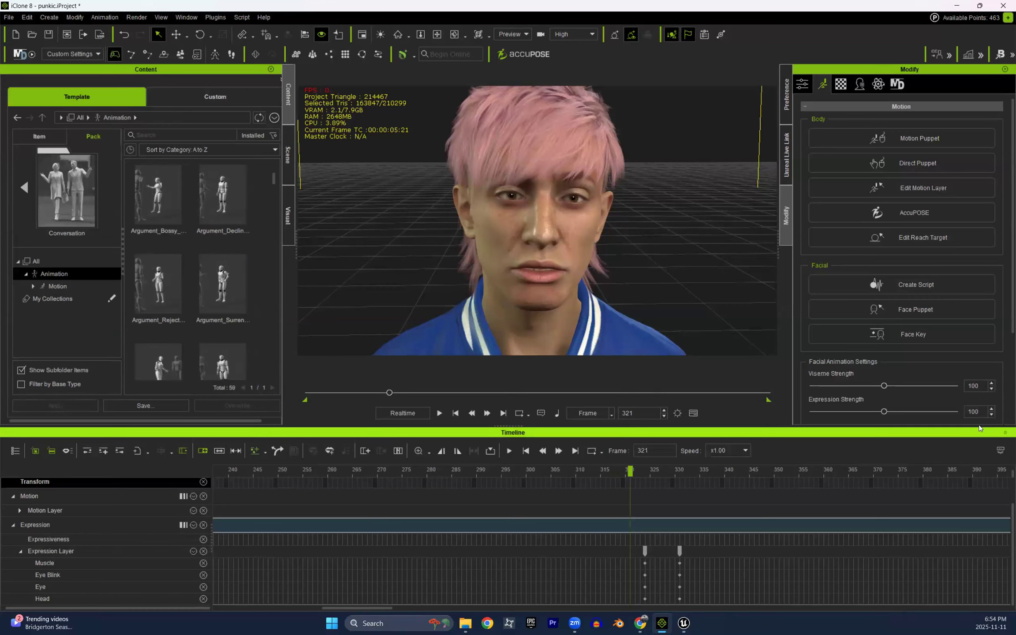
Close the Timeline and apply the MovingArgument_Decline_M motion to the full-body character at frame 0
{"action": "left_click", "coordinate": [1003, 434]}
{"action": "scroll", "coordinate": [474, 386], "scroll_direction": "down", "scroll_amount": 5}
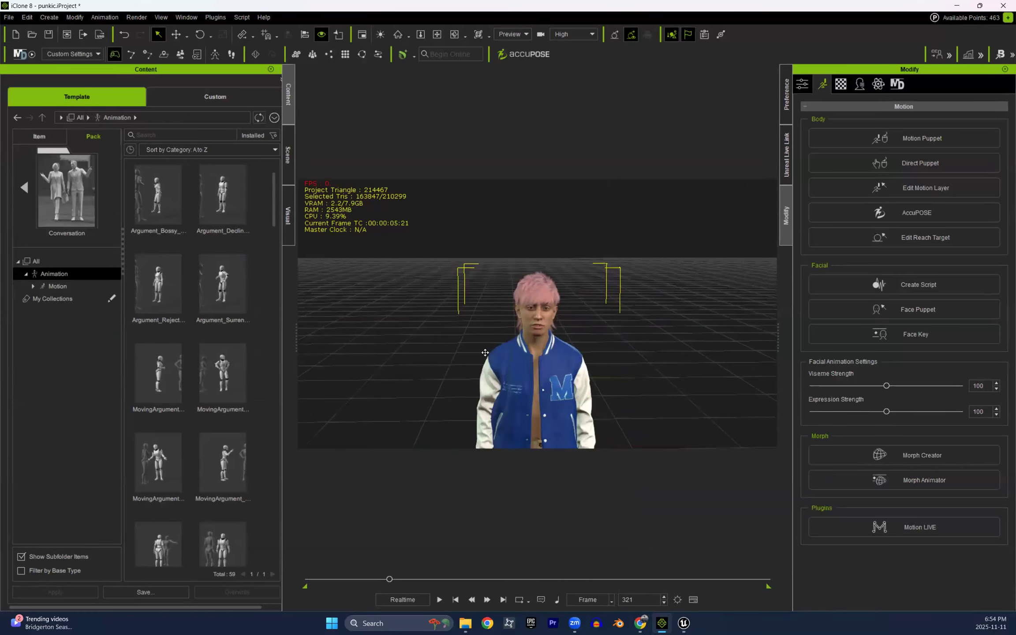
{"action": "scroll", "coordinate": [474, 386], "scroll_direction": "down", "scroll_amount": 3}
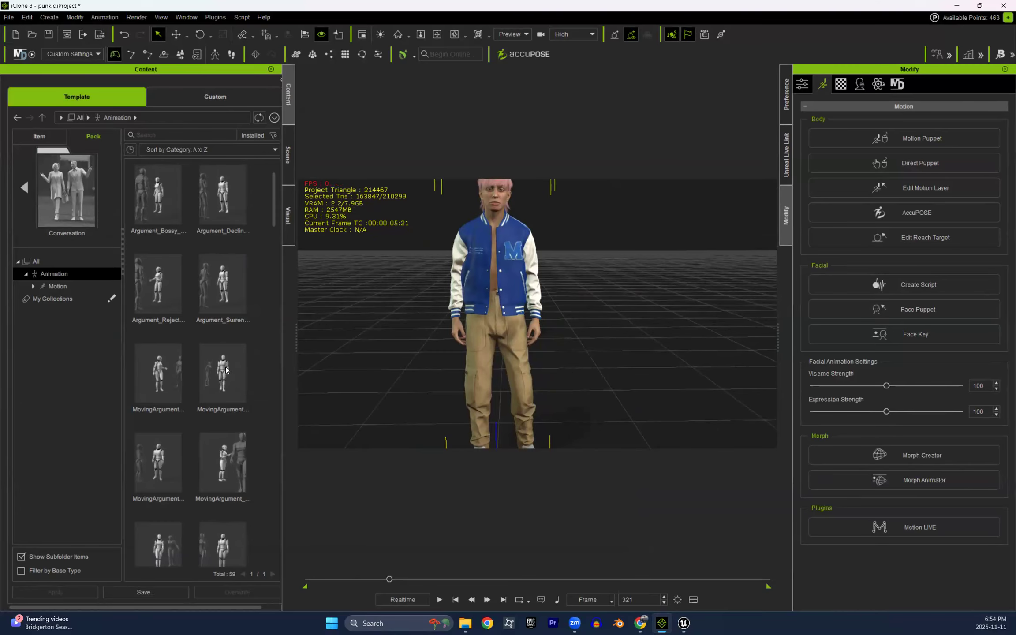
{"action": "left_click", "coordinate": [218, 374]}
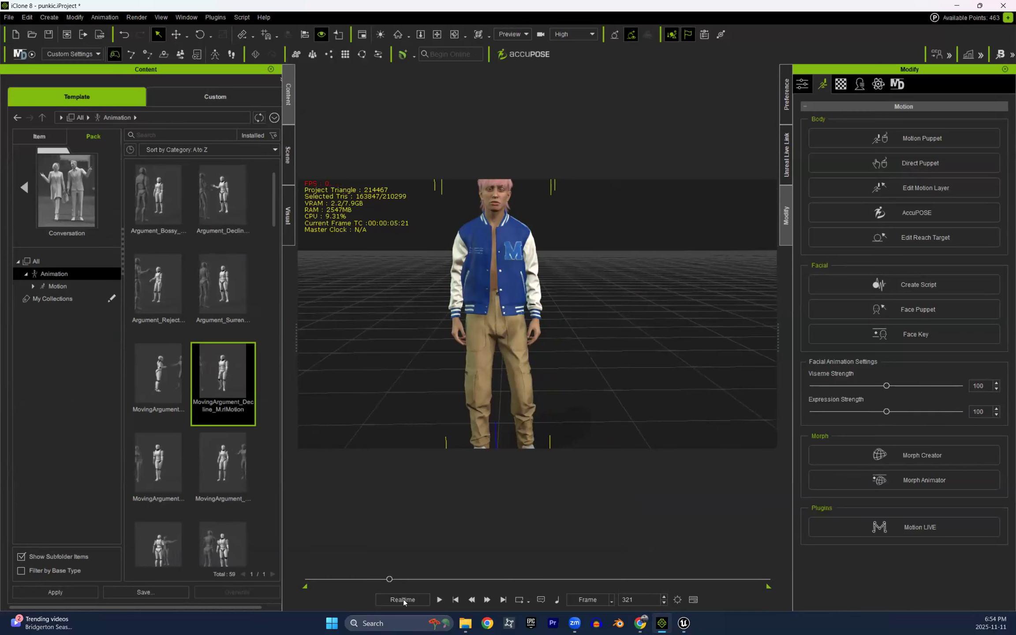
{"action": "left_click_drag", "start_coordinate": [387, 578], "coordinate": [368, 578]}
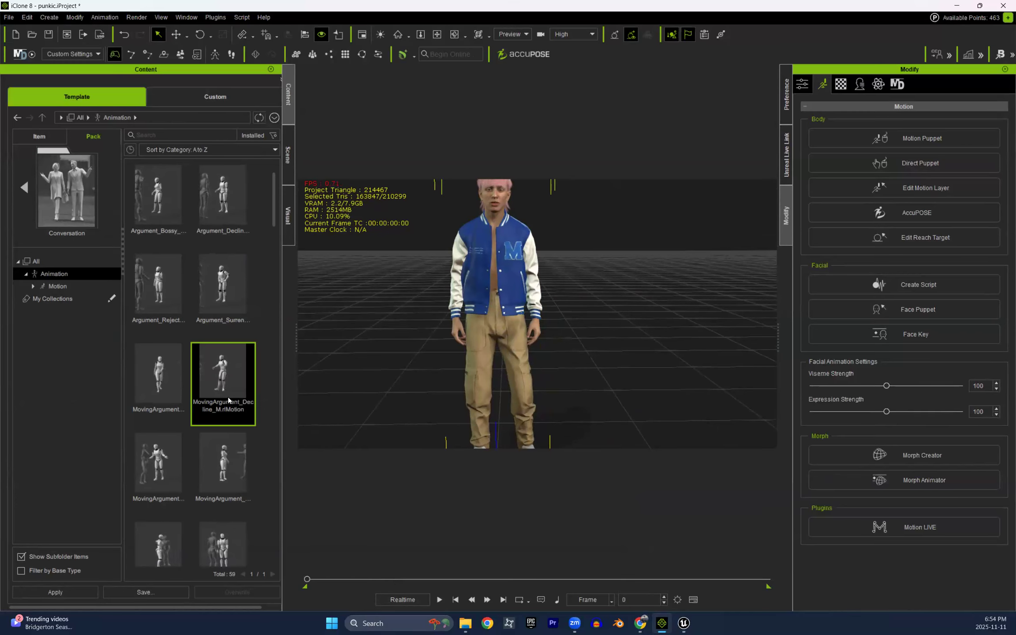
{"action": "double_click", "coordinate": [223, 379]}
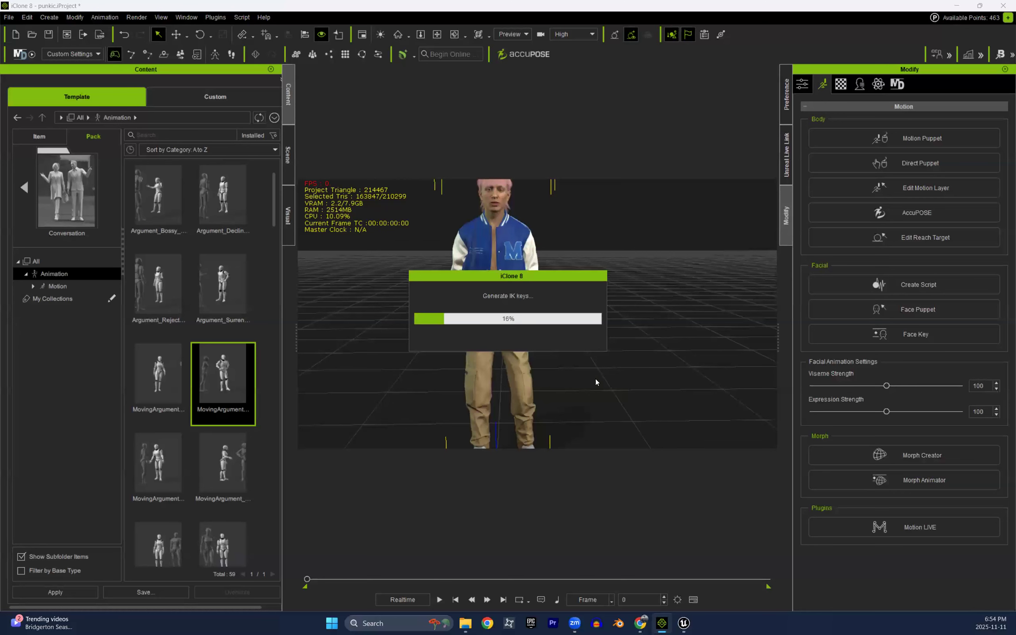
{"action": "middle_click_drag", "start_coordinate": [579, 339], "coordinate": [595, 354]}
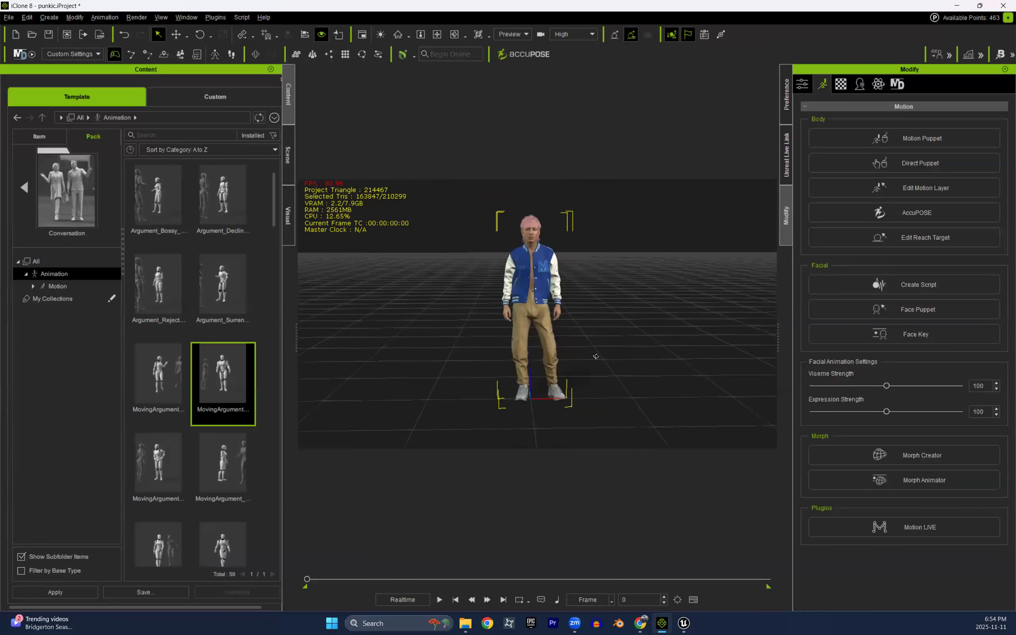
Play the character's combined facial and body animation and follow it up close from a three-quarter view
{"action": "right_click_drag", "start_coordinate": [595, 355], "coordinate": [547, 373]}
{"action": "middle_click_drag", "start_coordinate": [546, 373], "coordinate": [607, 369]}
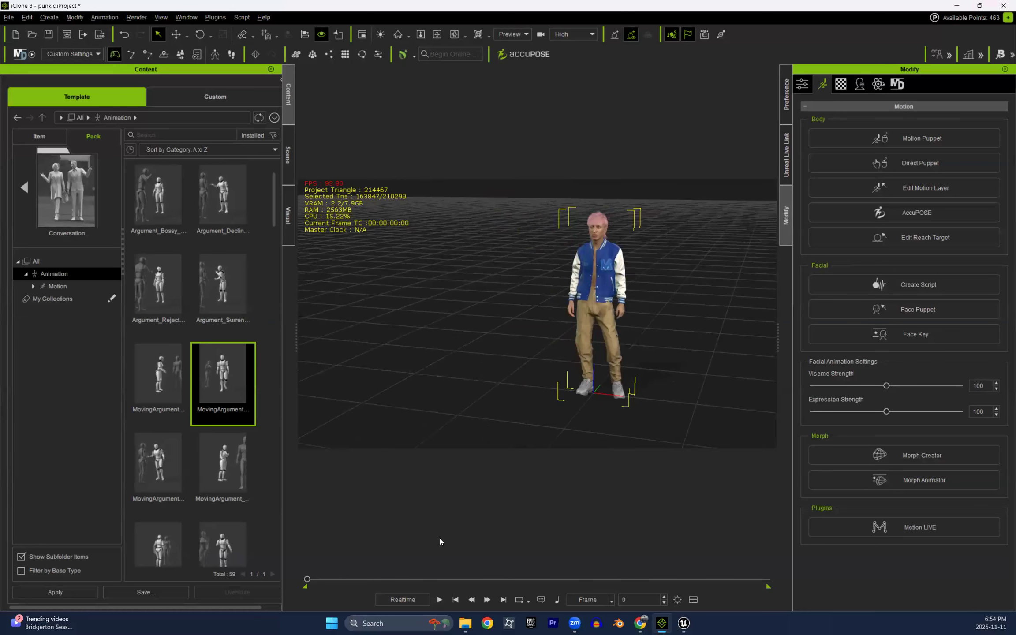
{"action": "key", "text": "space"}
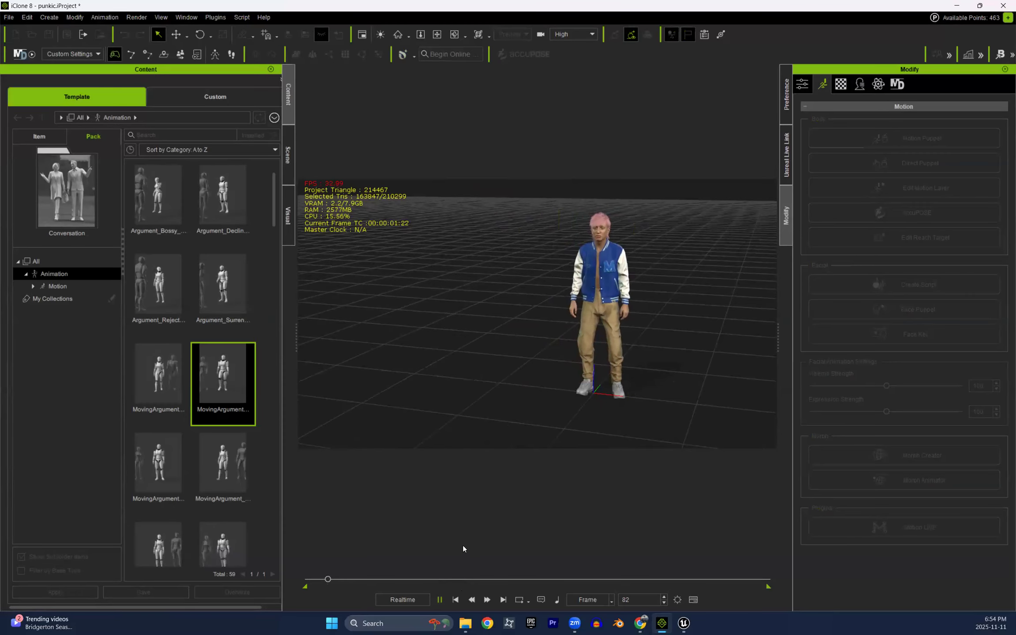
{"action": "right_click_drag", "start_coordinate": [647, 365], "coordinate": [705, 340]}
{"action": "middle_click_drag", "start_coordinate": [706, 340], "coordinate": [563, 350]}
{"action": "scroll", "coordinate": [613, 319], "scroll_direction": "up", "scroll_amount": 2}
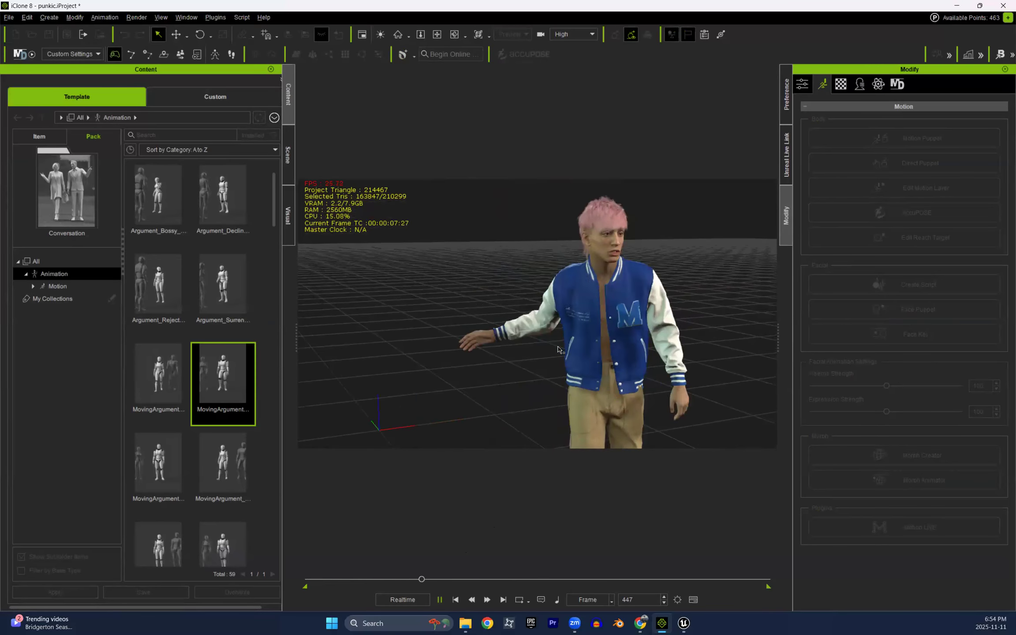
{"action": "middle_click_drag", "start_coordinate": [606, 340], "coordinate": [385, 320]}
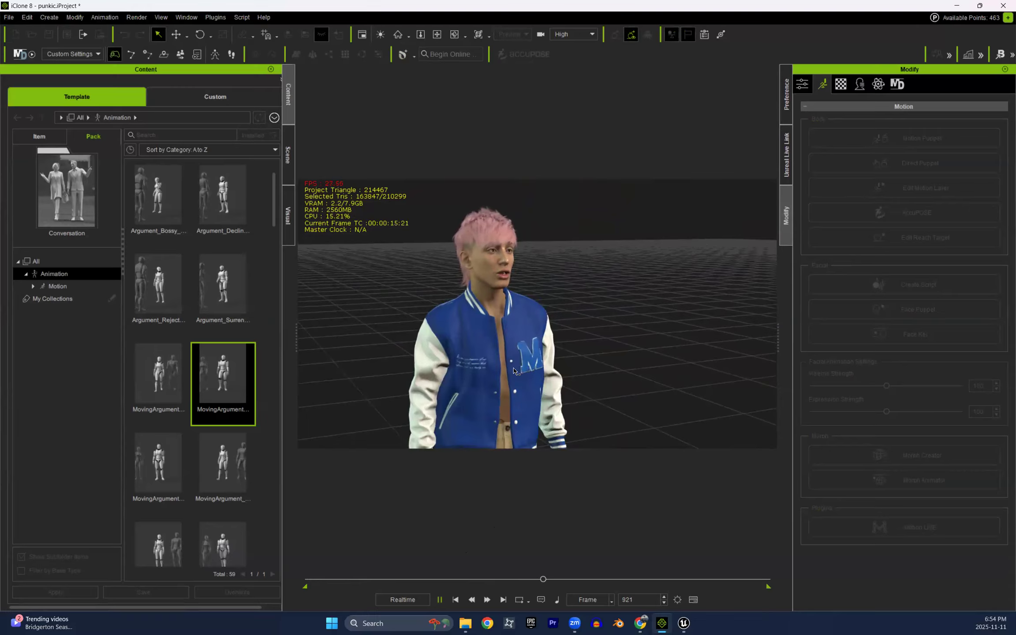
Stop the playback and shorten the project's end to about frame 955
{"action": "key", "text": "space"}
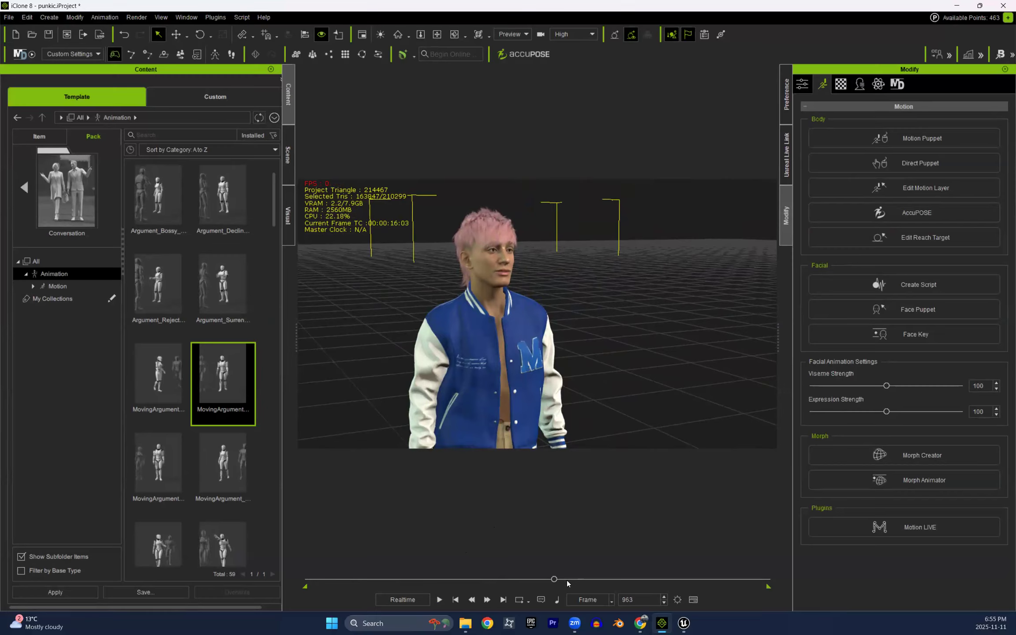
{"action": "left_click_drag", "start_coordinate": [768, 586], "coordinate": [553, 586]}
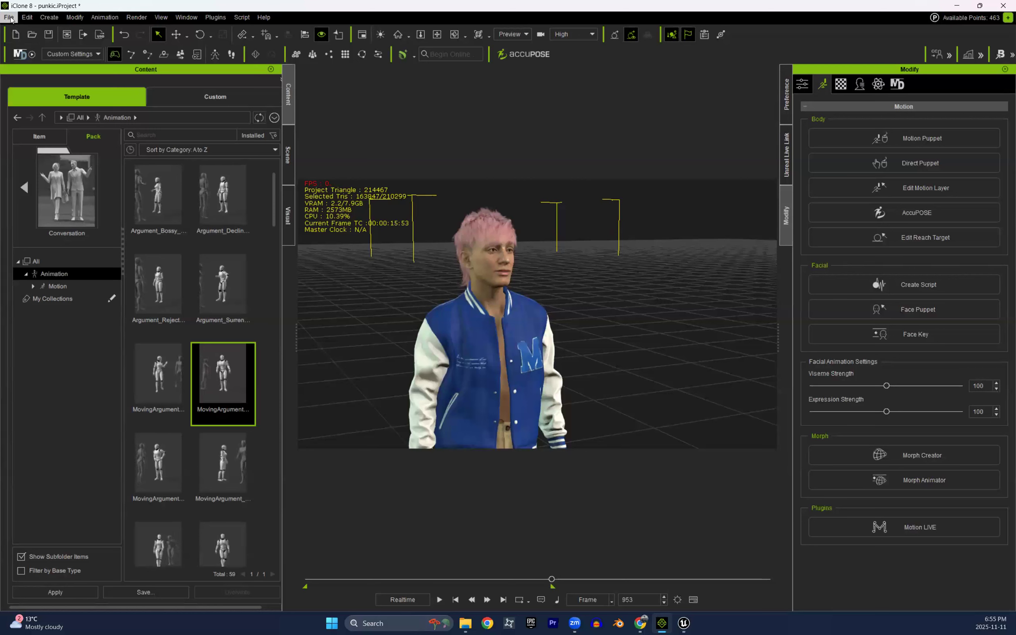
Review the FBX export options for the Unreal (UE5 Skeleton) preset with a frame range of 0 to 955 and the advanced settings, without exporting
{"action": "left_click", "coordinate": [26, 17]}
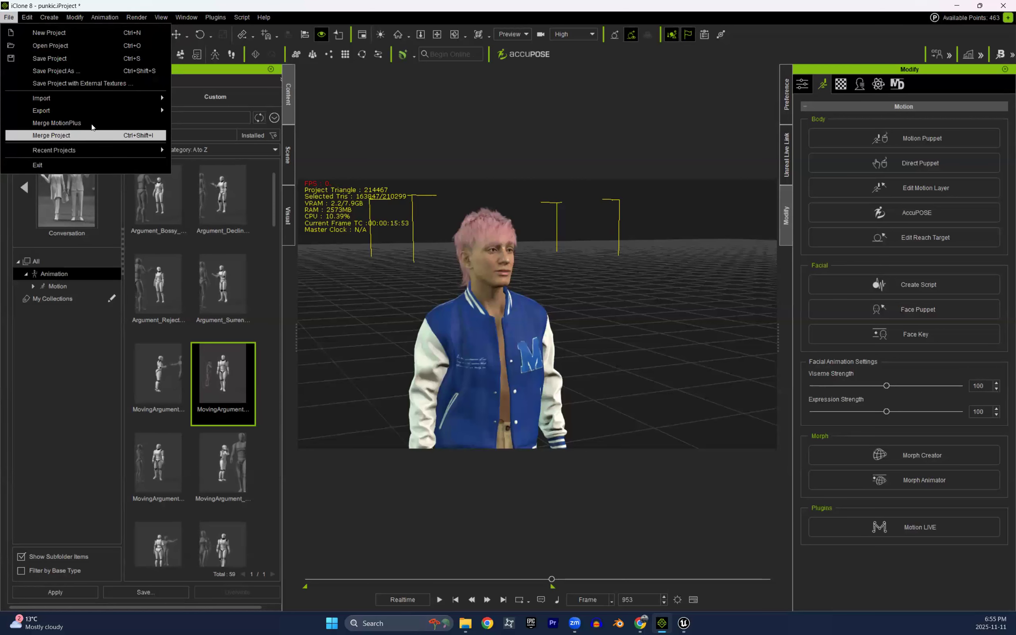
{"action": "mouse_move", "coordinate": [121, 113]}
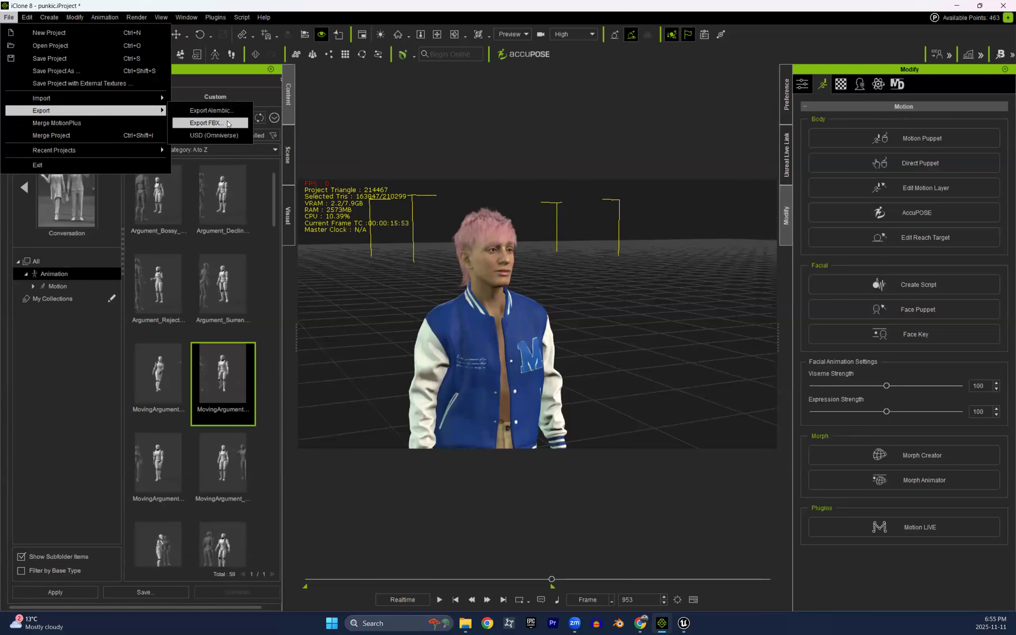
{"action": "left_click", "coordinate": [207, 122]}
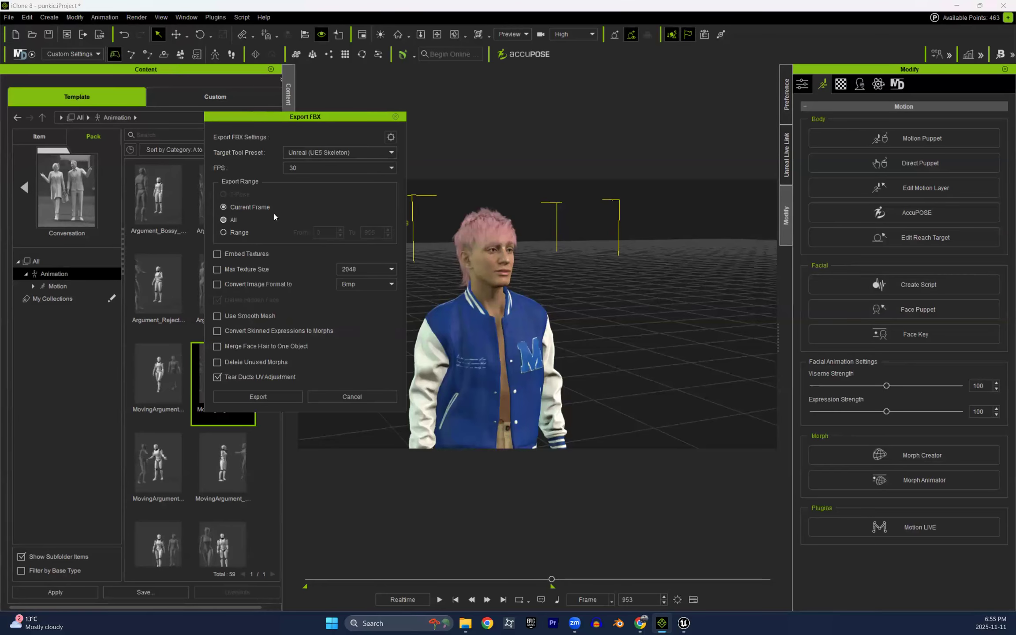
{"action": "left_click", "coordinate": [238, 232]}
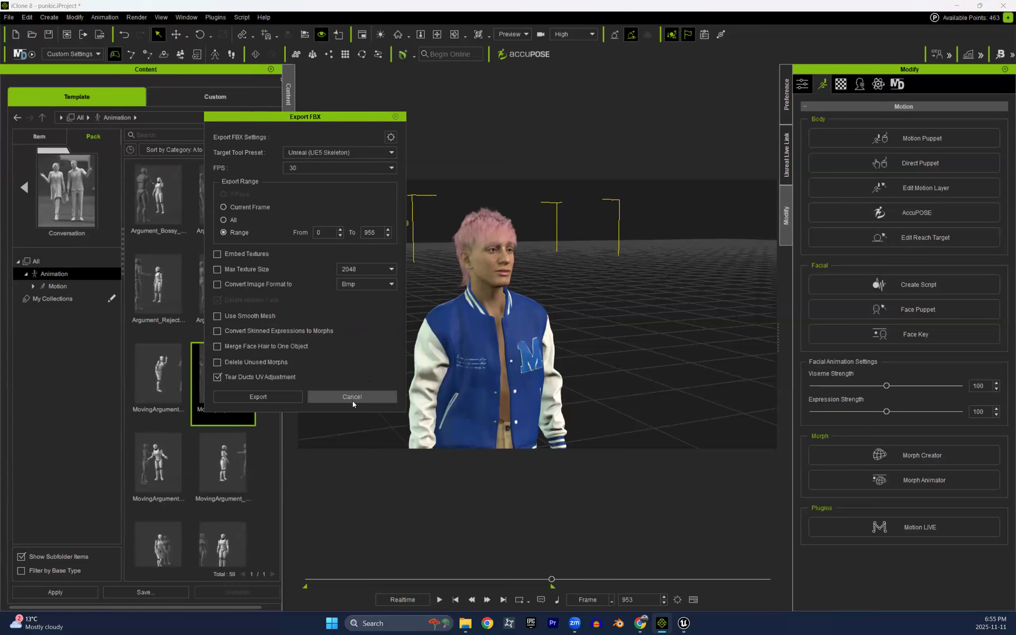
{"action": "left_click", "coordinate": [390, 138]}
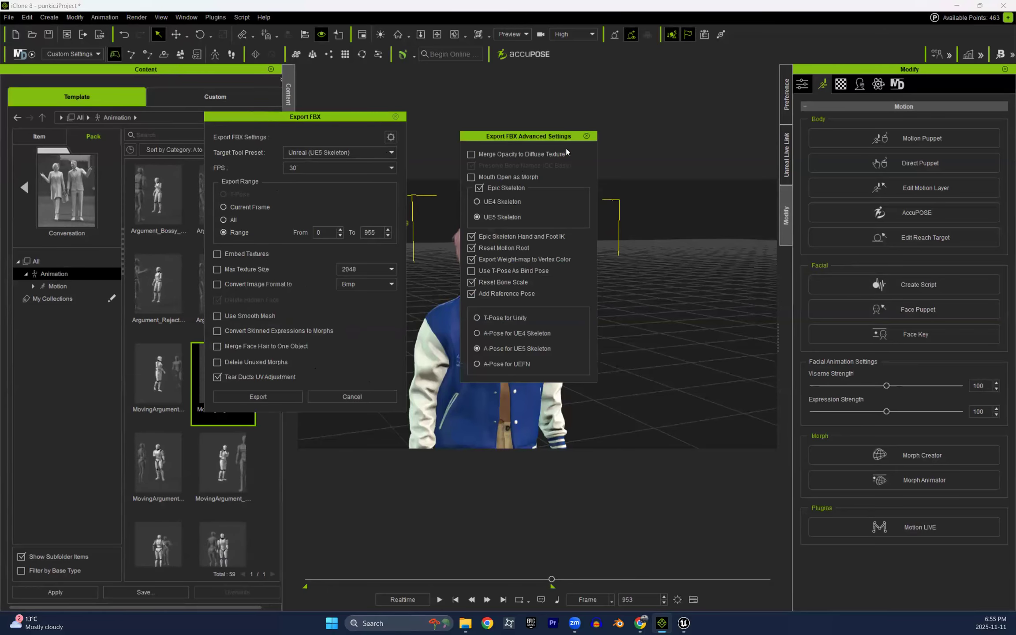
{"action": "left_click", "coordinate": [586, 137]}
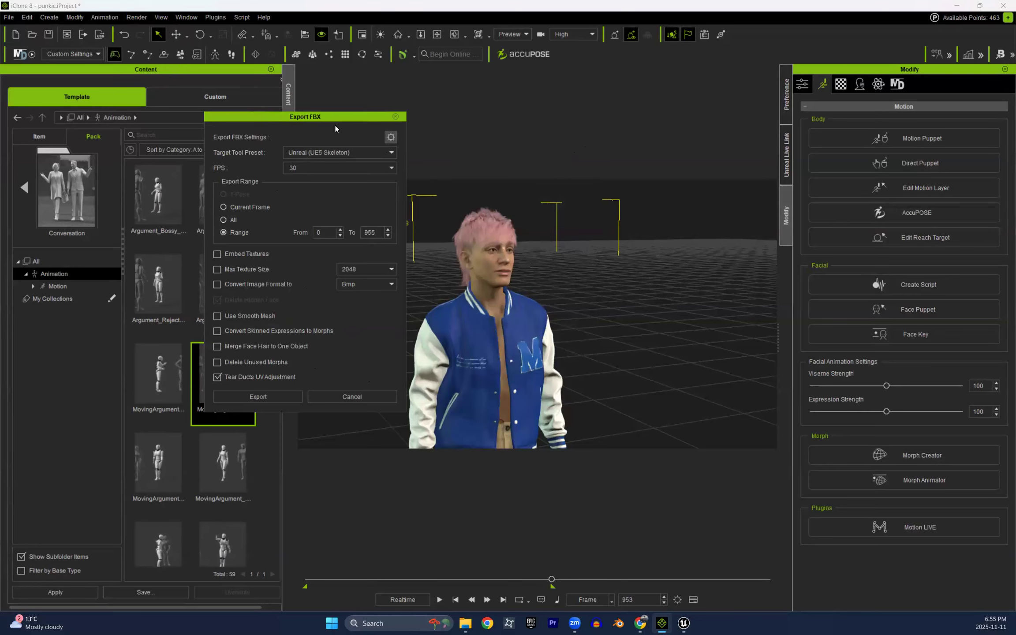
{"action": "left_click", "coordinate": [361, 397]}
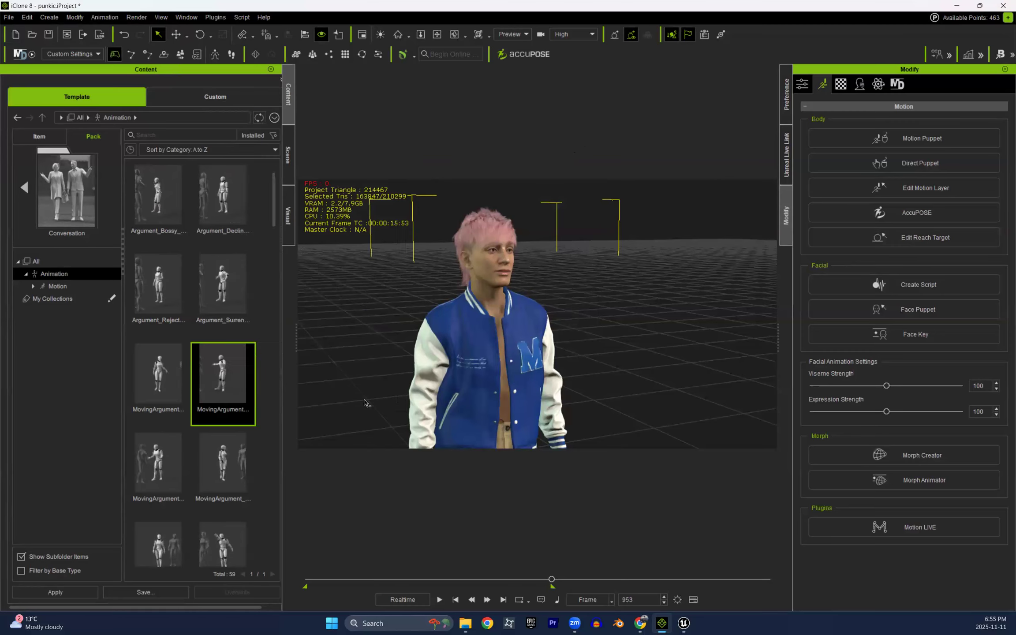
Switch to Unreal Engine and open the animatedwalk TempMotion animation sequence from demotestfolder/importedbodyanim
{"action": "left_click", "coordinate": [687, 620]}
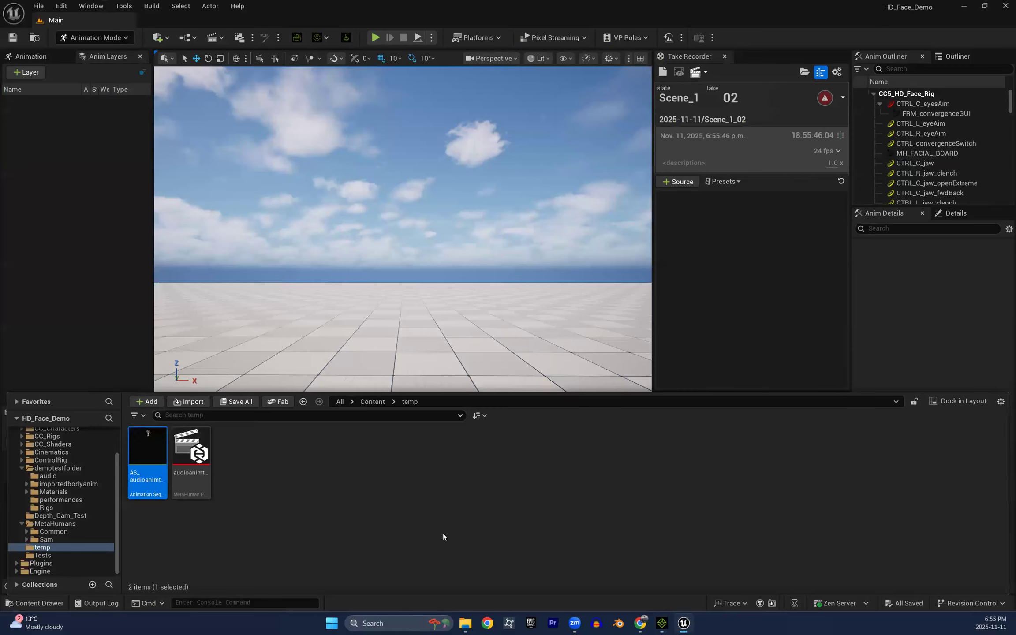
{"action": "left_click", "coordinate": [376, 401]}
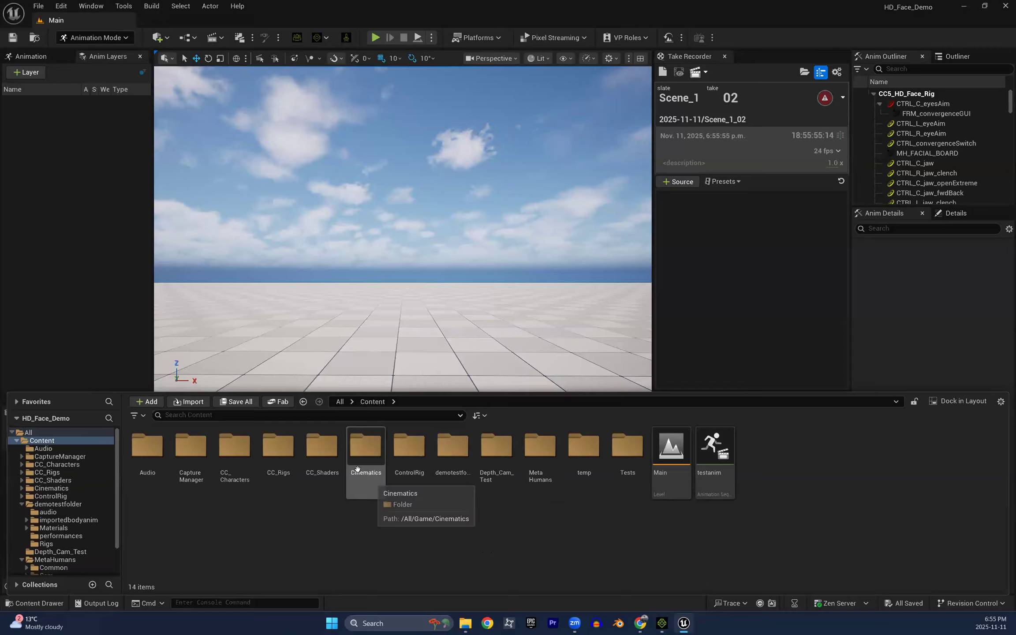
{"action": "double_click", "coordinate": [457, 457]}
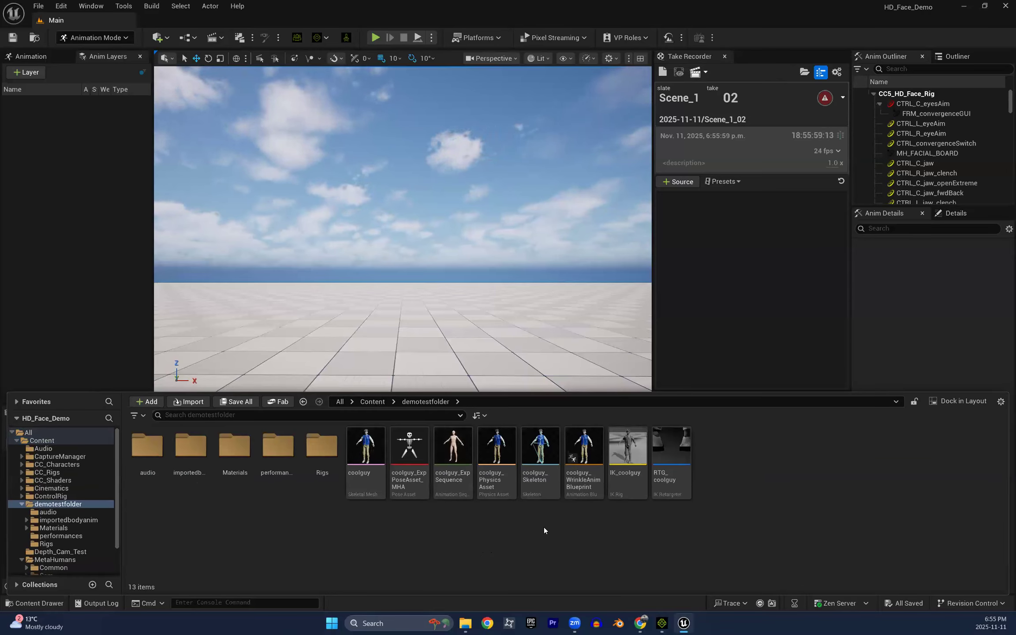
{"action": "double_click", "coordinate": [279, 458]}
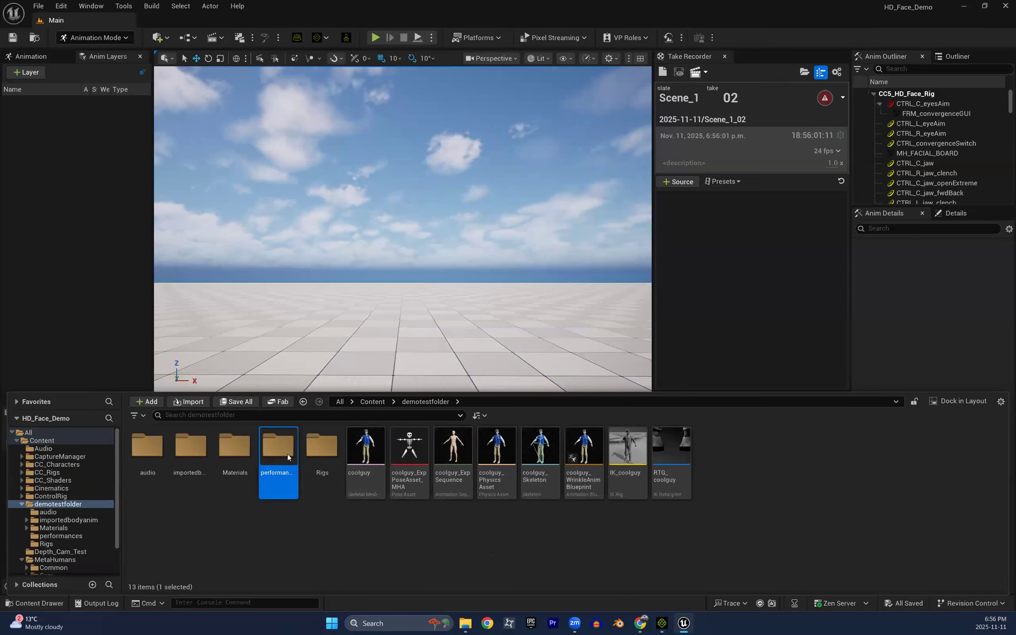
{"action": "key", "text": "alt+Left"}
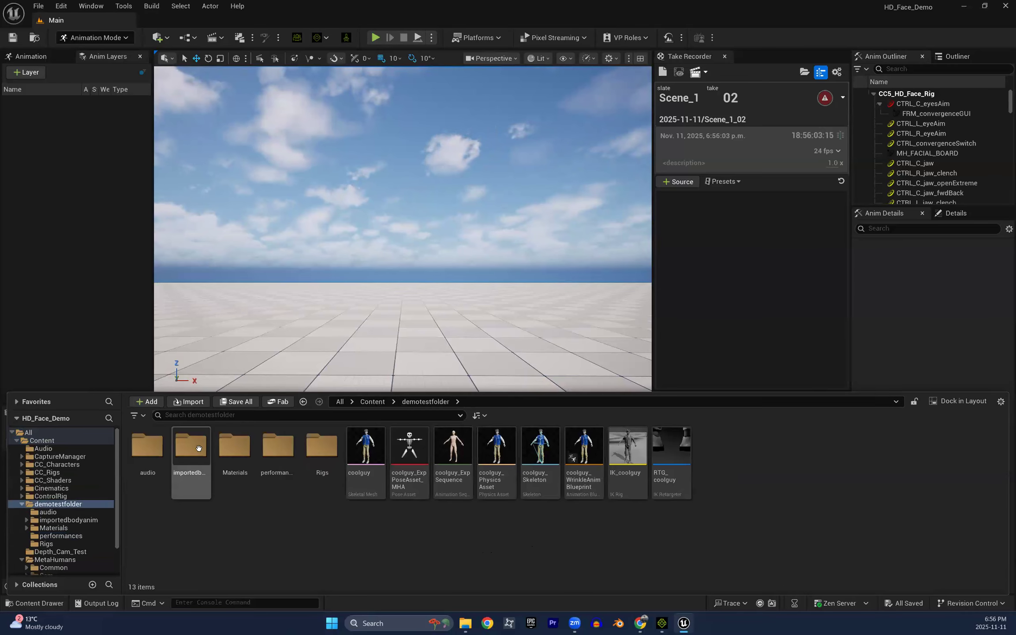
{"action": "double_click", "coordinate": [195, 447]}
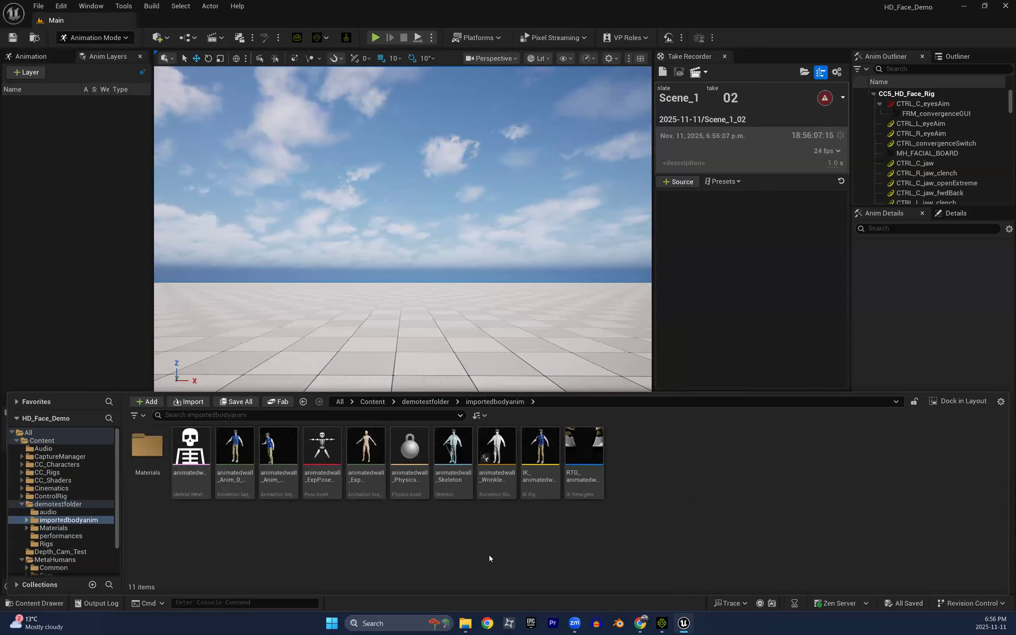
{"action": "double_click", "coordinate": [282, 446]}
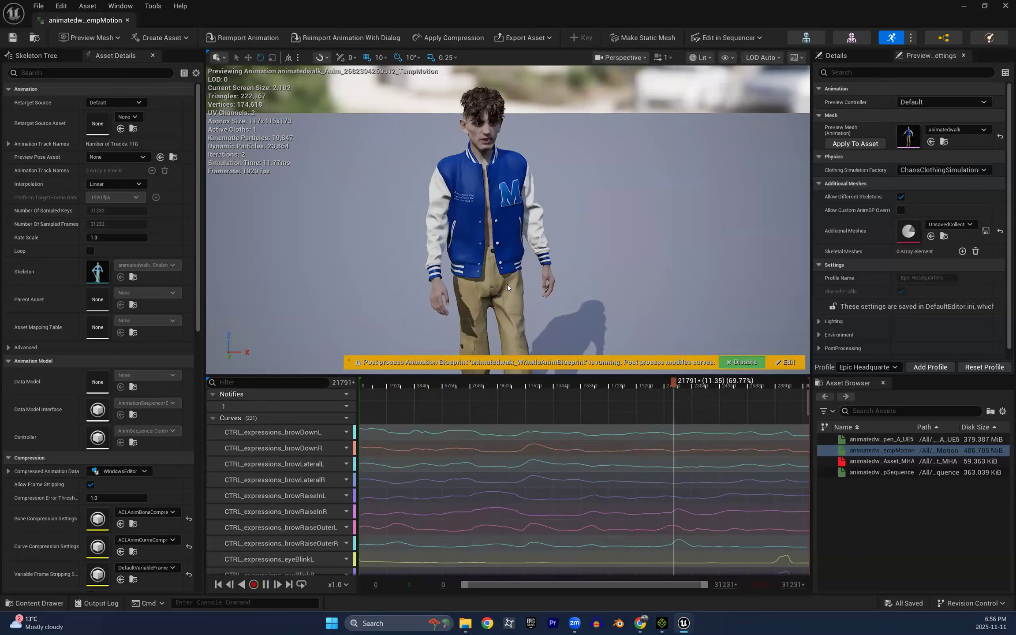
Pause the animation preview, examine the character's Skeleton Tree and close the sequence editor
{"action": "key", "text": "space"}
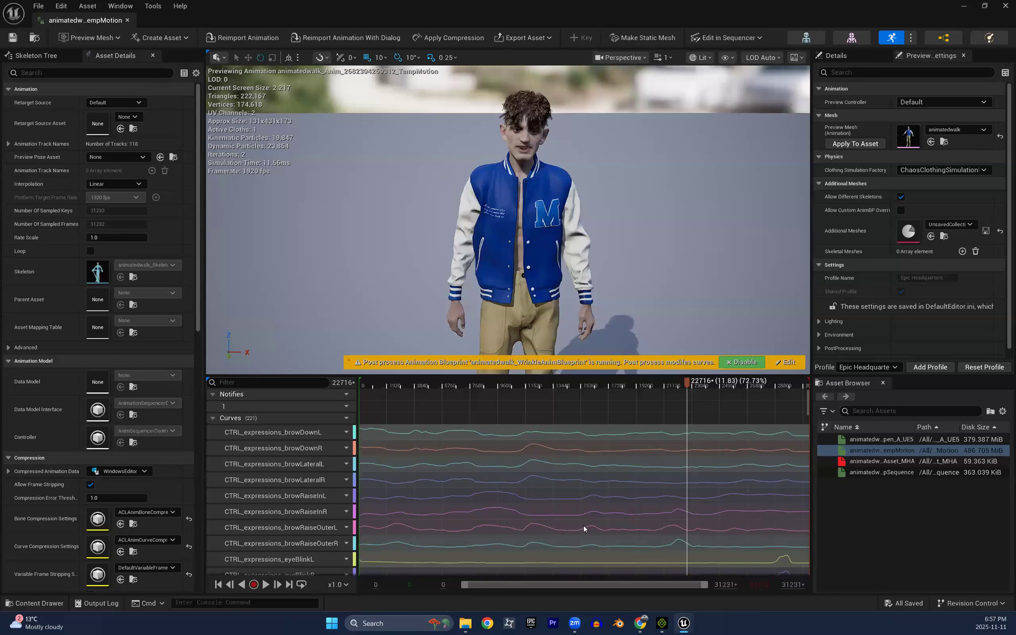
{"action": "left_click", "coordinate": [642, 624]}
{"action": "left_click", "coordinate": [642, 625]}
{"action": "left_click", "coordinate": [642, 625]}
{"action": "left_click", "coordinate": [153, 57]}
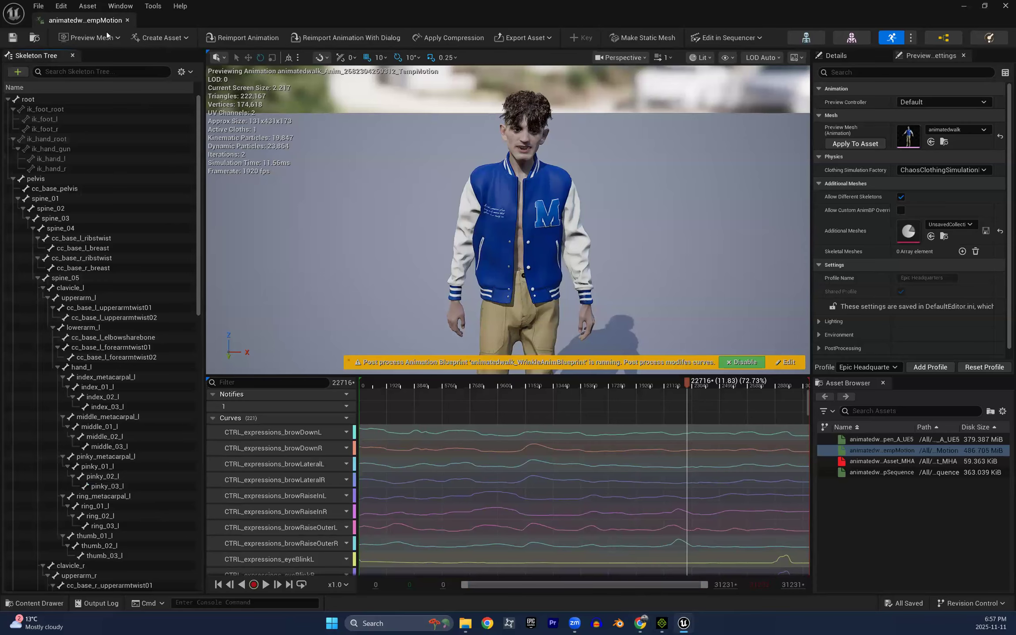
{"action": "left_click", "coordinate": [127, 20]}
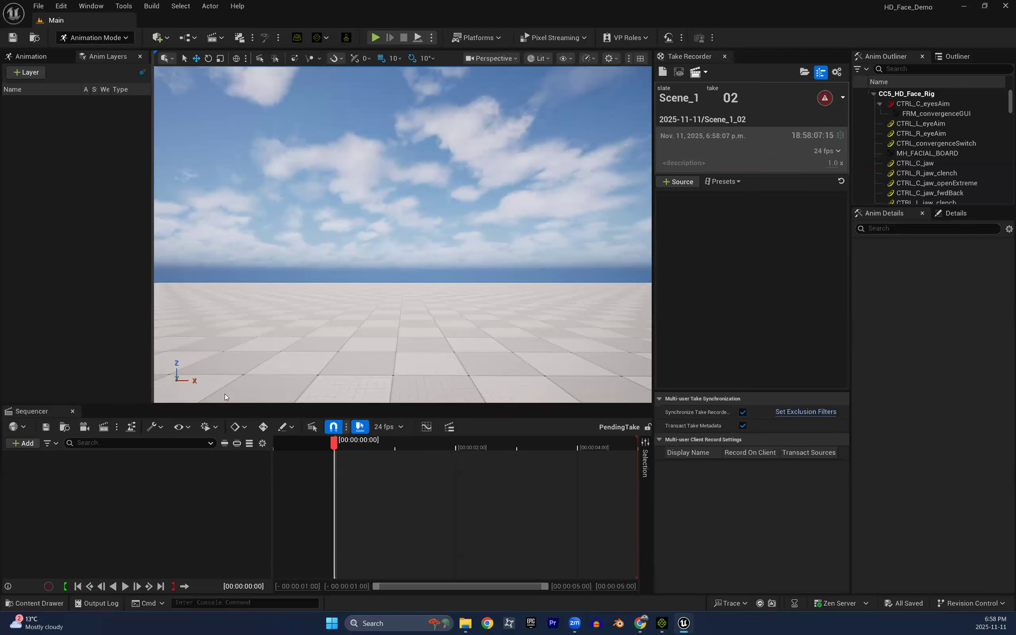
Return to the root Content folder and review the installed Reallusion and MetaHuman plugins, followed by the full plugin list
{"action": "key", "text": "ctrl+space"}
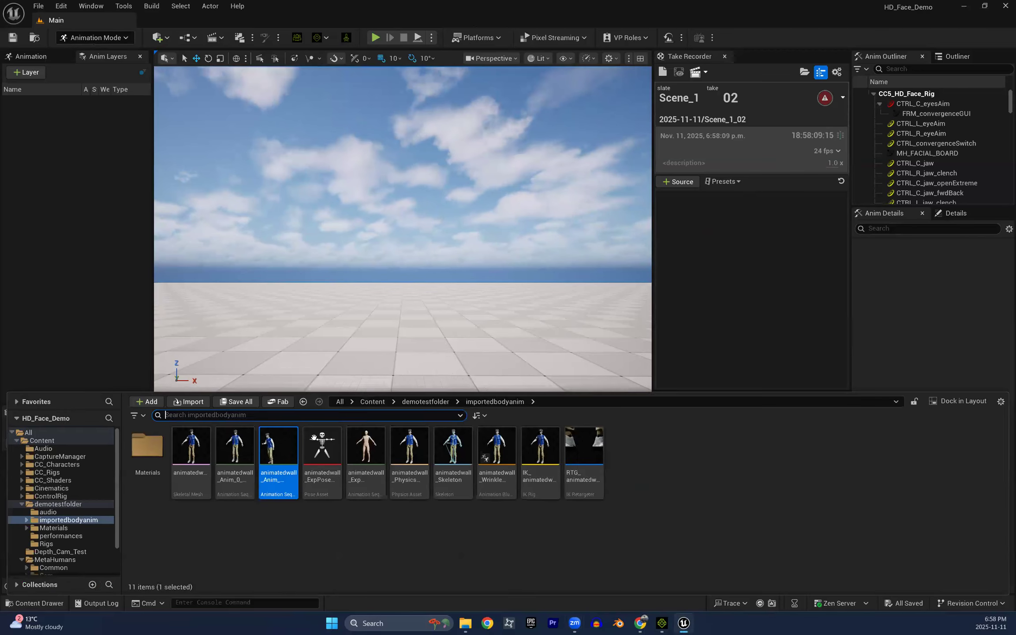
{"action": "left_click", "coordinate": [372, 402]}
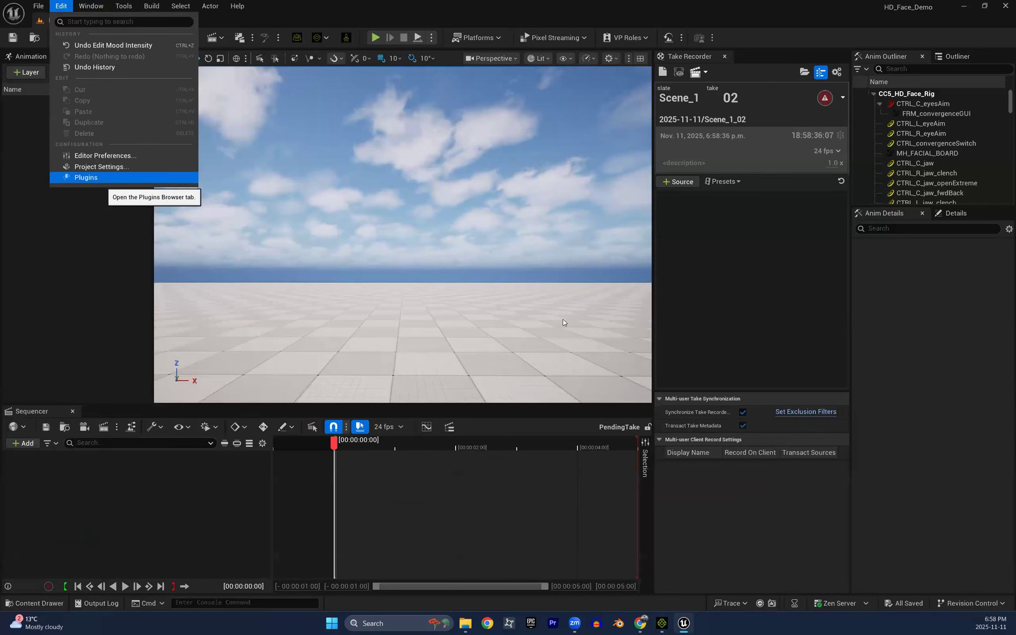
{"action": "left_click", "coordinate": [103, 177]}
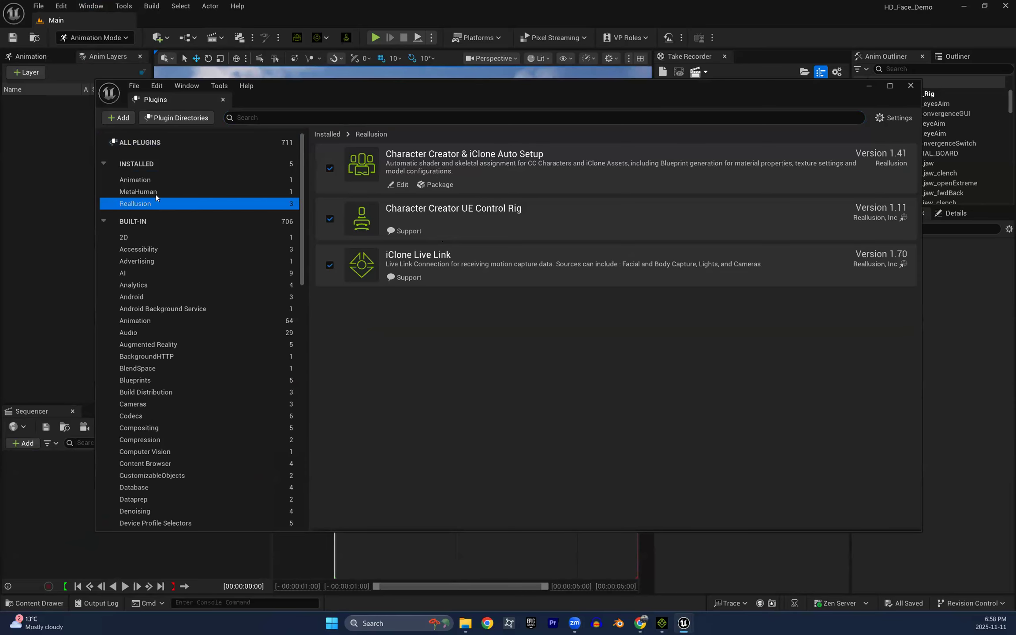
{"action": "left_click", "coordinate": [185, 194]}
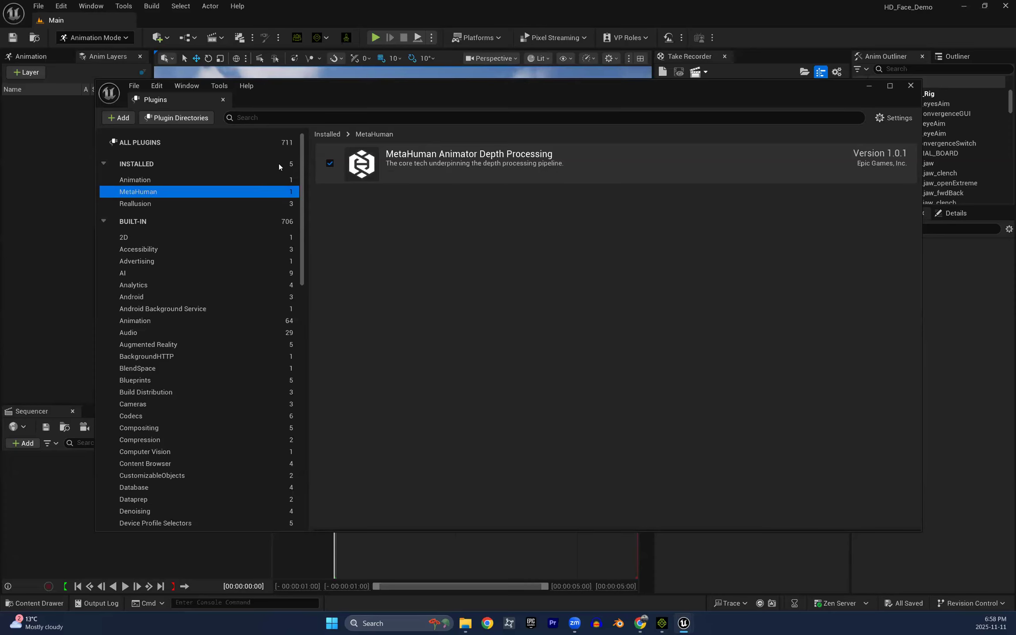
{"action": "left_click", "coordinate": [163, 178]}
{"action": "left_click", "coordinate": [180, 145]}
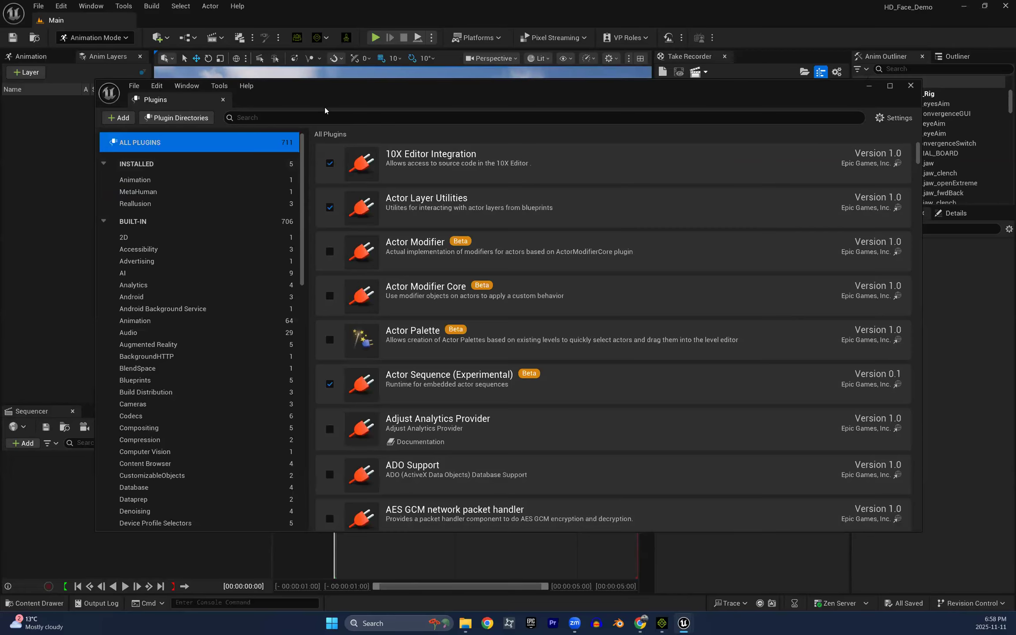
Search all plugins for "metahu", check which MetaHuman plugins are enabled and close the Plugins window
{"action": "left_click", "coordinate": [326, 116]}
{"action": "type", "text": "m"}
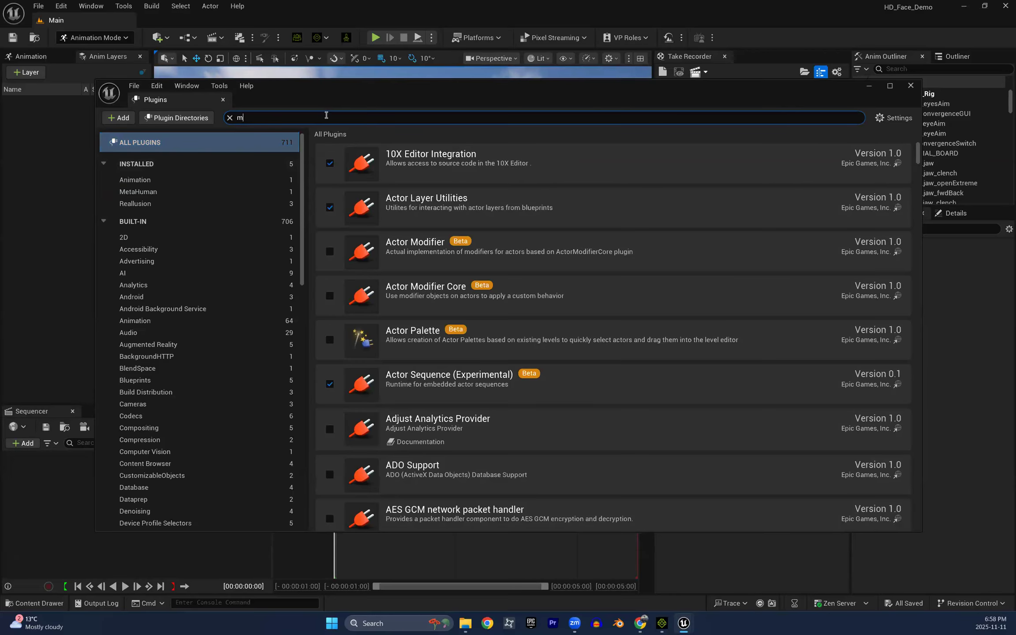
{"action": "type", "text": "etahu"}
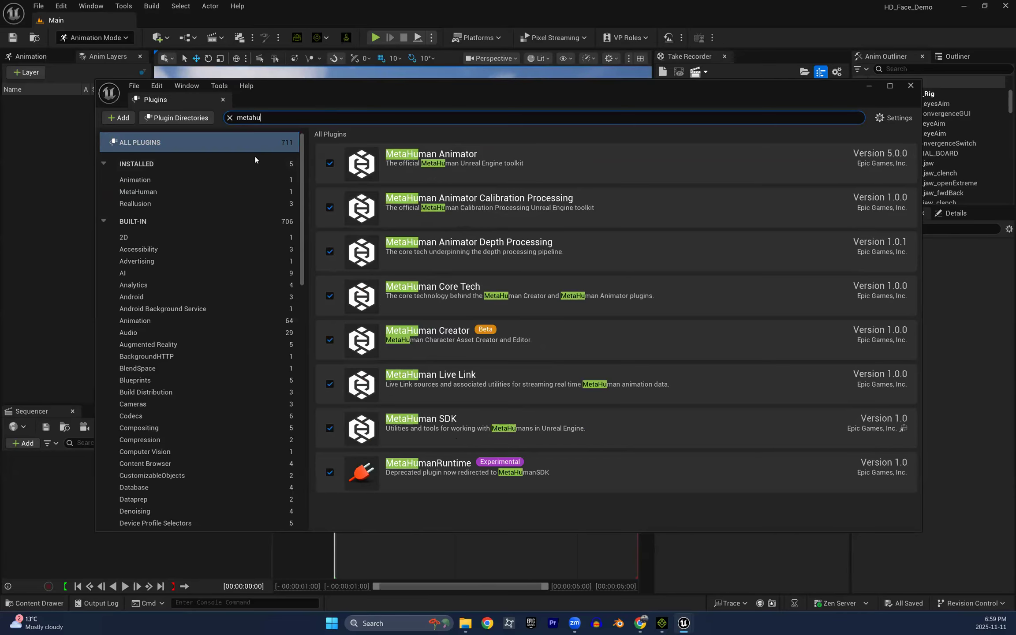
{"action": "left_click", "coordinate": [910, 86]}
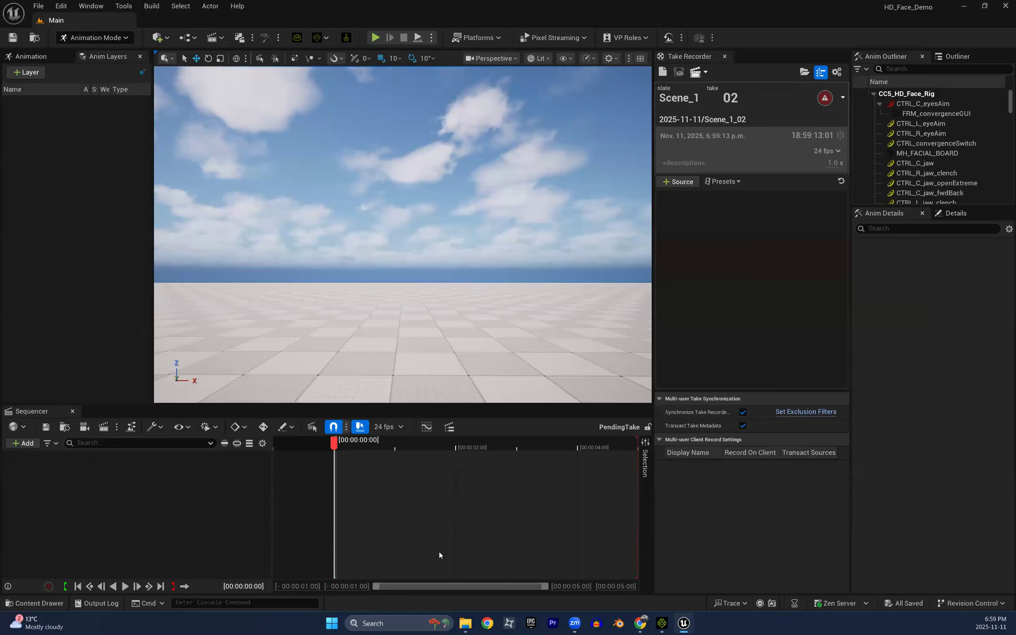
Open the temp content folder and launch Live Link Hub
{"action": "key", "text": "ctrl+space"}
{"action": "left_click", "coordinate": [584, 455]}
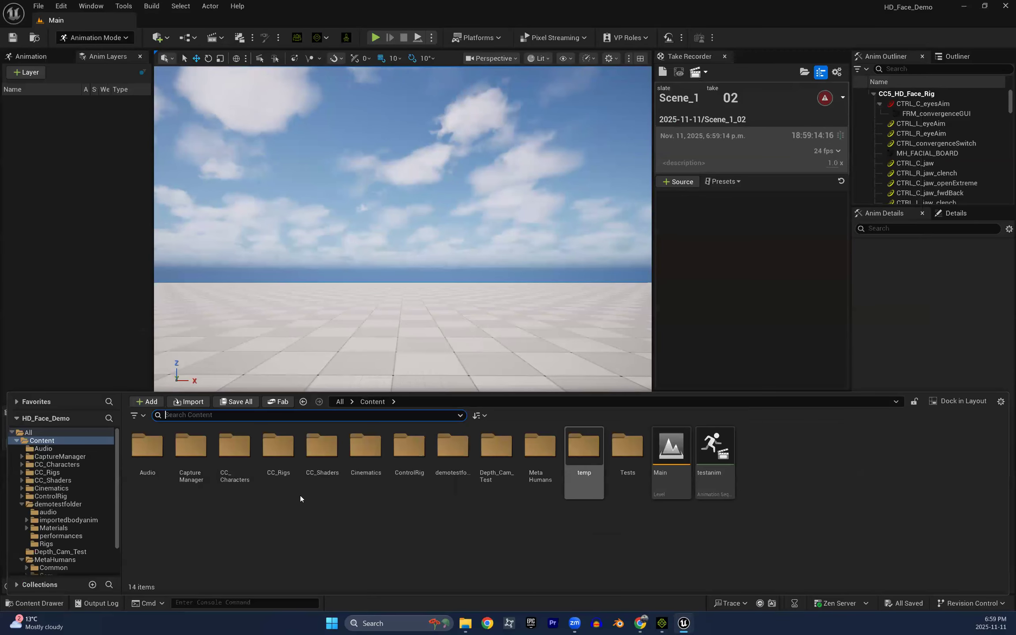
{"action": "key", "text": "Return"}
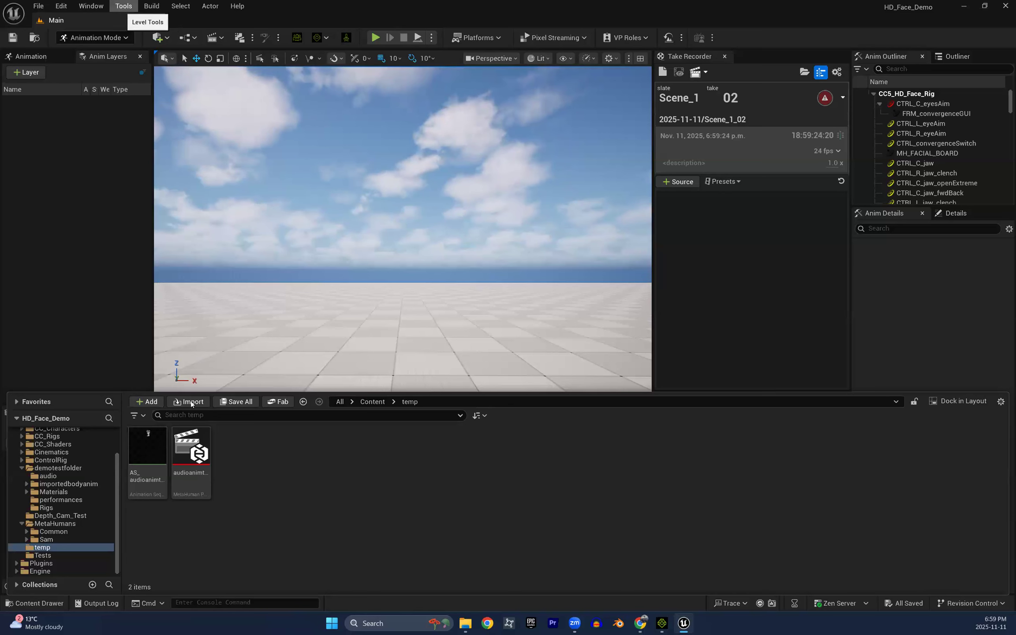
{"action": "left_click", "coordinate": [124, 6]}
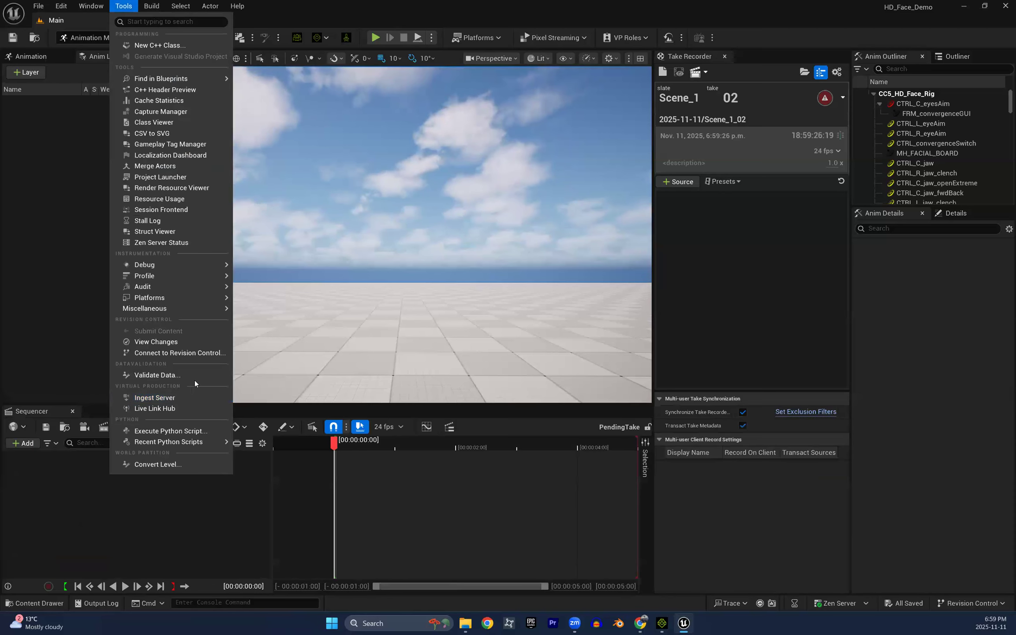
{"action": "left_click", "coordinate": [178, 408]}
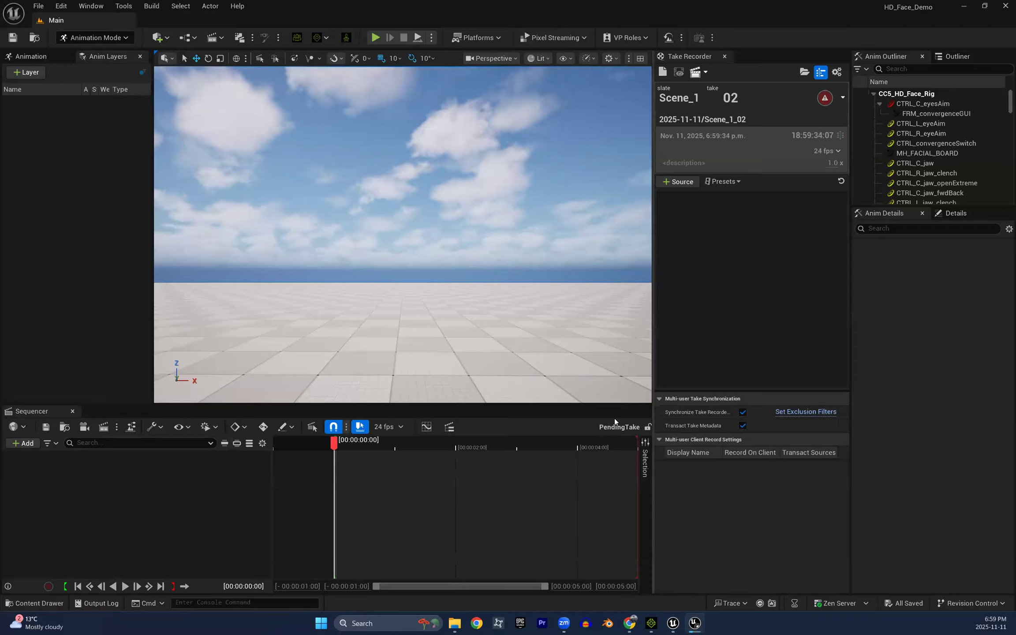
Switch Live Link Hub to the Capture Manager layout and add a Mono Video Ingest device
{"action": "mouse_move", "coordinate": [697, 623]}
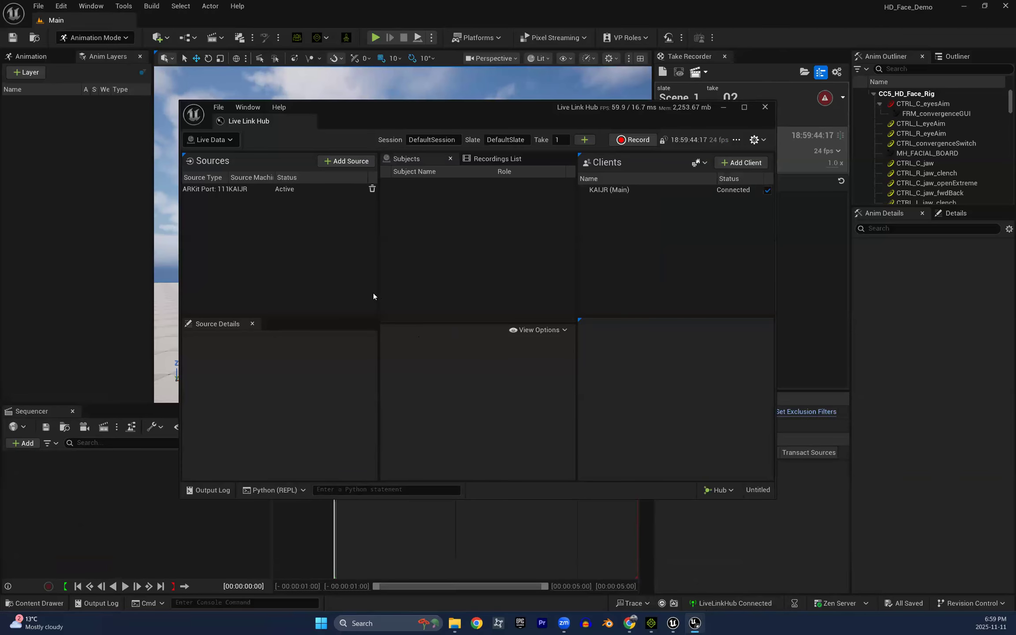
{"action": "left_click", "coordinate": [231, 140]}
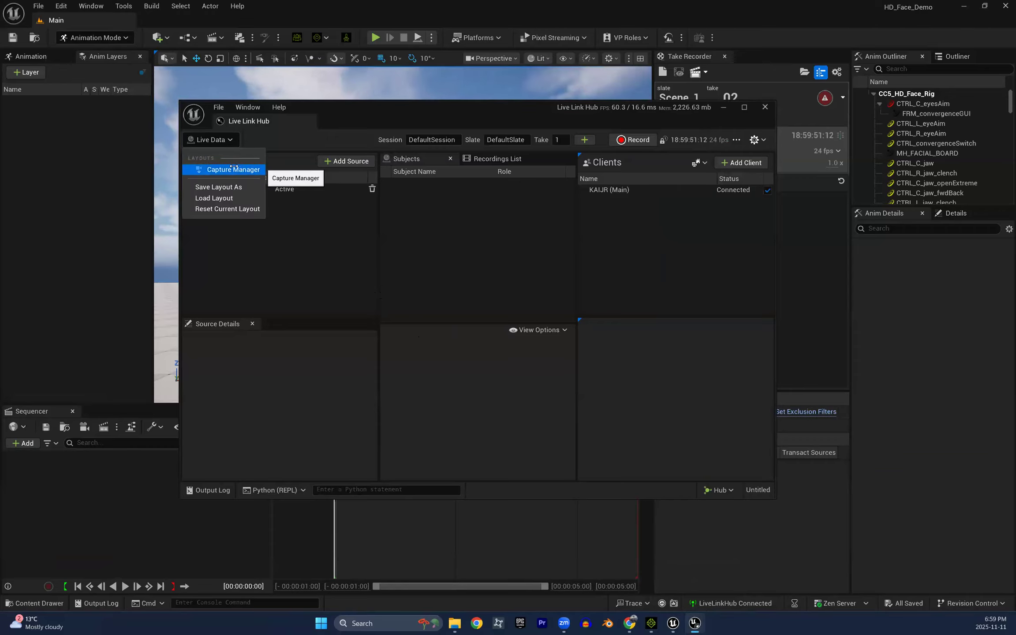
{"action": "left_click", "coordinate": [235, 170]}
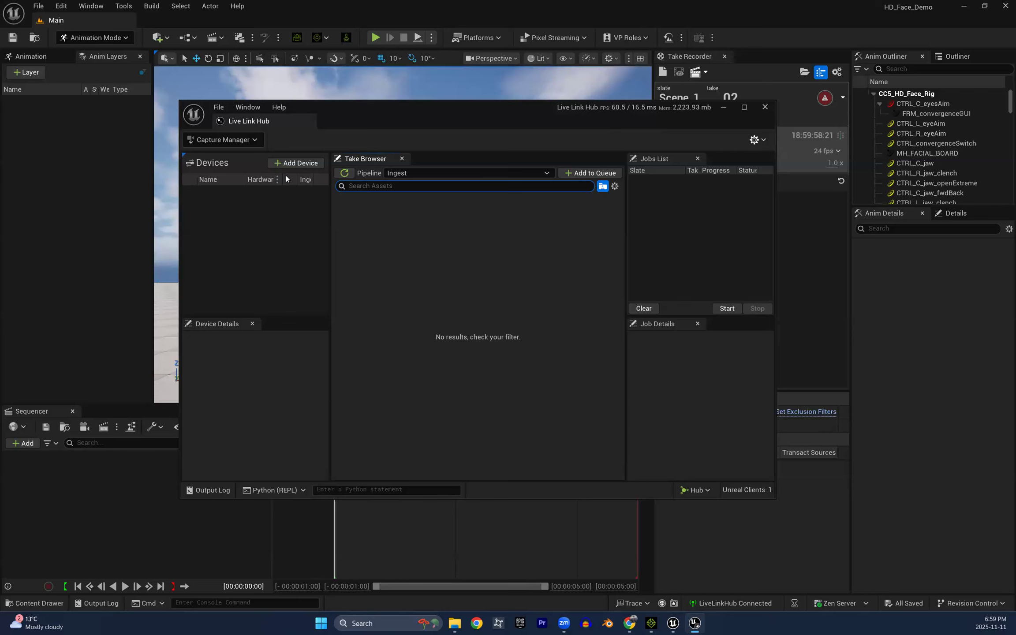
{"action": "left_click", "coordinate": [286, 164]}
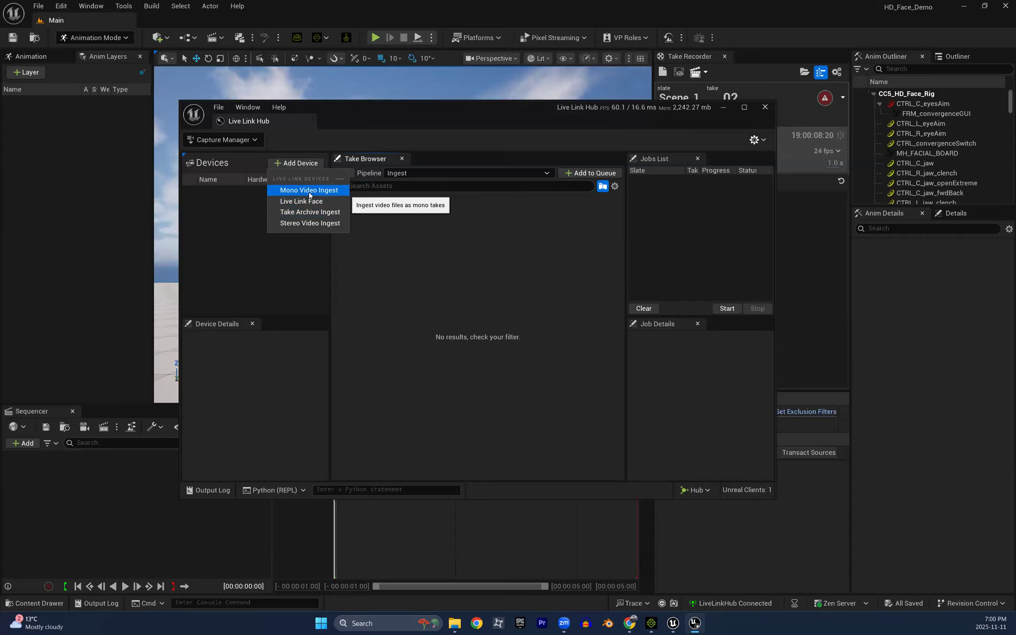
{"action": "key", "text": "Return"}
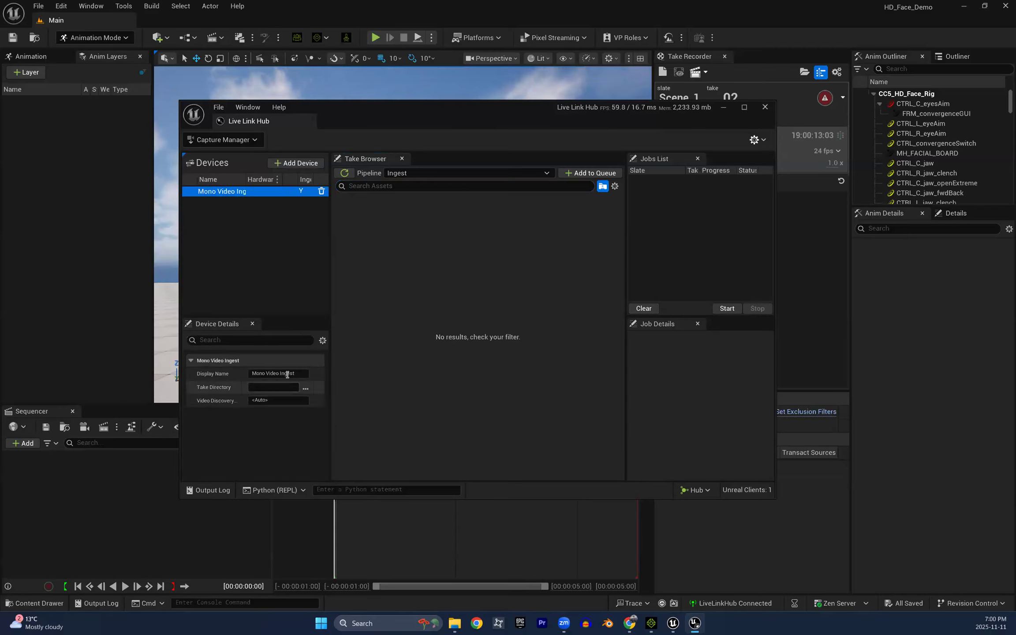
Set the Mono Video Ingest device's take directory to the "hd facial animation" folder
{"action": "left_click", "coordinate": [305, 387]}
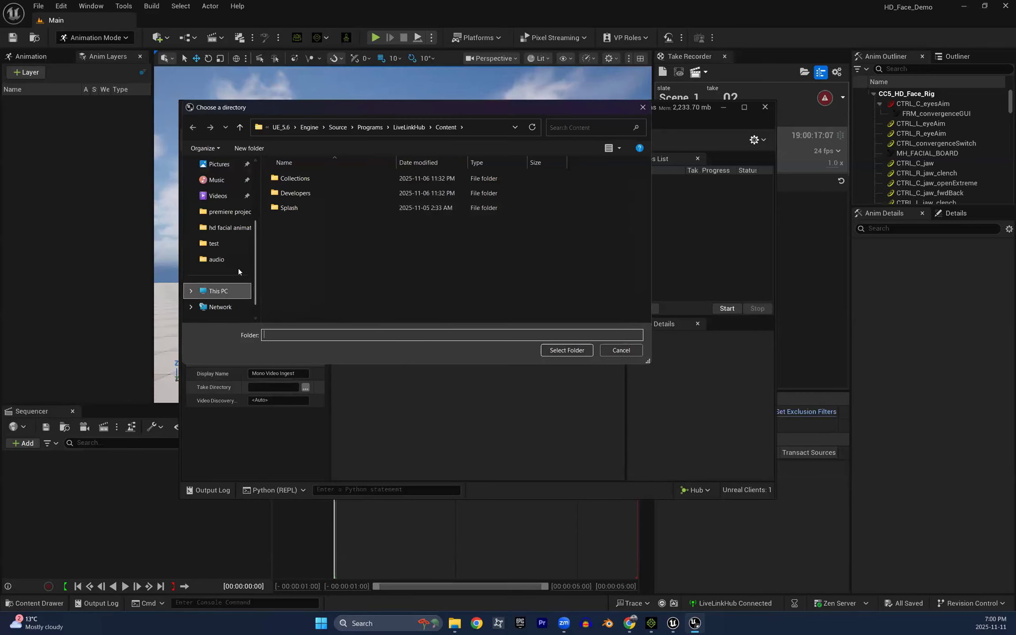
{"action": "scroll", "coordinate": [234, 250], "scroll_direction": "down", "scroll_amount": 1}
{"action": "left_click", "coordinate": [247, 213]}
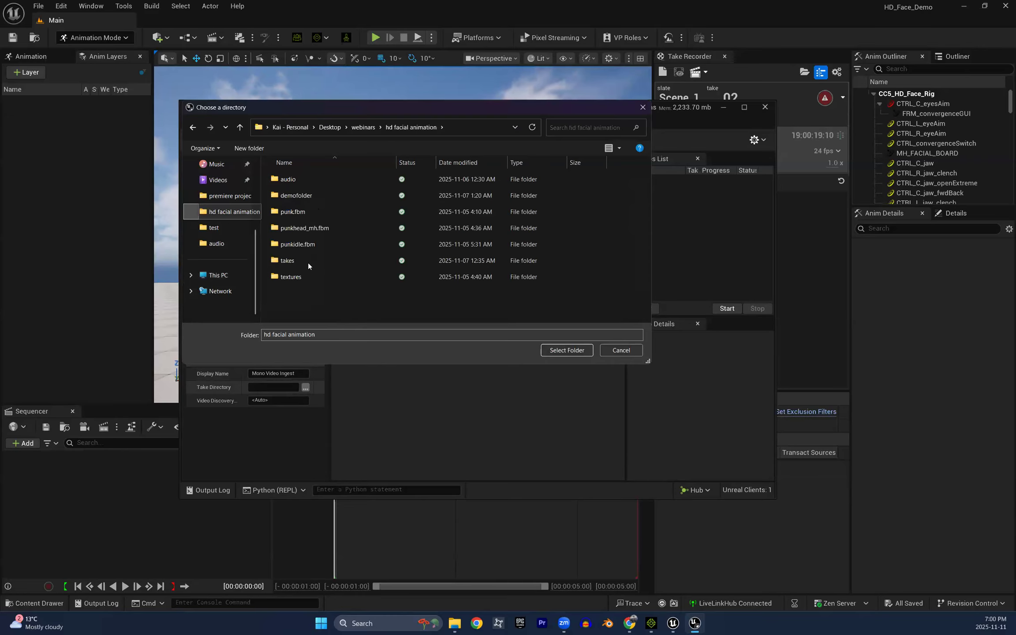
{"action": "double_click", "coordinate": [294, 261]}
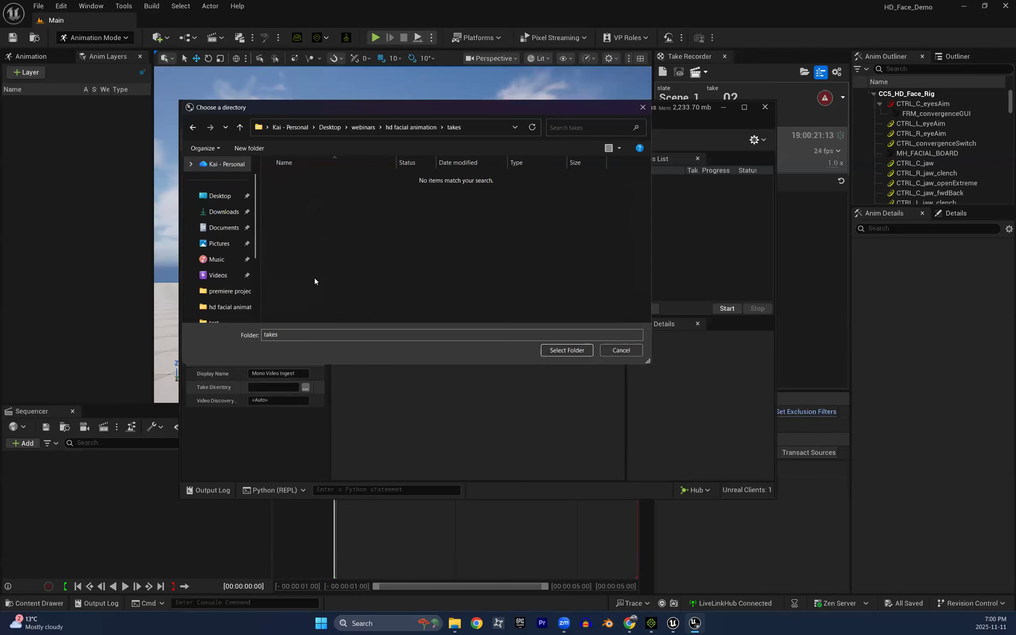
{"action": "left_click", "coordinate": [423, 127]}
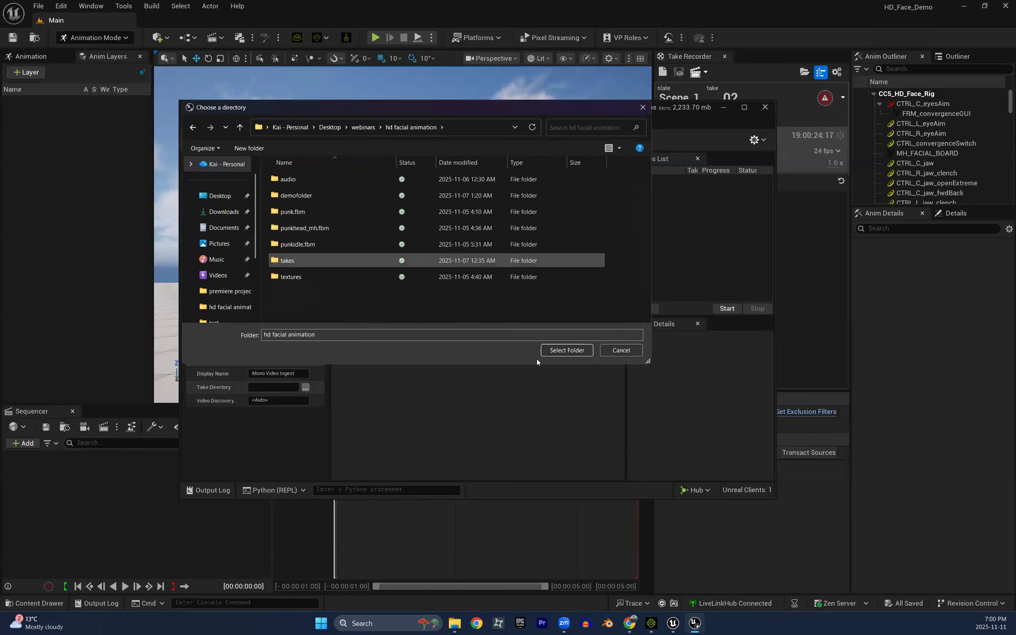
{"action": "left_click", "coordinate": [560, 351]}
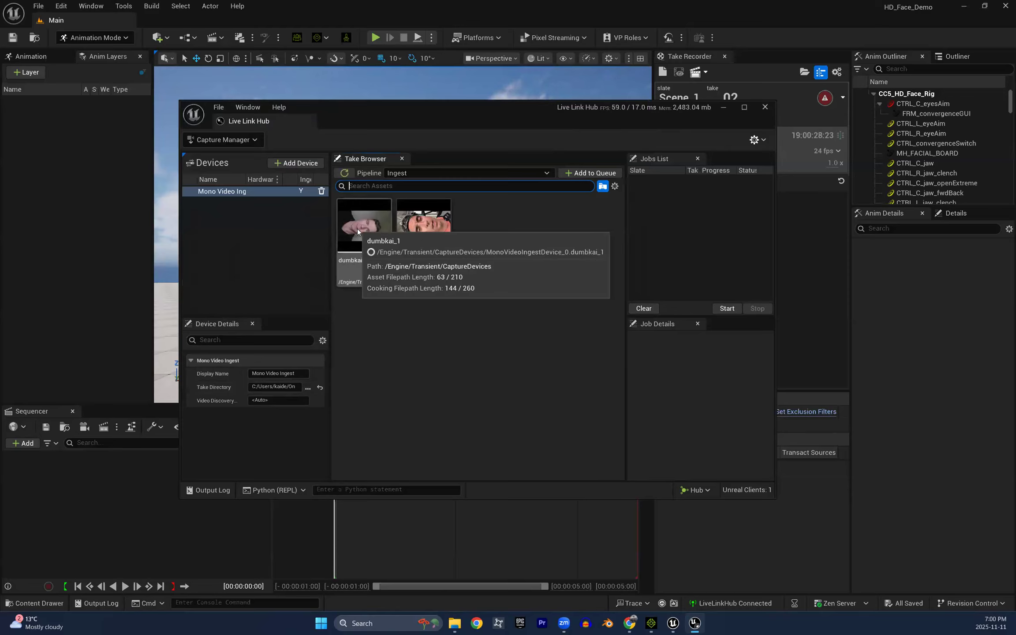
Queue the dumbkai_1 take with its video image rotation set to Clockwise 270° and start the ingest job
{"action": "left_click", "coordinate": [357, 228]}
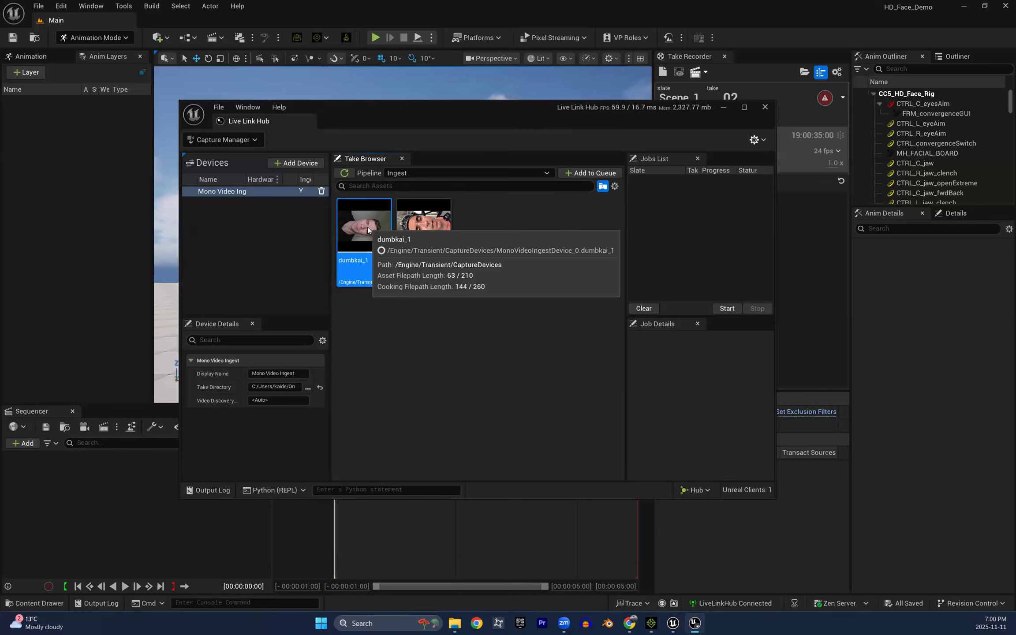
{"action": "left_click", "coordinate": [583, 173]}
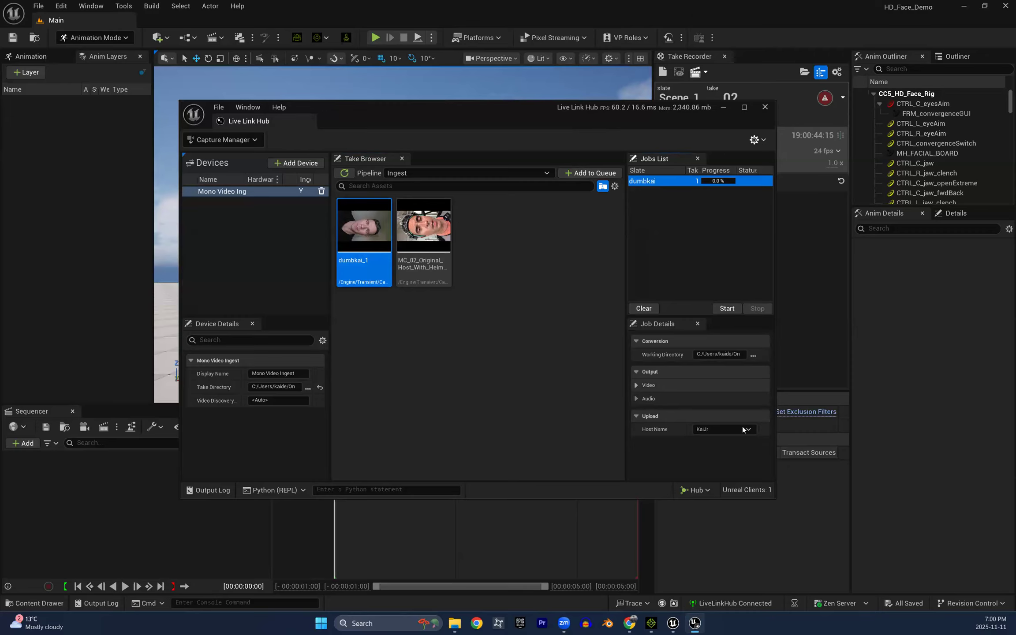
{"action": "left_click", "coordinate": [636, 385]}
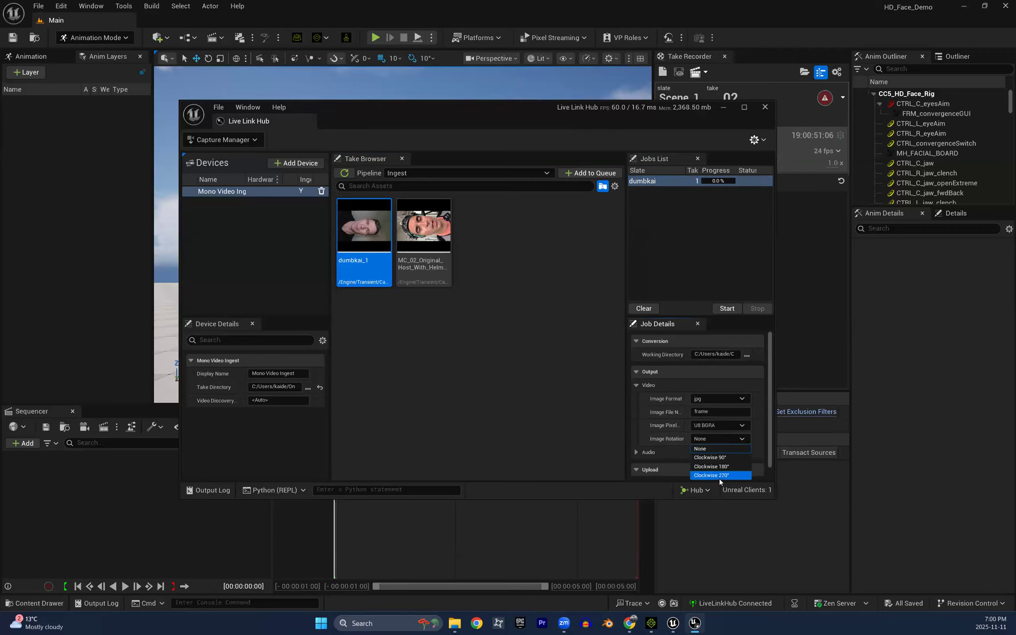
{"action": "left_click", "coordinate": [719, 476]}
{"action": "scroll", "coordinate": [673, 453], "scroll_direction": "down", "scroll_amount": 1}
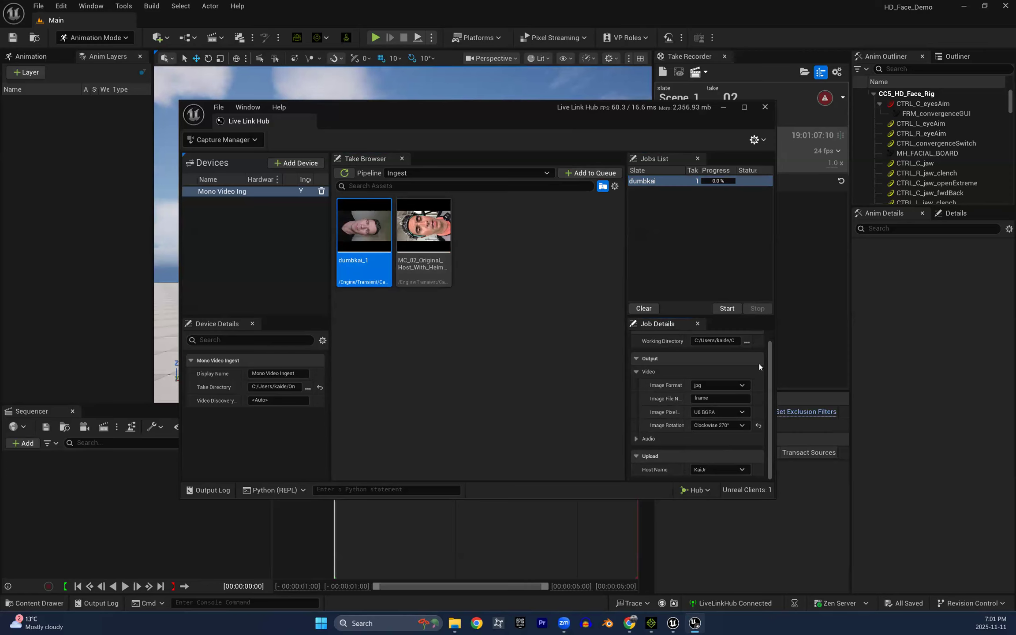
{"action": "left_click", "coordinate": [737, 306]}
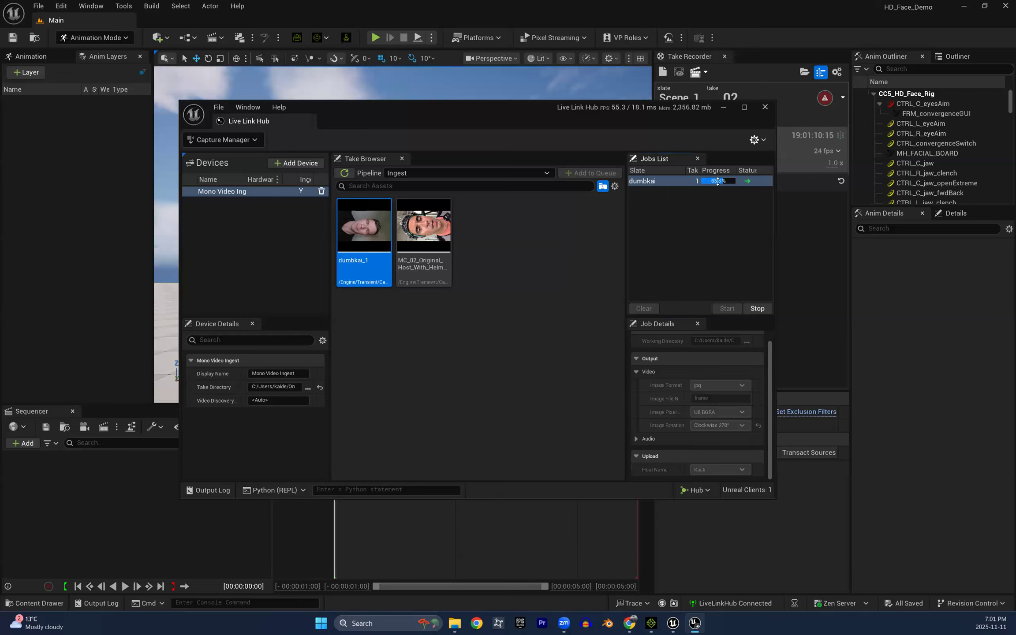
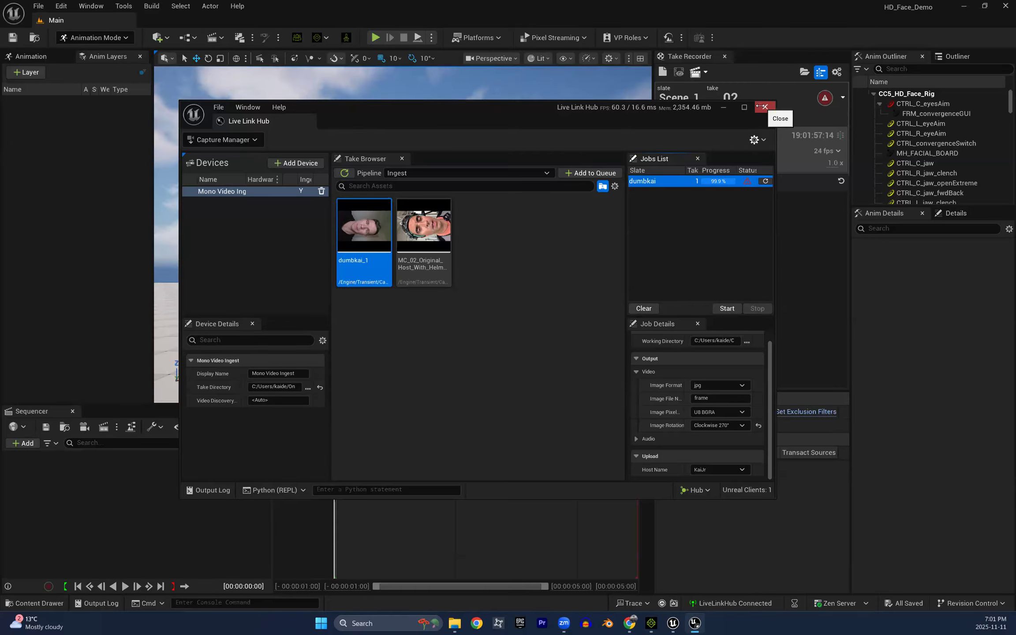
Close Live Link Hub and open the dumbkai_1 content folder under CaptureManager/Imports/Mono_Video_Ingest
{"action": "left_click", "coordinate": [754, 108]}
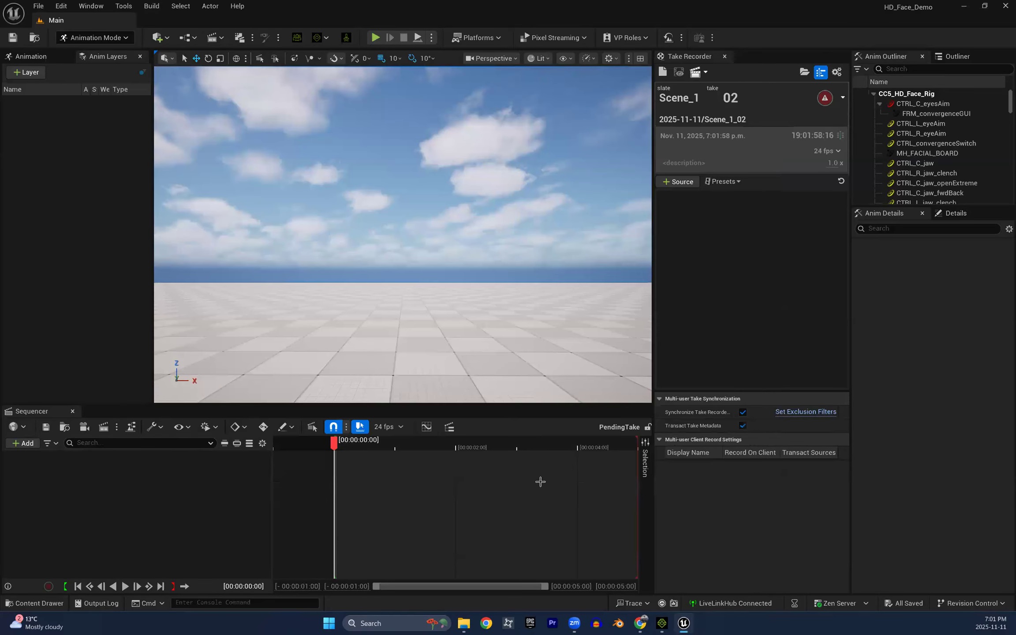
{"action": "key", "text": "ctrl+space"}
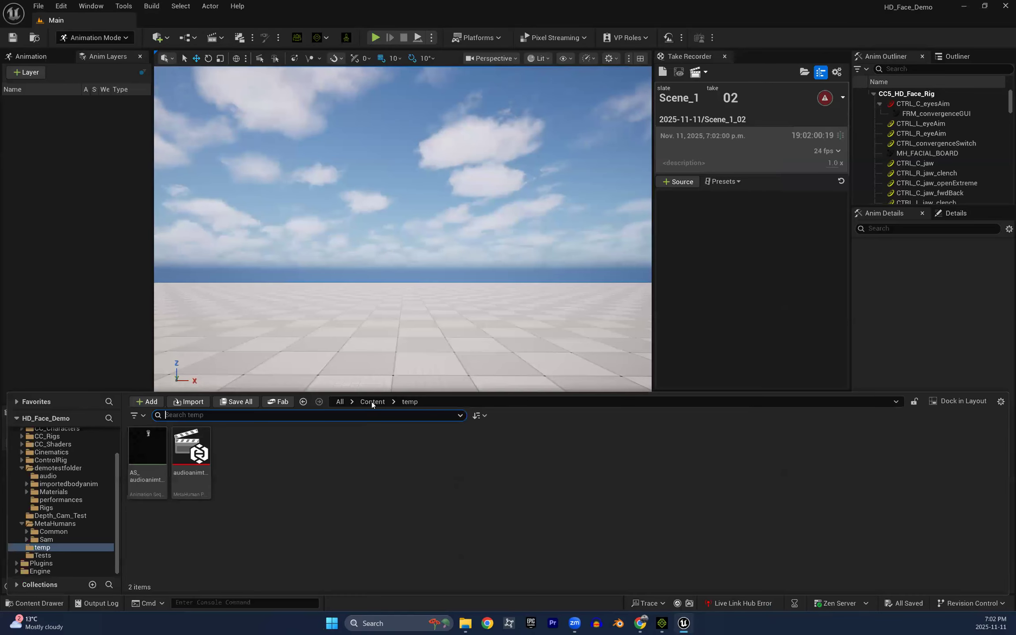
{"action": "key", "text": "alt+Left"}
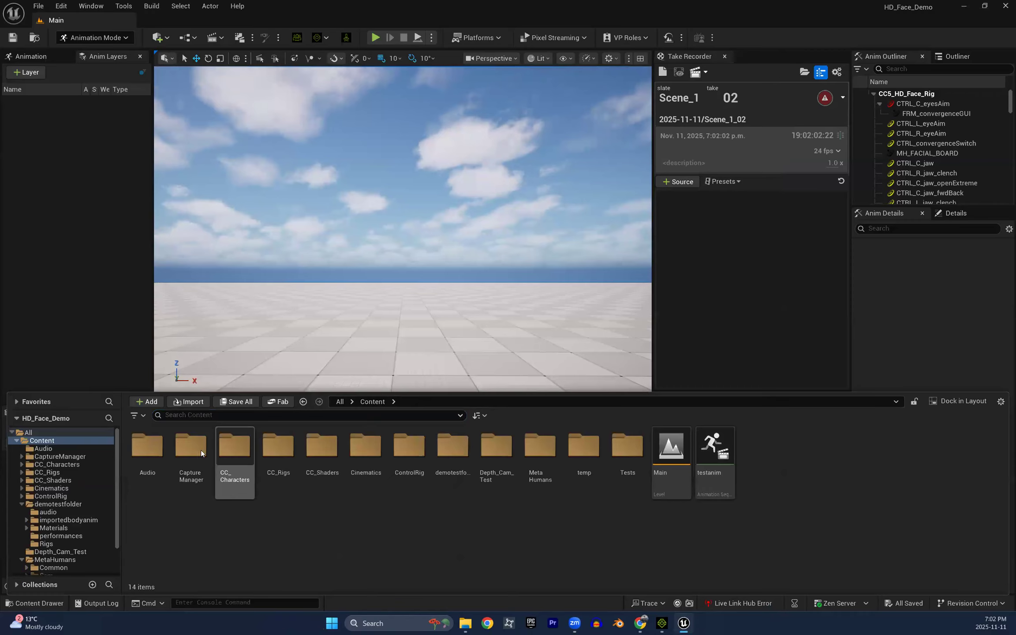
{"action": "double_click", "coordinate": [190, 446]}
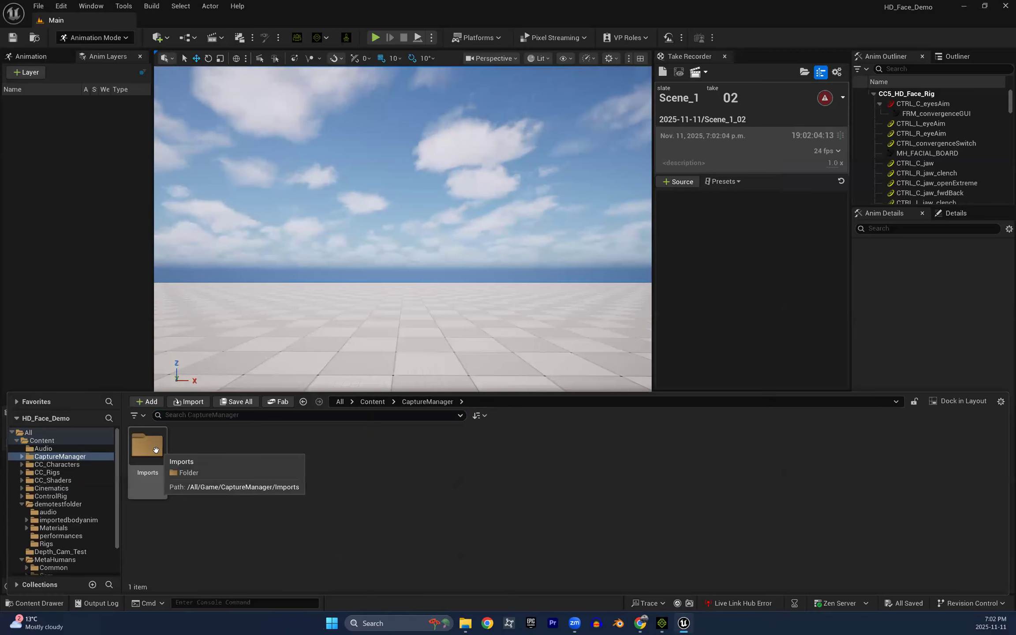
{"action": "double_click", "coordinate": [147, 446]}
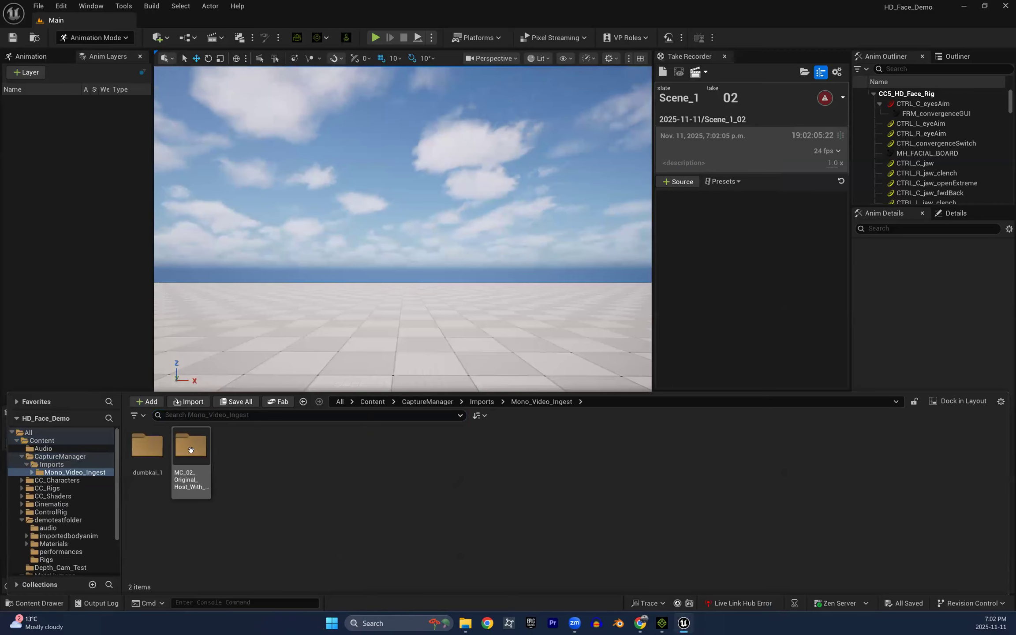
{"action": "double_click", "coordinate": [147, 447]}
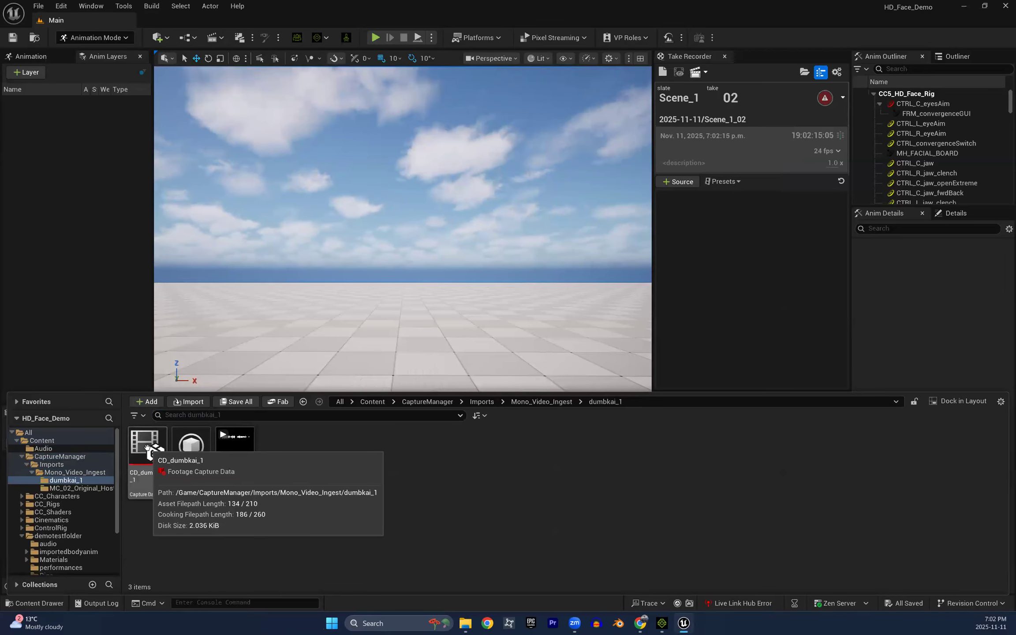
Create a MetaHuman Performance asset named dumbkai in the dumbkai_1 folder and open it
{"action": "right_click", "coordinate": [402, 486]}
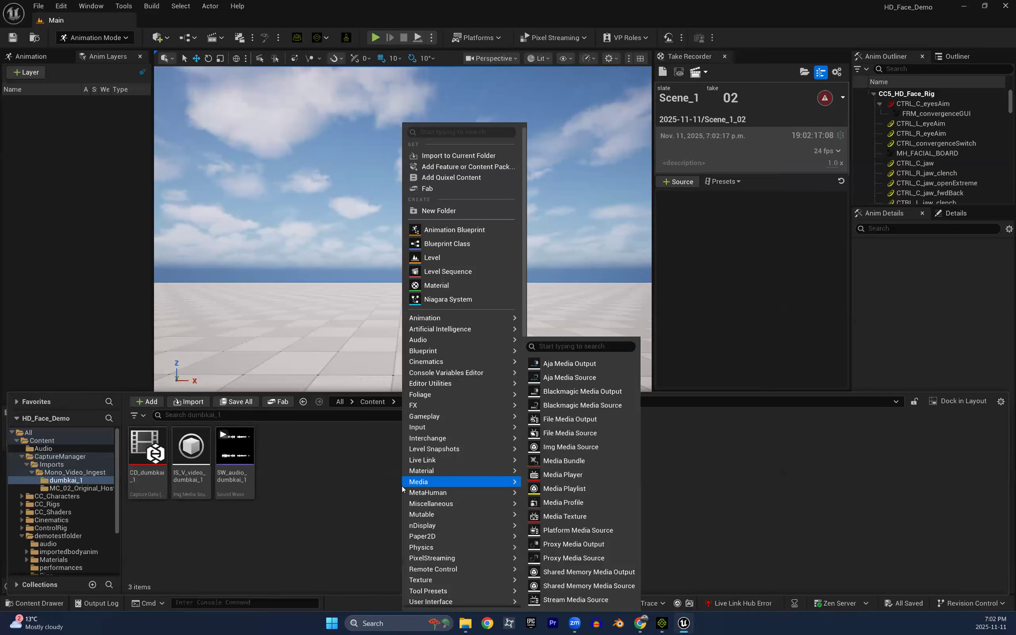
{"action": "mouse_move", "coordinate": [447, 494]}
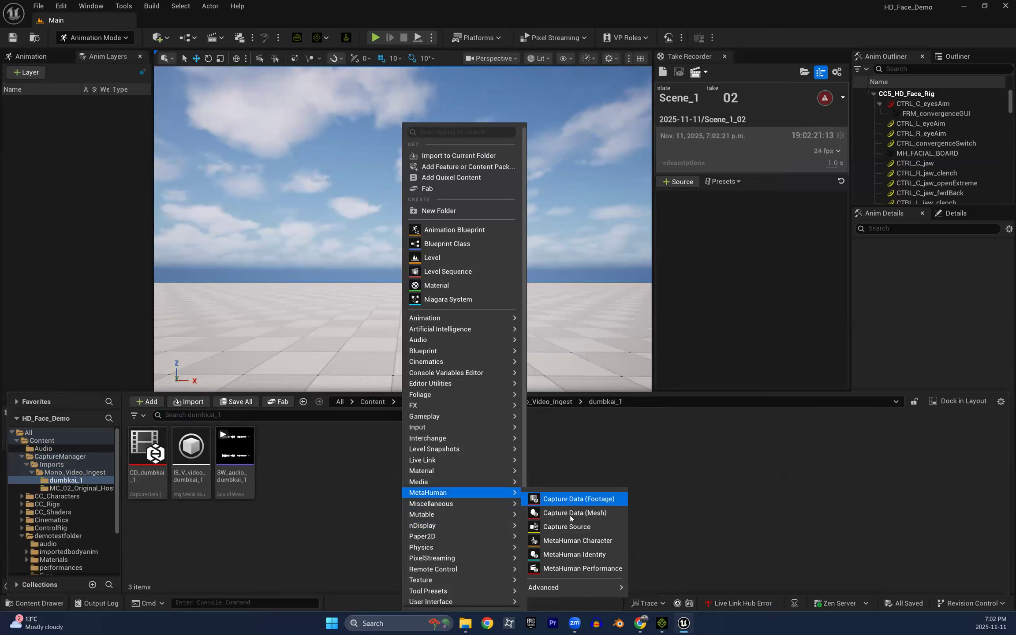
{"action": "left_click", "coordinate": [588, 570]}
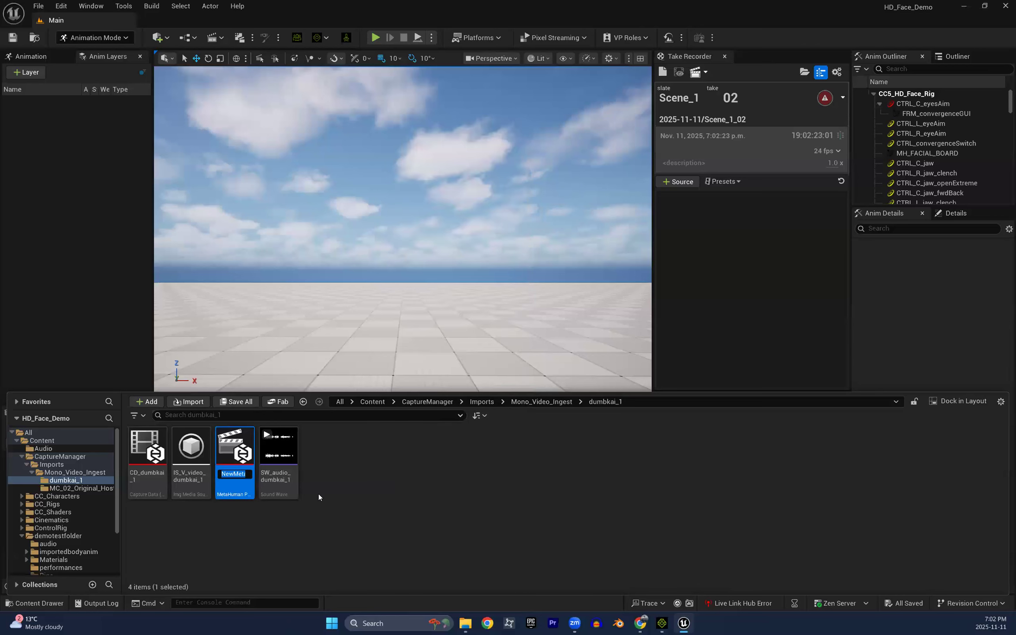
{"action": "type", "text": "dumbkai"}
{"action": "key", "text": "Return"}
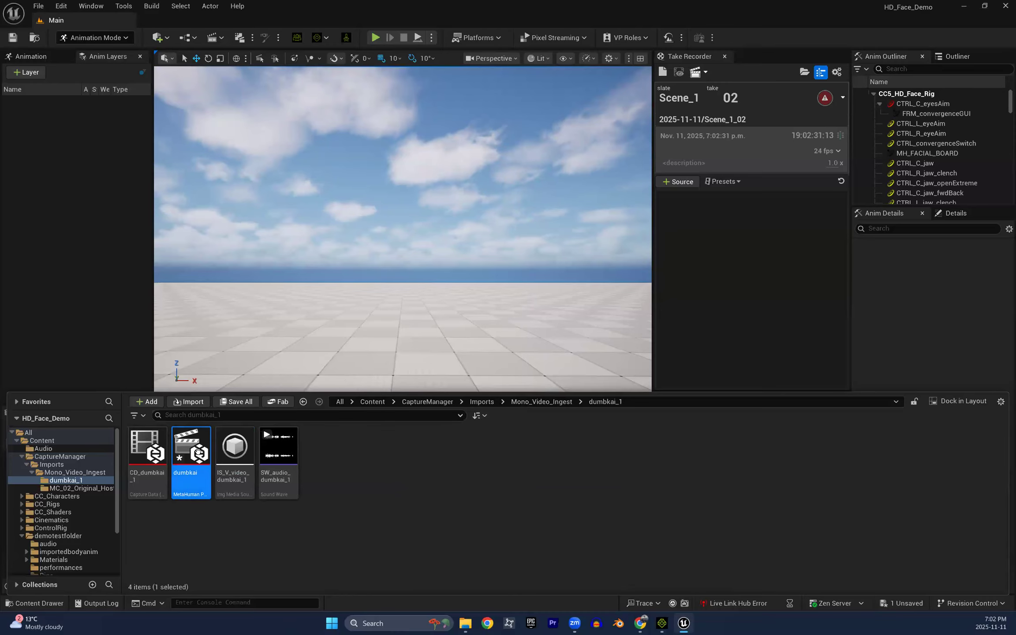
{"action": "double_click", "coordinate": [193, 452]}
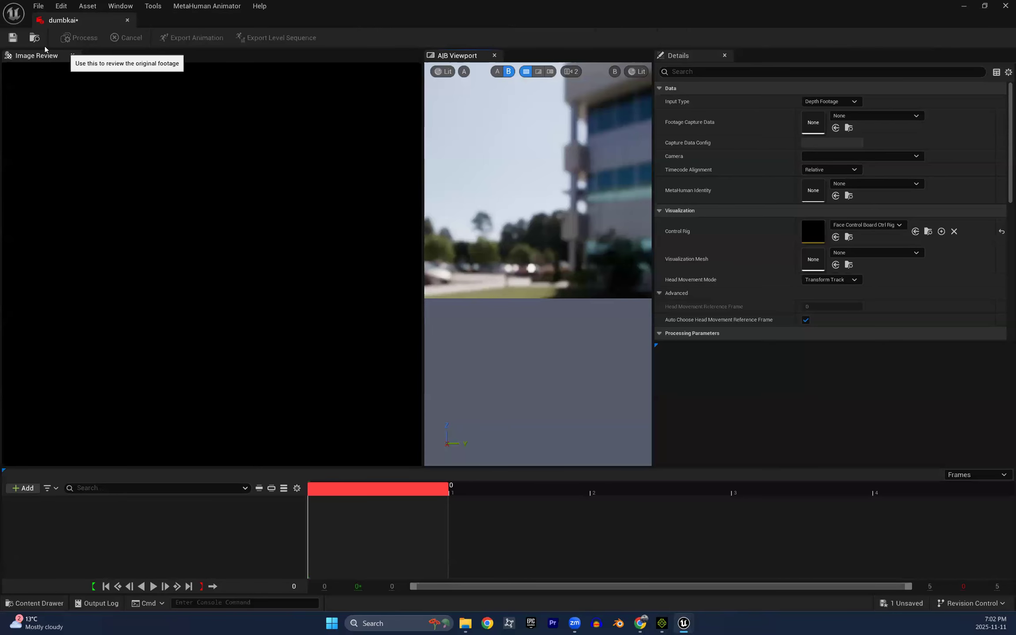
Set the performance's input type to Monocular Footage and assign CD_dumbkai_1 as its footage capture data
{"action": "left_click", "coordinate": [845, 105]}
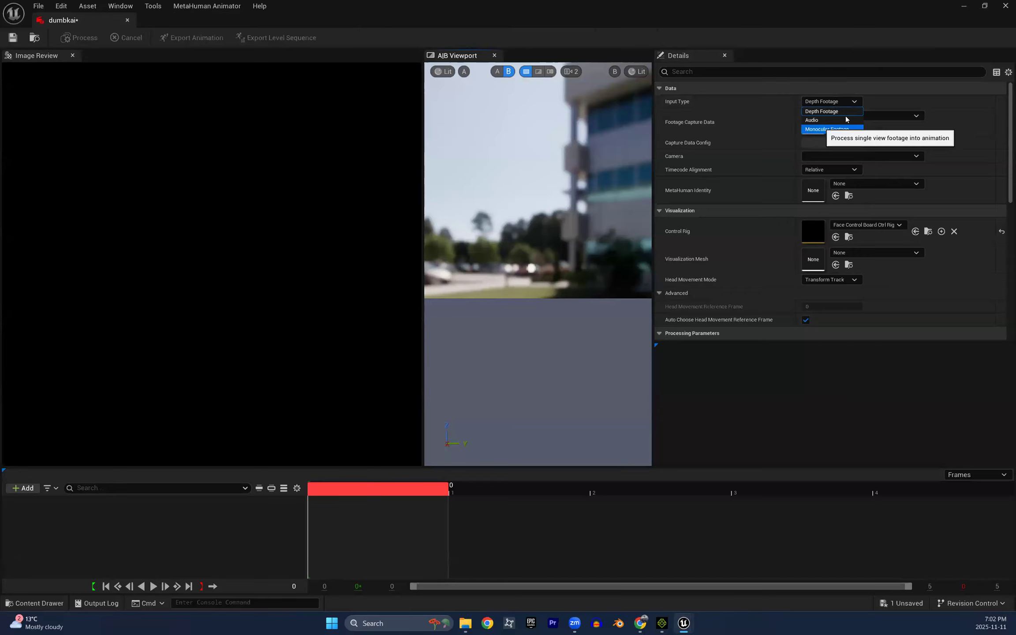
{"action": "left_click", "coordinate": [831, 129]}
{"action": "left_click", "coordinate": [845, 116]}
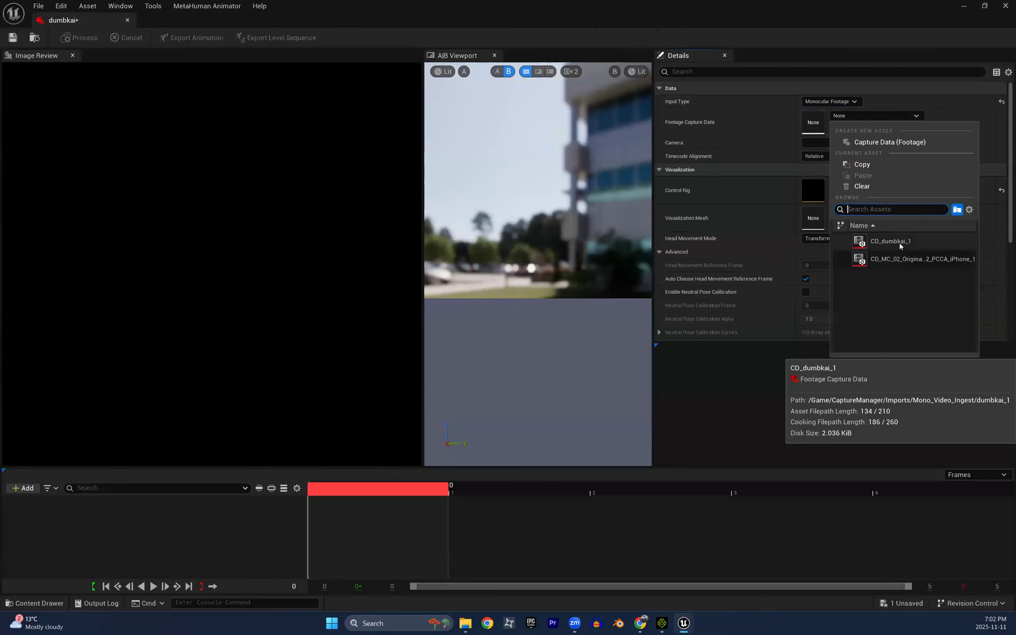
{"action": "left_click", "coordinate": [891, 241]}
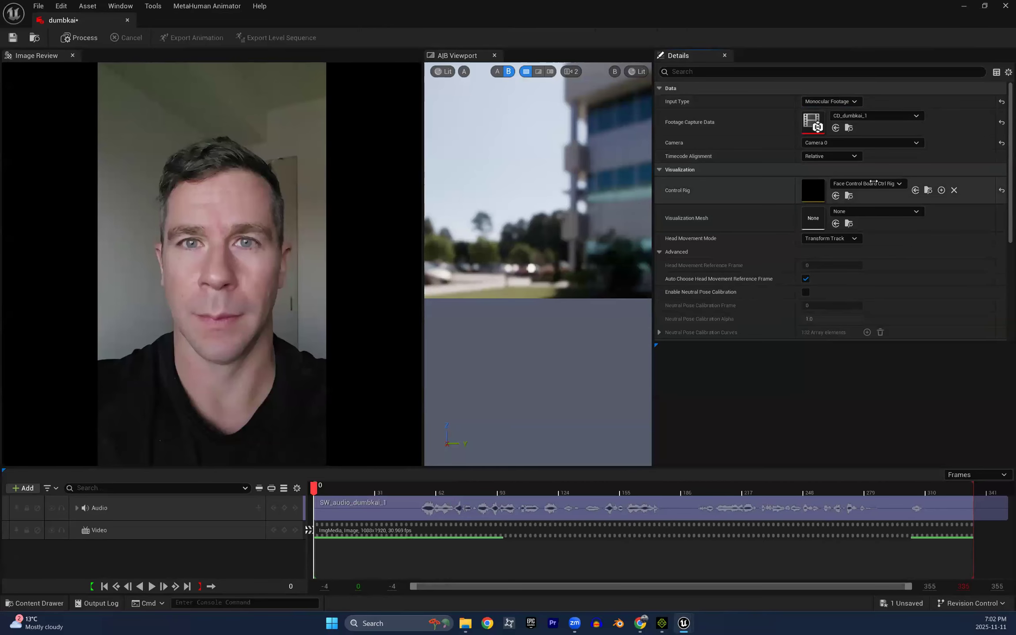
Assign CC5_HD_Face_Rig as the control rig for the performance's visualization
{"action": "left_click", "coordinate": [873, 183]}
{"action": "scroll", "coordinate": [908, 329], "scroll_direction": "down", "scroll_amount": 3}
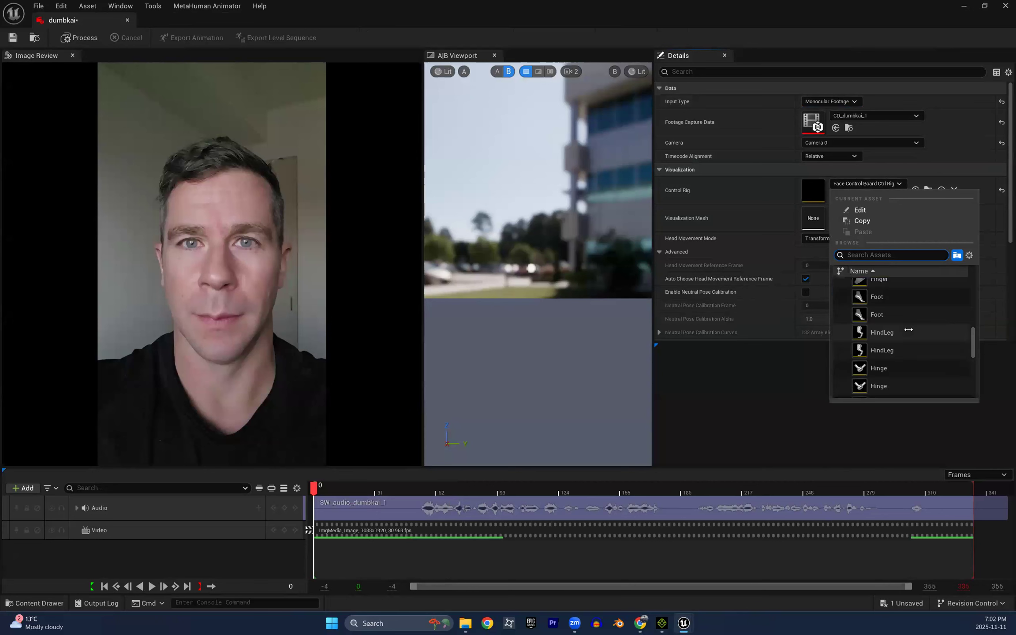
{"action": "scroll", "coordinate": [971, 348], "scroll_direction": "down", "scroll_amount": 3}
{"action": "scroll", "coordinate": [970, 326], "scroll_direction": "up", "scroll_amount": 2}
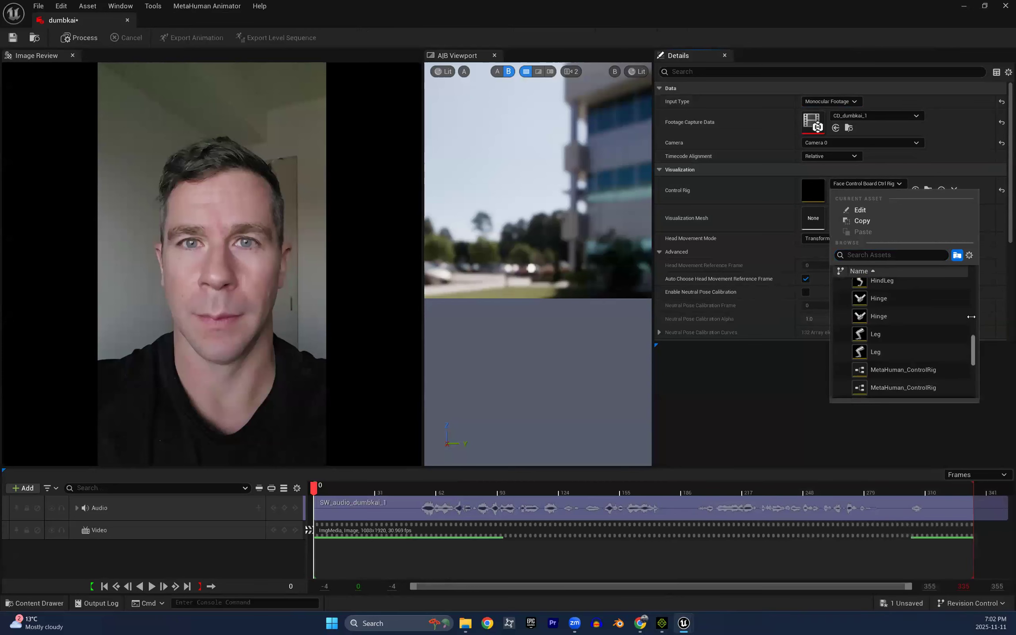
{"action": "scroll", "coordinate": [968, 326], "scroll_direction": "up", "scroll_amount": 5}
{"action": "scroll", "coordinate": [969, 312], "scroll_direction": "up", "scroll_amount": 3}
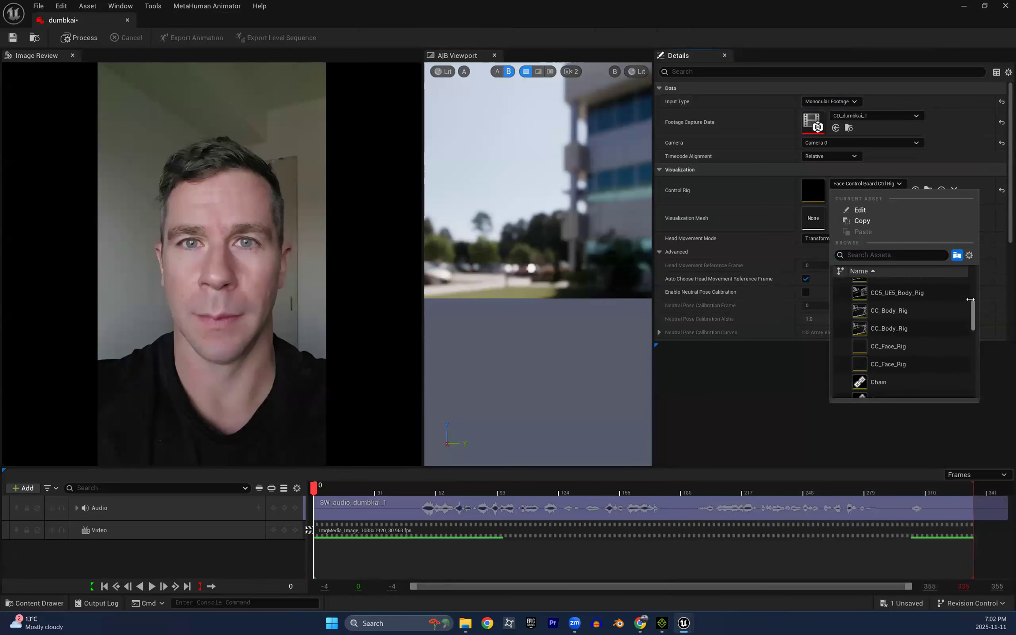
{"action": "scroll", "coordinate": [948, 316], "scroll_direction": "up", "scroll_amount": 3}
{"action": "scroll", "coordinate": [921, 316], "scroll_direction": "down", "scroll_amount": 2}
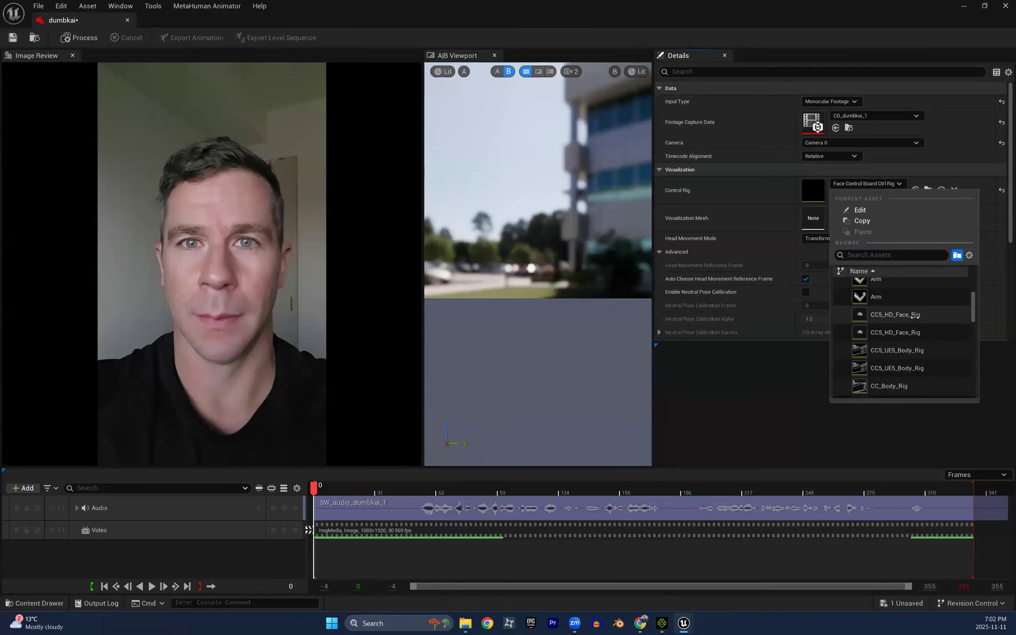
{"action": "left_click", "coordinate": [895, 314]}
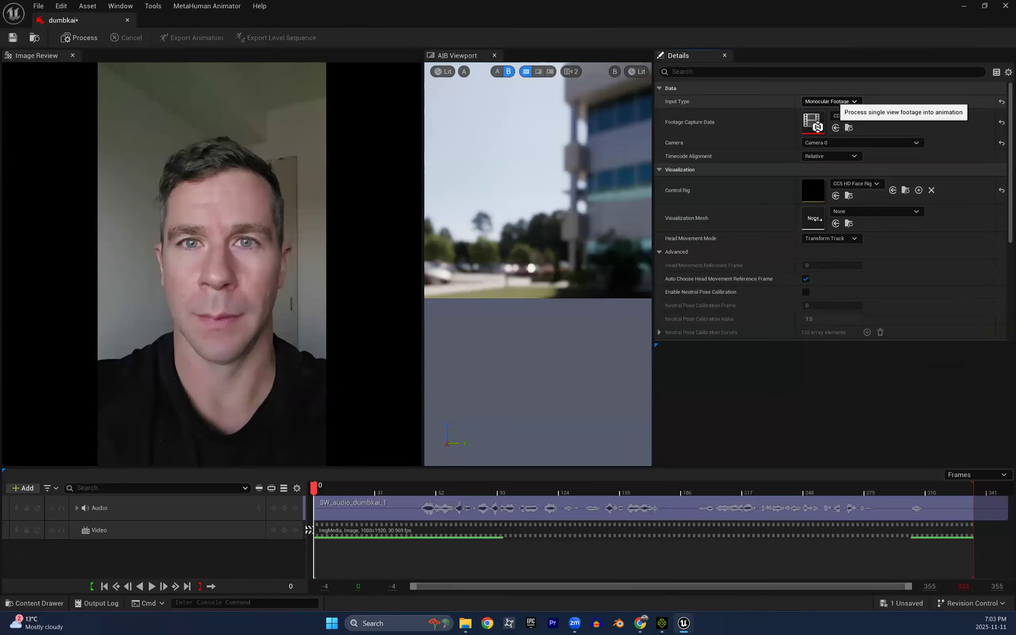
Assign coolguy_Face as the performance's visualization mesh
{"action": "left_click", "coordinate": [876, 212]}
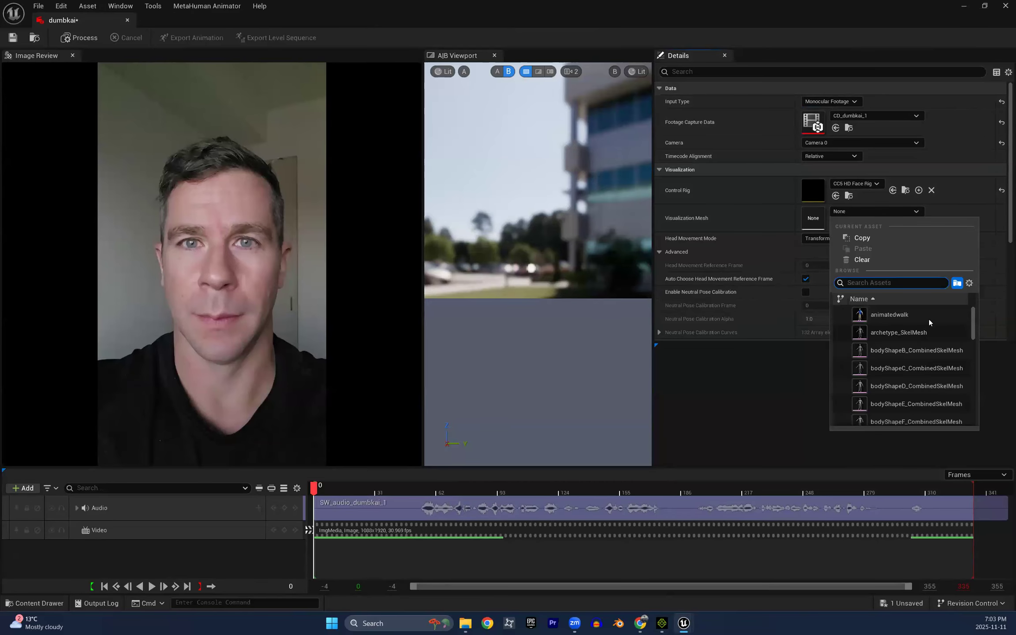
{"action": "mouse_move", "coordinate": [907, 319]}
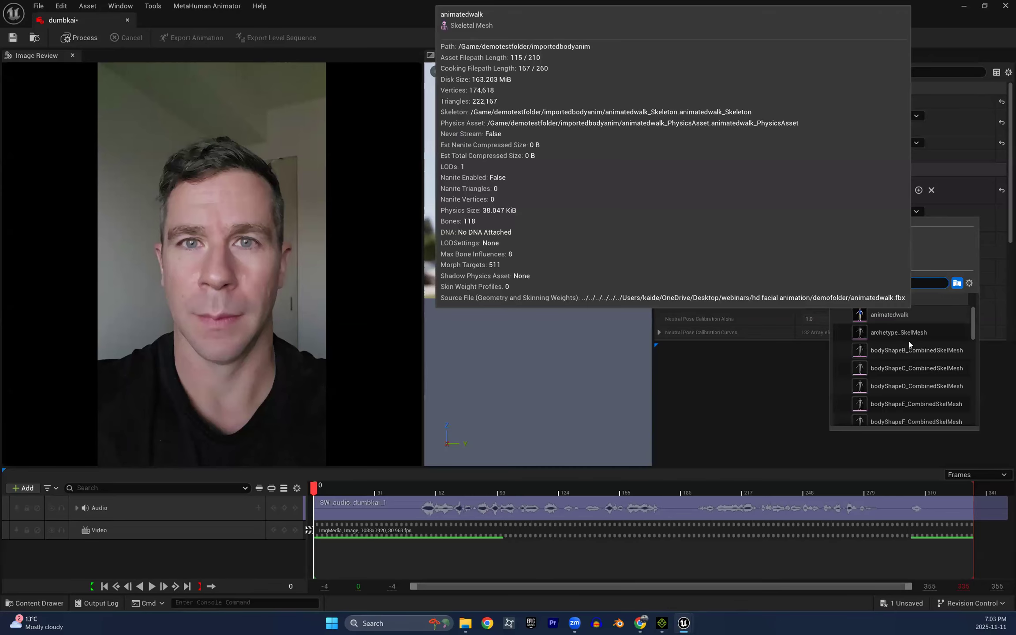
{"action": "type", "text": "coo"}
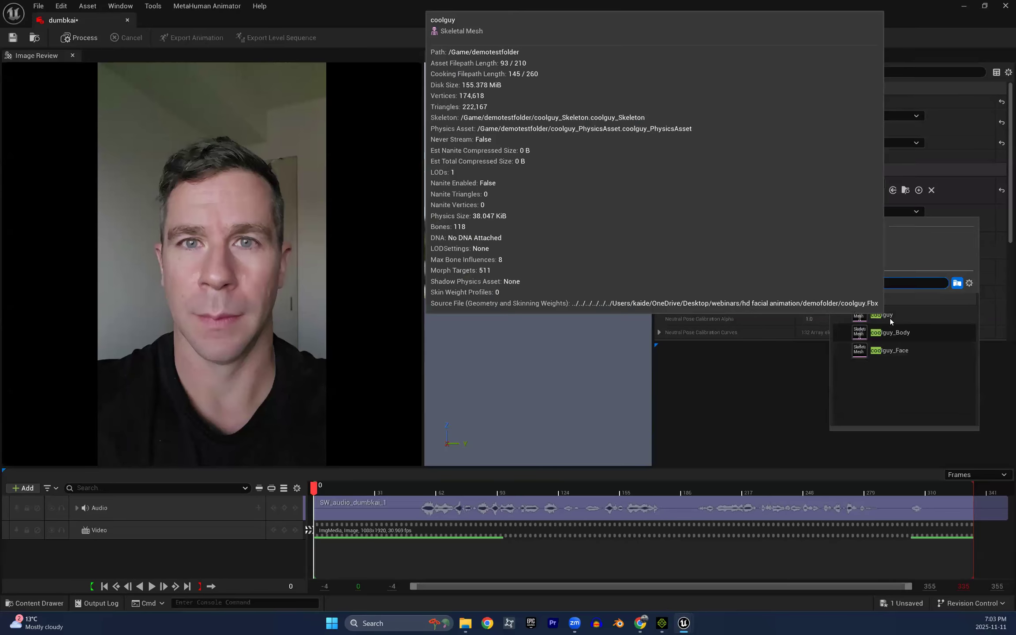
{"action": "left_click", "coordinate": [901, 352]}
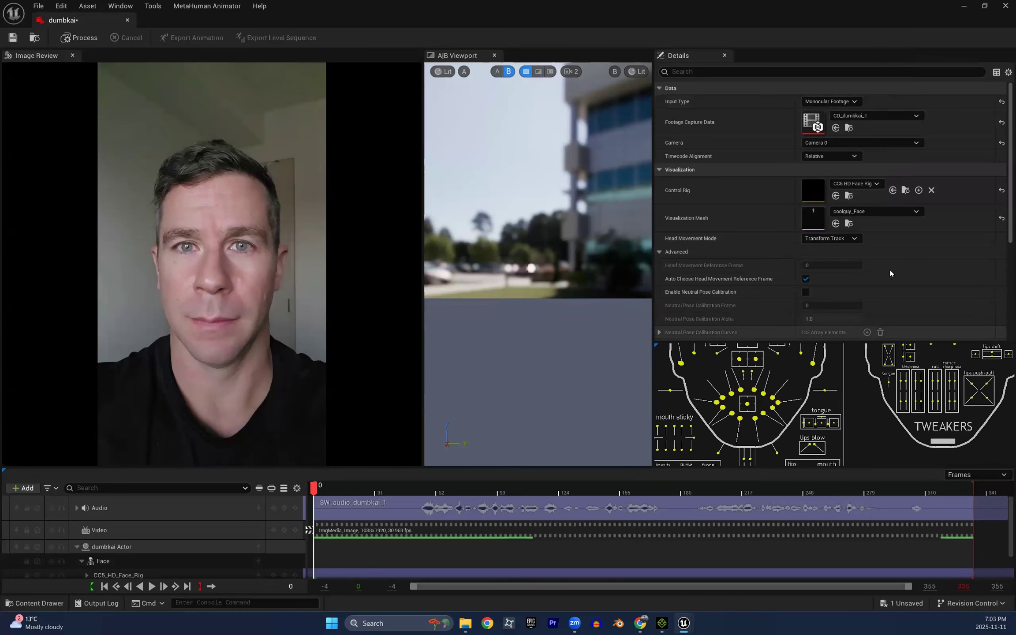
Review the performance's processing parameters and process the monocular footage into facial animation
{"action": "scroll", "coordinate": [924, 283], "scroll_direction": "down", "scroll_amount": 2}
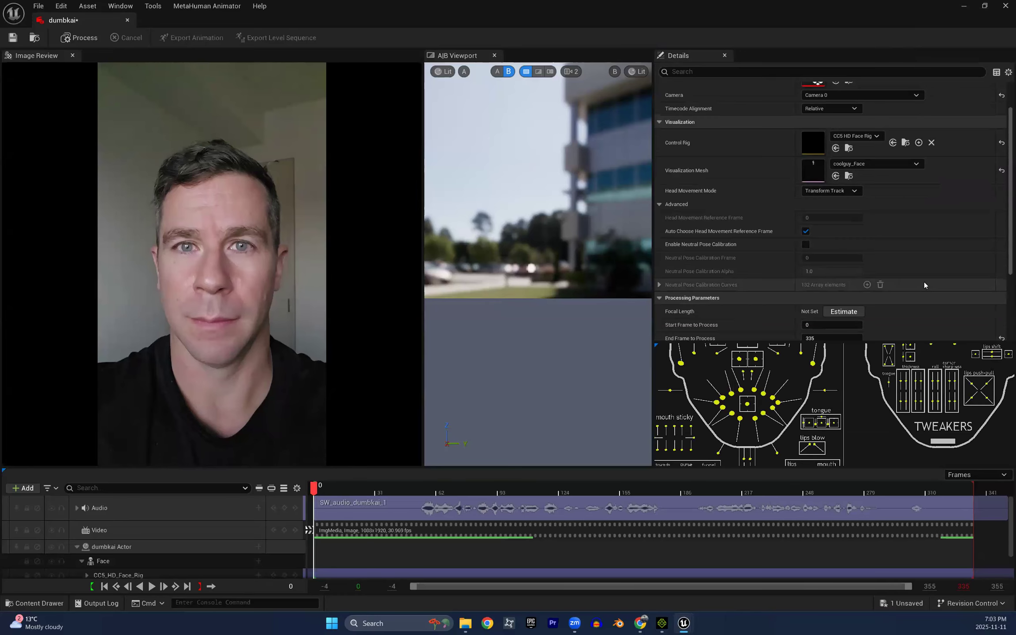
{"action": "scroll", "coordinate": [924, 285], "scroll_direction": "down", "scroll_amount": 4}
{"action": "scroll", "coordinate": [924, 283], "scroll_direction": "down", "scroll_amount": 1}
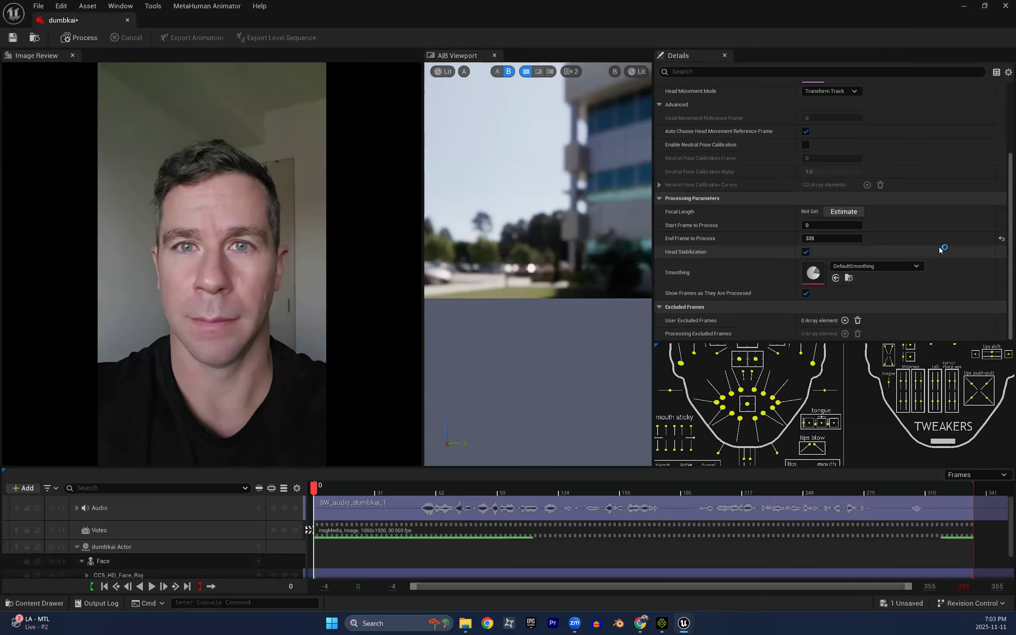
{"action": "left_click", "coordinate": [89, 42]}
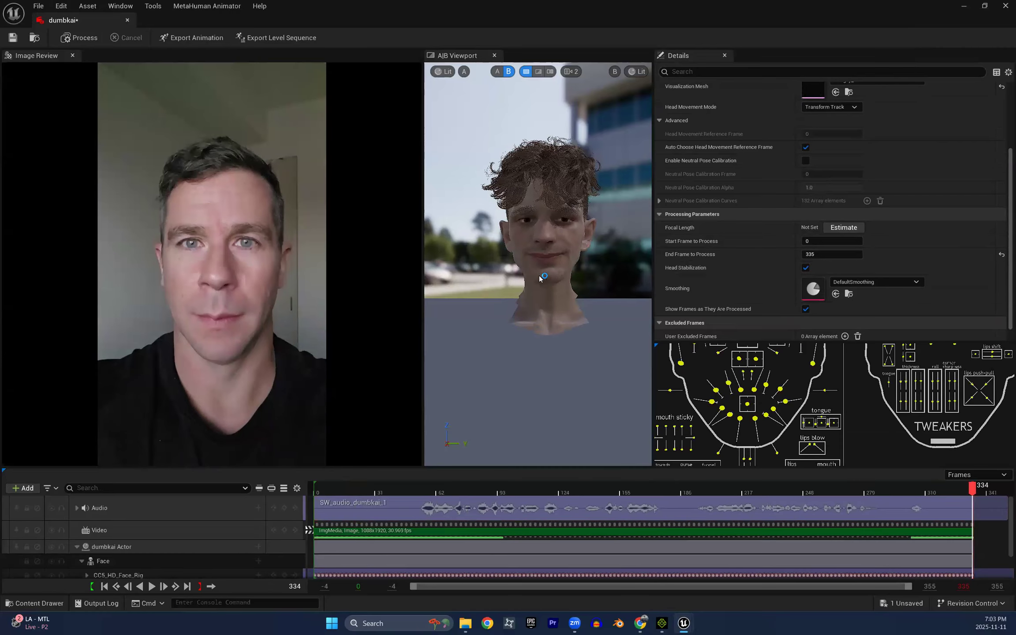
Play back and scrub through the processed performance to compare the character's face with the source footage
{"action": "left_click", "coordinate": [388, 492]}
{"action": "left_click_drag", "start_coordinate": [382, 500], "coordinate": [337, 492]}
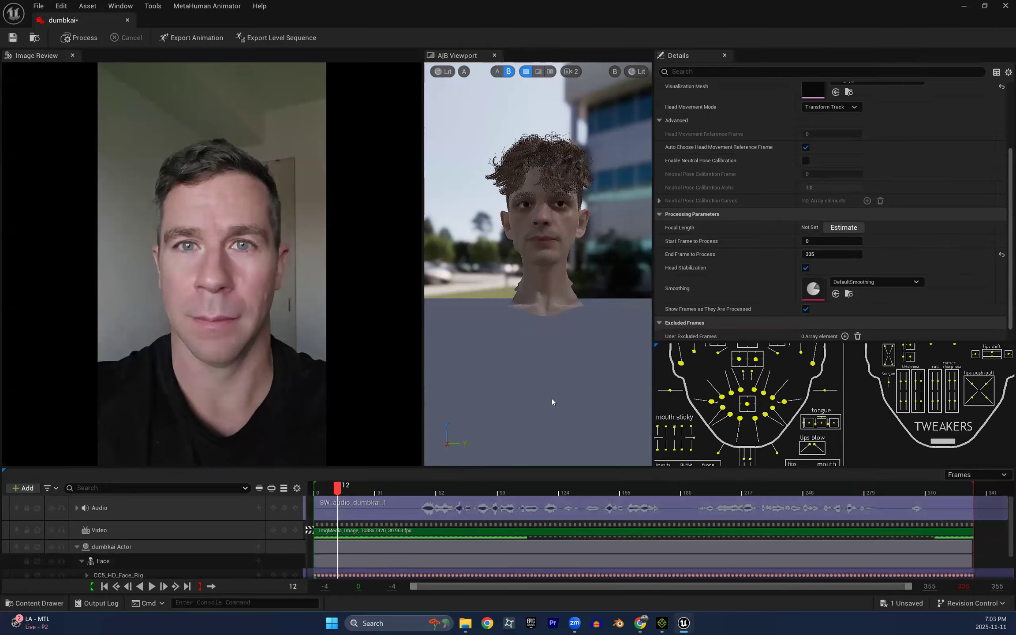
{"action": "key", "text": "space"}
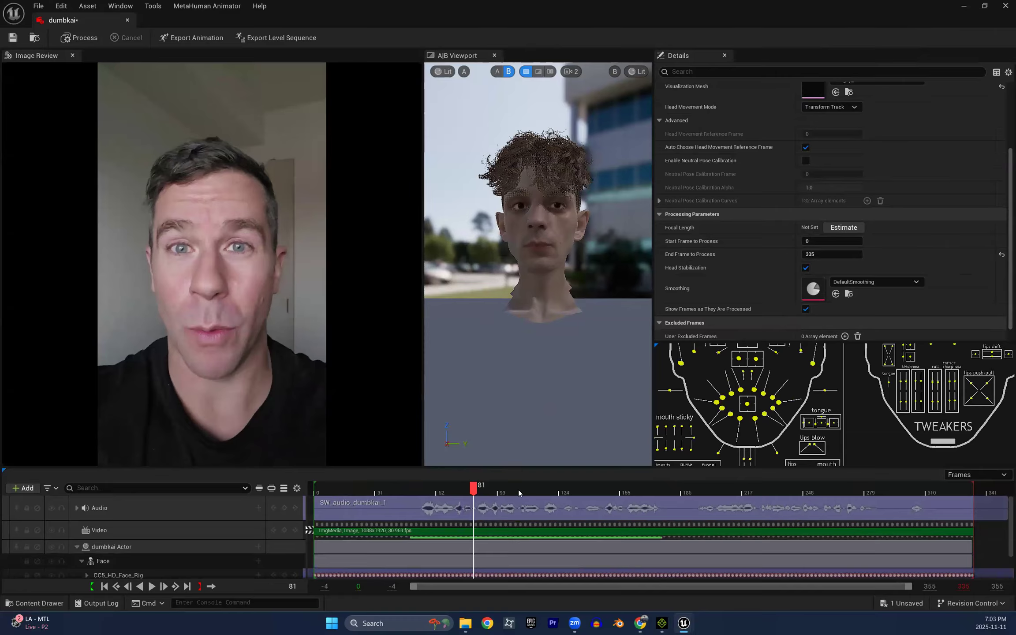
{"action": "left_click", "coordinate": [663, 490]}
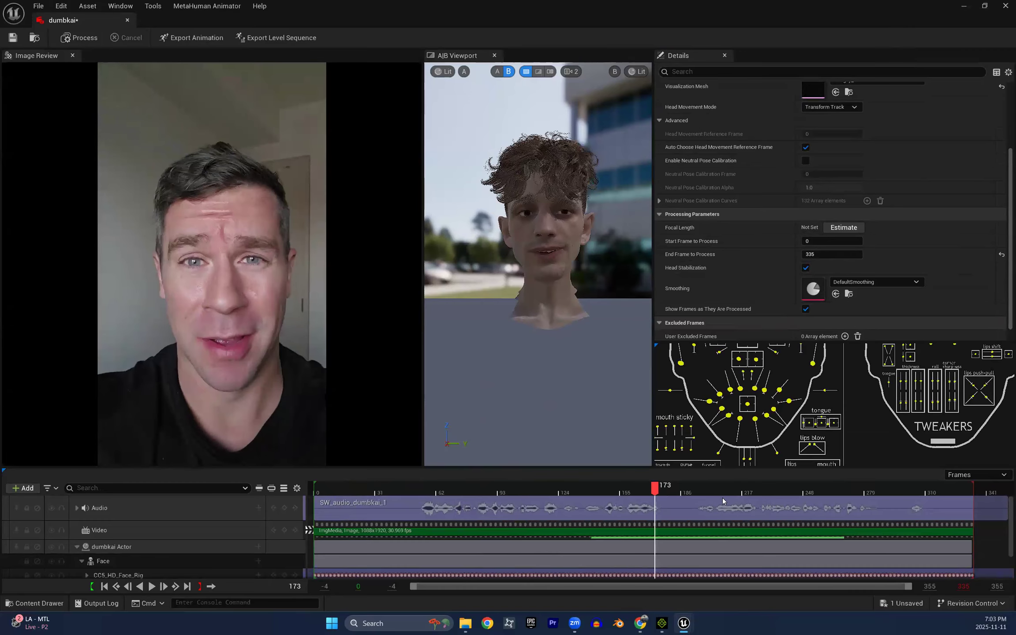
{"action": "left_click", "coordinate": [775, 492]}
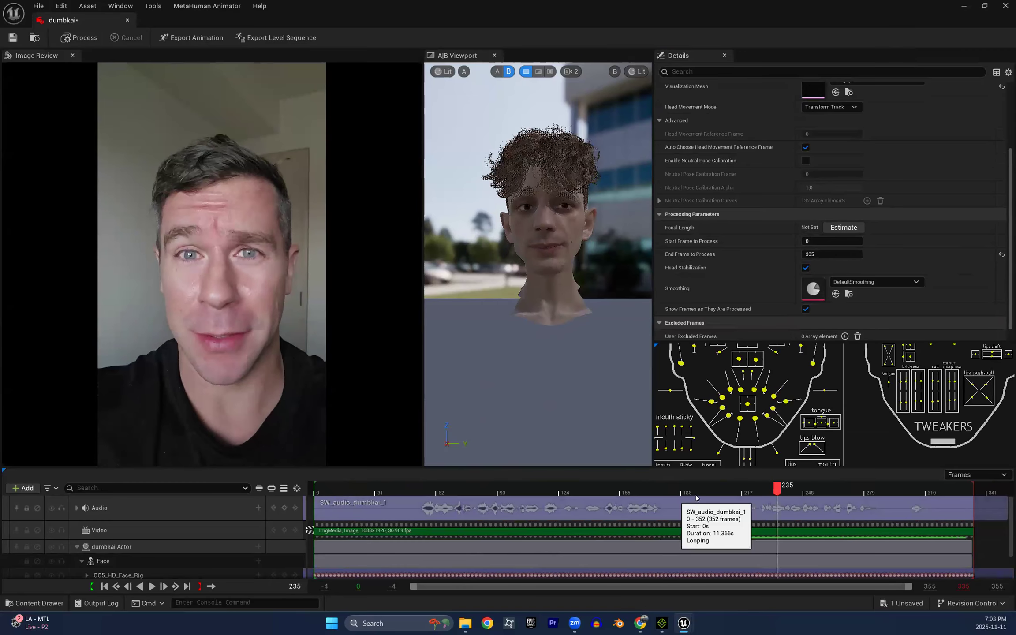
{"action": "left_click", "coordinate": [586, 490]}
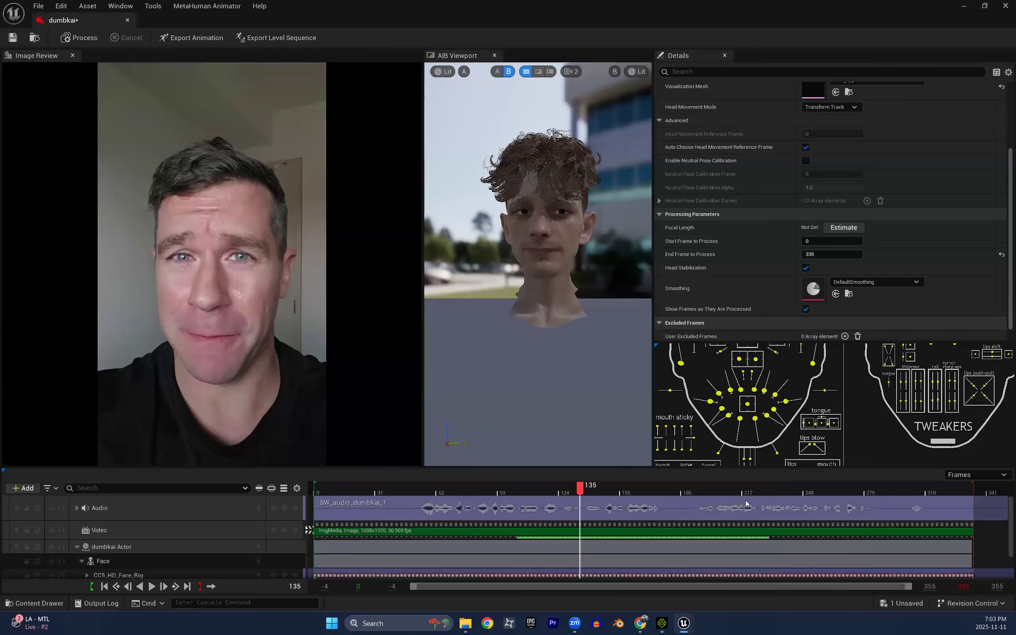
{"action": "left_click", "coordinate": [766, 492]}
{"action": "key", "text": "Right"}
{"action": "key", "text": "Right"}
{"action": "key", "text": "Right"}
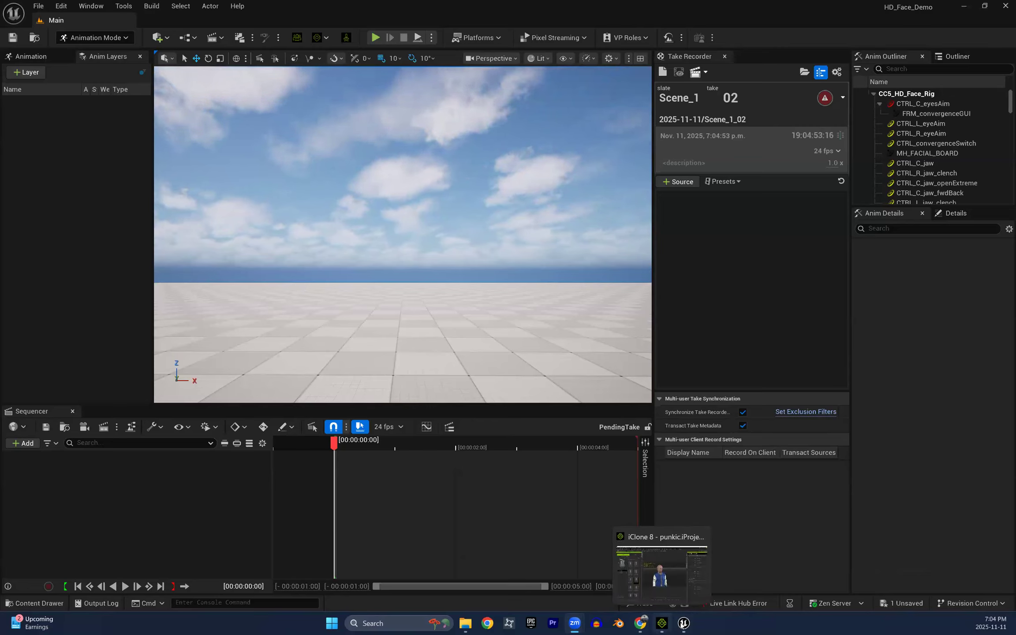
Switch to iClone and inspect the pink-haired character's face up close at the current frame and around frame 426
{"action": "key", "text": "alt+Tab"}
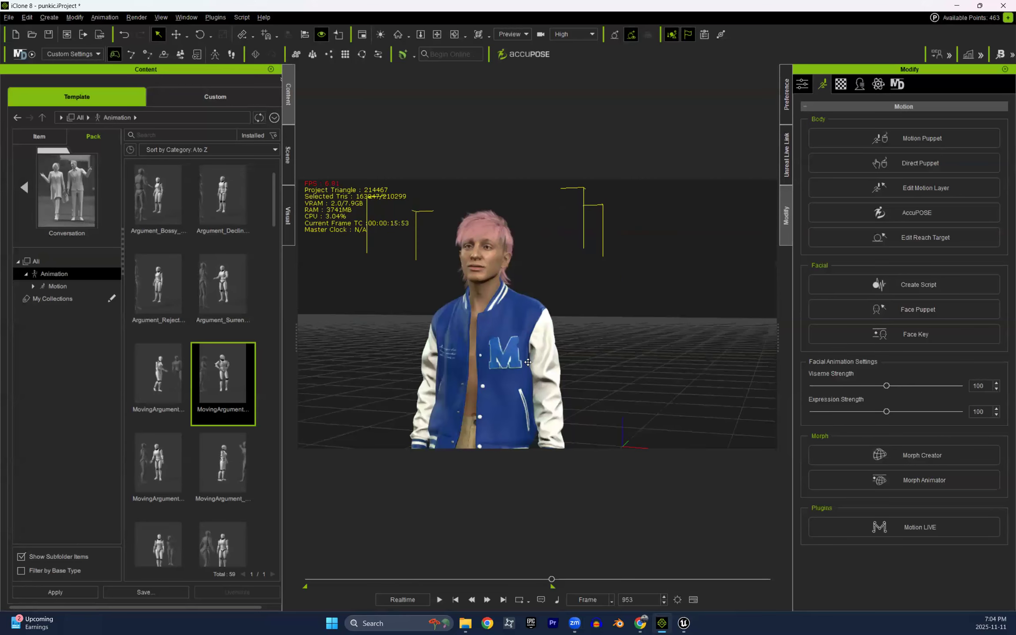
{"action": "scroll", "coordinate": [576, 364], "scroll_direction": "up", "scroll_amount": 5}
{"action": "middle_click_drag", "start_coordinate": [556, 361], "coordinate": [551, 382]}
{"action": "right_click_drag", "start_coordinate": [551, 382], "coordinate": [592, 386]}
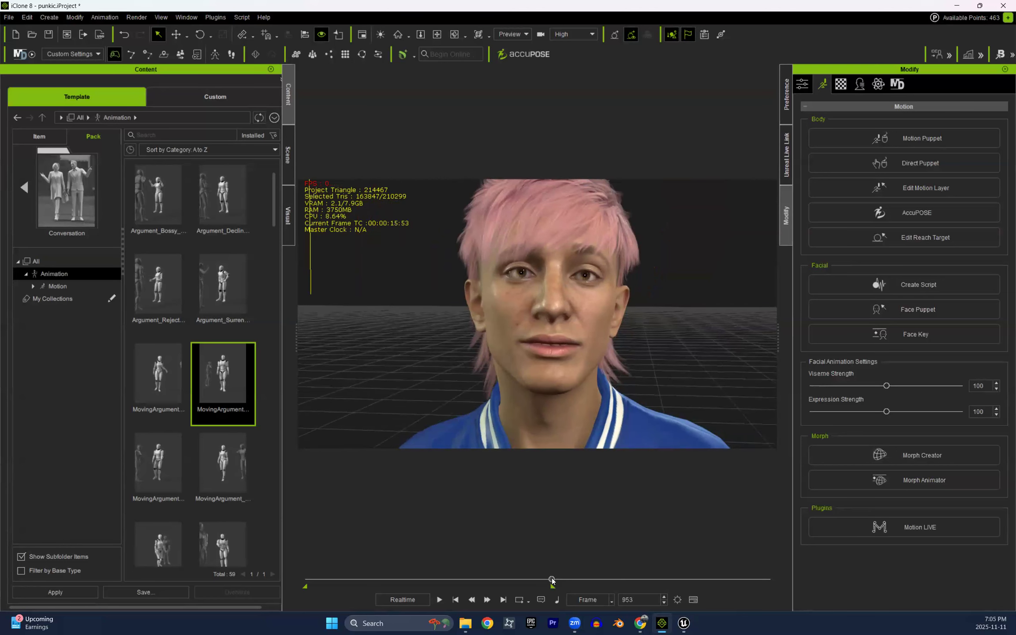
{"action": "left_click", "coordinate": [415, 578]}
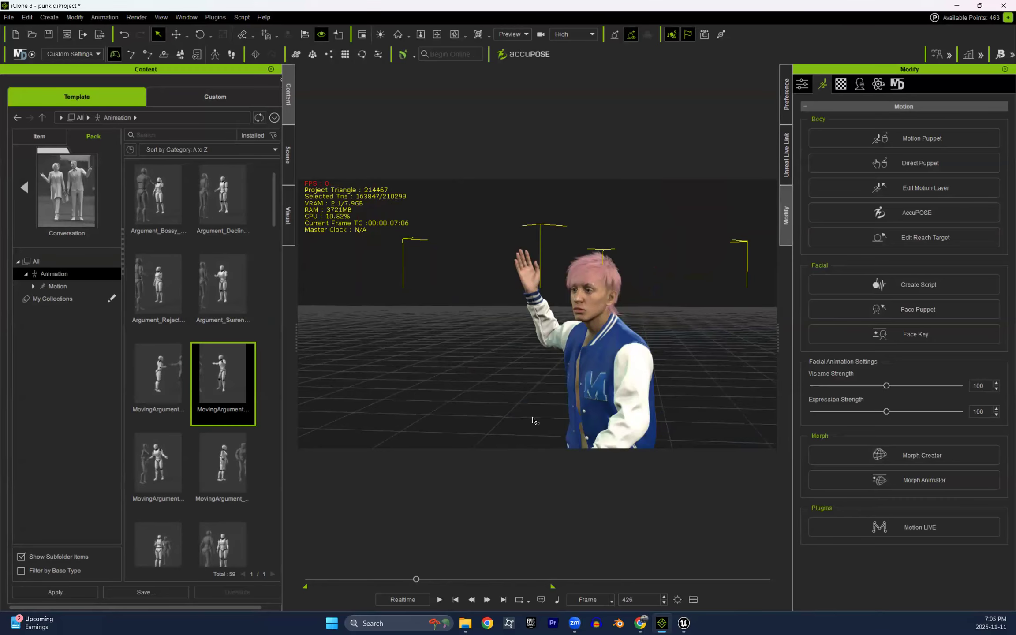
{"action": "scroll", "coordinate": [617, 410], "scroll_direction": "up", "scroll_amount": 10}
{"action": "mouse_move", "coordinate": [629, 377]}
{"action": "middle_mouse_down"}
{"action": "mouse_move", "coordinate": [606, 377]}
{"action": "mouse_move", "coordinate": [622, 380]}
{"action": "mouse_move", "coordinate": [617, 388]}
{"action": "middle_mouse_up"}
{"action": "scroll", "coordinate": [621, 377], "scroll_direction": "up", "scroll_amount": 3}
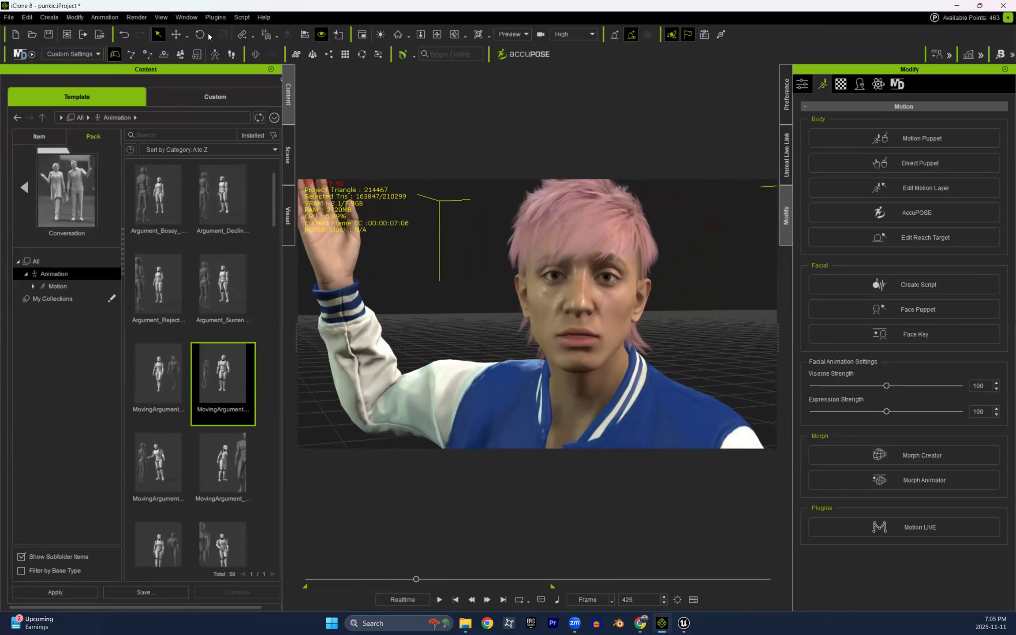
Check iClone's list of plugins, and view the Character Creator add-ons in Reallusion Hub
{"action": "left_click", "coordinate": [215, 17]}
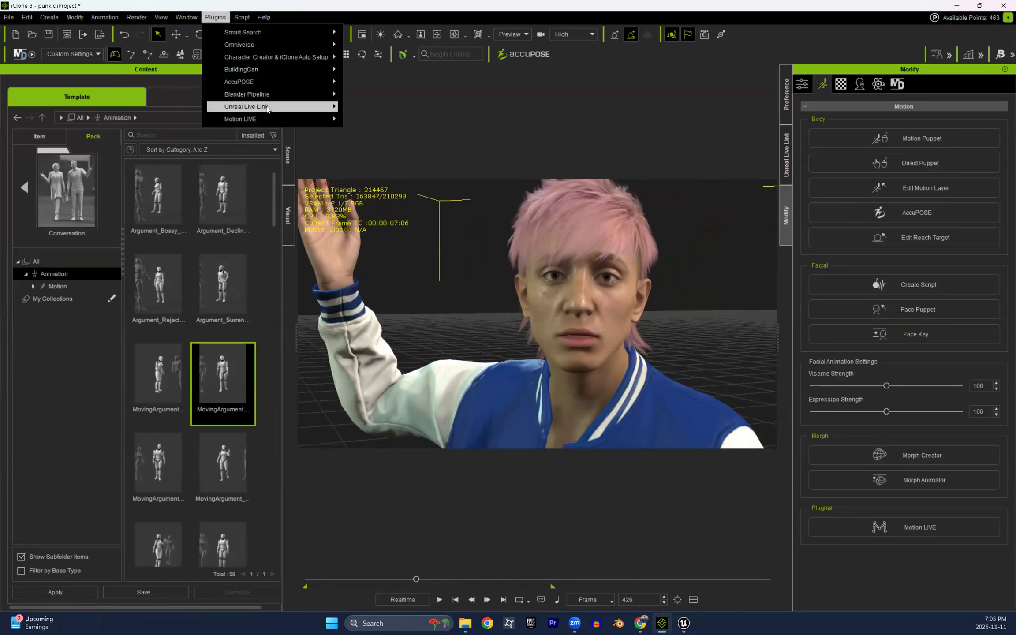
{"action": "mouse_move", "coordinate": [266, 93]}
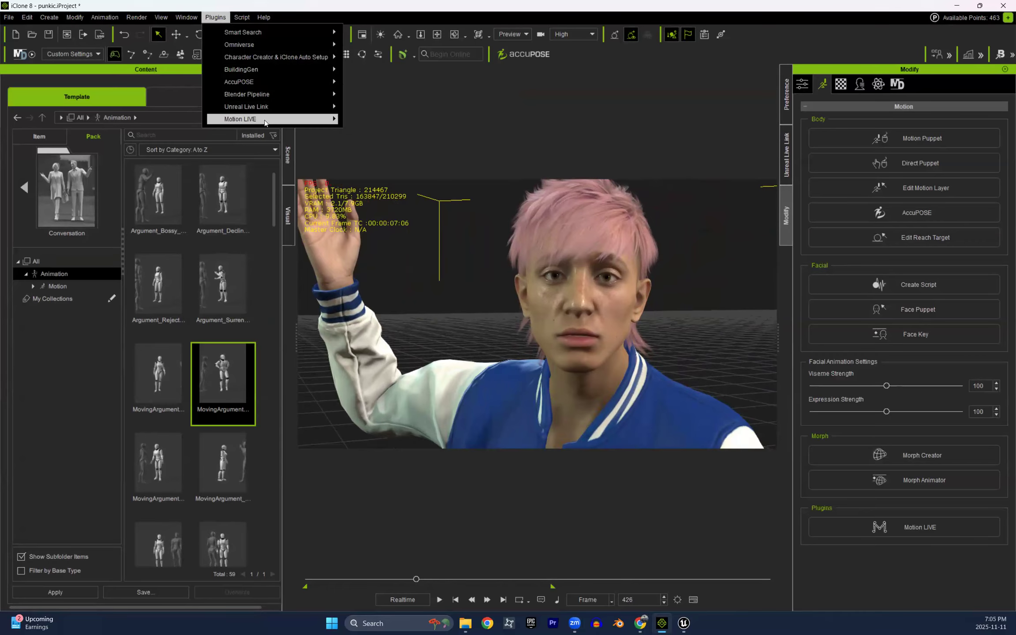
{"action": "left_click", "coordinate": [370, 3]}
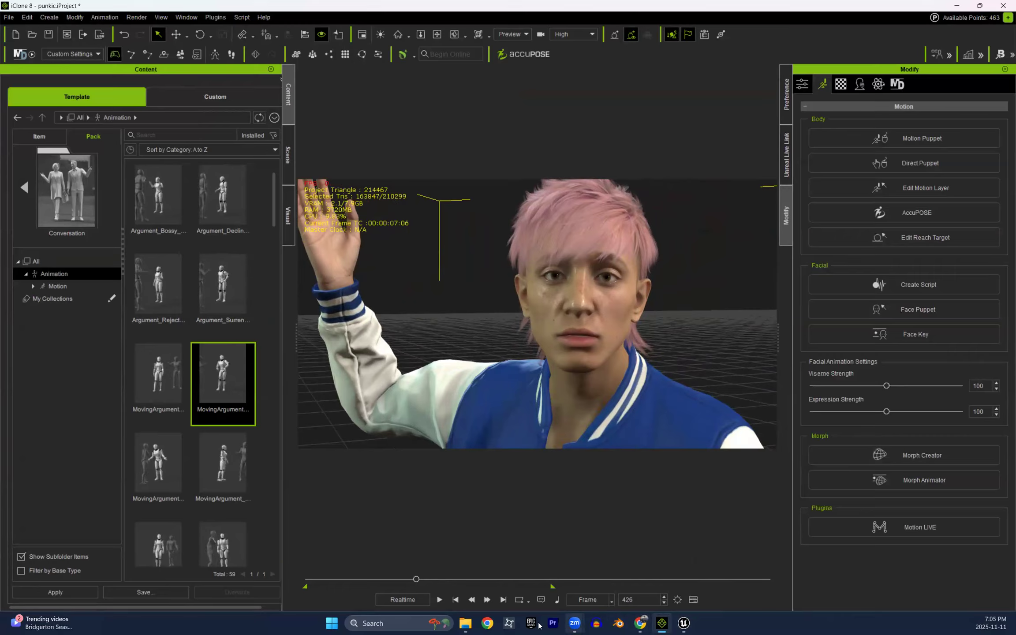
{"action": "left_click", "coordinate": [510, 622]}
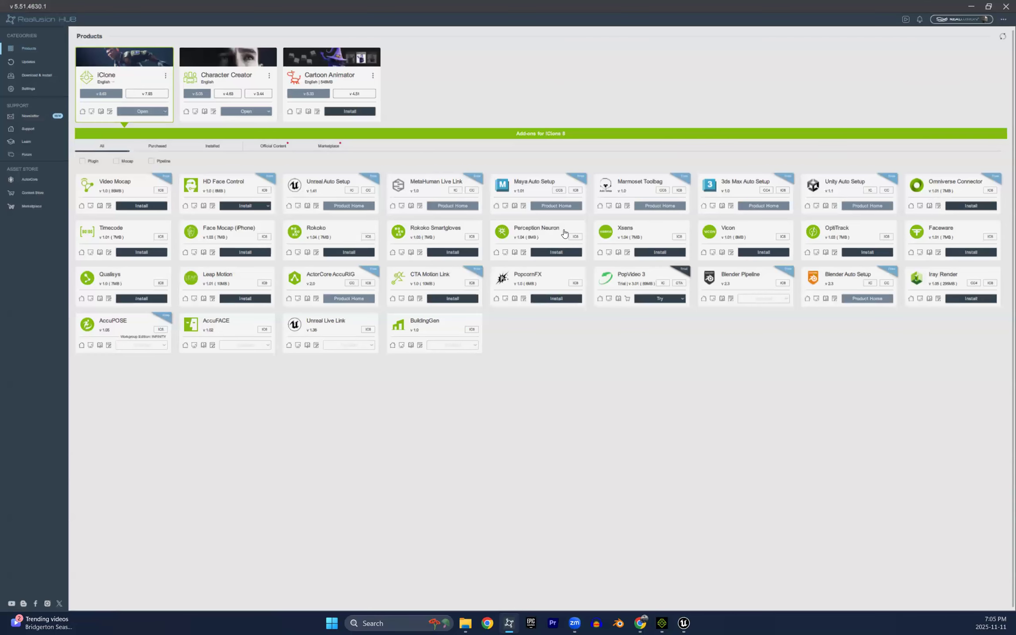
{"action": "left_click", "coordinate": [241, 116]}
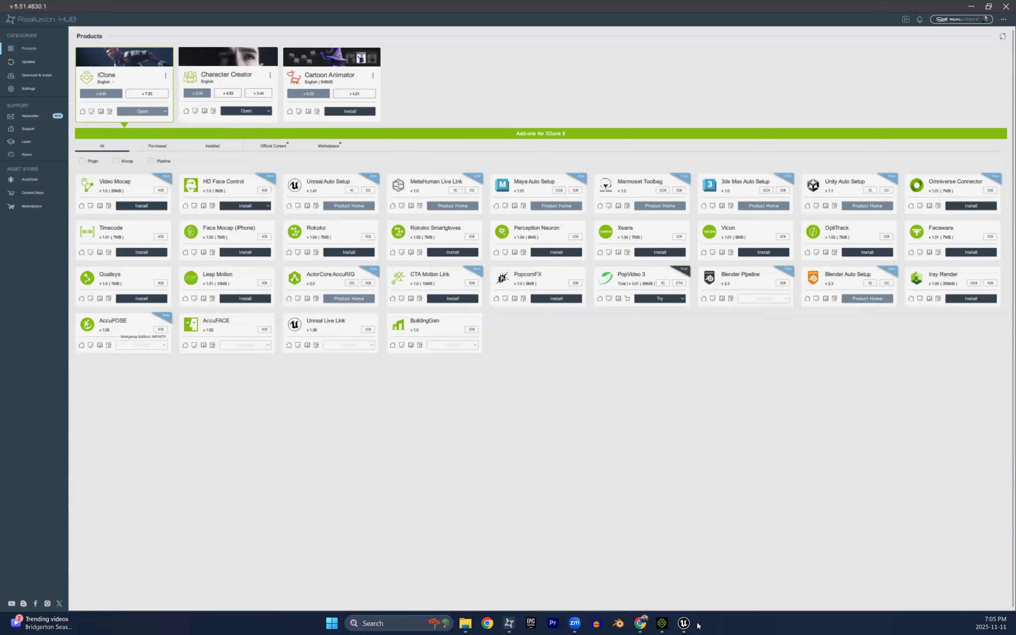
Switch back to iClone and close the program
{"action": "mouse_move", "coordinate": [665, 625]}
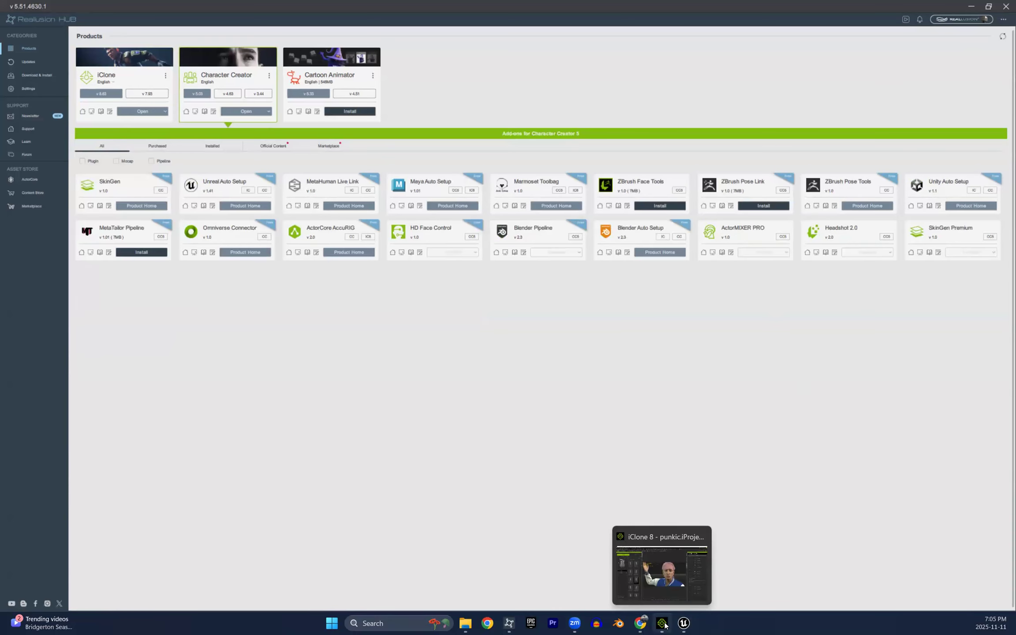
{"action": "left_click", "coordinate": [667, 602]}
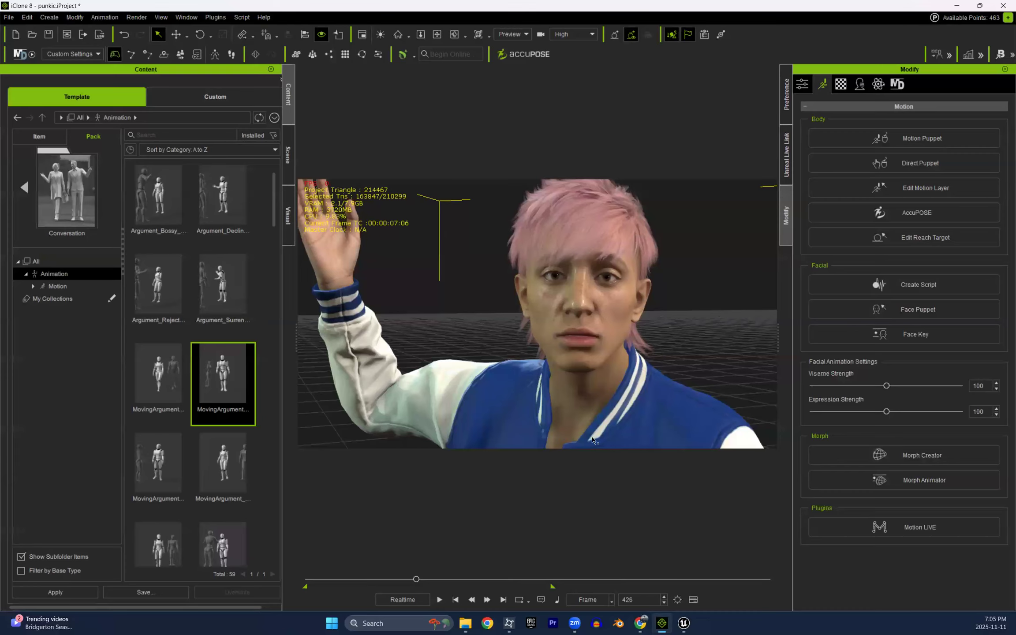
{"action": "left_click", "coordinate": [1003, 7]}
{"action": "left_click", "coordinate": [513, 335]}
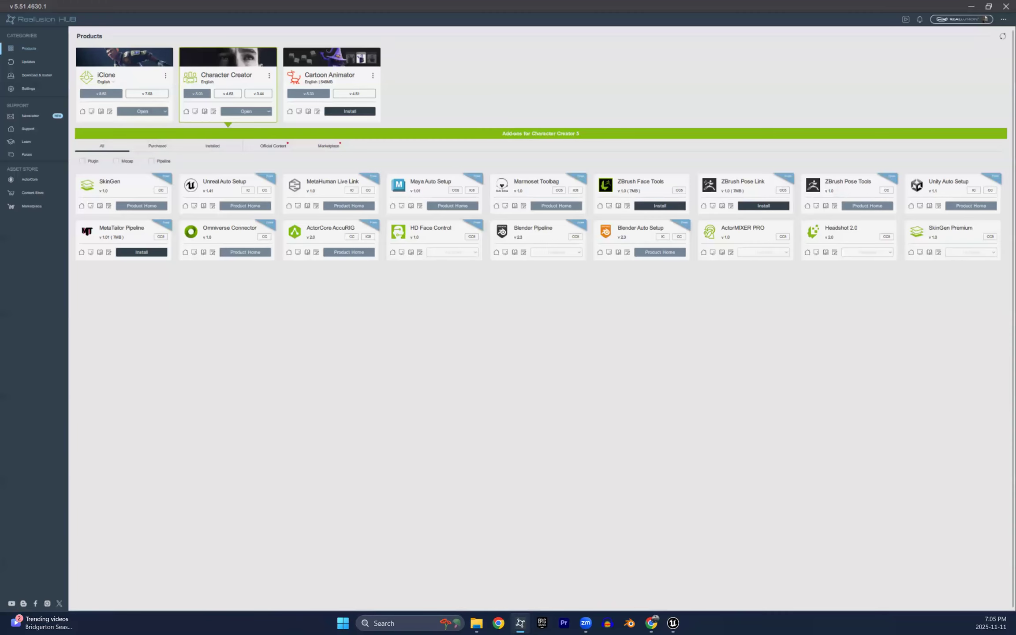
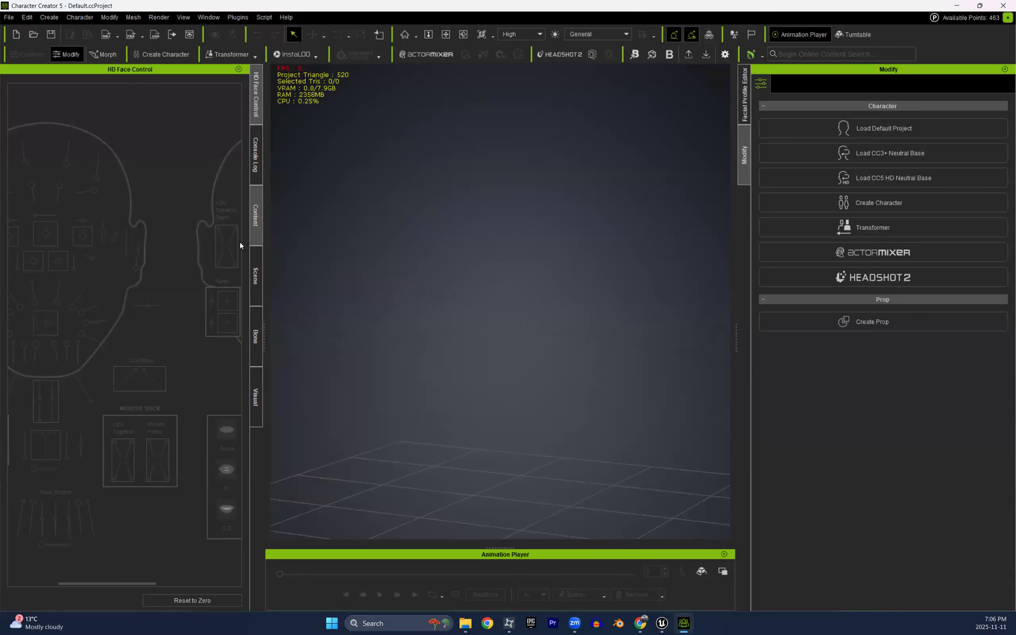
Load the _HD Aaron avatar from the CC5 Characters pack in Character Creator 5
{"action": "scroll", "coordinate": [176, 410], "scroll_direction": "down", "scroll_amount": 3}
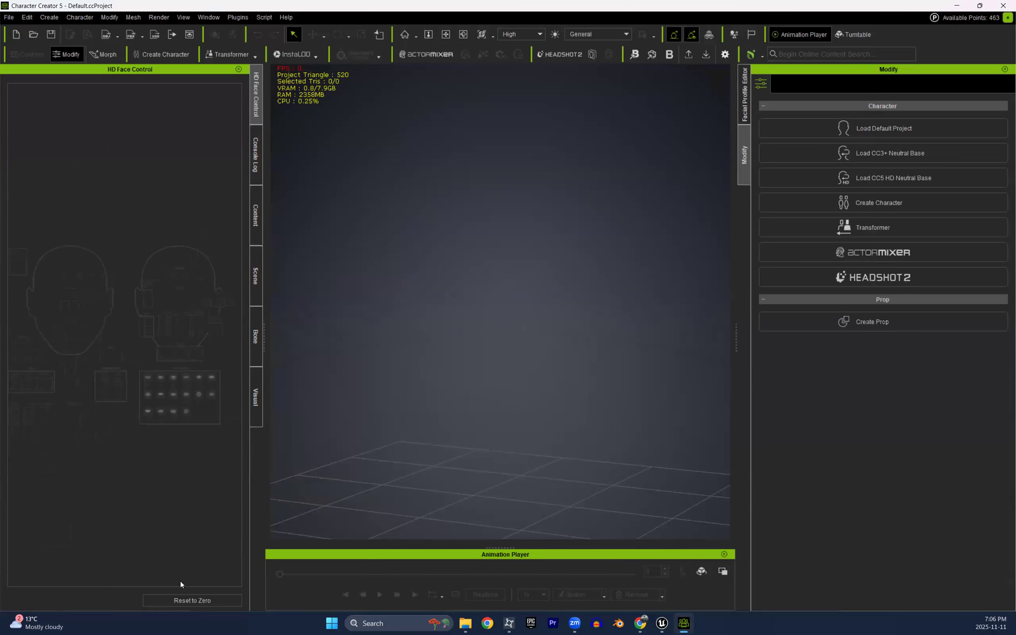
{"action": "left_click", "coordinate": [188, 605]}
{"action": "left_click", "coordinate": [257, 221]}
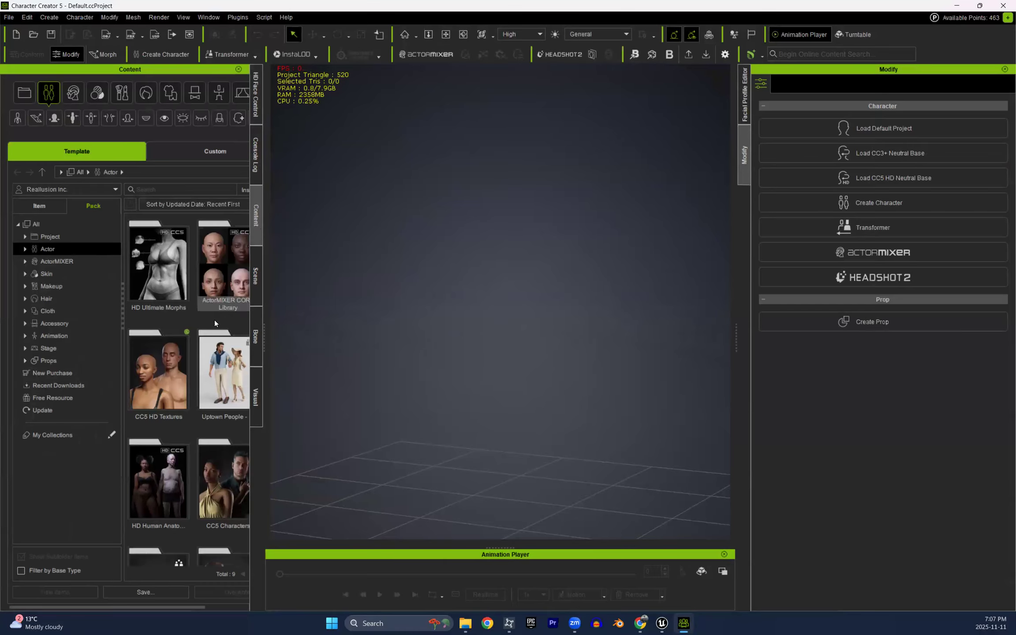
{"action": "double_click", "coordinate": [223, 456]}
{"action": "double_click", "coordinate": [167, 262]}
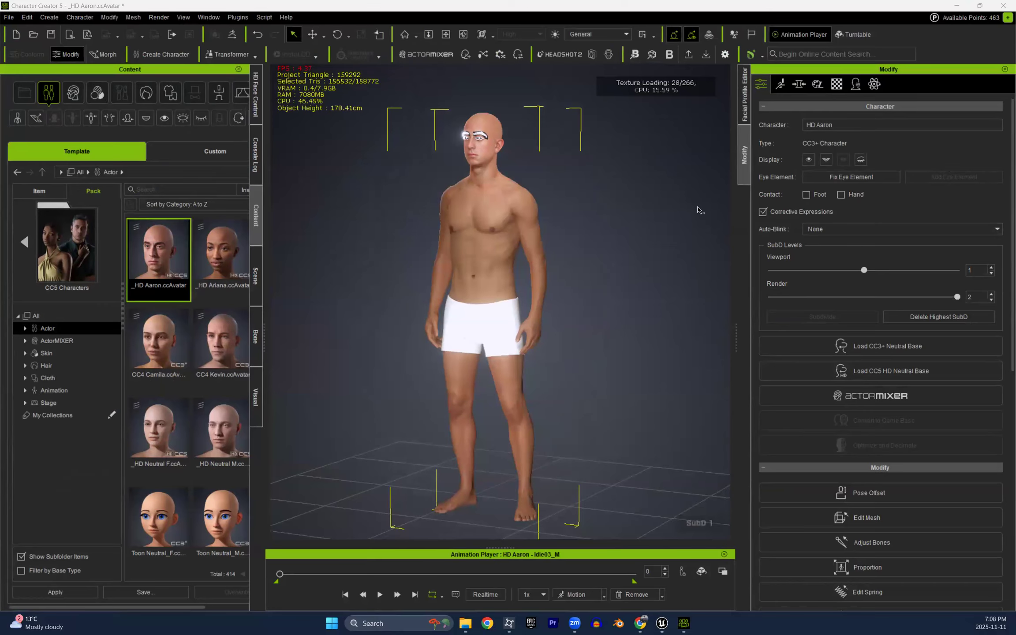
Open the Blender DataLink docked beside the viewport and start a Go-B Morph transfer for HD Aaron
{"action": "left_click", "coordinate": [237, 17]}
{"action": "mouse_move", "coordinate": [308, 110]}
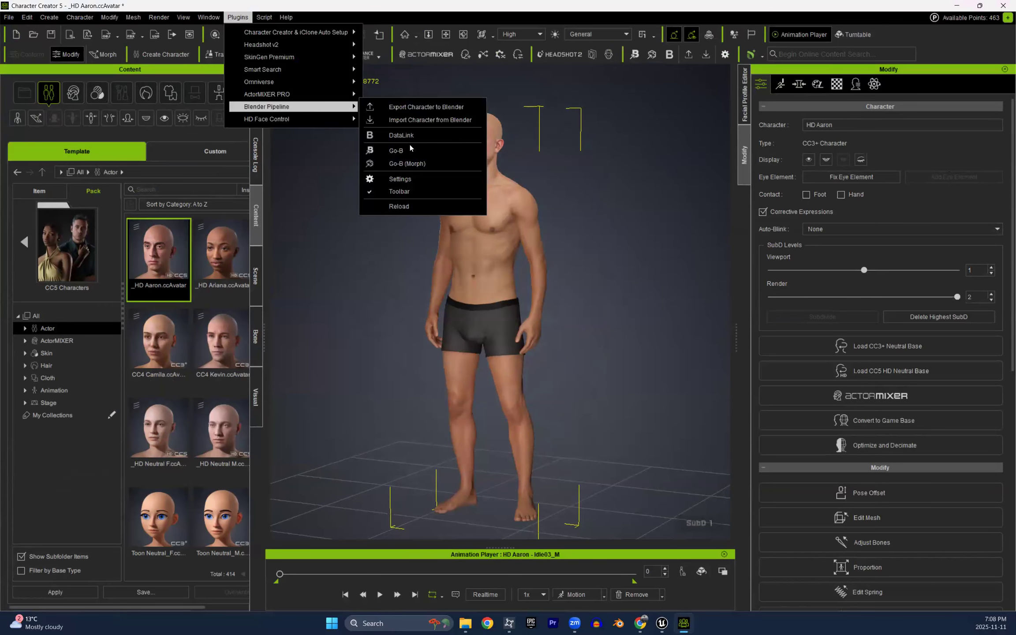
{"action": "left_click", "coordinate": [410, 135]}
{"action": "left_click_drag", "start_coordinate": [501, 195], "coordinate": [841, 224]}
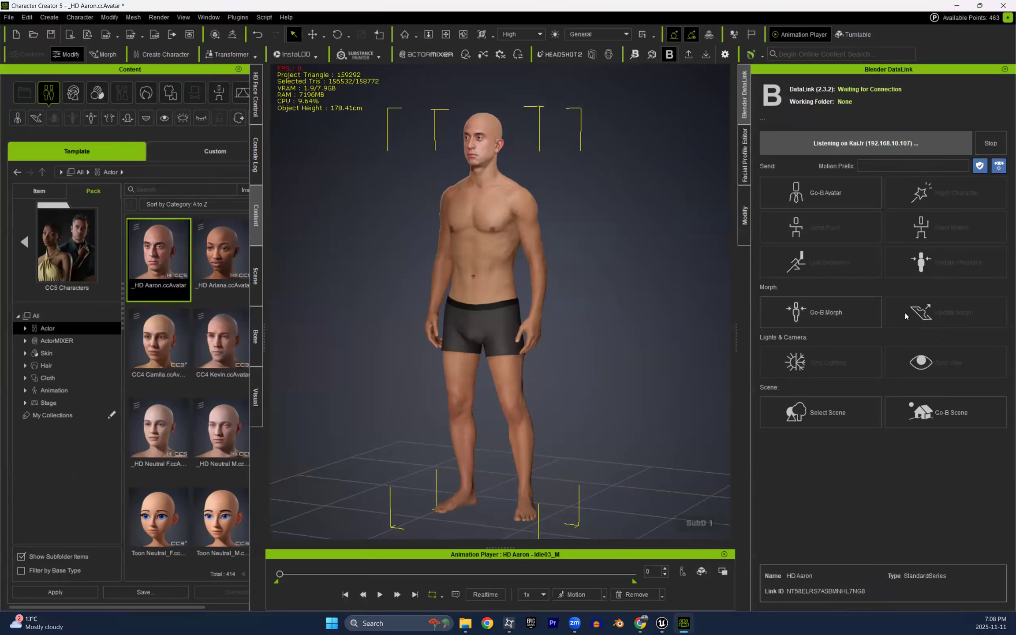
{"action": "left_click", "coordinate": [846, 312]}
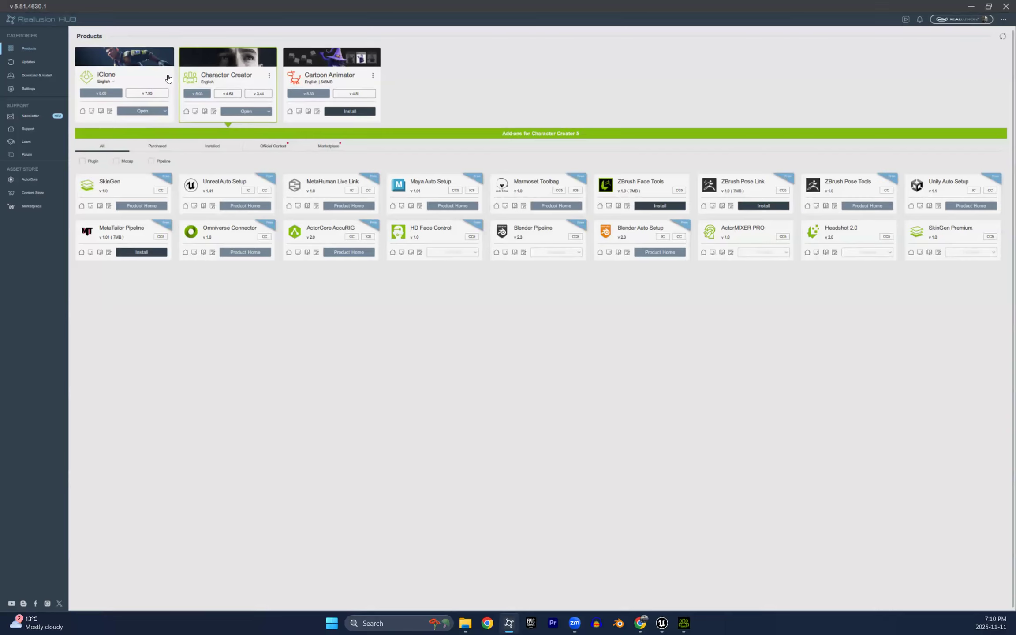
{"action": "left_click", "coordinate": [167, 75]}
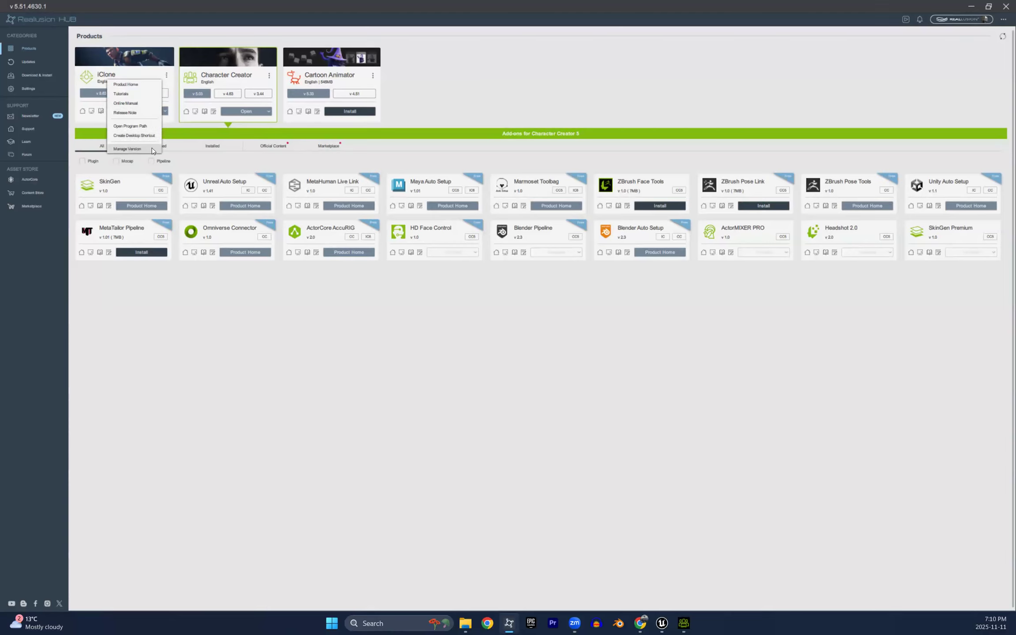
{"action": "left_click", "coordinate": [438, 107]}
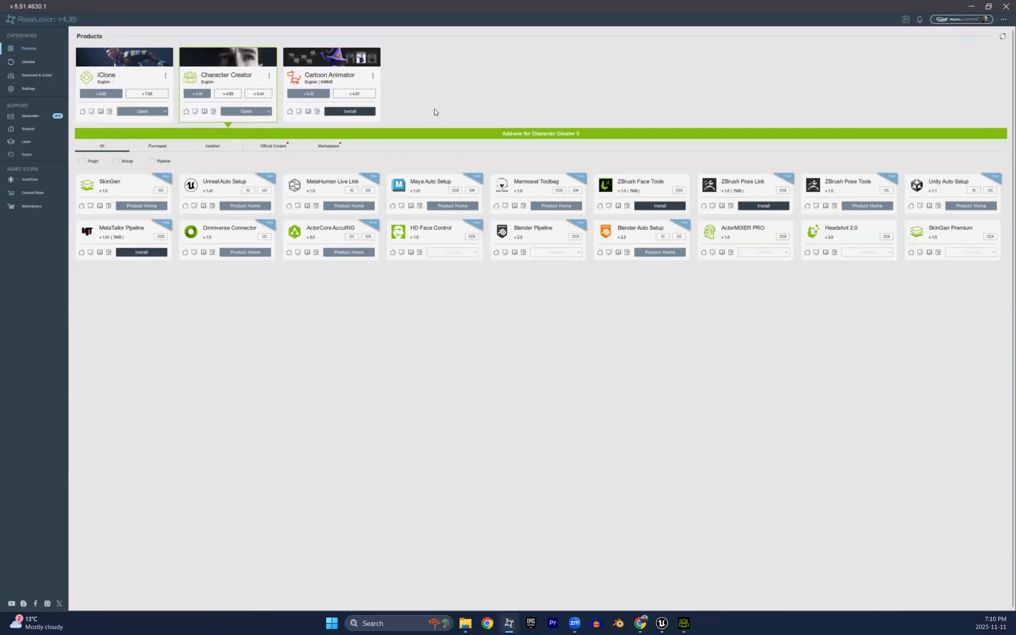